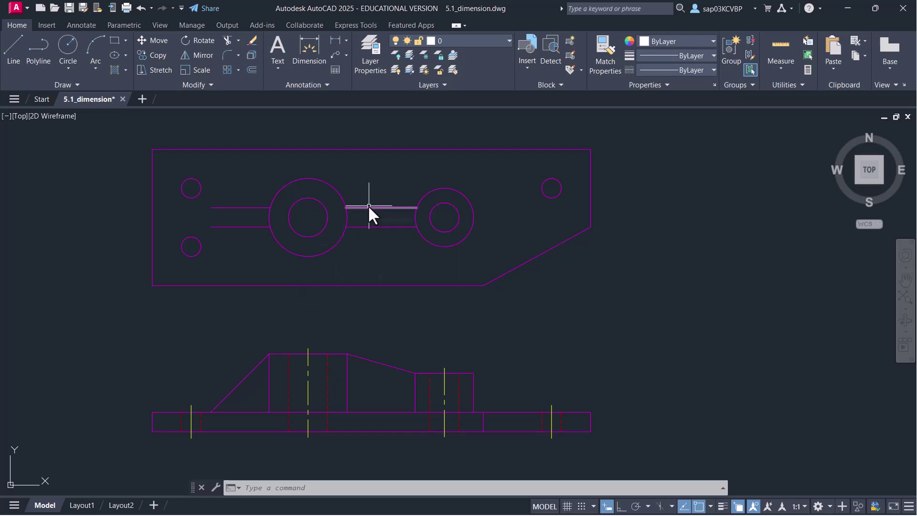
key("XF86MonBrightnessDown")
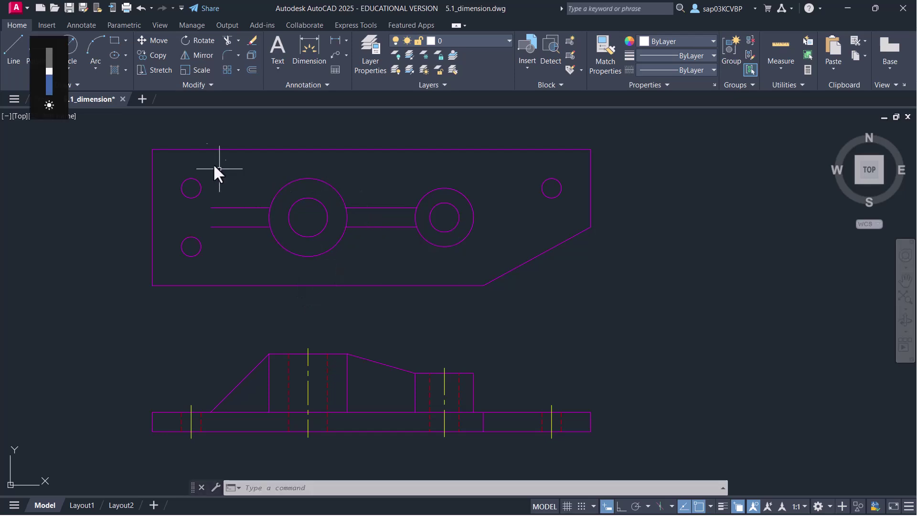
left_click(95, 165)
left_click(75, 165)
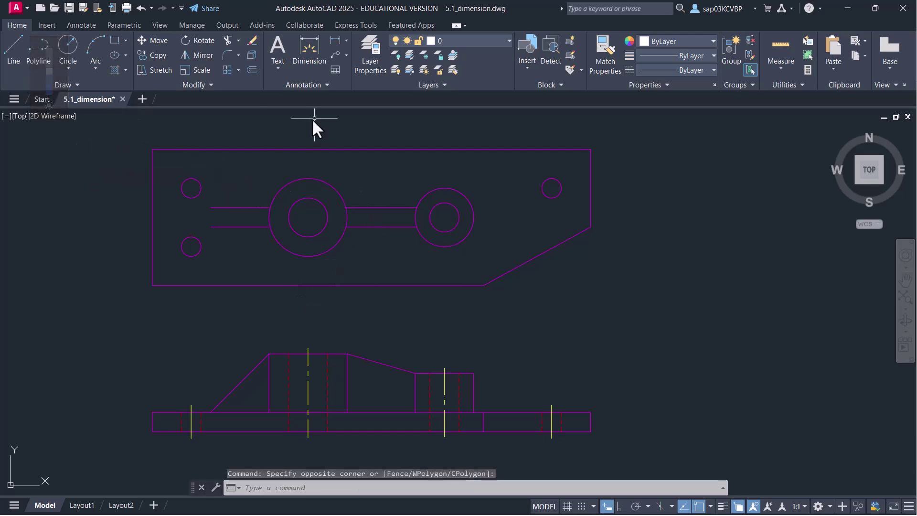
left_click(306, 85)
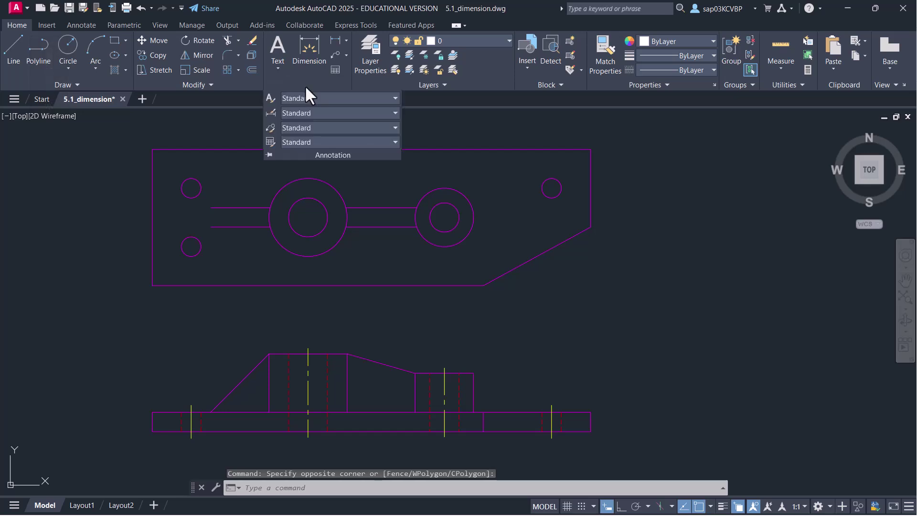
left_click(270, 114)
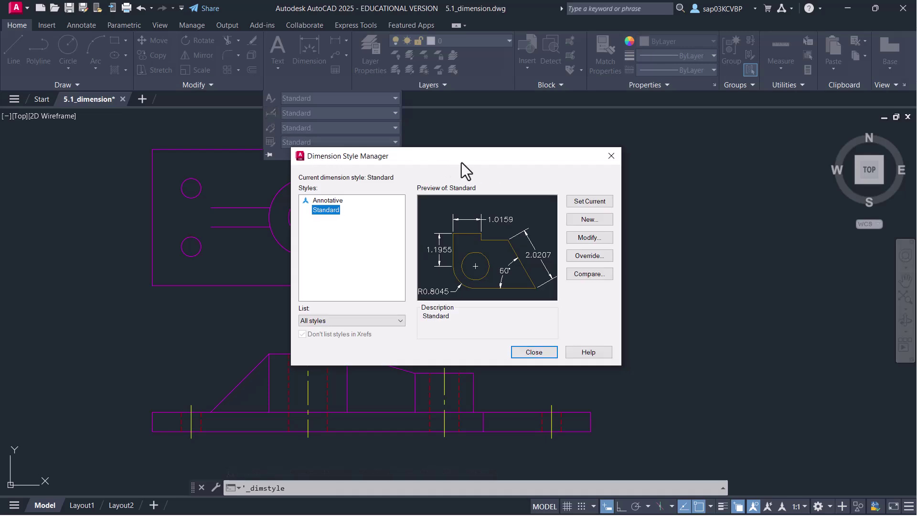
left_click(611, 156)
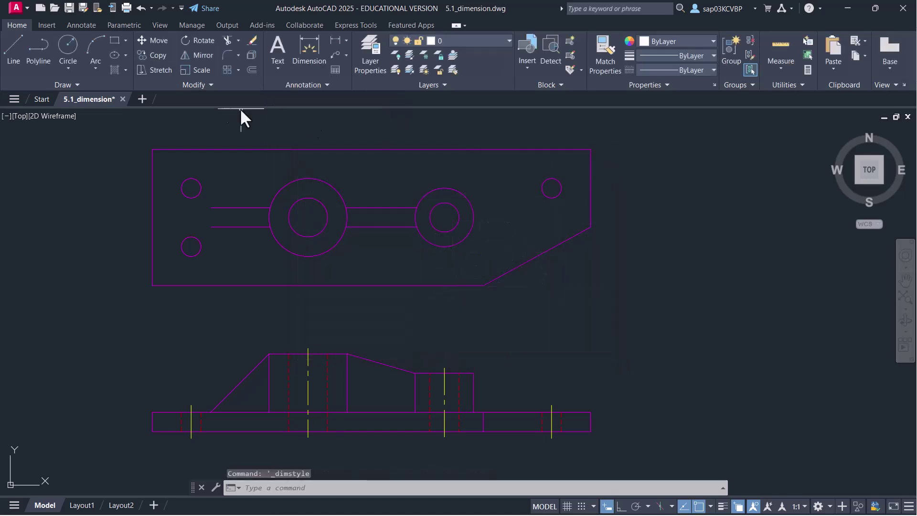
left_click(83, 27)
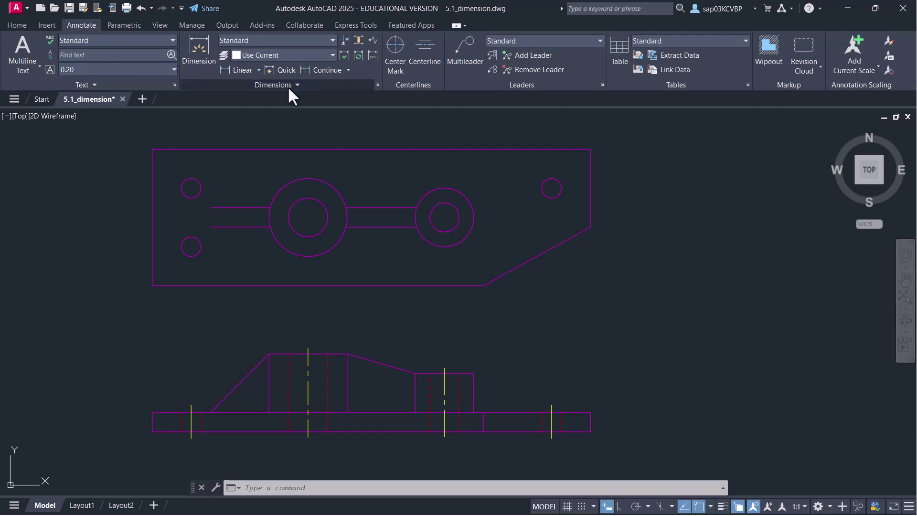
left_click(377, 85)
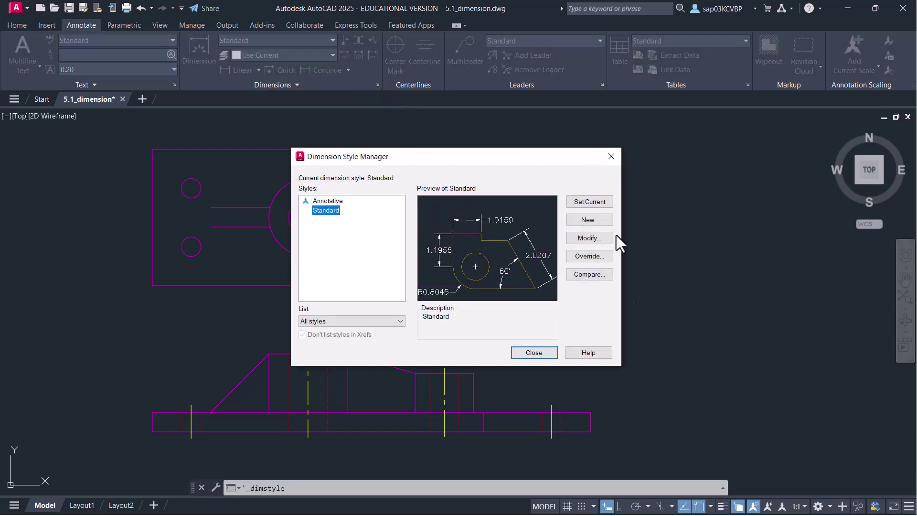
left_click(535, 354)
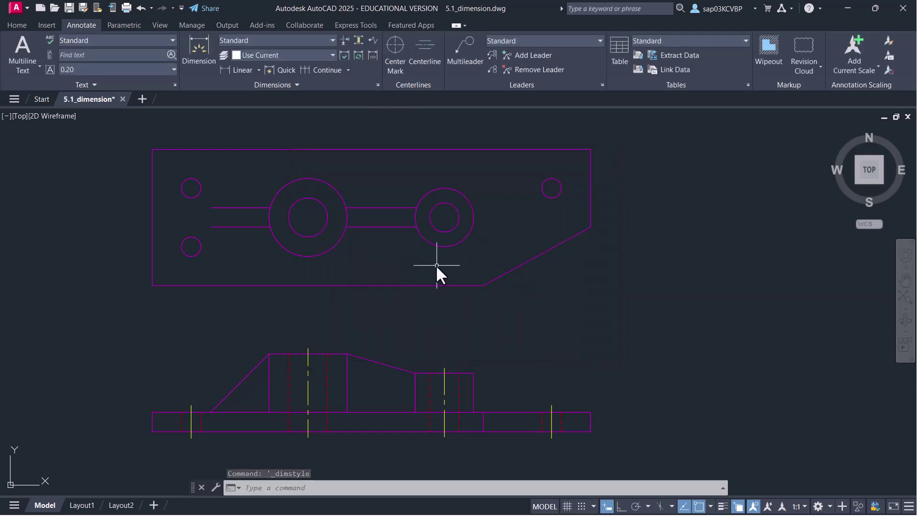
Create a non-annotative dimension style named MECHANICAL, starting from the Annotative style and used for all dimensions
type("d")
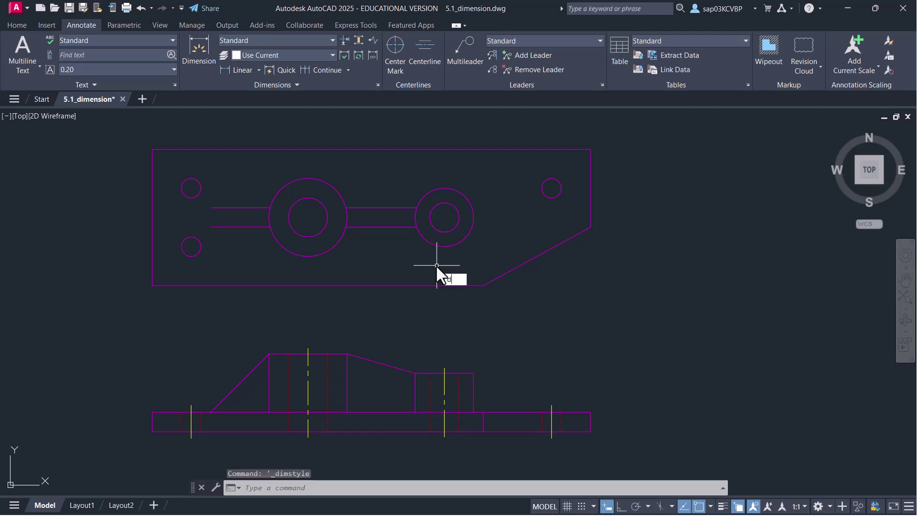
key("Return")
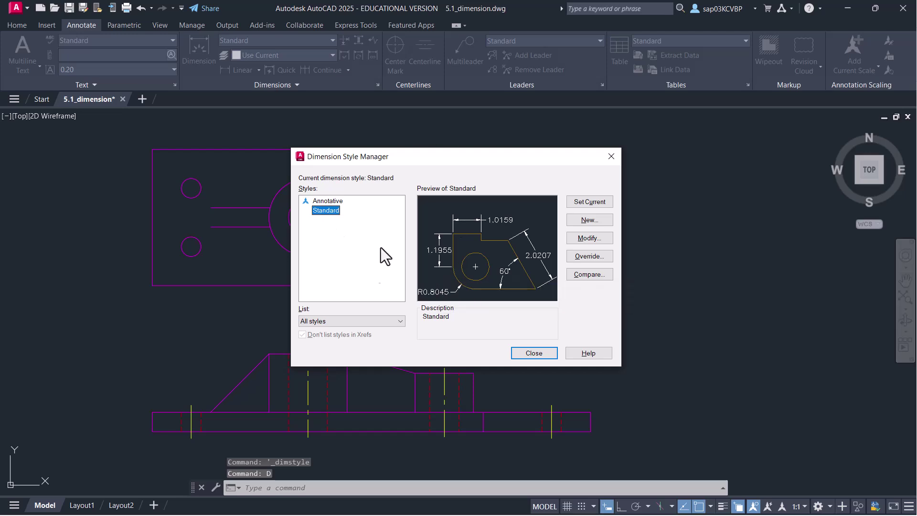
left_click_drag(436, 157, 480, 156)
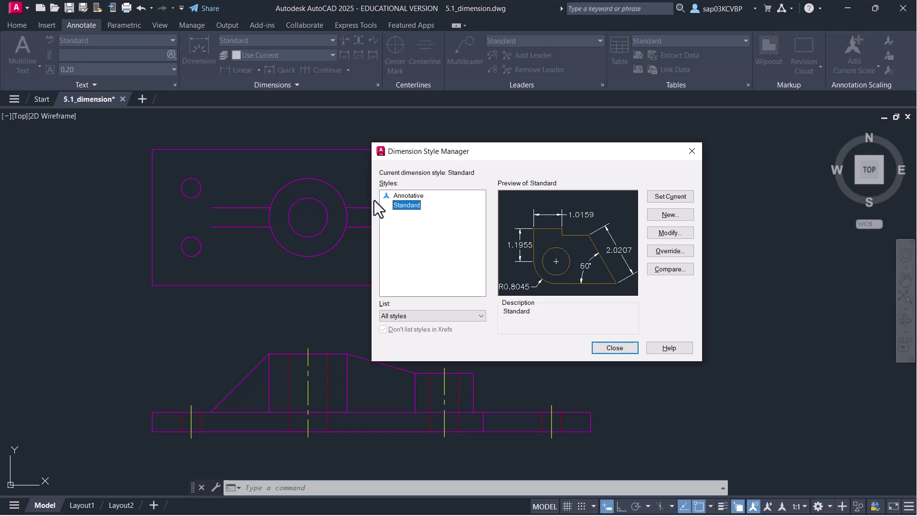
key("Up")
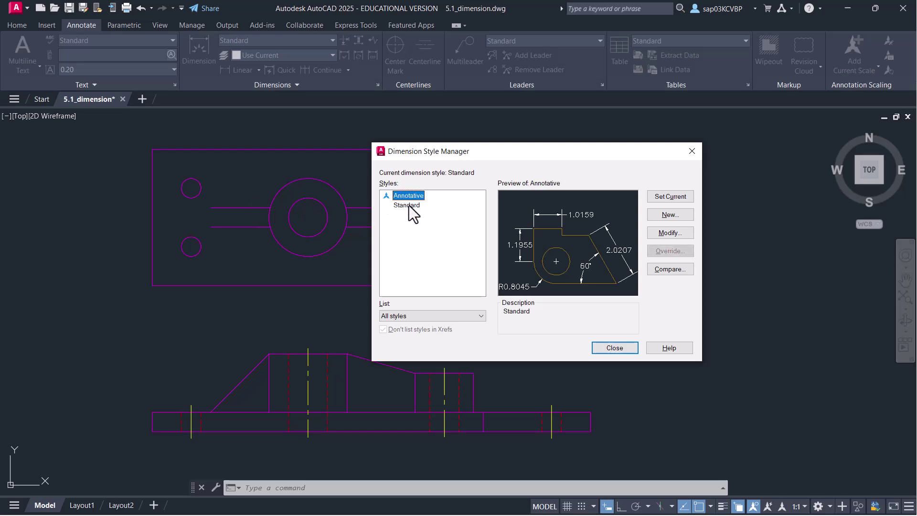
left_click(409, 207)
left_click(413, 198)
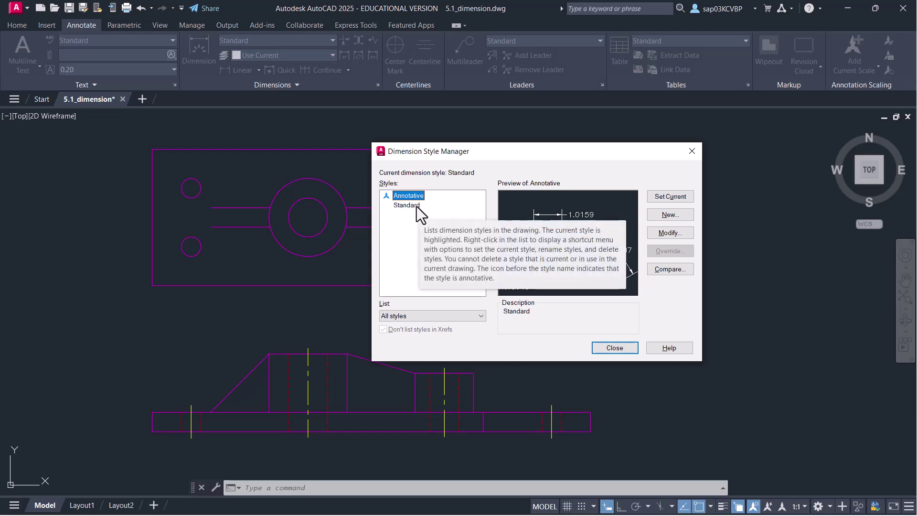
left_click(417, 206)
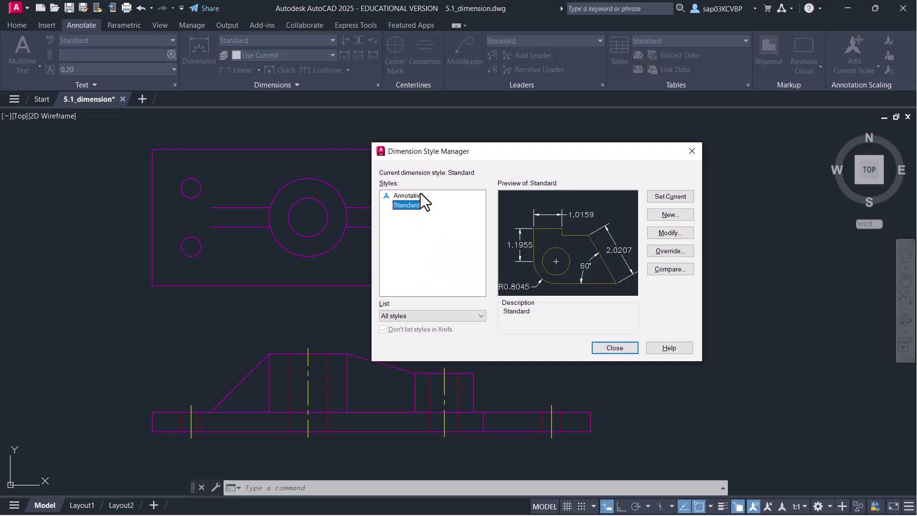
left_click(420, 193)
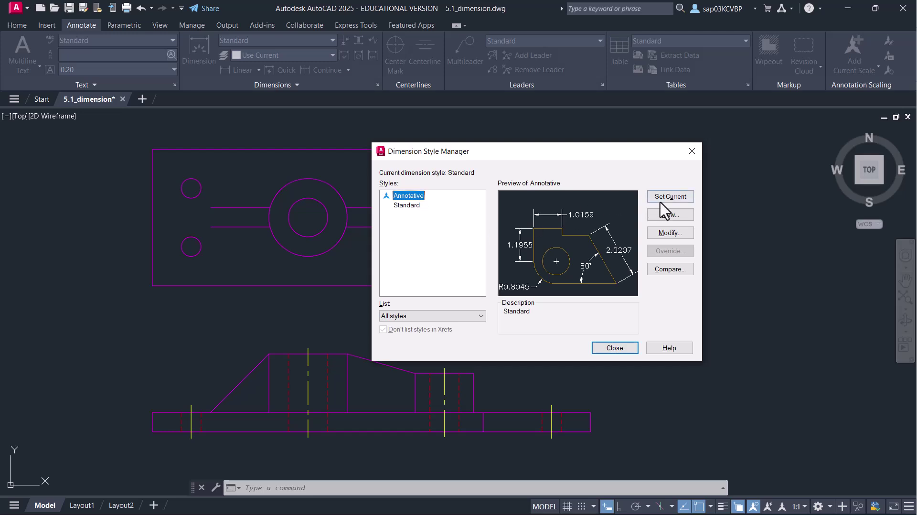
left_click(672, 215)
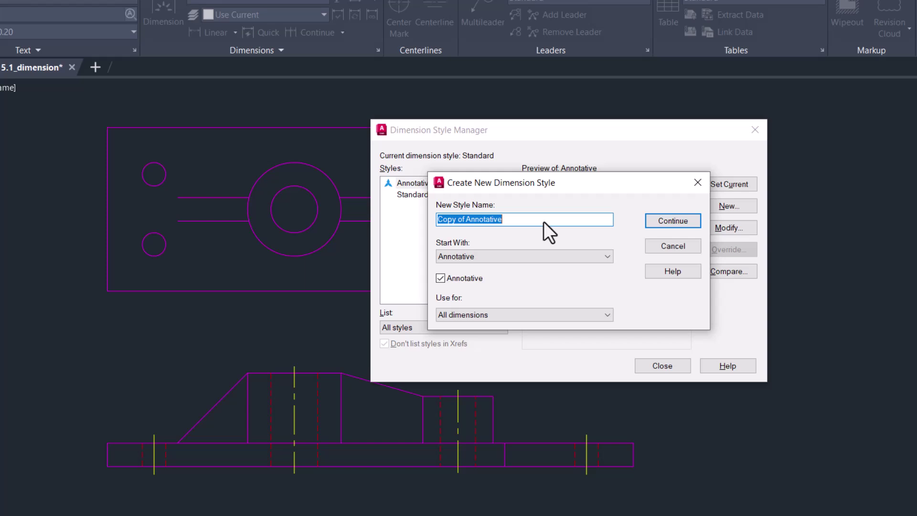
type("MECHANICAL")
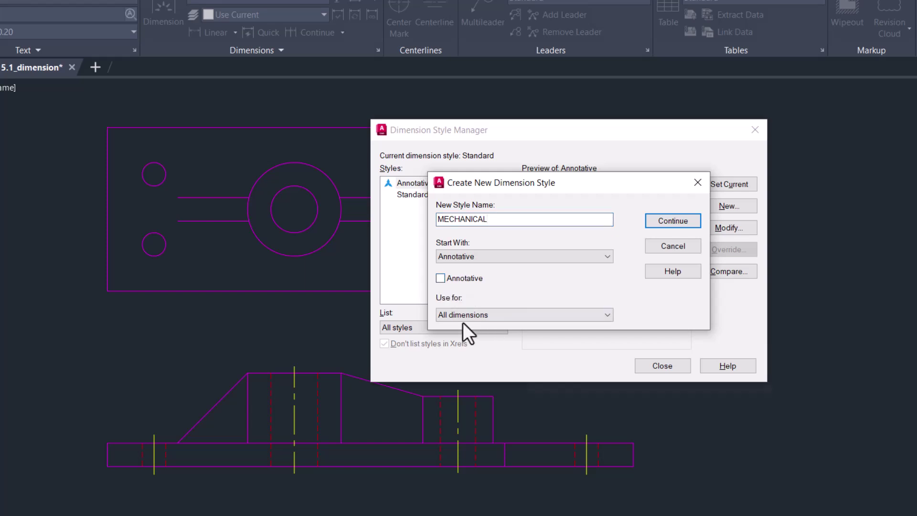
left_click(683, 223)
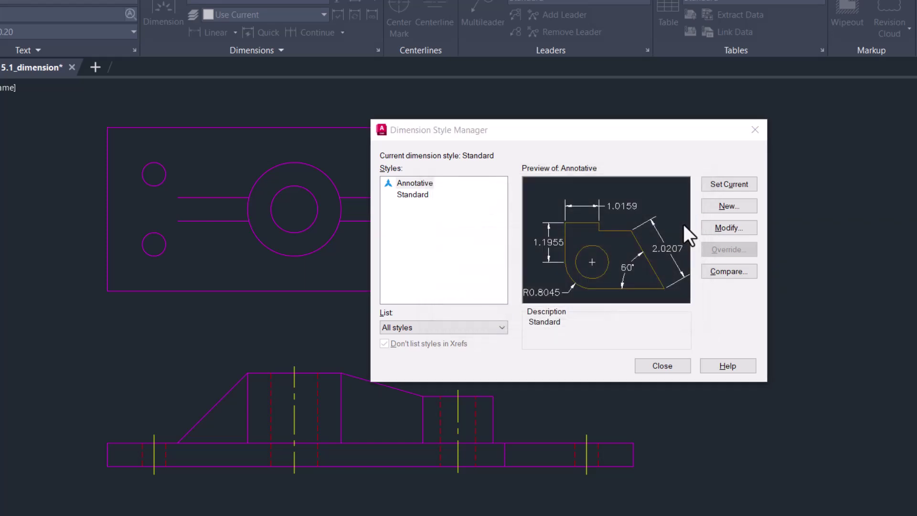
Set the extension lines of the MECHANICAL style to extend 0.07 beyond the dimension lines
left_click_drag(388, 75, 340, 90)
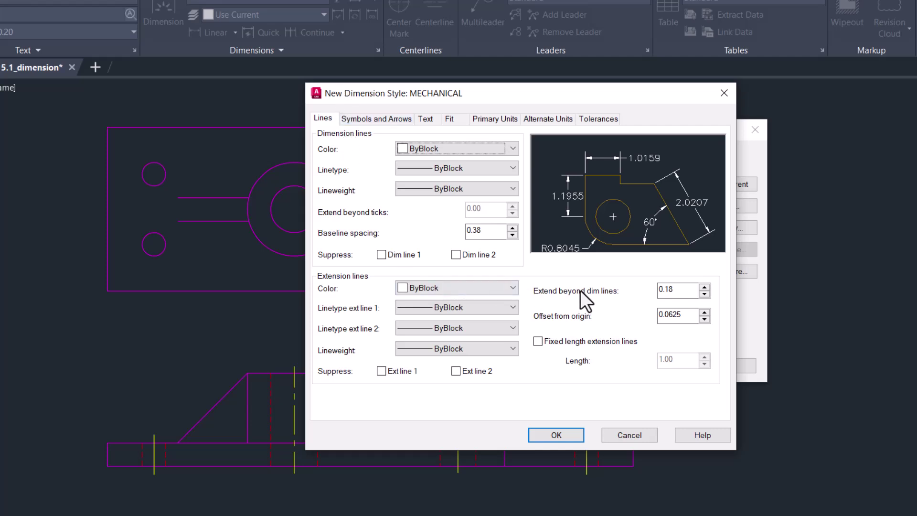
left_click_drag(670, 289, 674, 290)
type("07")
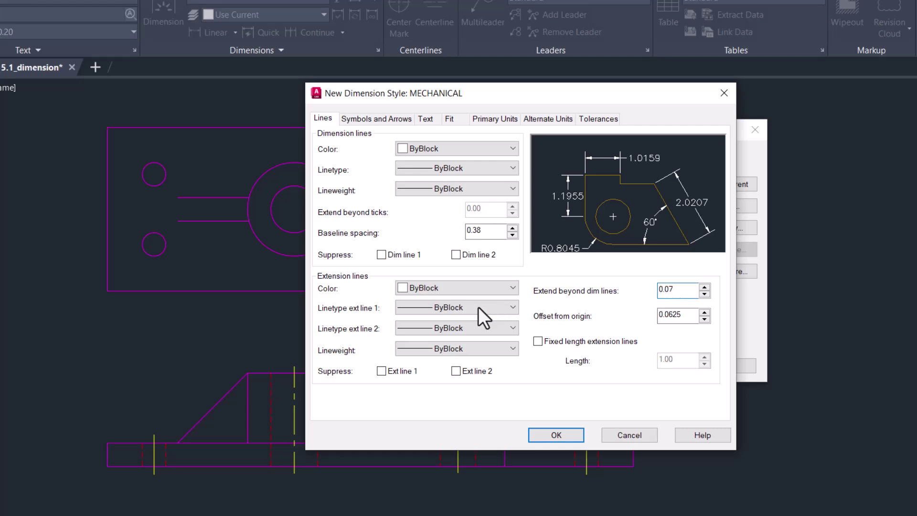
left_click(681, 317)
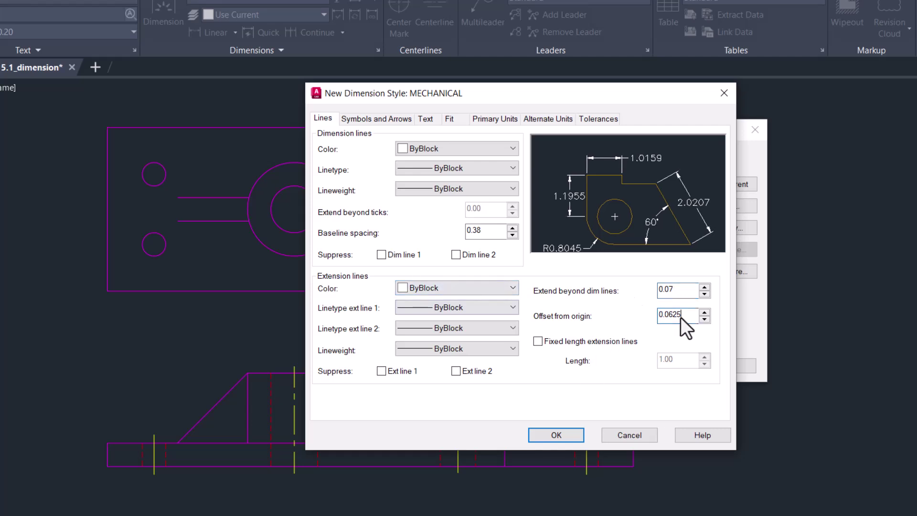
Set the MECHANICAL style's arrow size to 0.12 and its center marks to Line
left_click(369, 119)
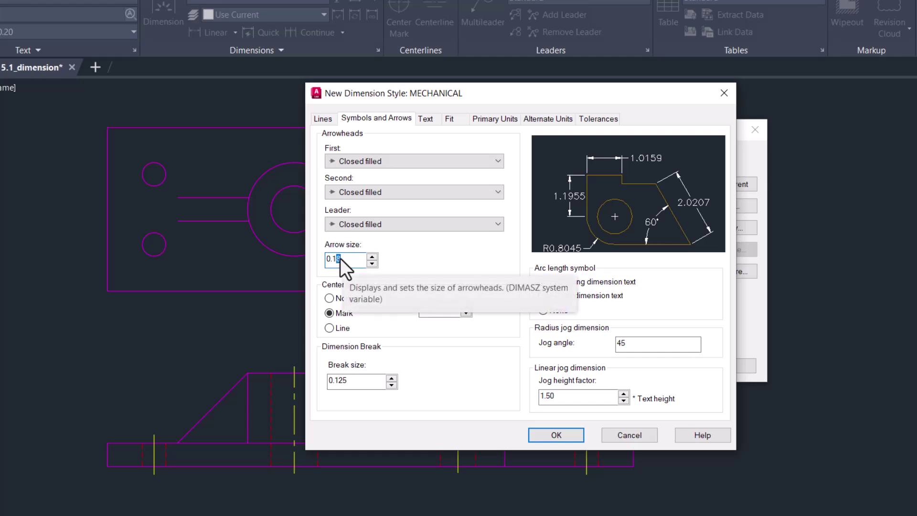
type("2")
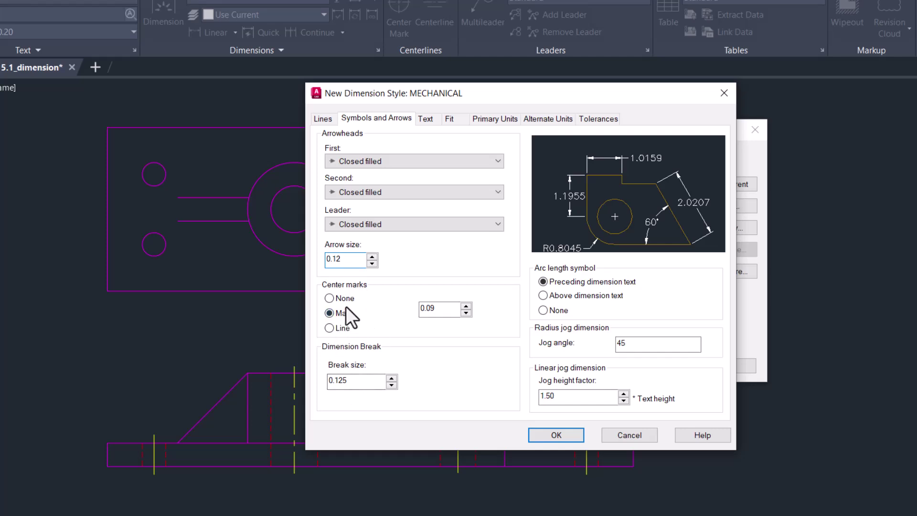
left_click(342, 330)
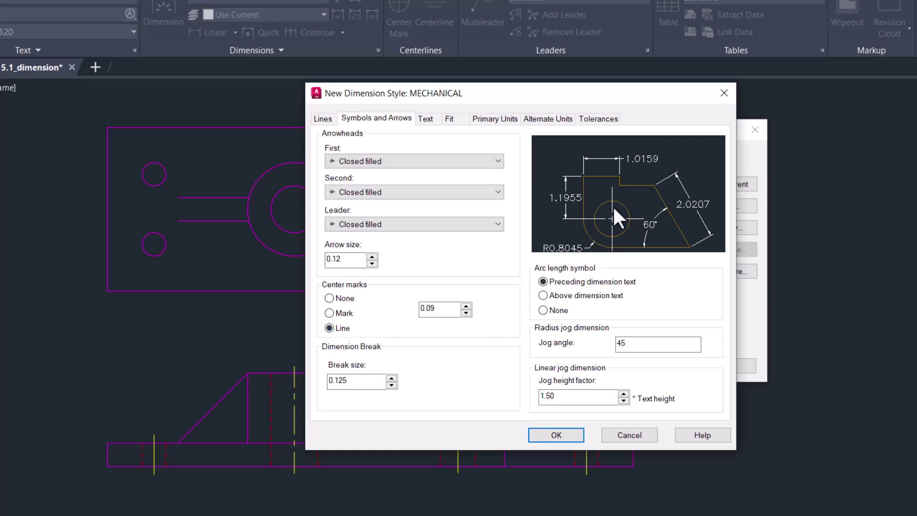
left_click(342, 299)
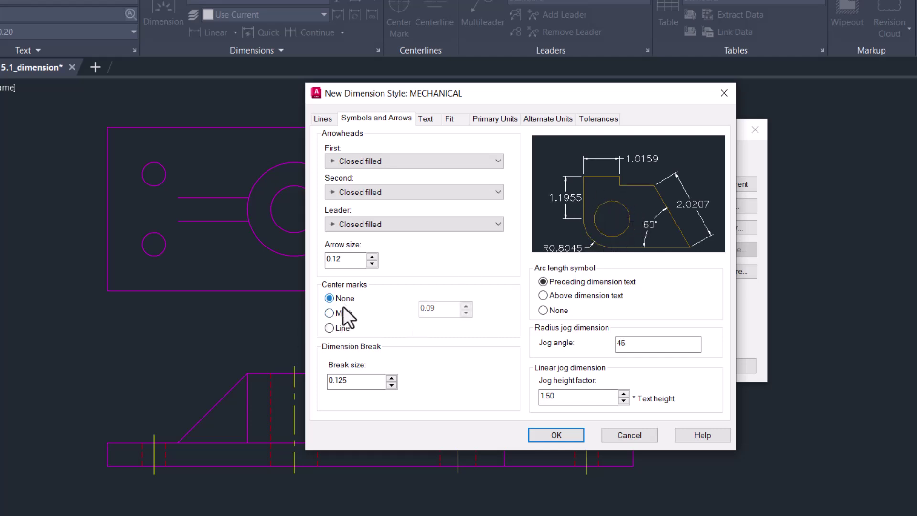
left_click(346, 314)
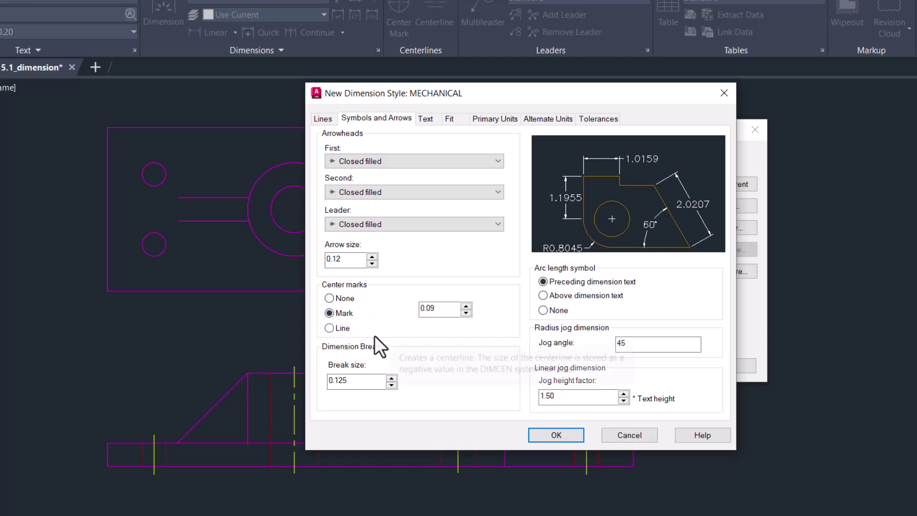
left_click(341, 328)
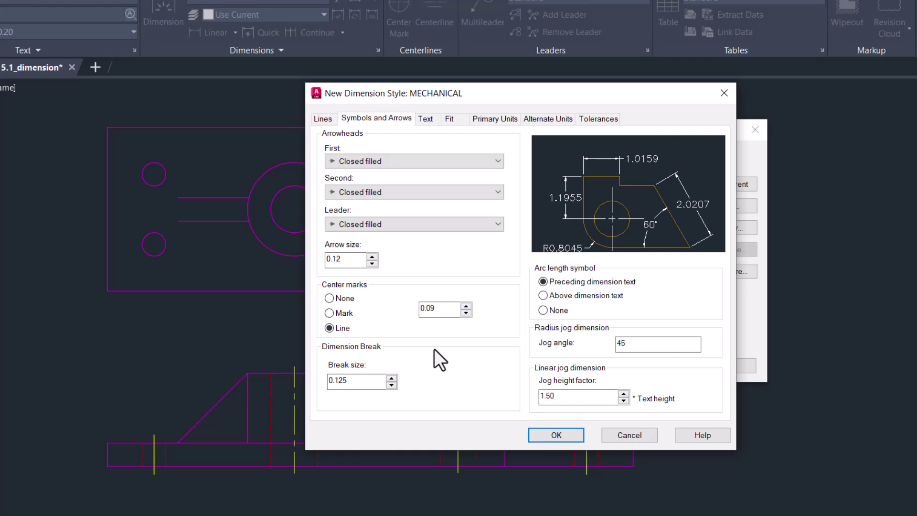
Set the dimension text height of the MECHANICAL style to 0.12
left_click(425, 119)
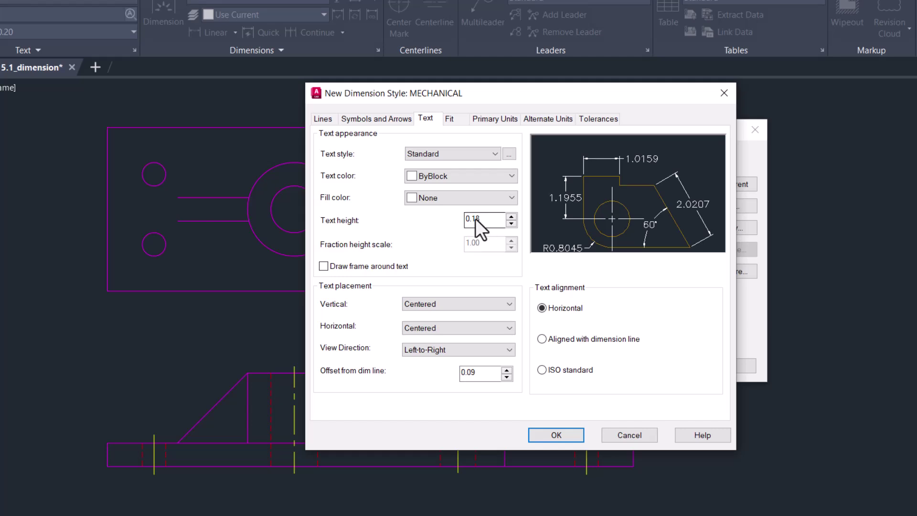
left_click_drag(475, 218, 481, 218)
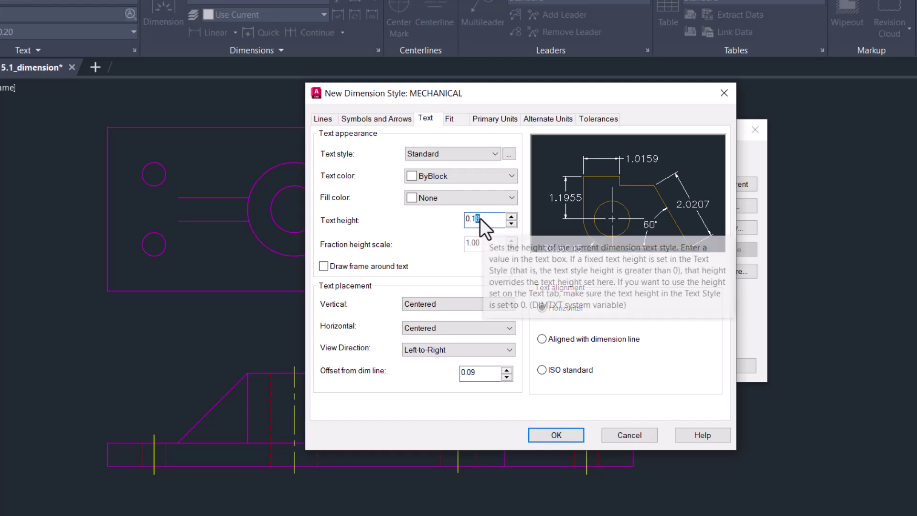
type("2")
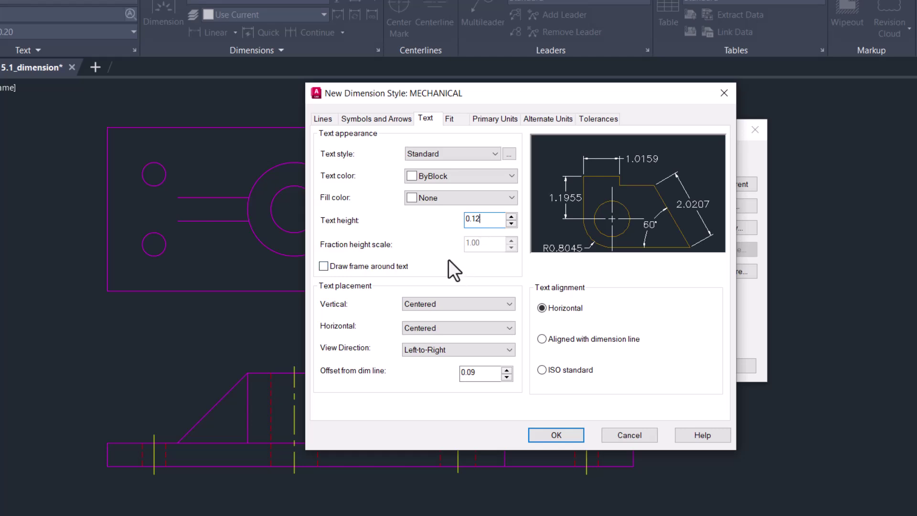
Set the precision of the MECHANICAL style's linear dimensions to 0.00
left_click(493, 117)
left_click(456, 168)
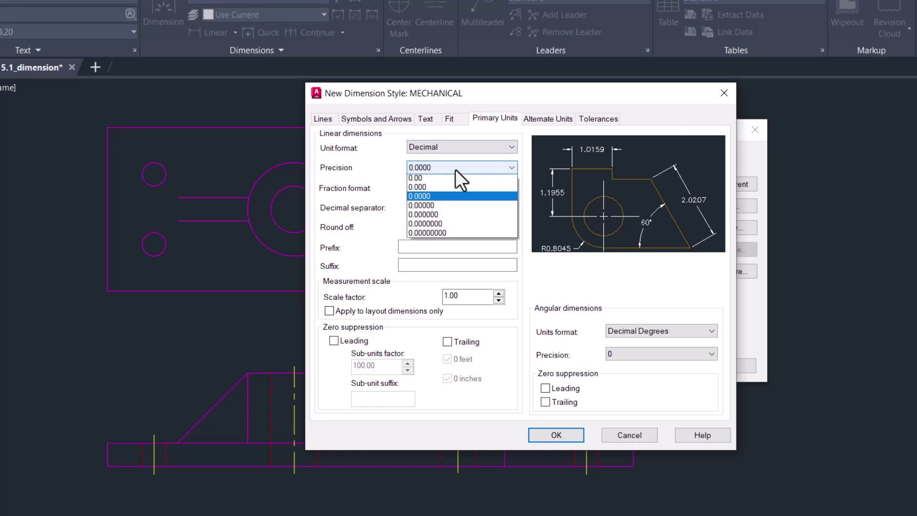
left_click(430, 196)
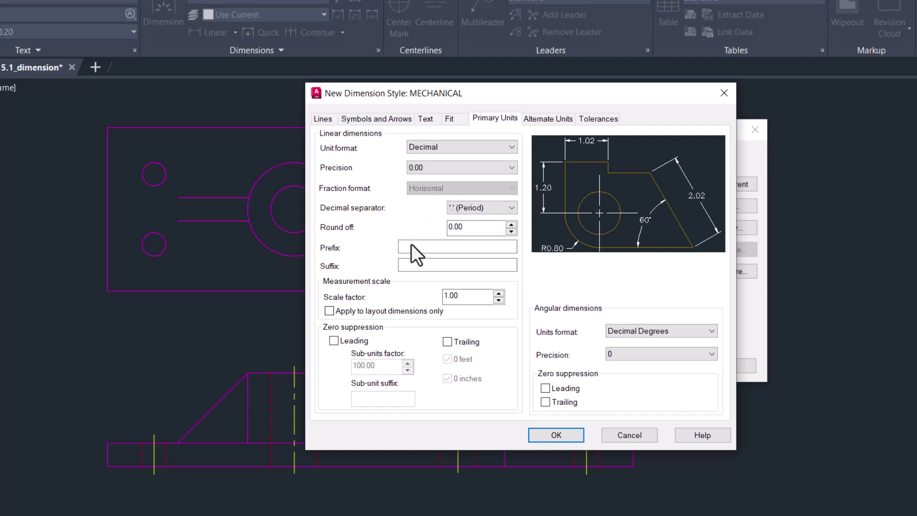
Turn on leading zero suppression for both the linear and the angular dimensions of the MECHANICAL style
left_click(345, 340)
left_click(345, 340)
left_click(350, 341)
left_click(350, 341)
left_click(350, 341)
left_click(350, 341)
left_click(349, 342)
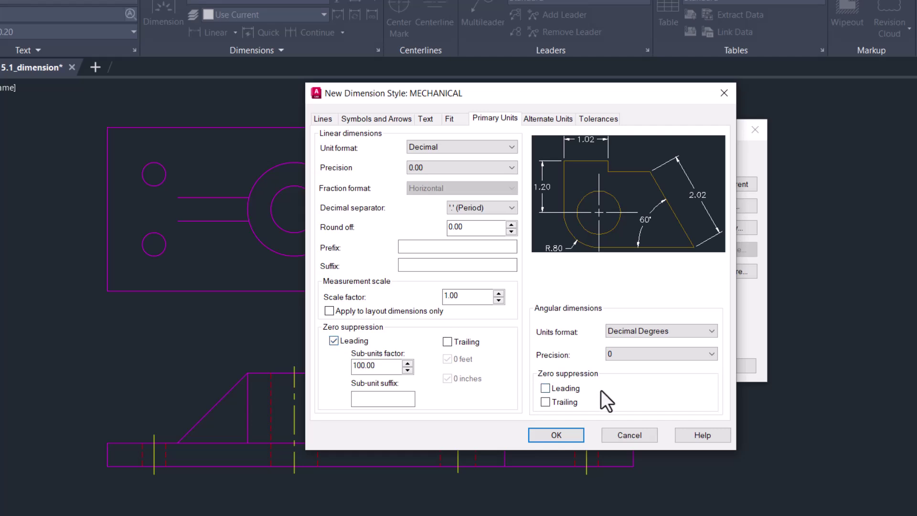
left_click(542, 388)
Save the MECHANICAL style settings and make it the current dimension style
left_click(553, 435)
left_click(429, 195)
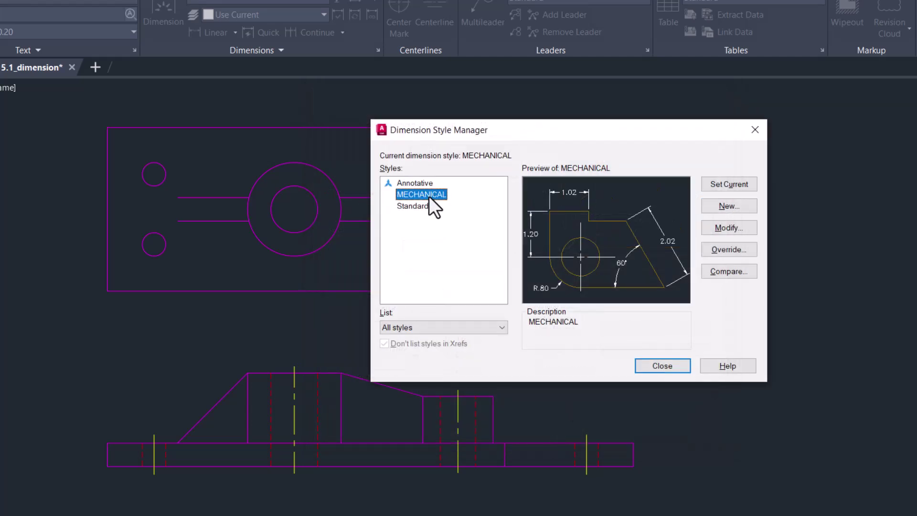
left_click(720, 186)
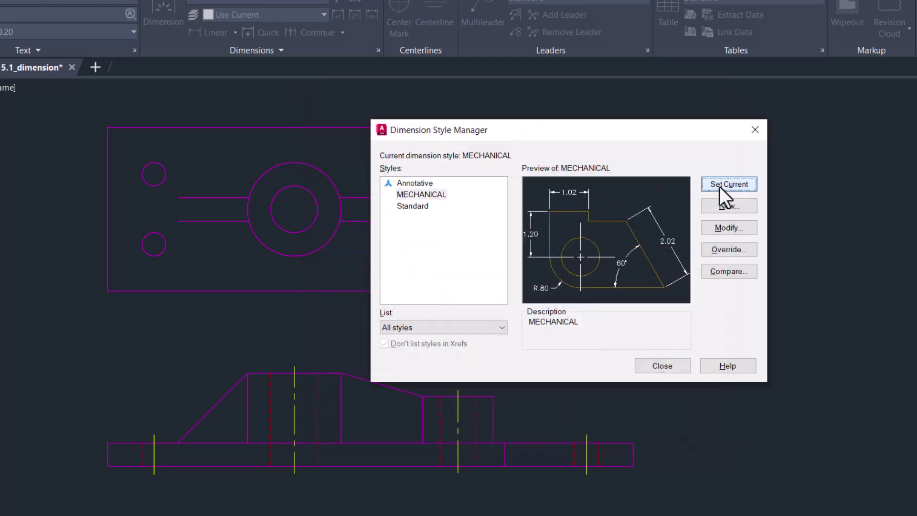
Close the dimension style manager and make DIM the current layer
left_click(664, 368)
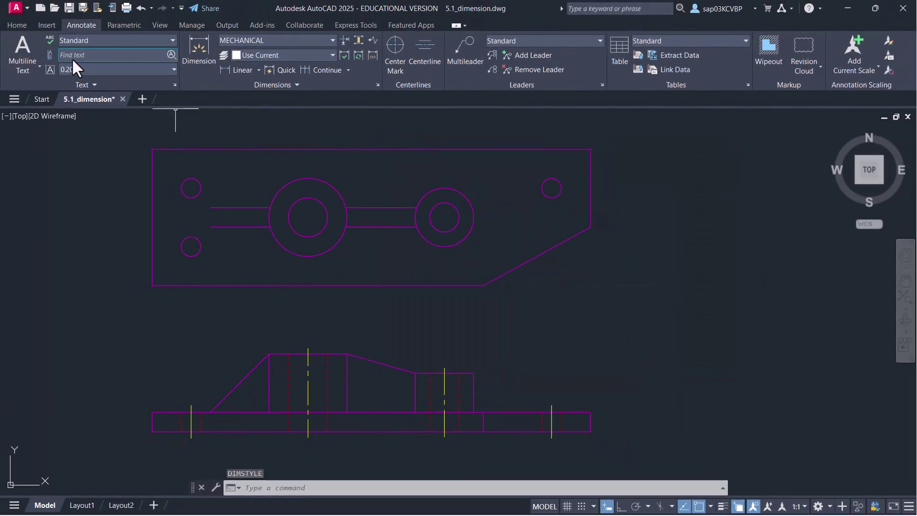
left_click(15, 23)
middle_click_drag(299, 146, 317, 181)
left_click(473, 42)
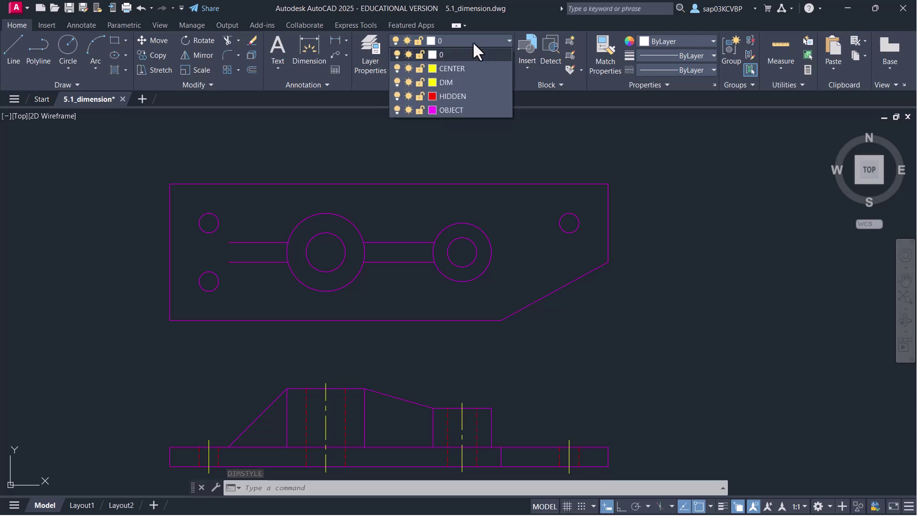
left_click(463, 82)
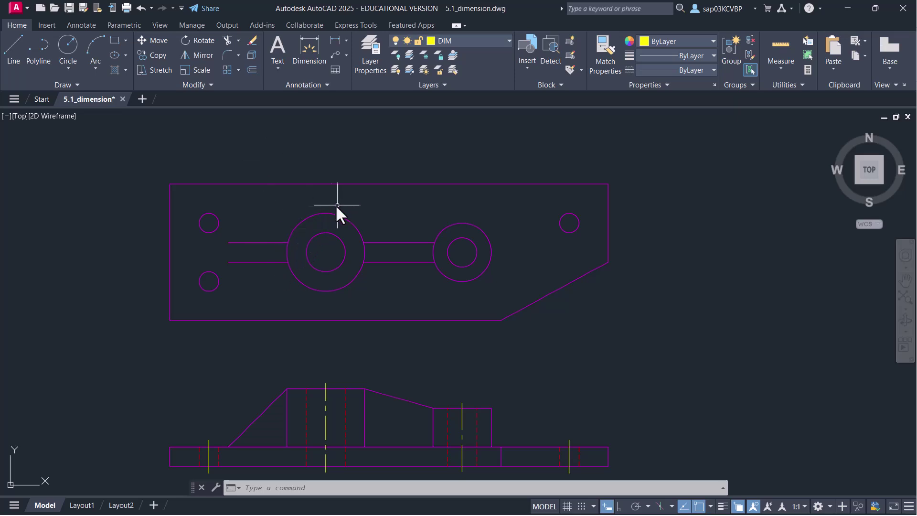
Add a diameter dimension to the outer circle of the larger boss in the top view
left_click(311, 54)
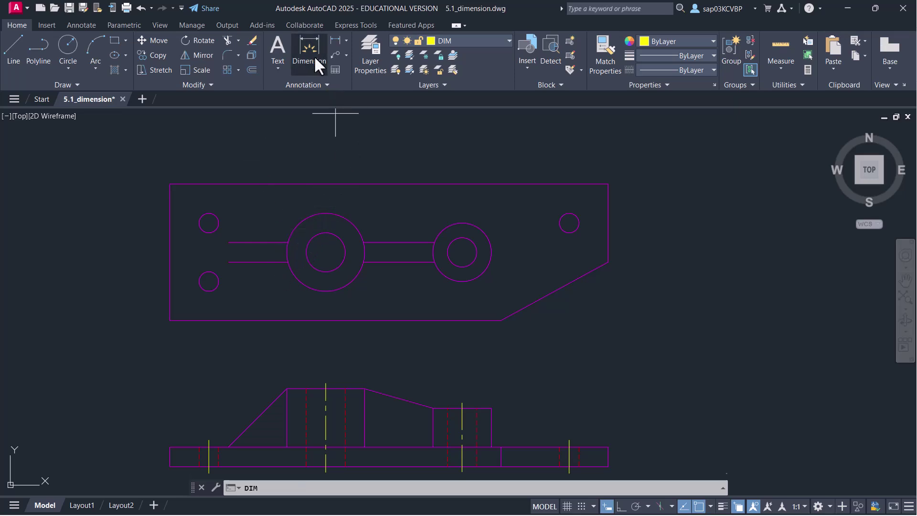
left_click(351, 222)
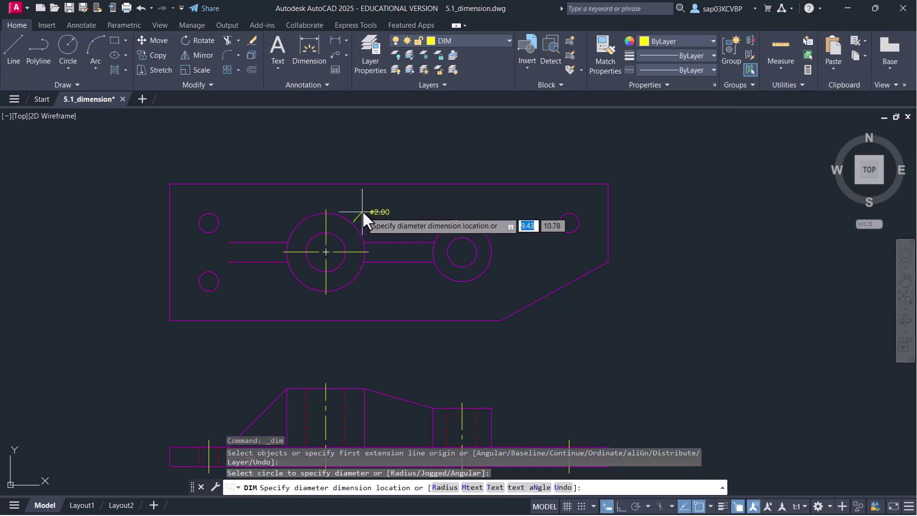
left_click(370, 206)
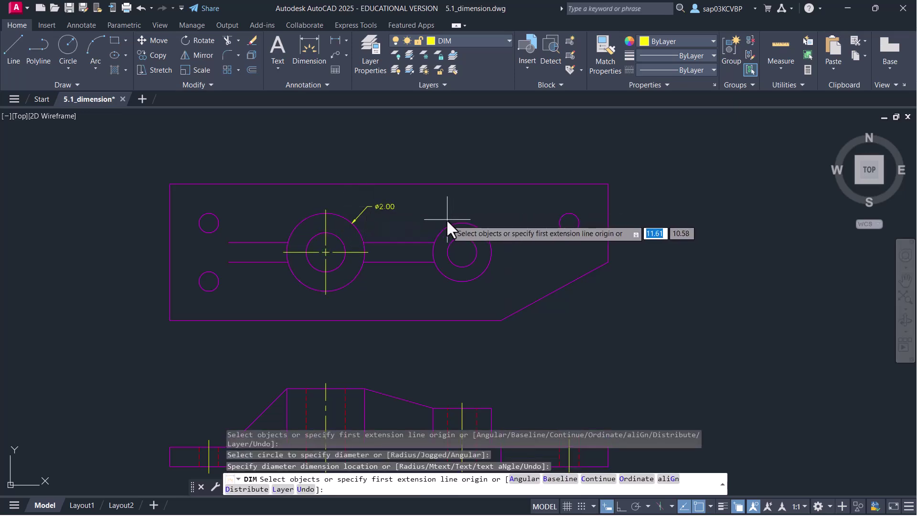
key("Return")
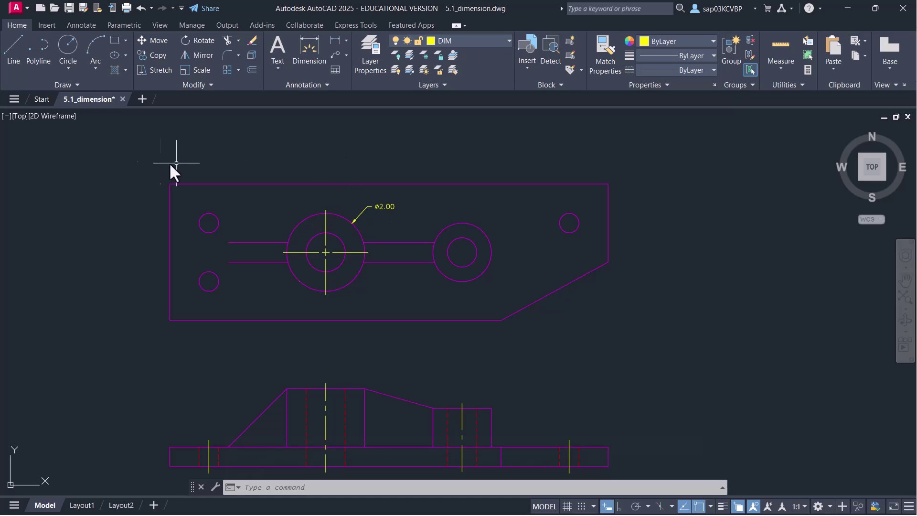
Undo the diameter dimension on the larger boss's outer circle
left_click(388, 219)
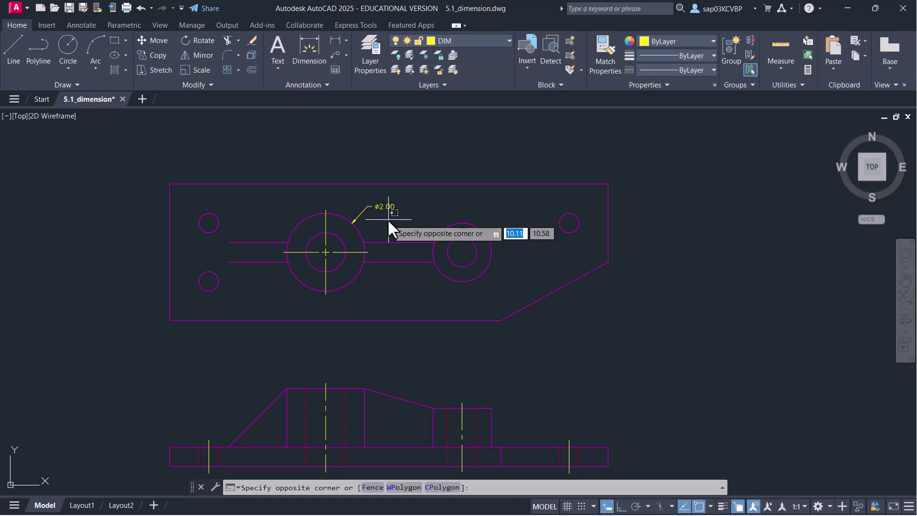
key("ctrl+z")
key("ctrl+z")
key("Escape")
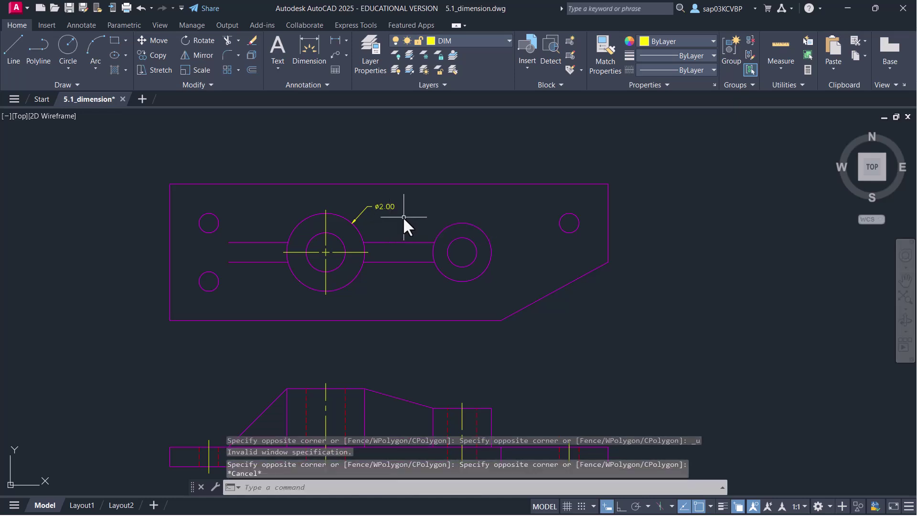
key("ctrl+z")
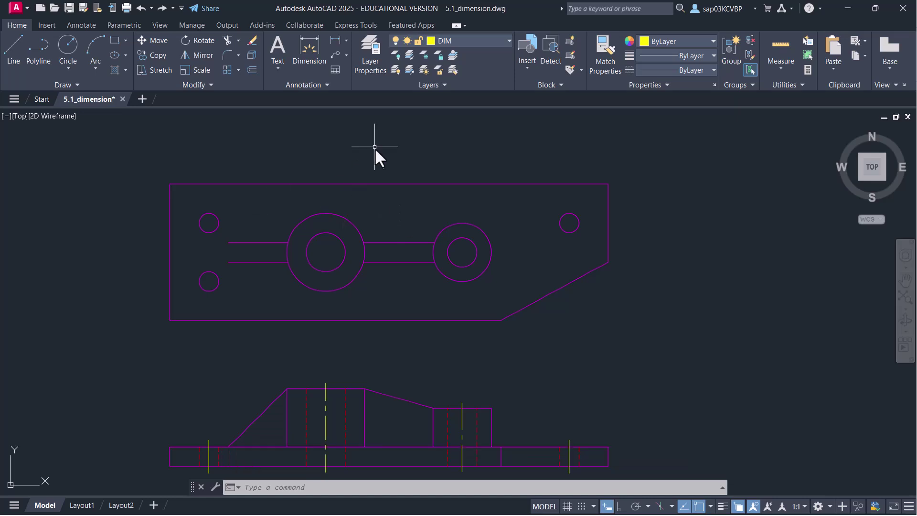
Dimension the diameter of the small hole near the plate's chamfered end, placing the text above the plate's upper edge
left_click(311, 54)
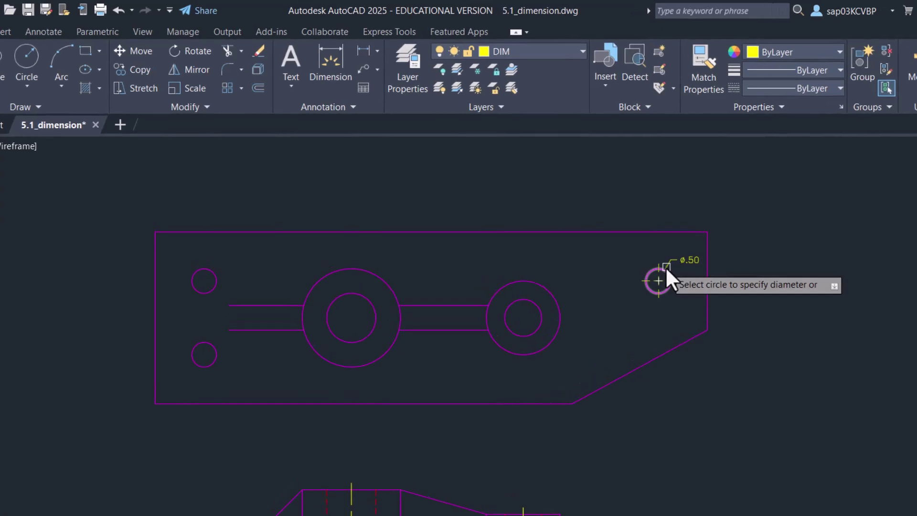
left_click(666, 267)
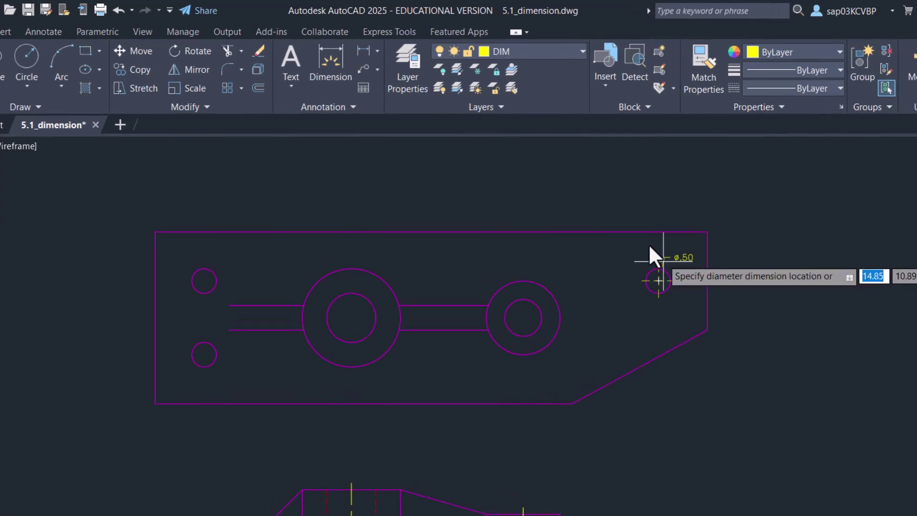
left_click(618, 212)
right_click(645, 205)
left_click(660, 214)
Add the prefix 3X to the small hole's diameter dimension text
scroll(601, 210, "up", 2)
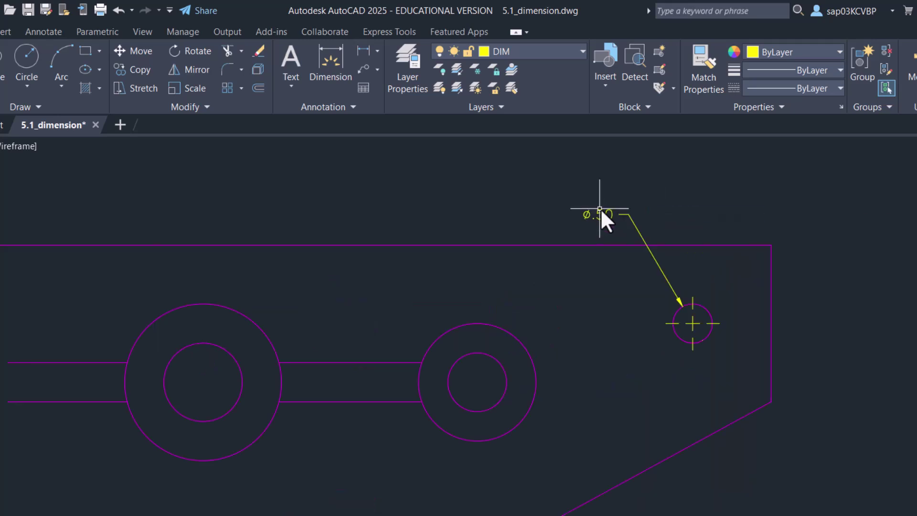
scroll(603, 209, "up", 4)
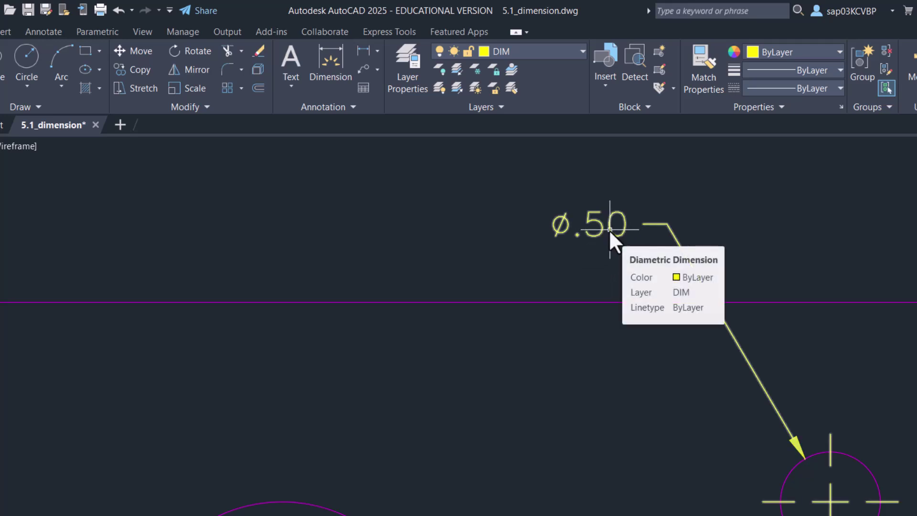
scroll(587, 278, "down", 8)
scroll(600, 280, "up", 5)
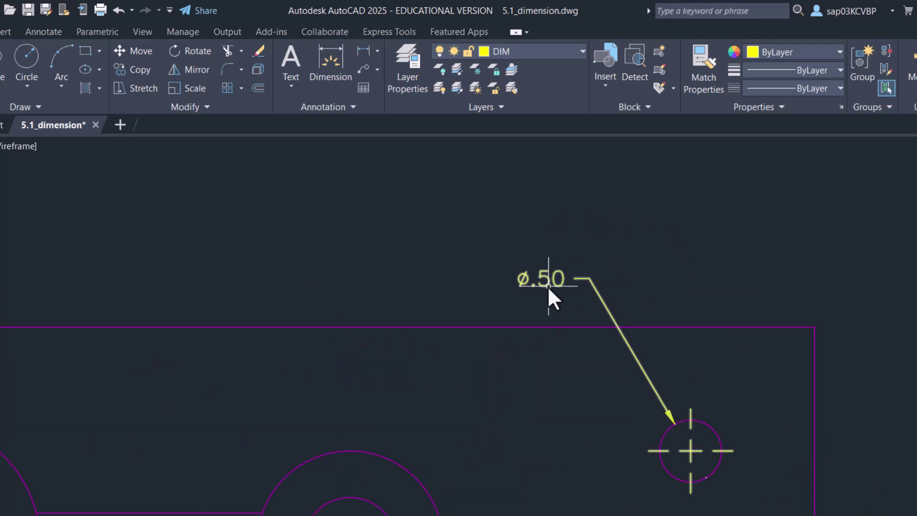
left_click(547, 284)
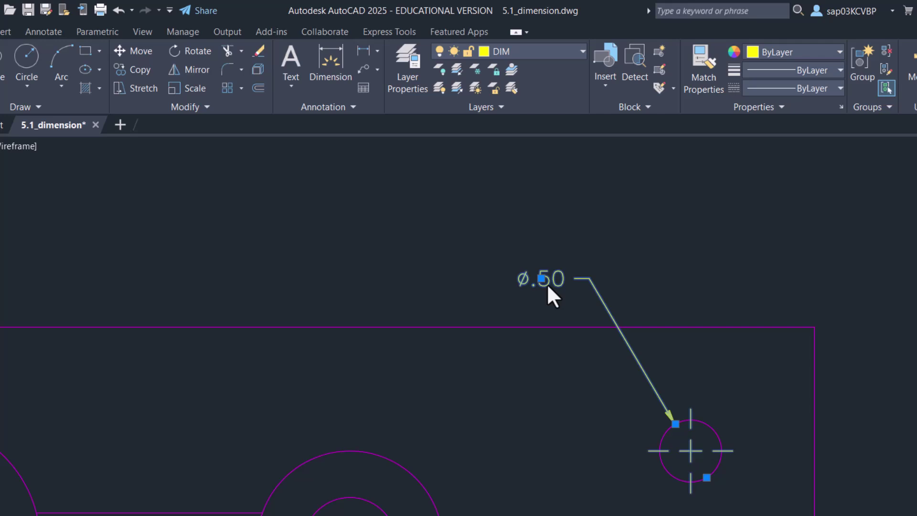
double_click(543, 282)
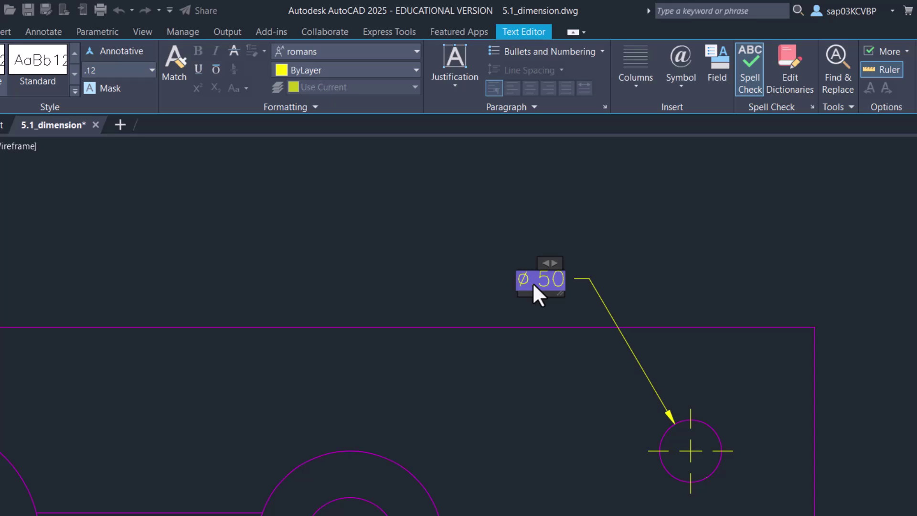
type("3X")
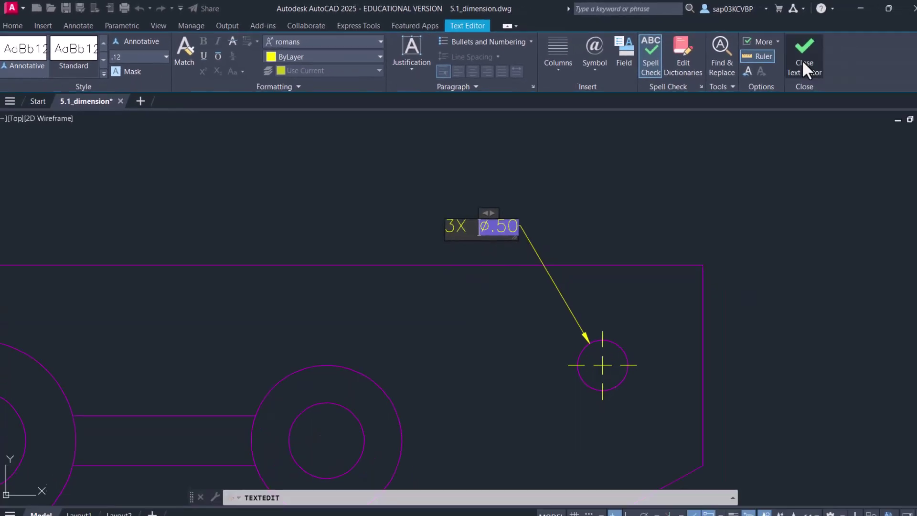
left_click(790, 58)
scroll(588, 208, "down", 2)
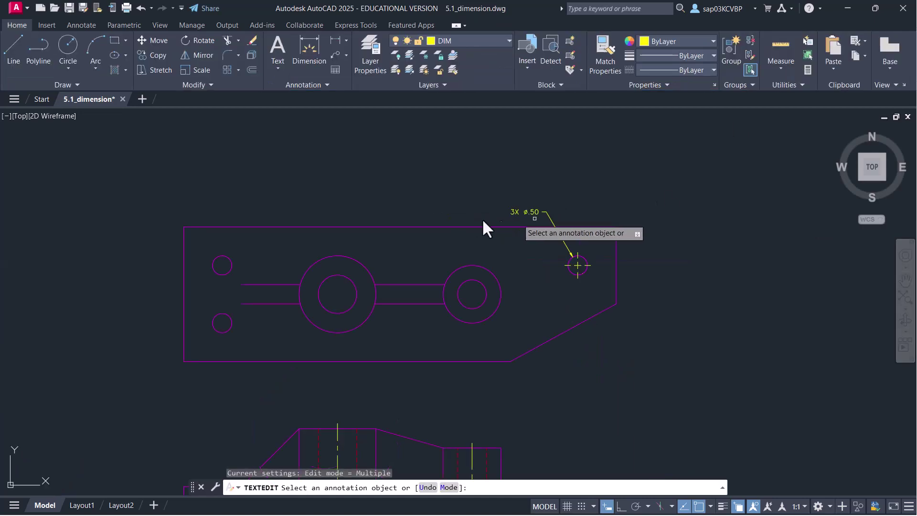
key("Escape")
Dimension the diameters of both bosses' inner circles in the top view, placing the texts below the plate's lower edge
type("dim")
key("Return")
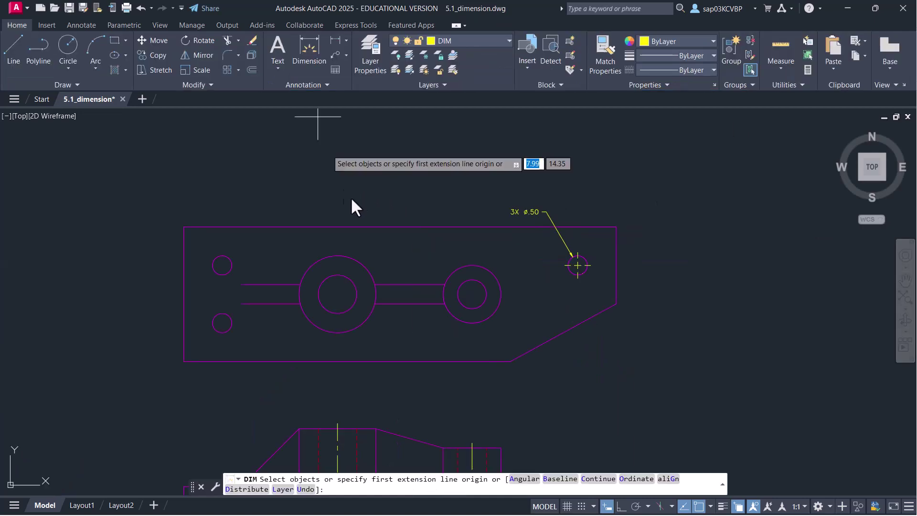
left_click(331, 313)
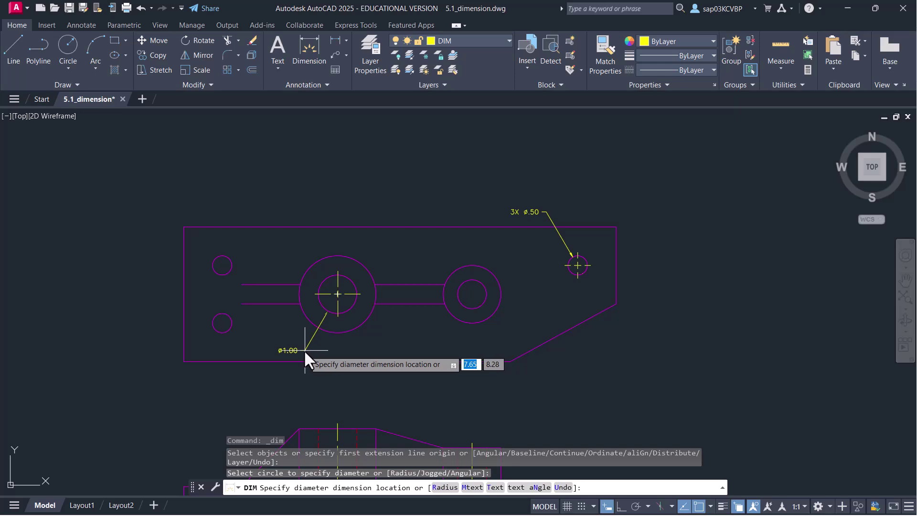
left_click(299, 374)
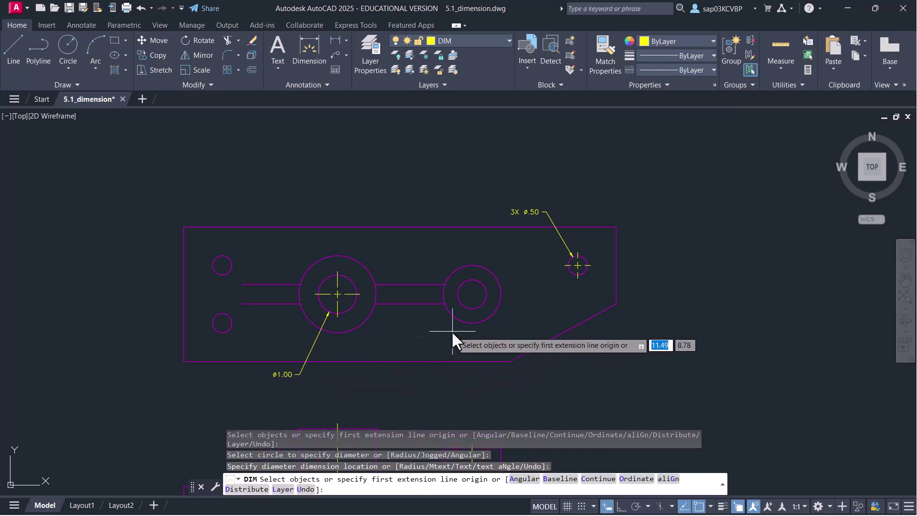
left_click(465, 308)
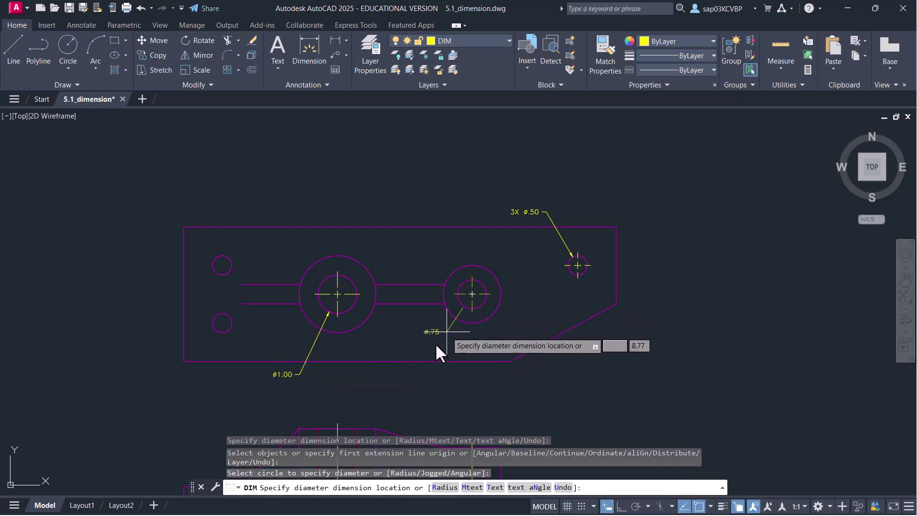
left_click(428, 377)
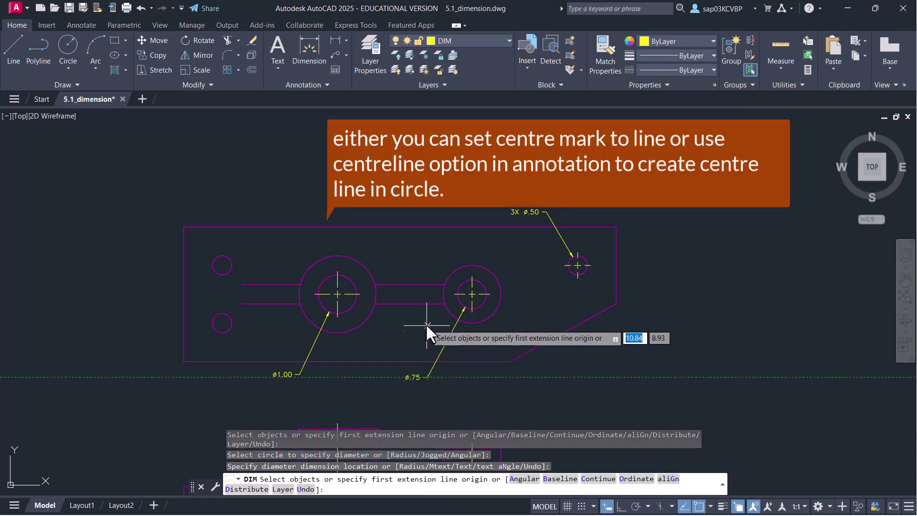
right_click(425, 322)
left_click(416, 211)
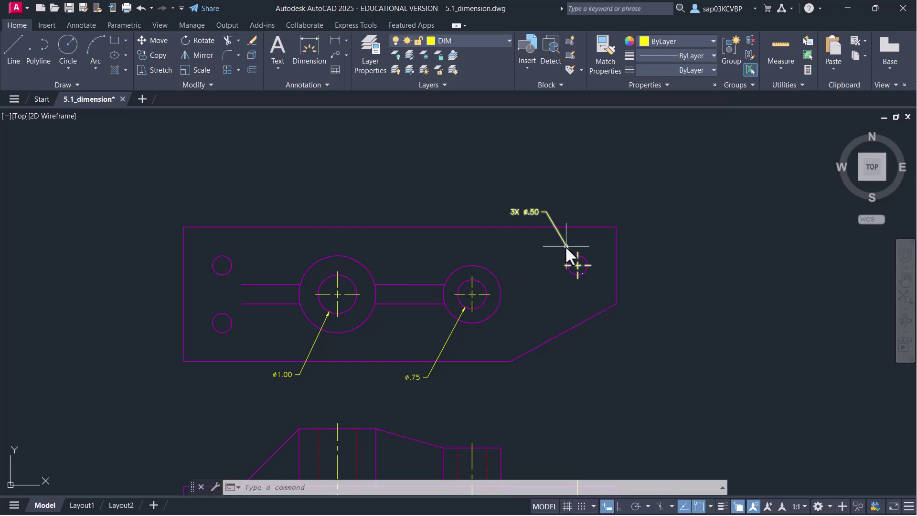
key("Escape")
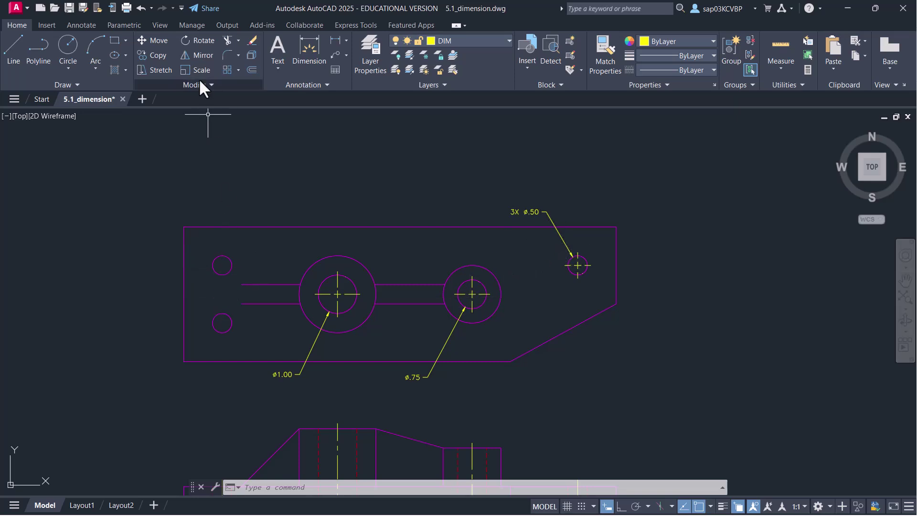
Add center marks to the two undimensioned small holes and to the outer circles of both bosses in the top view
left_click(82, 26)
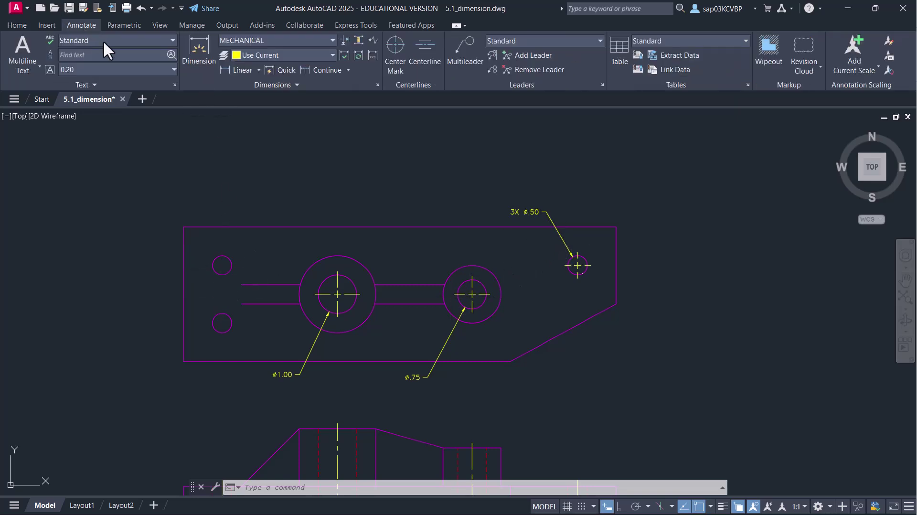
left_click(400, 56)
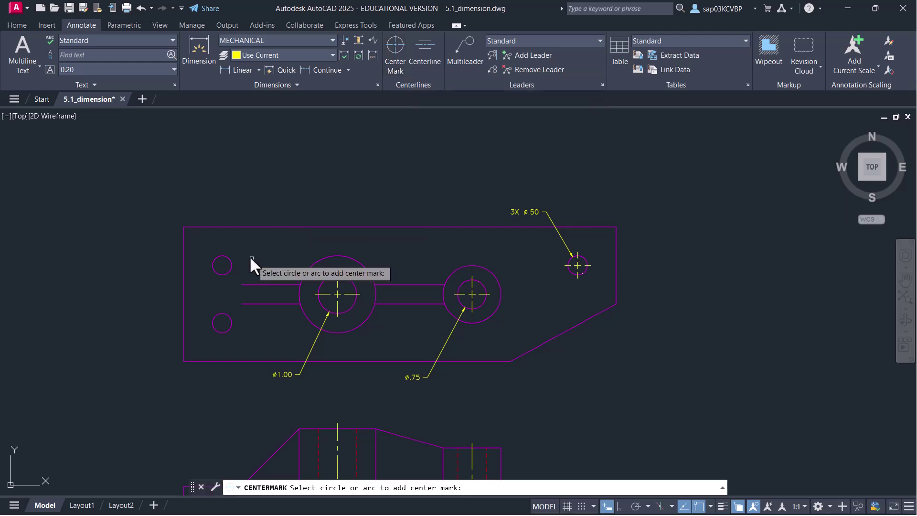
left_click(231, 260)
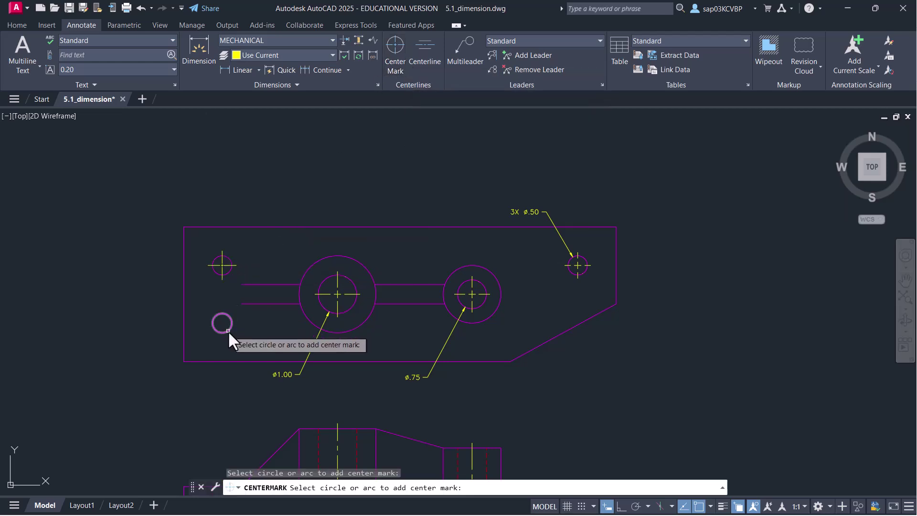
left_click(227, 330)
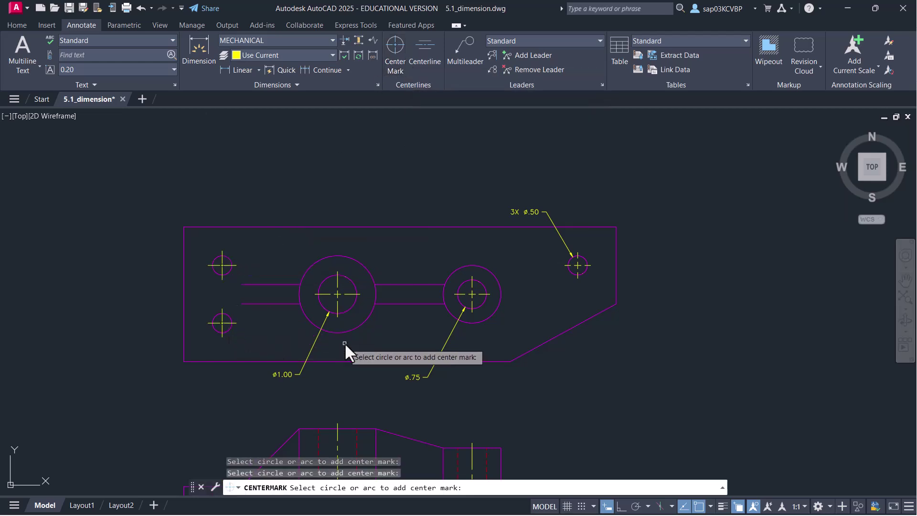
left_click(363, 322)
left_click(479, 322)
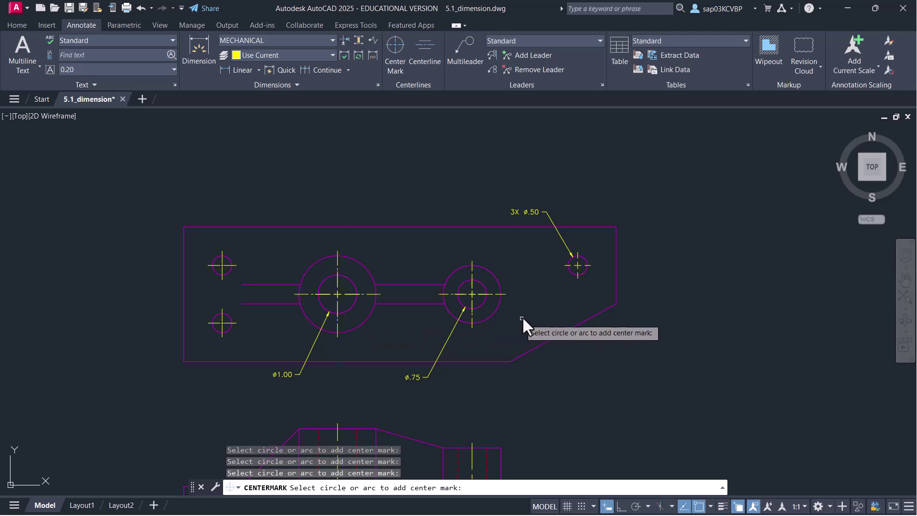
key("Escape")
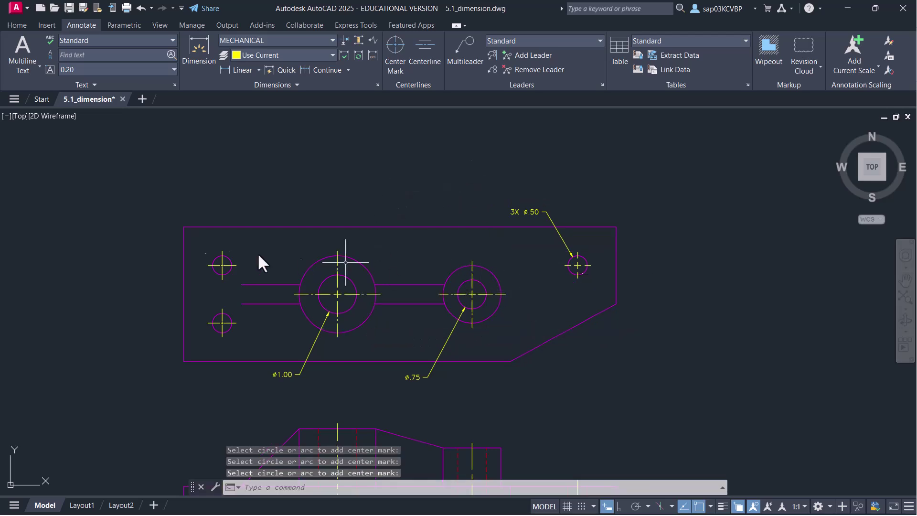
middle_click_drag(395, 318, 397, 284)
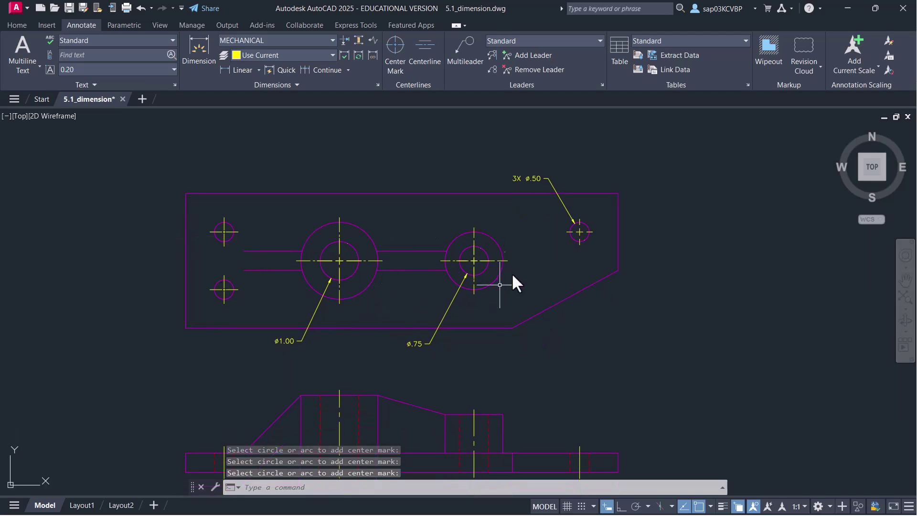
middle_click_drag(281, 233, 288, 261)
scroll(302, 191, "up", 2)
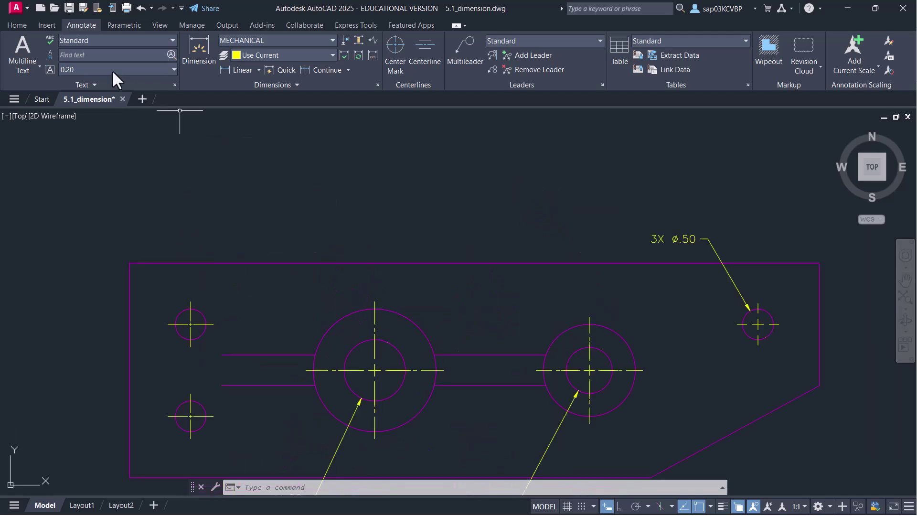
left_click(17, 25)
middle_click_drag(268, 168, 260, 135)
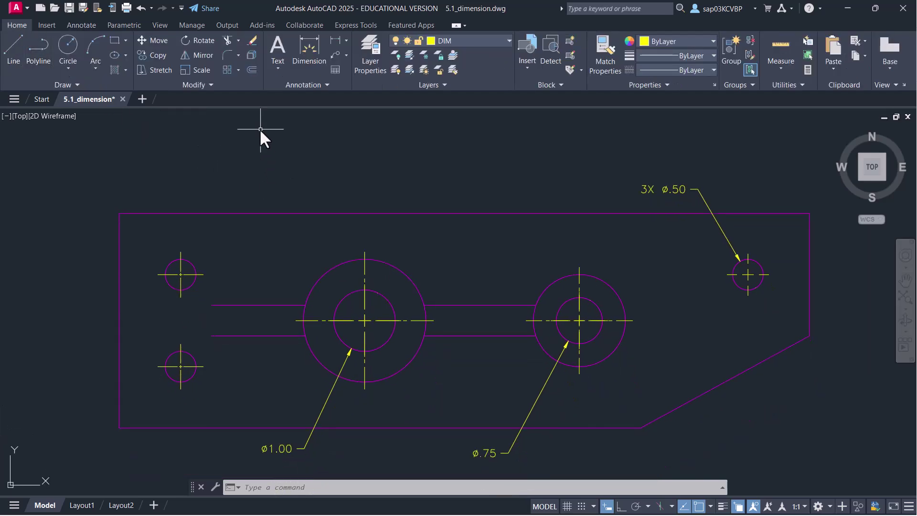
Dimension the horizontal distance from the plate's left edge to the center of the upper-left small hole, placing it above the plate
left_click(336, 39)
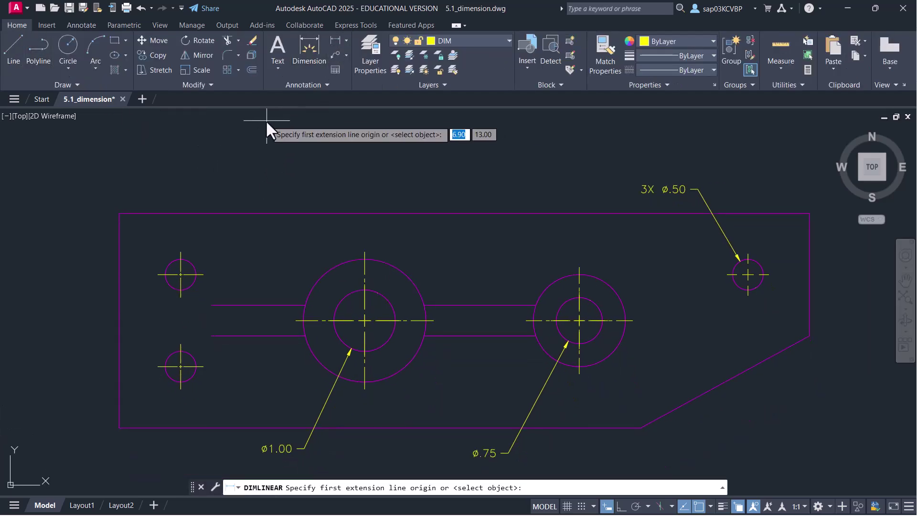
left_click(306, 50)
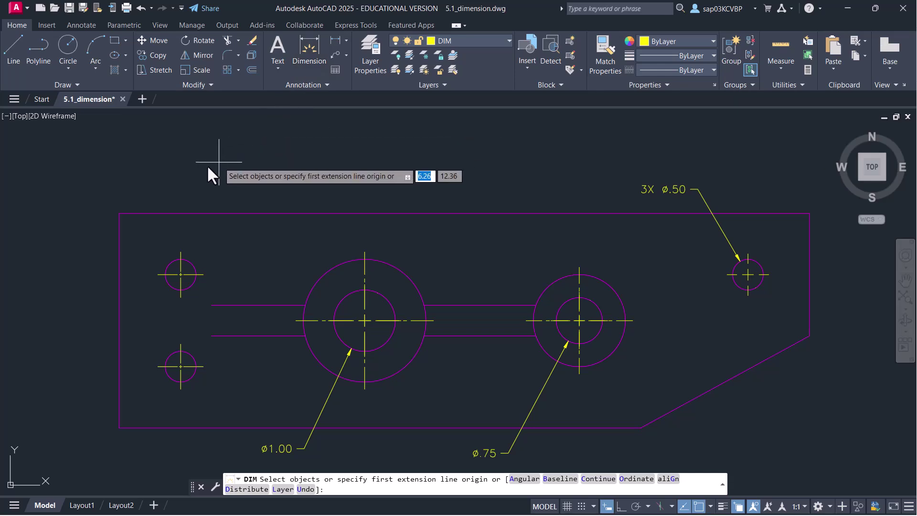
left_click(119, 213)
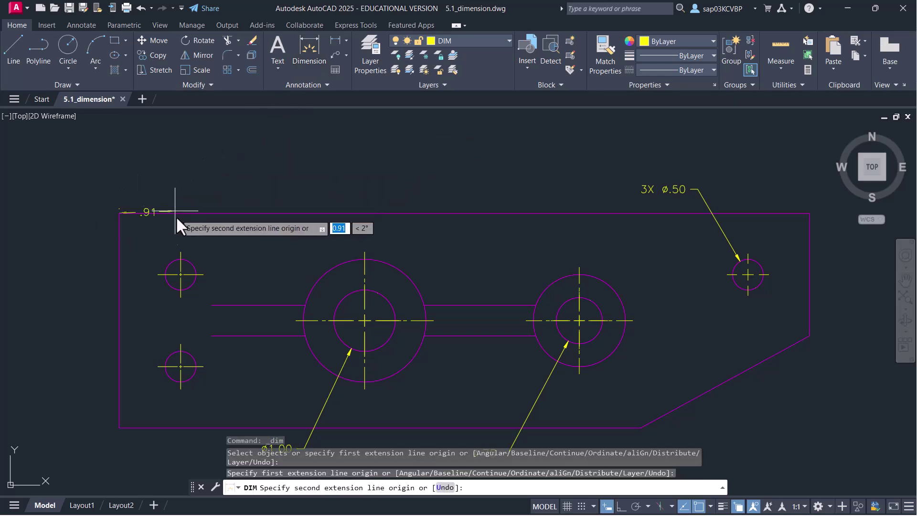
left_click(180, 250)
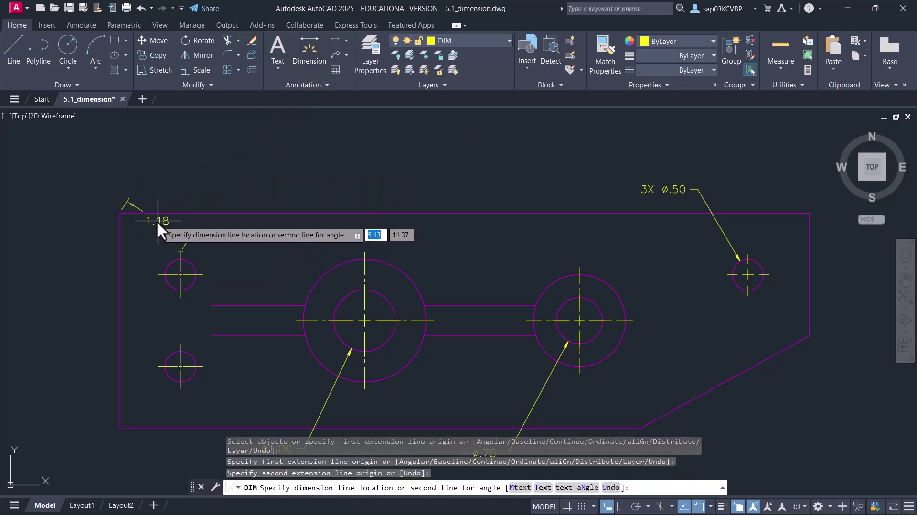
left_click(136, 171)
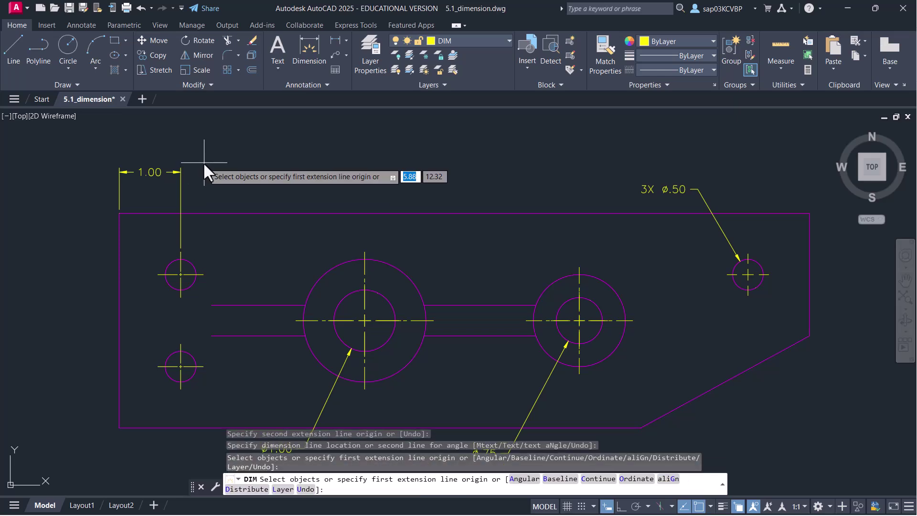
Add baseline dimensions from the plate's left edge to both boss centers, the small hole near the chamfer and the plate's right edge
left_click(81, 26)
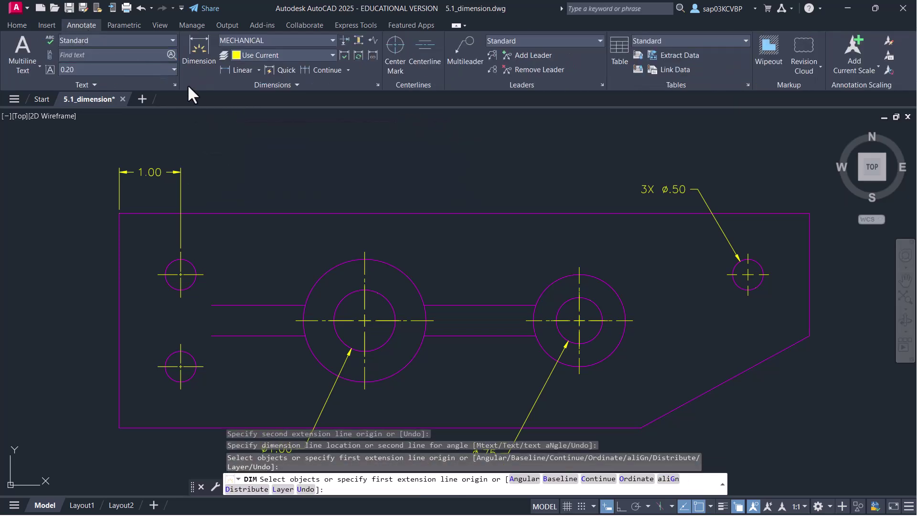
left_click(349, 71)
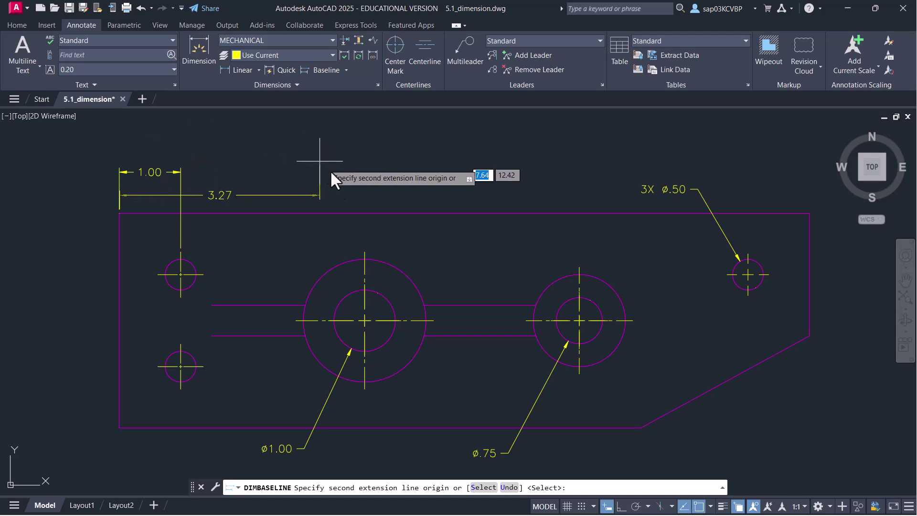
left_click(363, 248)
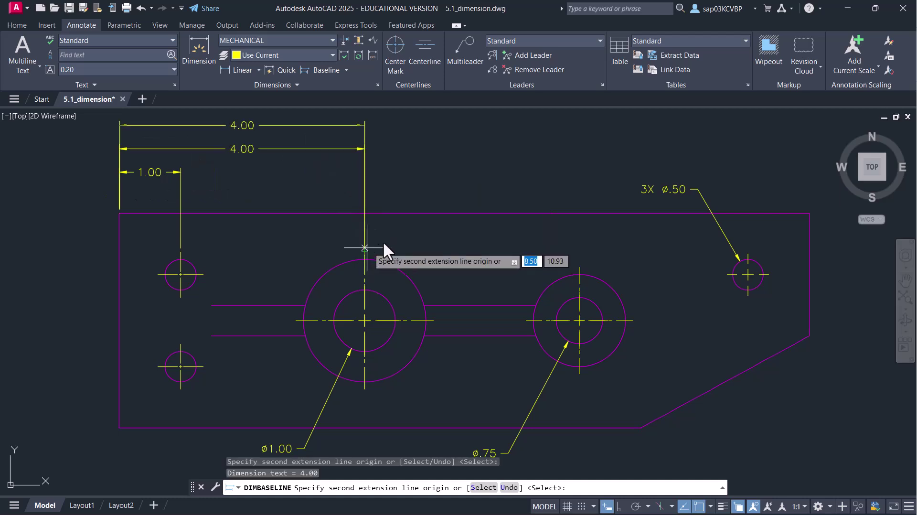
left_click(579, 266)
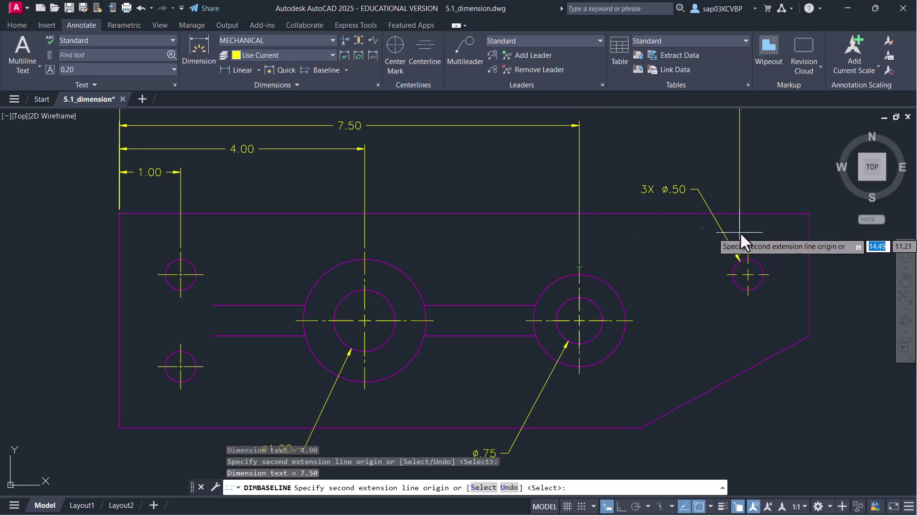
left_click(747, 251)
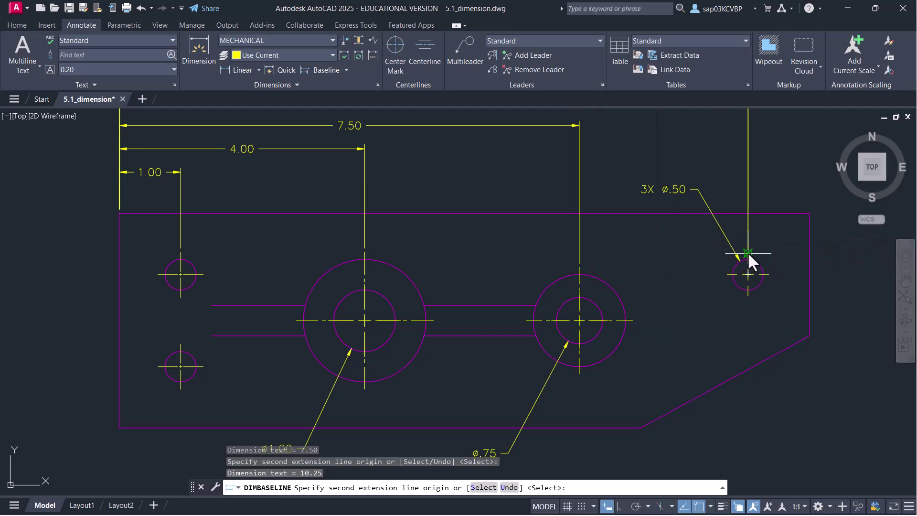
left_click(808, 213)
key("Return")
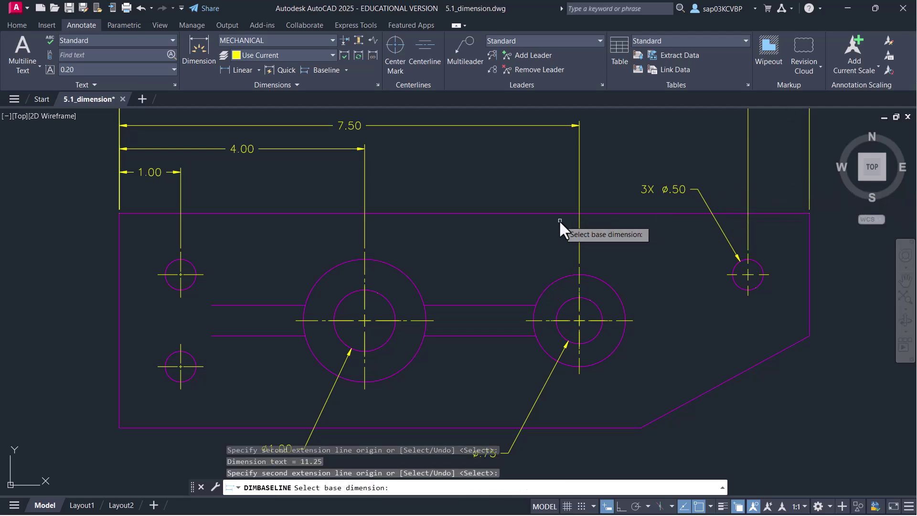
scroll(559, 221, "down", 2)
middle_click_drag(480, 223, 442, 256)
key("Return")
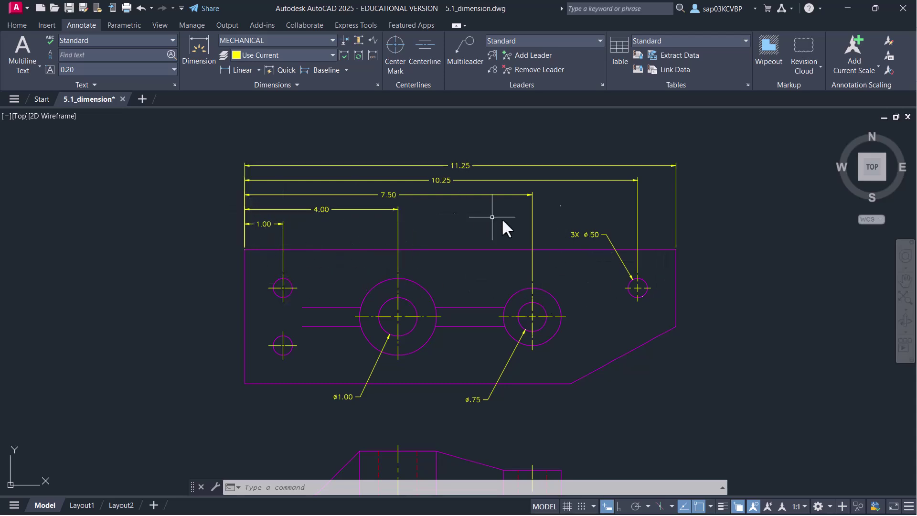
Dimension the vertical distance from the plate's upper-right corner to the center of the nearby small hole, placing it outside the right edge
mouse_move(389, 191)
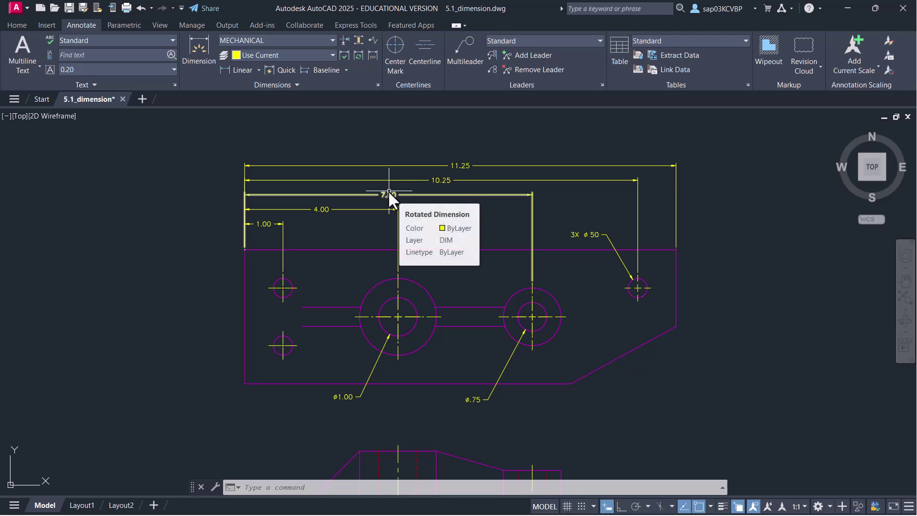
left_click(193, 54)
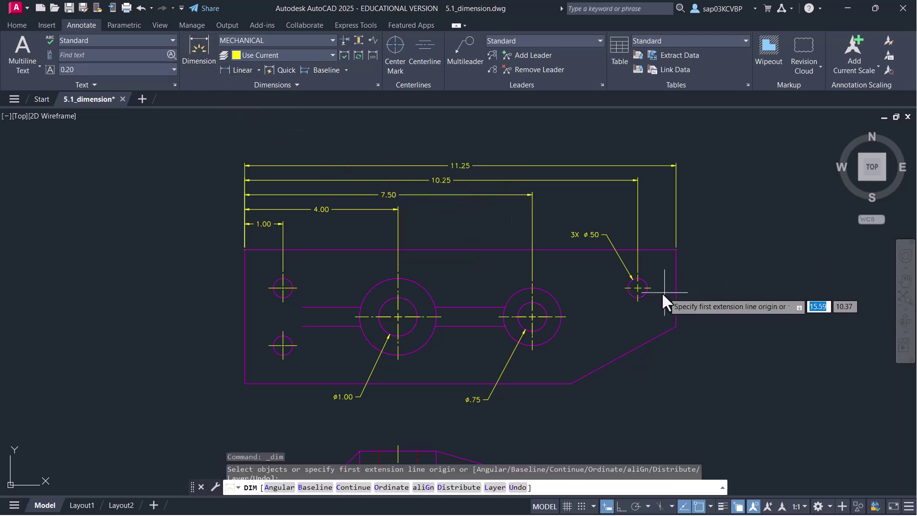
scroll(698, 301, "up", 5)
middle_click_drag(518, 260, 497, 354)
left_click(480, 353)
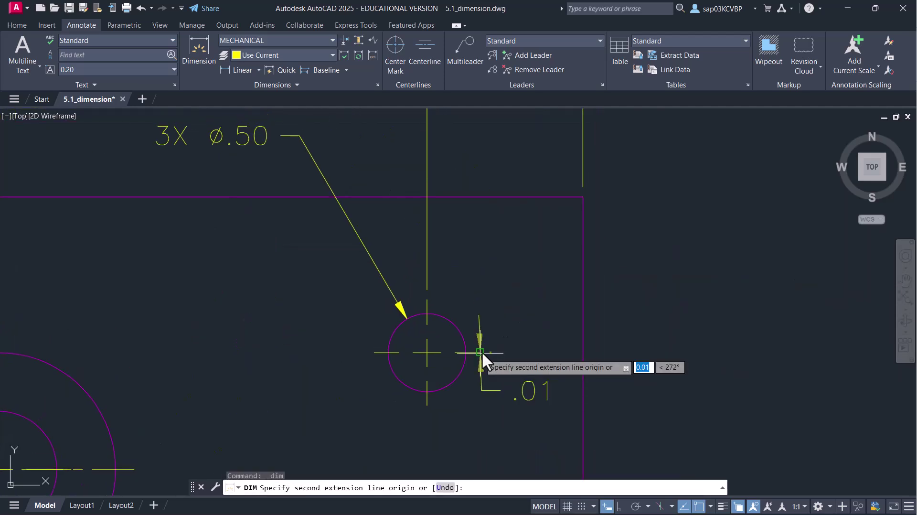
left_click(582, 196)
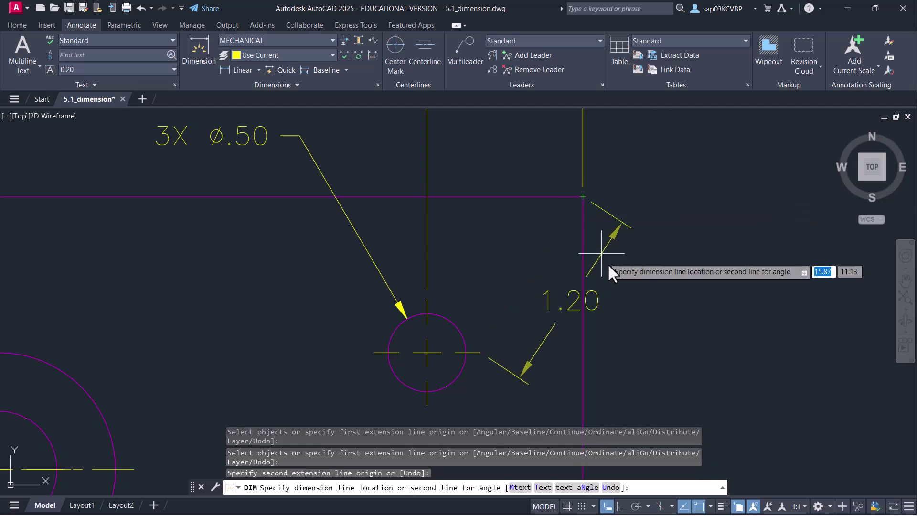
left_click(686, 256)
scroll(685, 256, "down", 4)
middle_click_drag(683, 258, 632, 258)
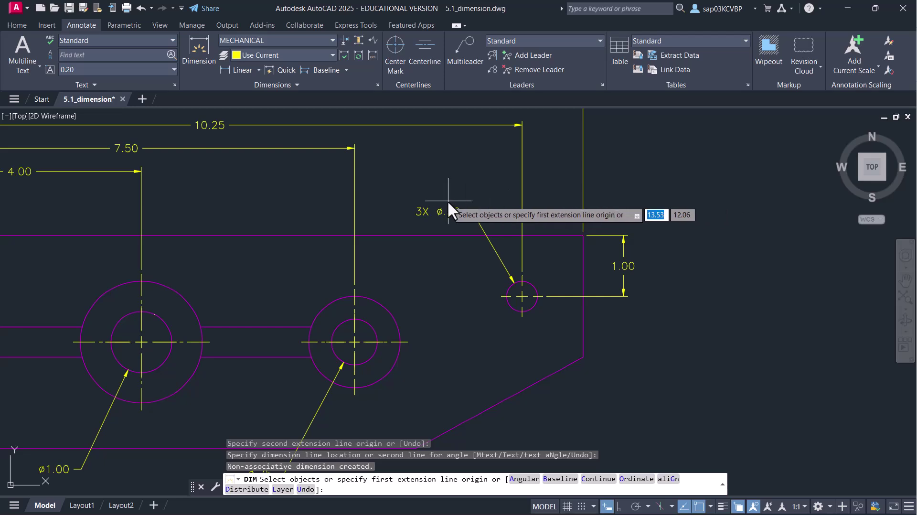
Add a baseline dimension from the plate's upper edge to the chamfer's upper corner, using the small hole's vertical dimension as the base
left_click(324, 71)
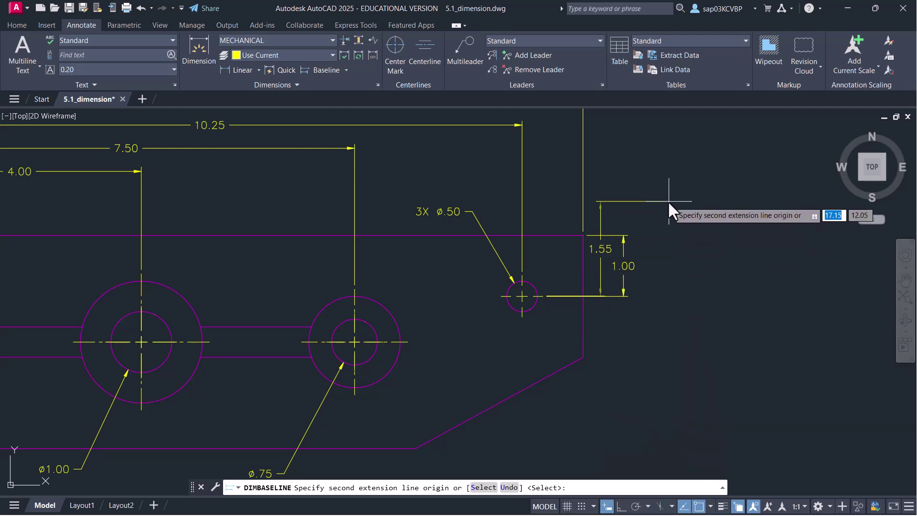
key("Escape")
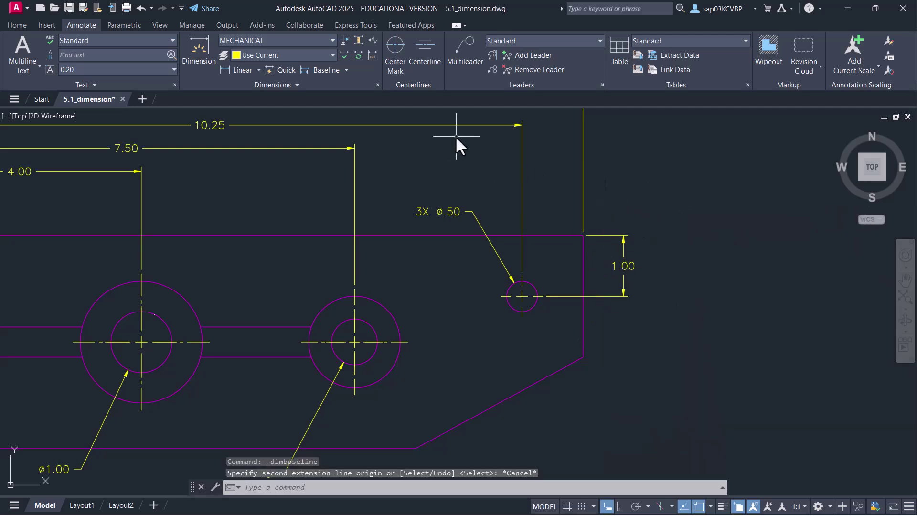
left_click(346, 70)
left_click(330, 113)
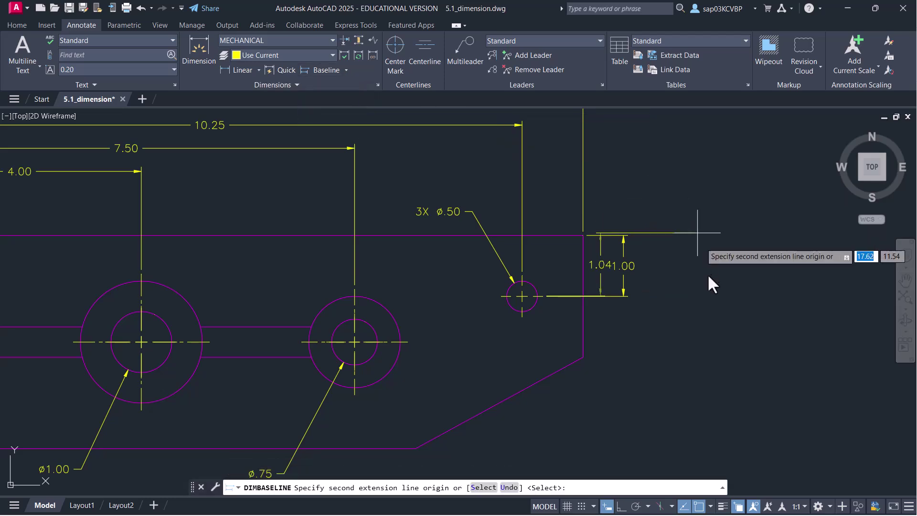
right_click(643, 336)
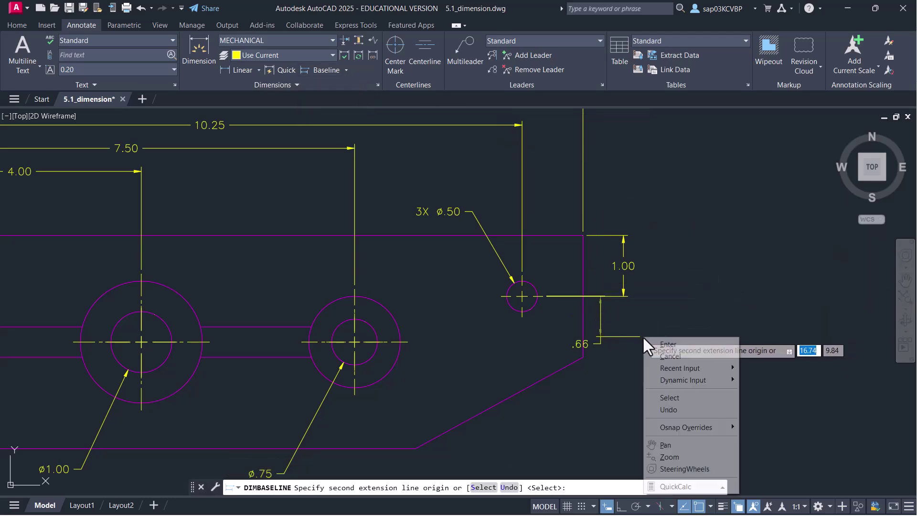
left_click(670, 397)
left_click(629, 266)
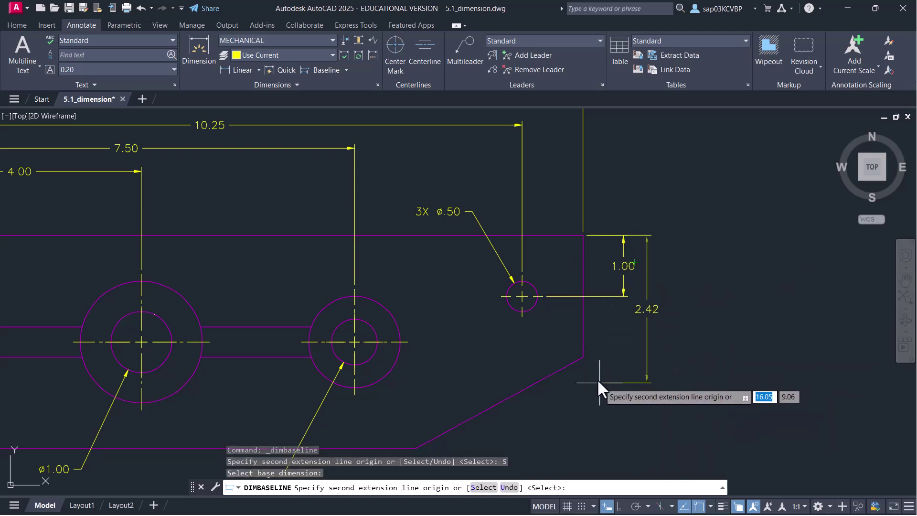
left_click(582, 358)
middle_click_drag(632, 382, 649, 331)
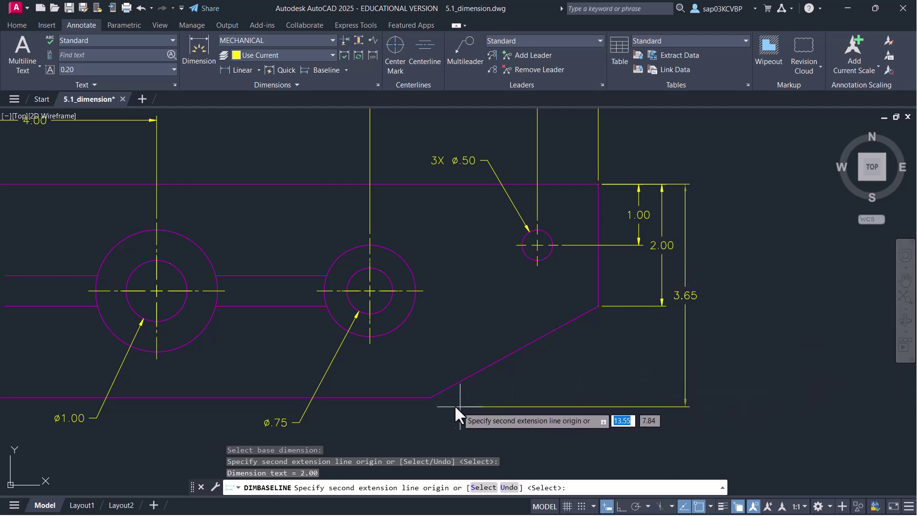
Add a baseline dimension for the plate's full height down to the chamfer's lower corner, and end the baseline command
left_click(431, 397)
right_click(720, 320)
left_click(734, 327)
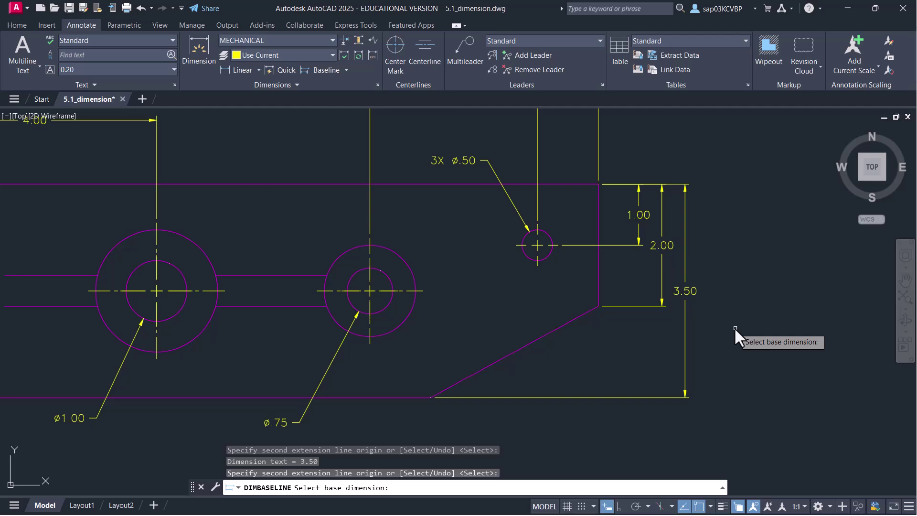
middle_click_drag(571, 326, 655, 326)
left_click(483, 304)
key("Escape")
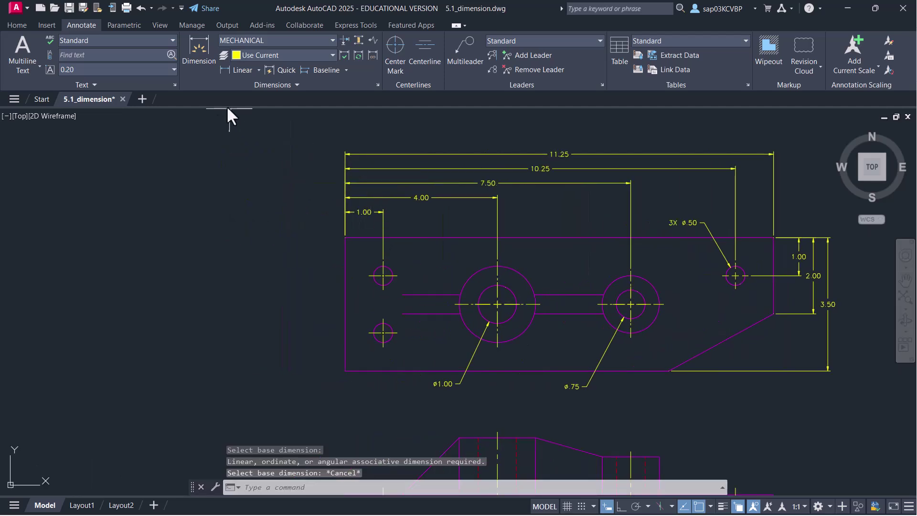
left_click(199, 56)
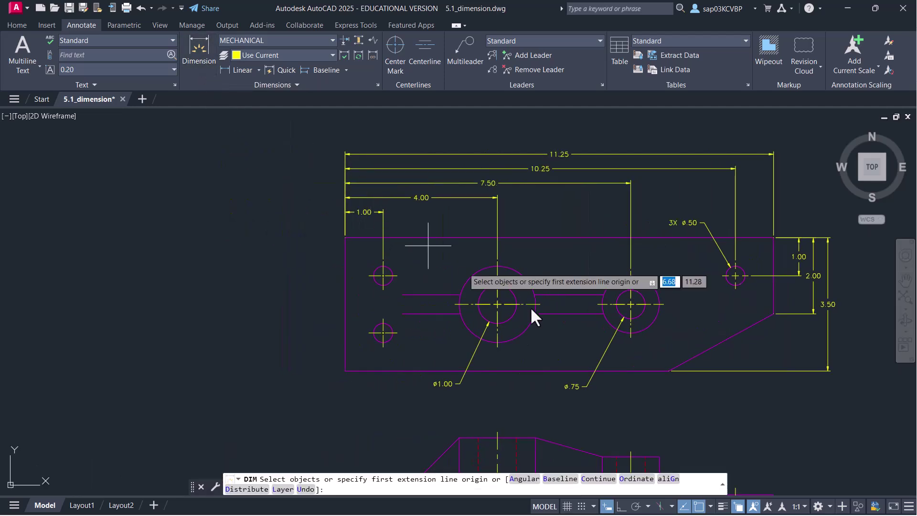
left_click(716, 343)
key("Escape")
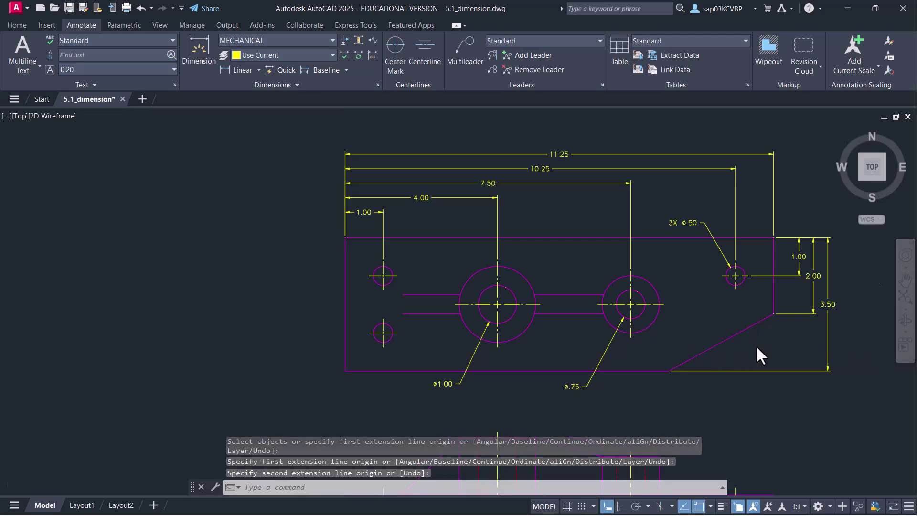
Dimension the angle between the chamfer line and the plate's lower edge, placing the arc outside the chamfer
scroll(755, 345, "up", 2)
middle_click_drag(729, 342, 423, 256)
left_click(187, 51)
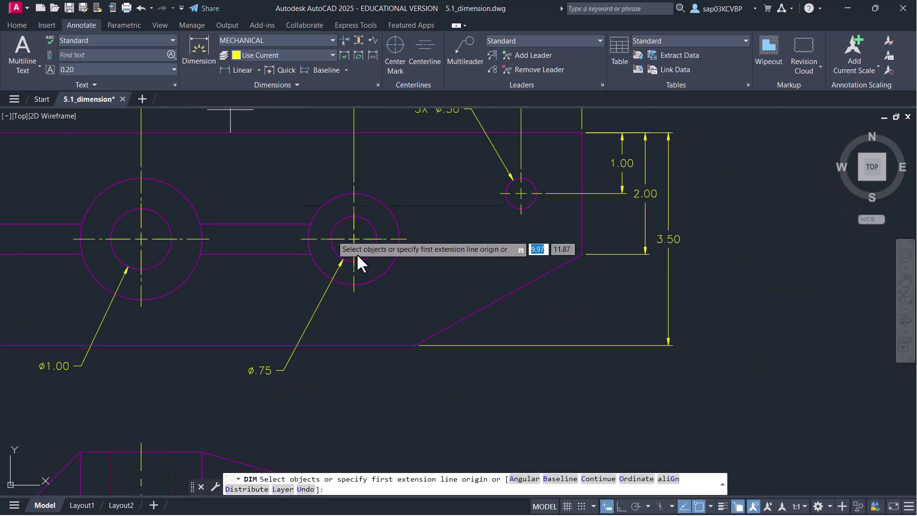
left_click(485, 307)
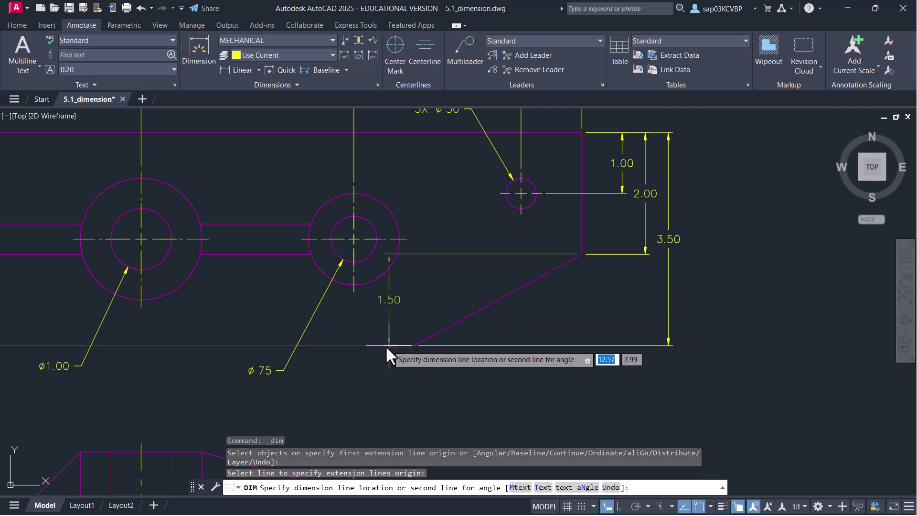
left_click(383, 344)
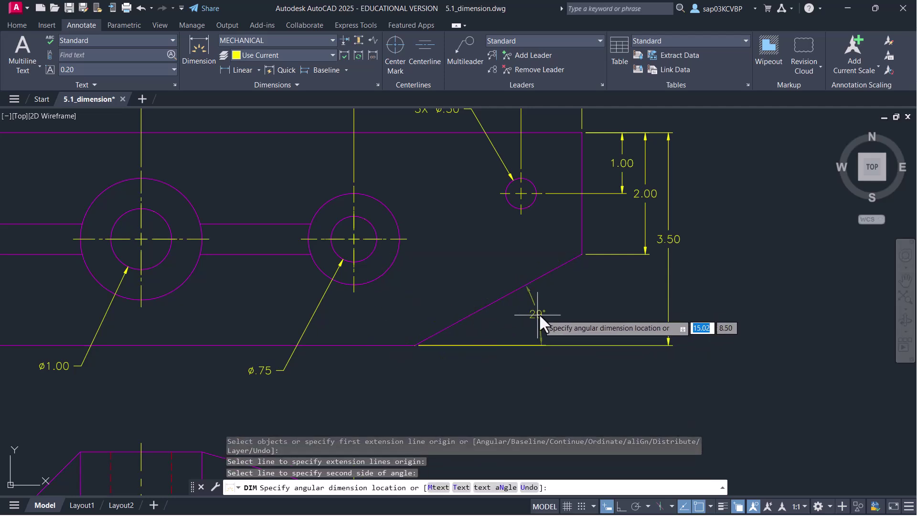
left_click(567, 308)
scroll(559, 319, "down", 2)
middle_click_drag(560, 319, 607, 297)
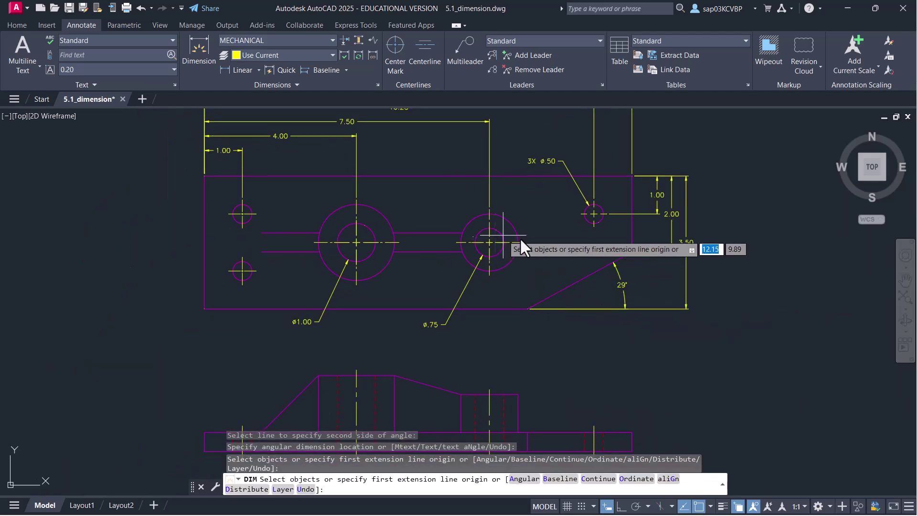
right_click(557, 249)
left_click(573, 257)
Dimension the vertical distance between the upper-left small hole's center mark and the large boss's horizontal centerline, placing it outside the plate's left edge
mouse_move(455, 347)
middle_mouse_down()
mouse_move(491, 260)
mouse_move(572, 387)
middle_mouse_up()
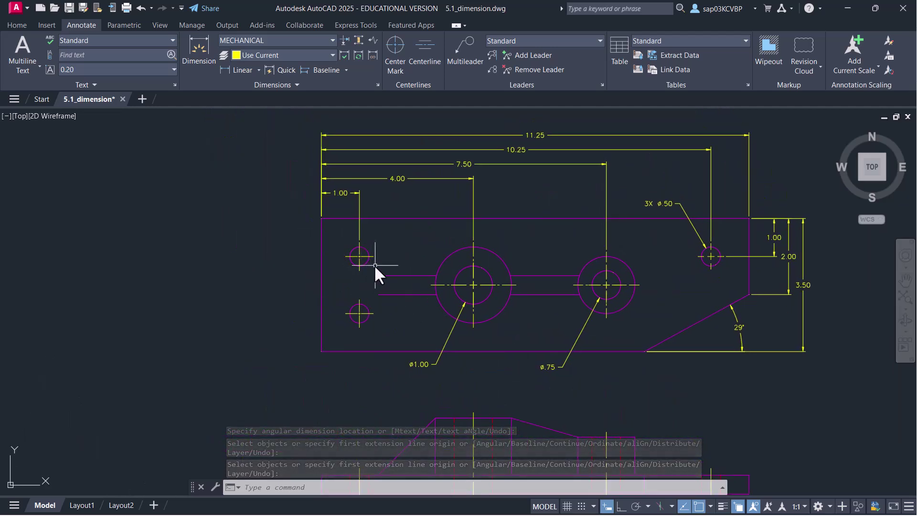
scroll(375, 265, "up", 2)
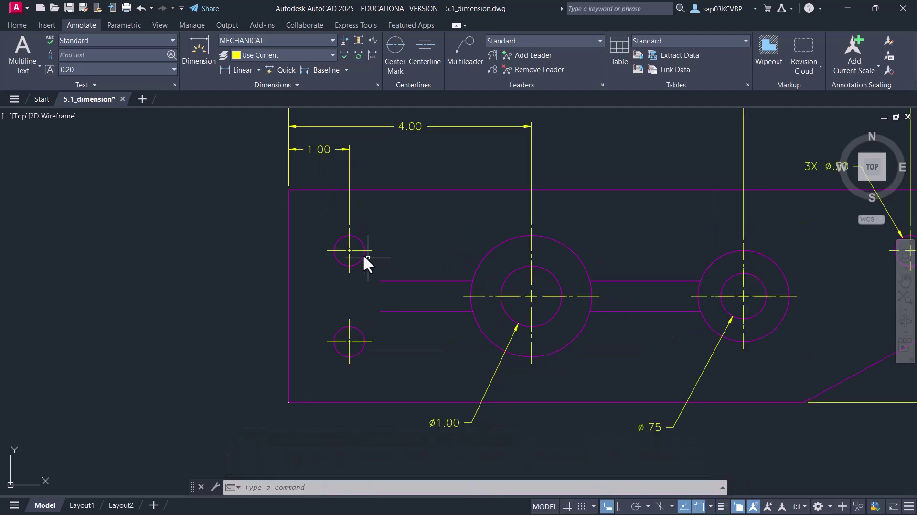
left_click(199, 45)
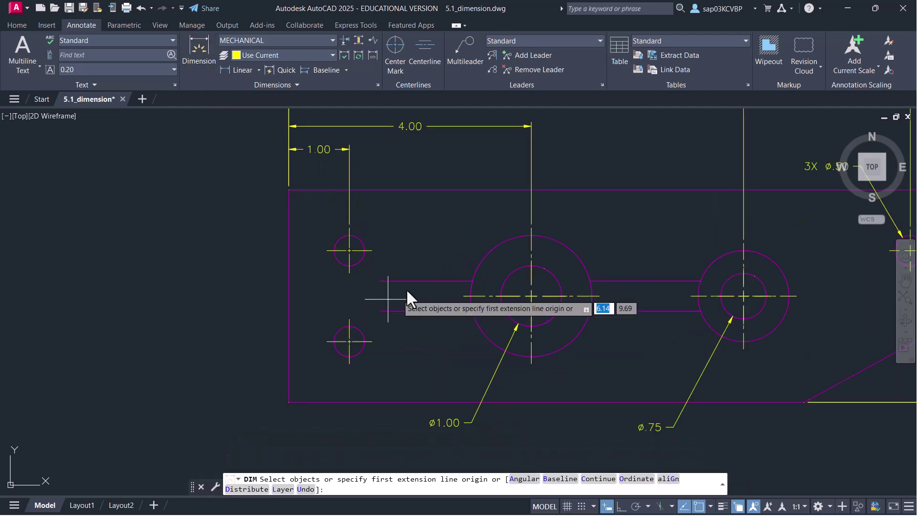
left_click(463, 296)
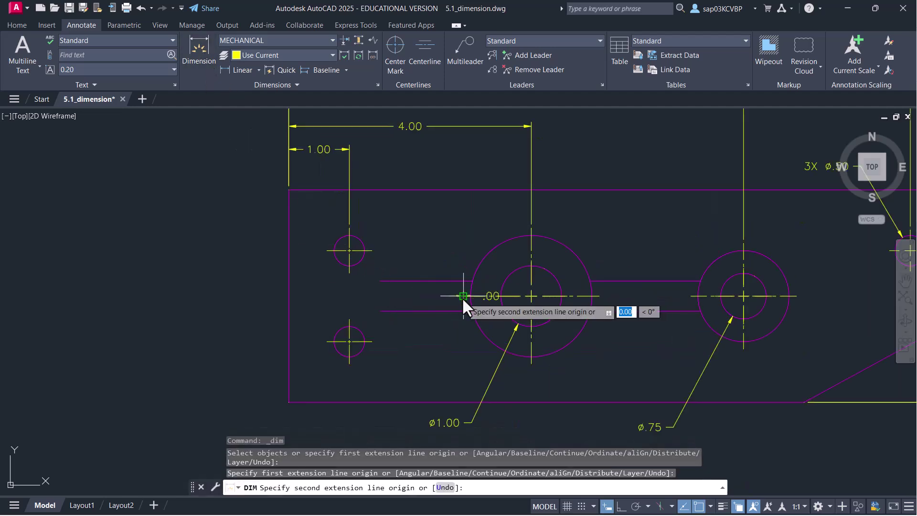
left_click(325, 250)
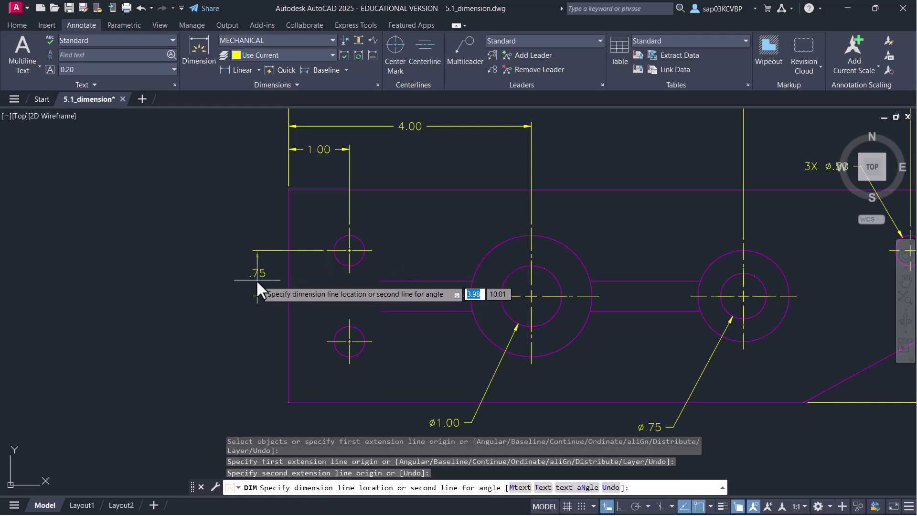
left_click(256, 279)
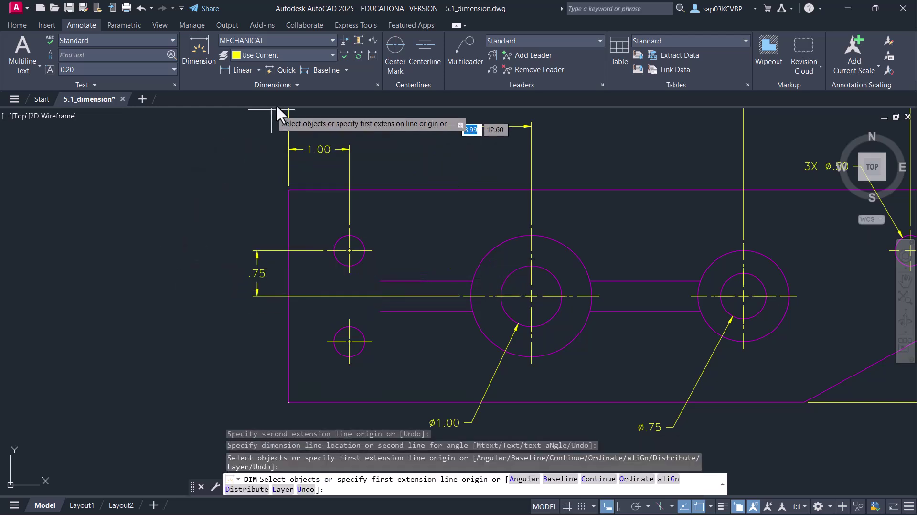
Continue the small hole's vertical dimension from the boss centerline down to the lower-left small hole's center mark, and end the command
left_click(347, 70)
left_click(332, 95)
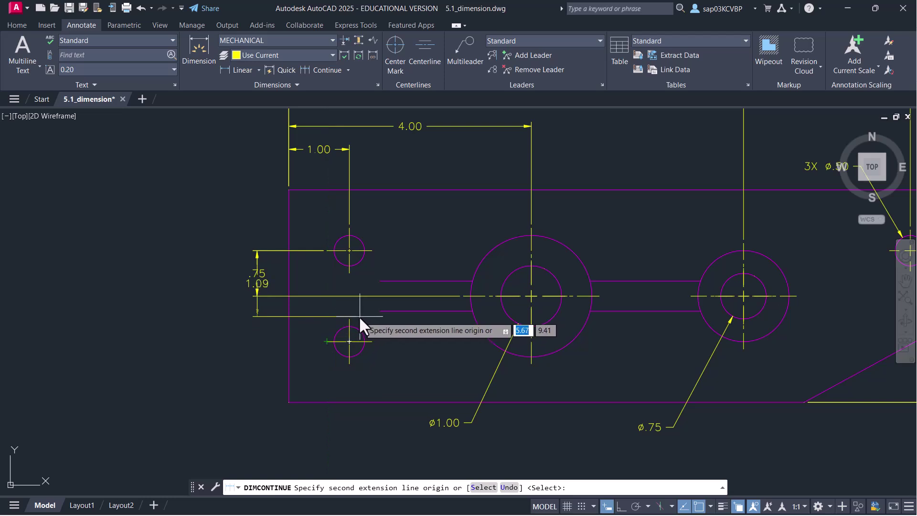
right_click(179, 202)
left_click(213, 262)
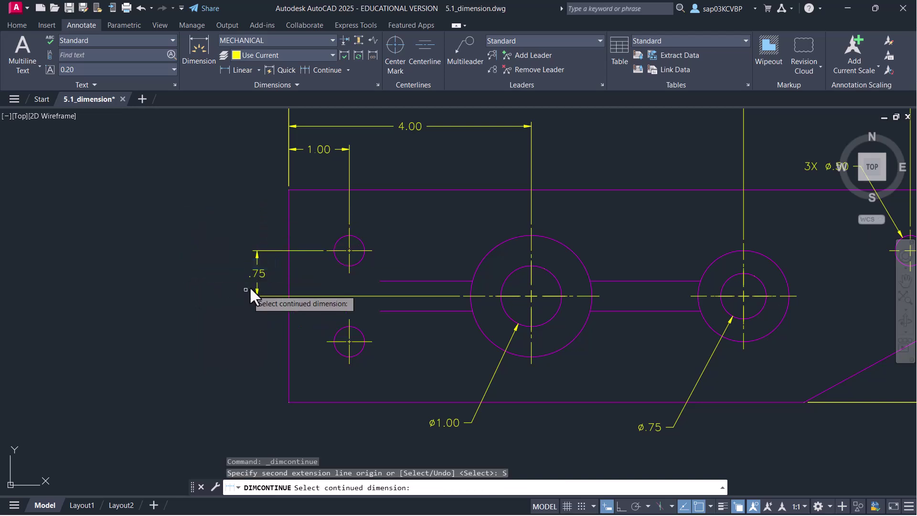
left_click(262, 274)
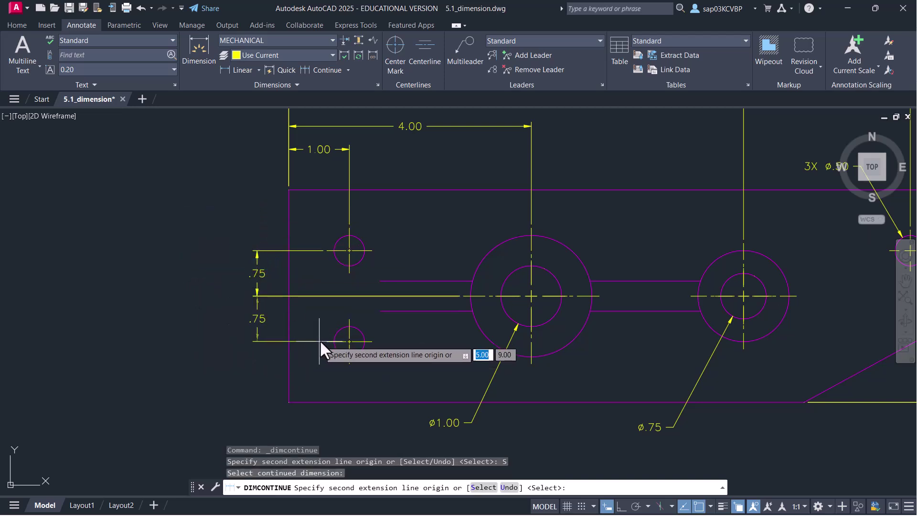
left_click(325, 341)
right_click(170, 262)
left_click(183, 269)
Dimension the vertical distance from the boss centerline to the plate's upper-left corner, placing it outside the two small-hole dimensions
left_click(207, 57)
left_click(246, 300)
key("Escape")
key("Return")
left_click(251, 295)
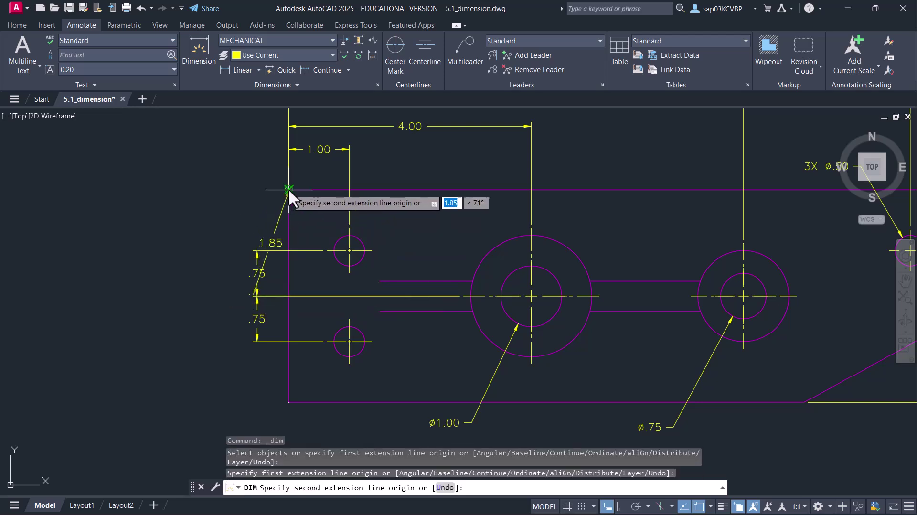
left_click(288, 189)
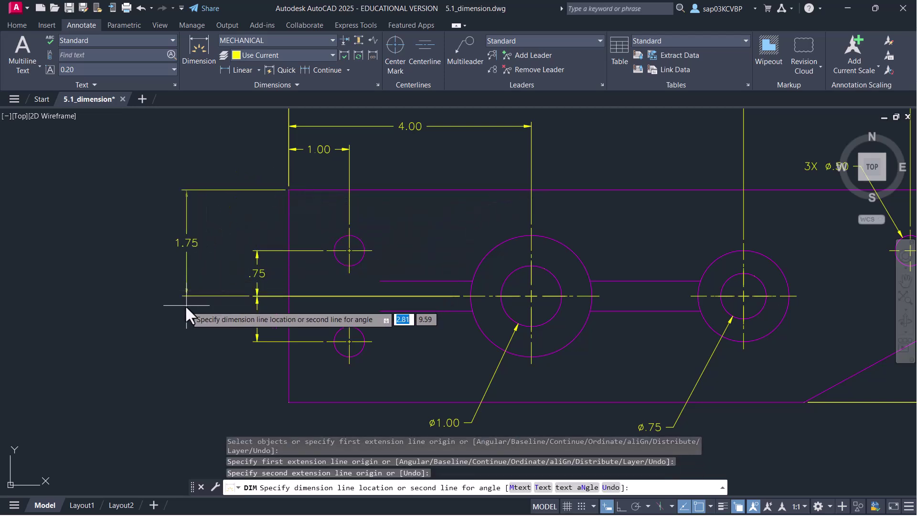
left_click(213, 295)
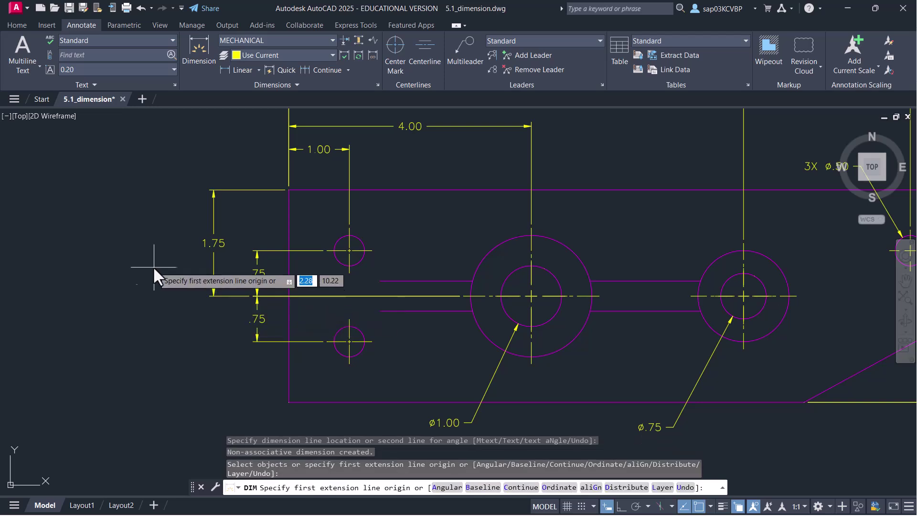
key("Return")
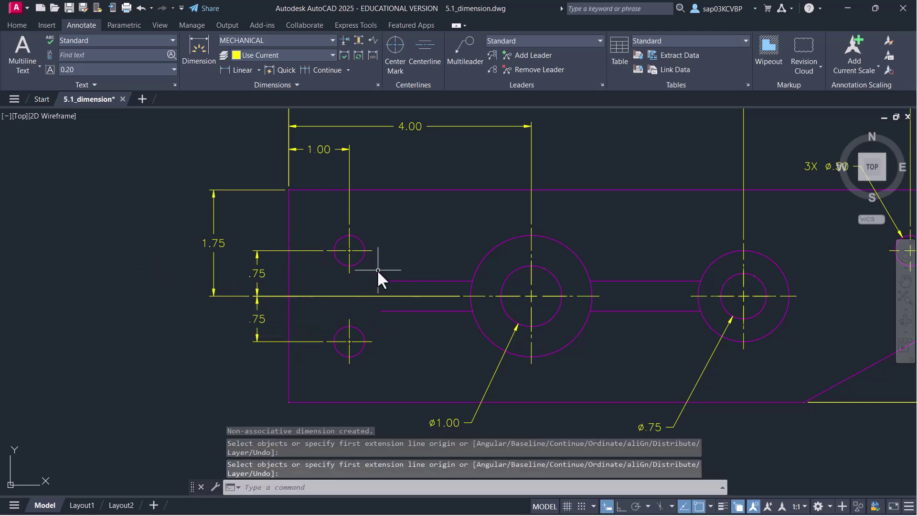
Delete the angular dimension between the chamfer and the plate's lower edge
scroll(452, 264, "down", 3)
scroll(302, 244, "down", 2)
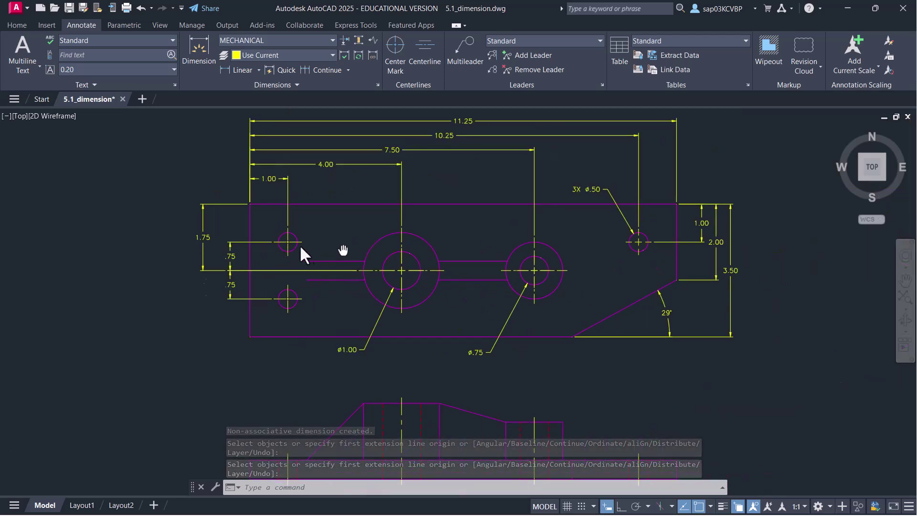
mouse_move(418, 280)
middle_mouse_down()
mouse_move(422, 298)
mouse_move(437, 215)
middle_mouse_up()
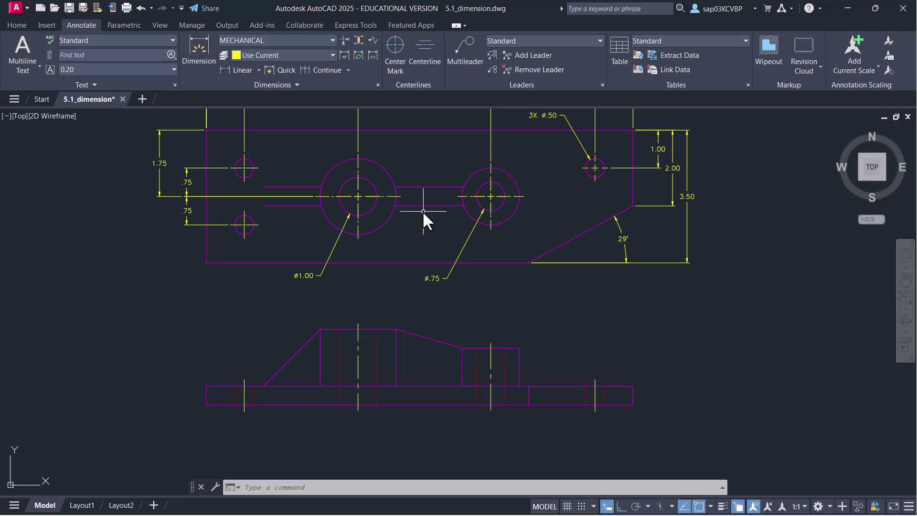
middle_click_drag(590, 246, 479, 329)
scroll(532, 308, "up", 2)
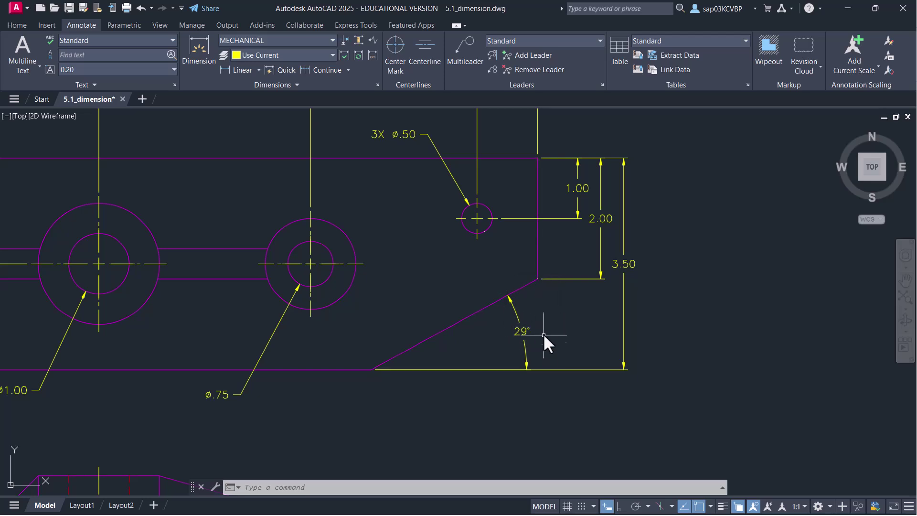
left_click(540, 316)
left_click(494, 352)
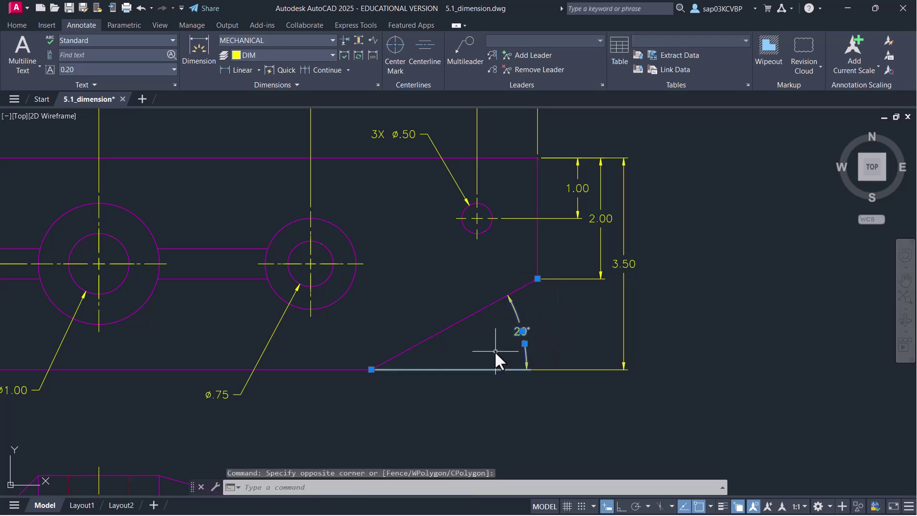
key("Delete")
Dimension the angle between the chamfer line and the plate's right edge, placing the arc below the chamfer
left_click(201, 56)
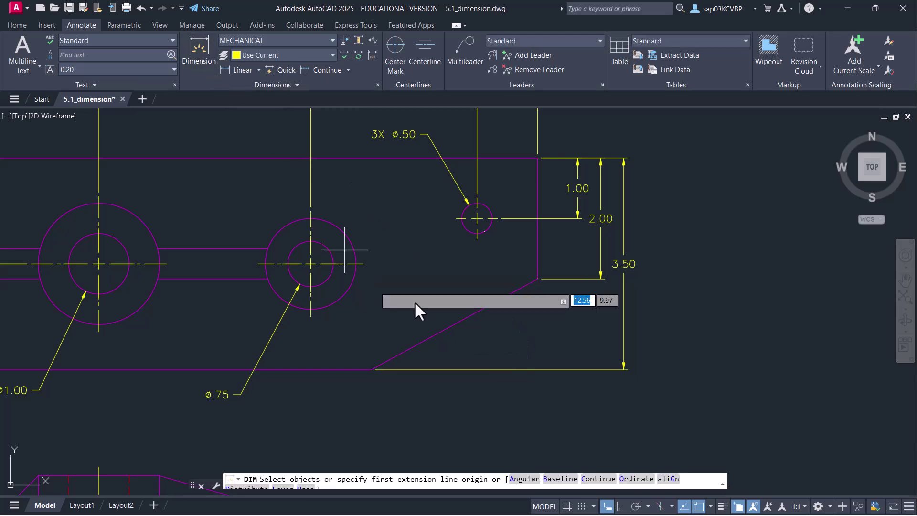
left_click(486, 305)
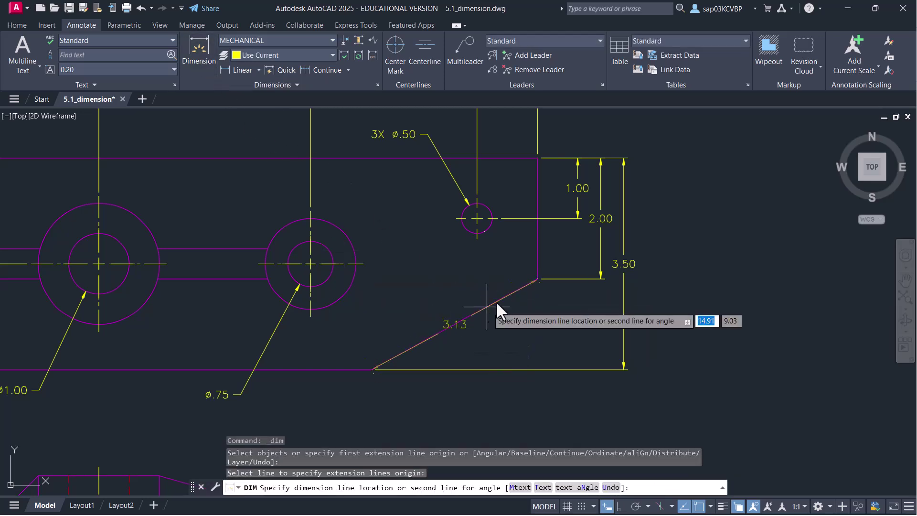
left_click(537, 259)
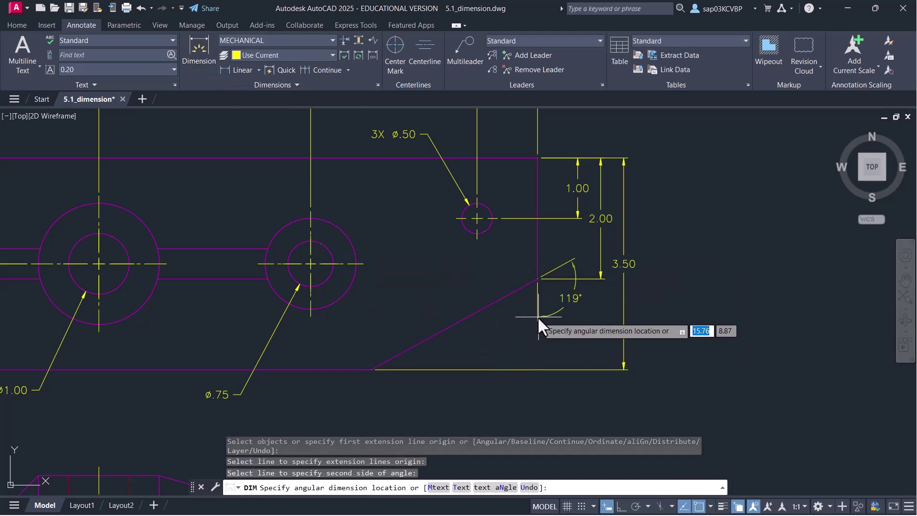
left_click(505, 341)
scroll(506, 340, "down", 3)
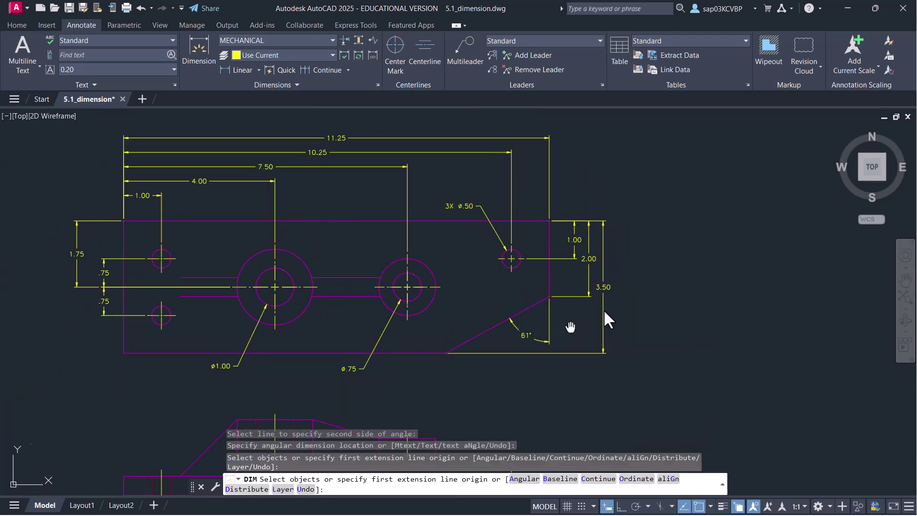
key("Return")
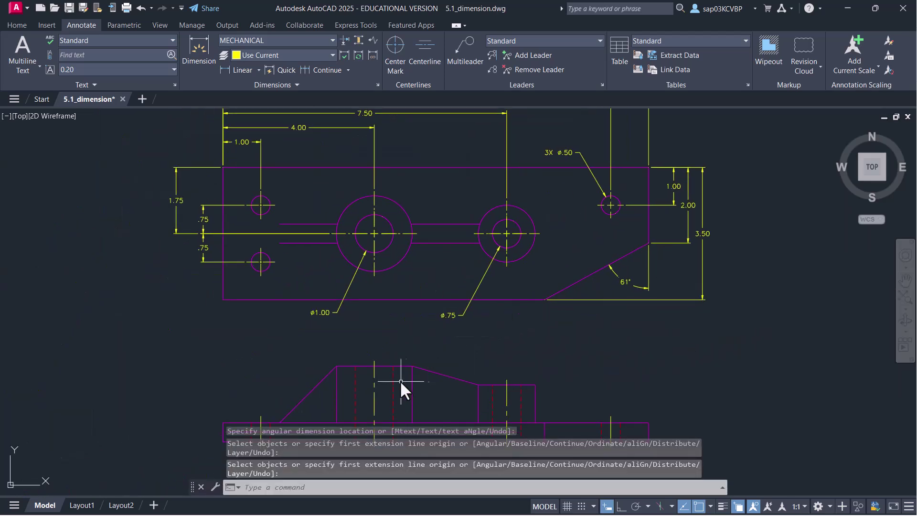
Dimension the base plate's thickness at the left end of the front view, placing the dimension outside the left edge
middle_click_drag(402, 382, 399, 296)
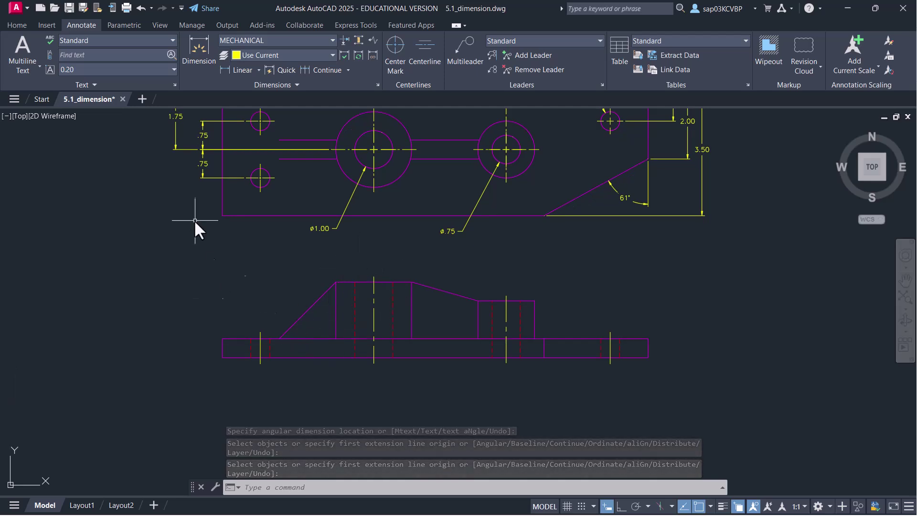
left_click(197, 55)
scroll(187, 365, "up", 3)
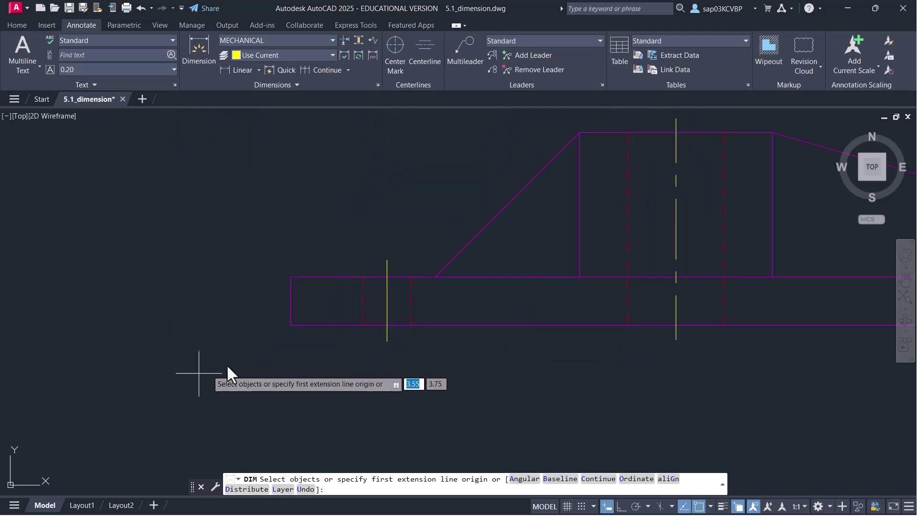
key("Return")
left_click(290, 326)
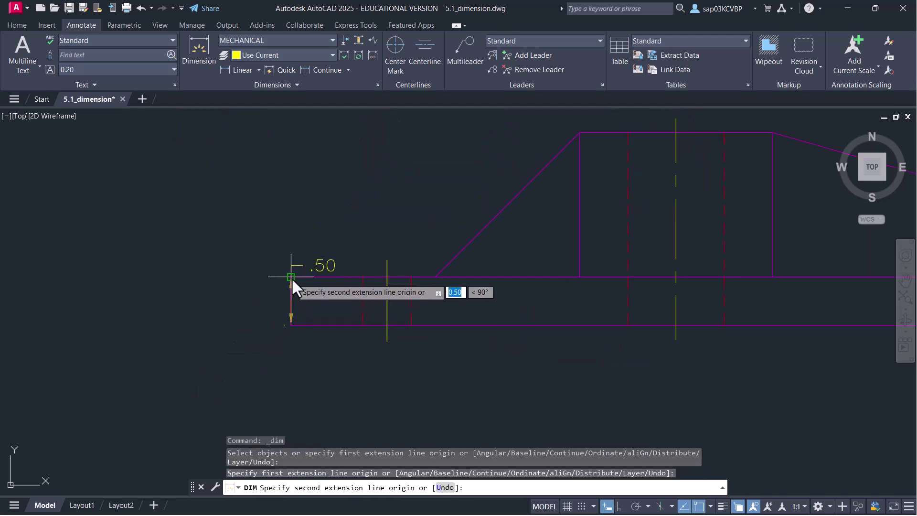
left_click(291, 277)
left_click(244, 299)
right_click(254, 231)
left_click(257, 232)
Move the base thickness dimension's text between its extension lines, with the arrows outside
scroll(255, 245, "down", 2)
scroll(256, 244, "up", 4)
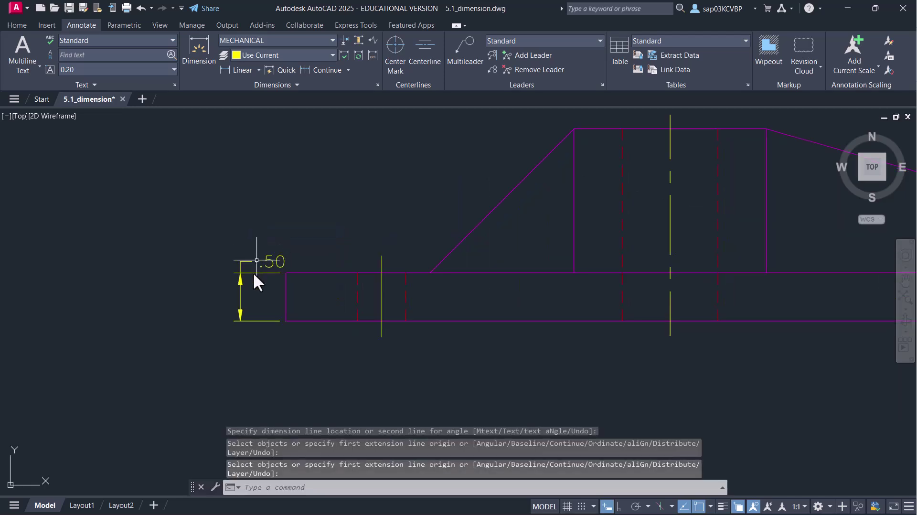
left_click(302, 247)
left_click(295, 253)
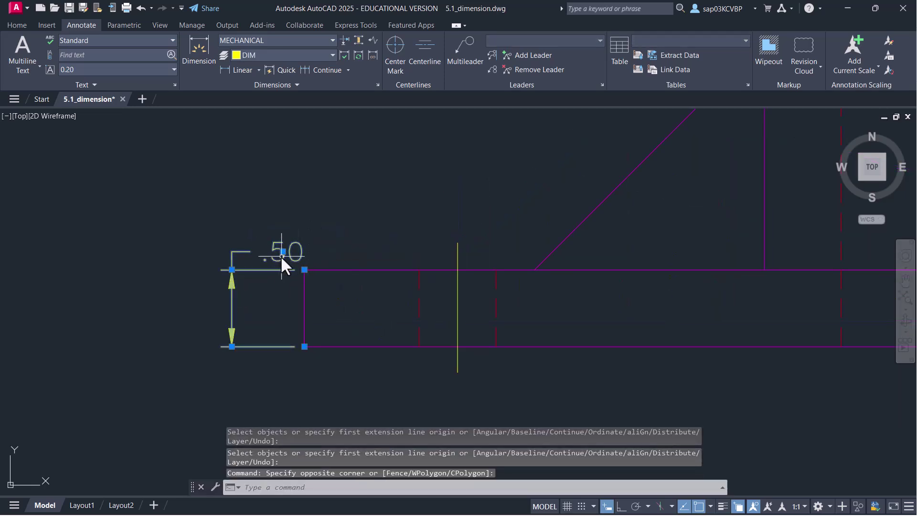
left_click(283, 251)
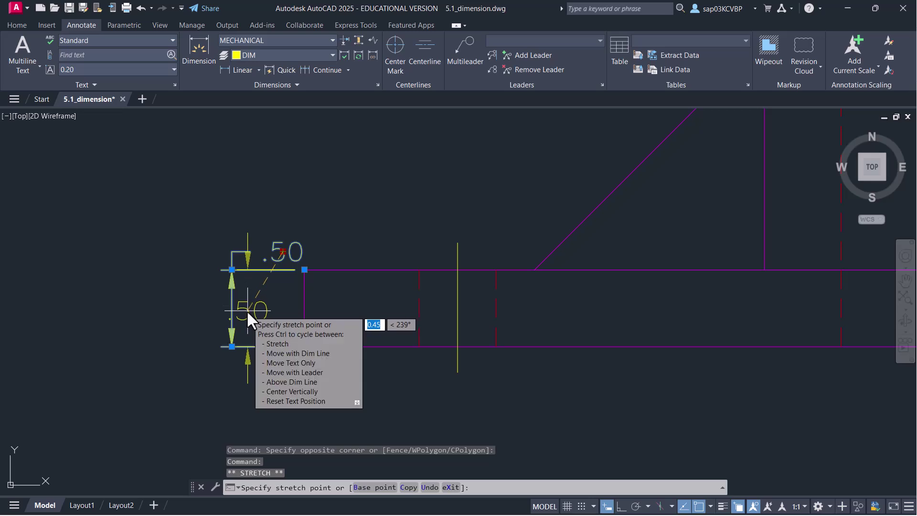
key("Escape")
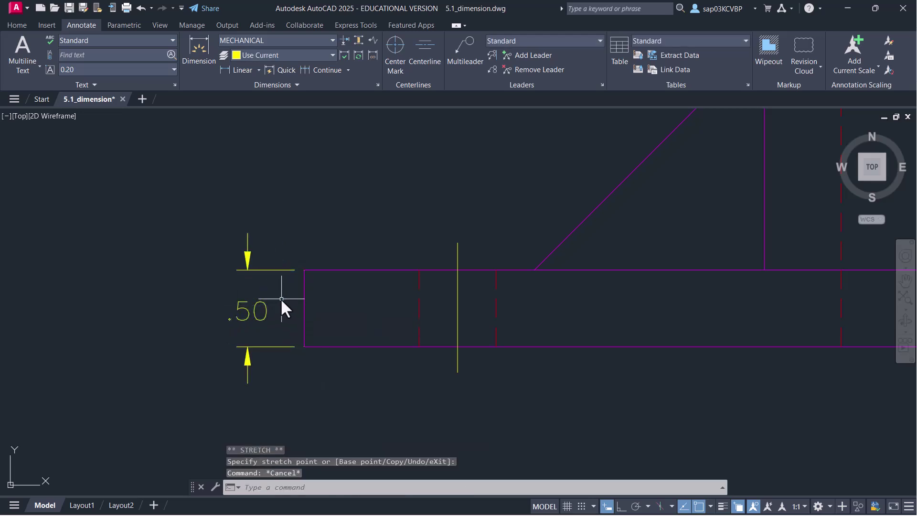
Dimension the front view's overall height from the taller boss's top left corner to the base's lower left corner, outside the base thickness dimension
scroll(282, 299, "down", 2)
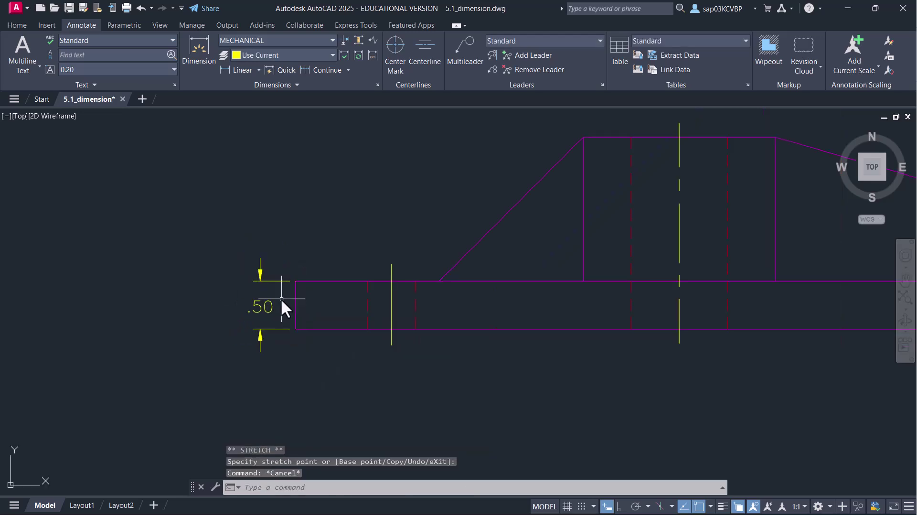
scroll(329, 283, "up", 2)
scroll(330, 282, "down", 3)
middle_click_drag(375, 283, 293, 326)
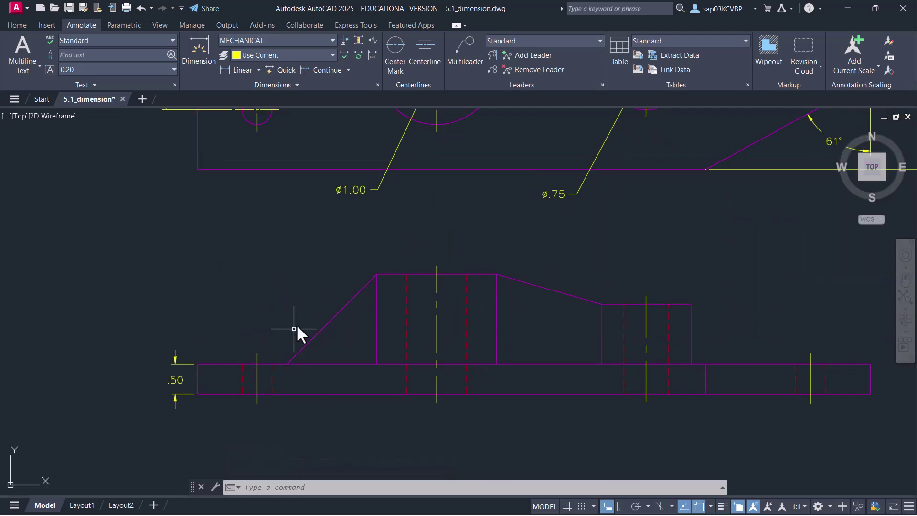
middle_click_drag(340, 293, 333, 338)
scroll(356, 311, "down", 2)
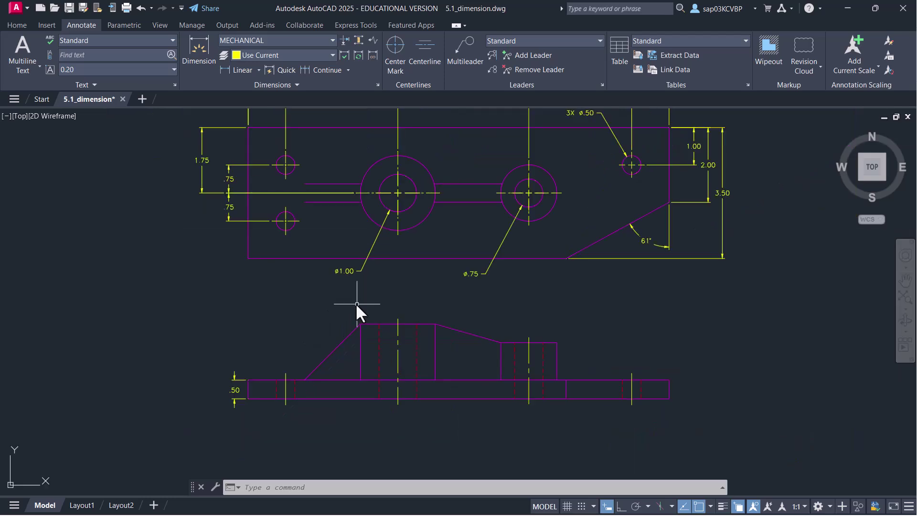
middle_click_drag(320, 289, 313, 322)
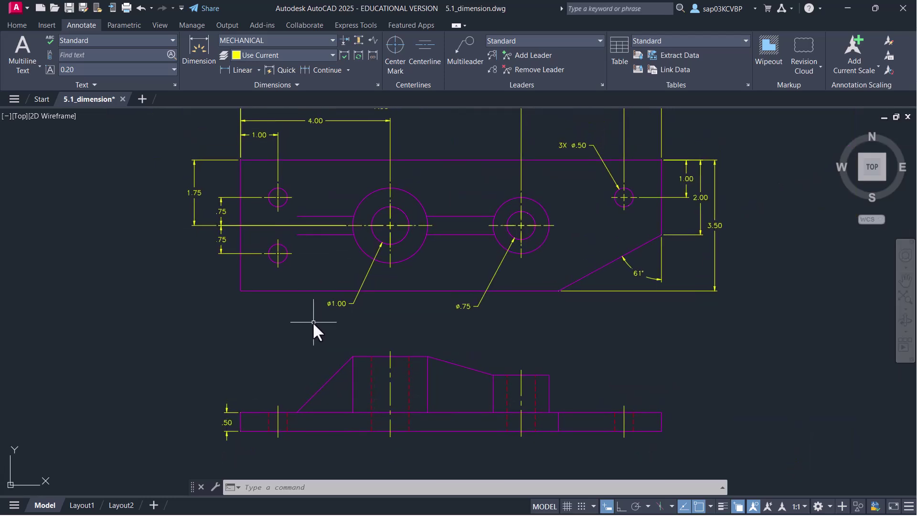
left_click(199, 50)
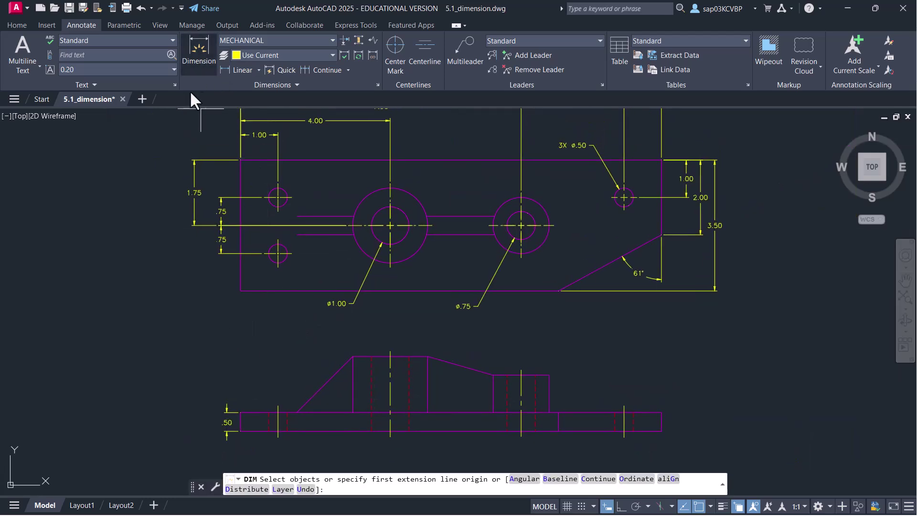
left_click(354, 356)
scroll(243, 429, "up", 4)
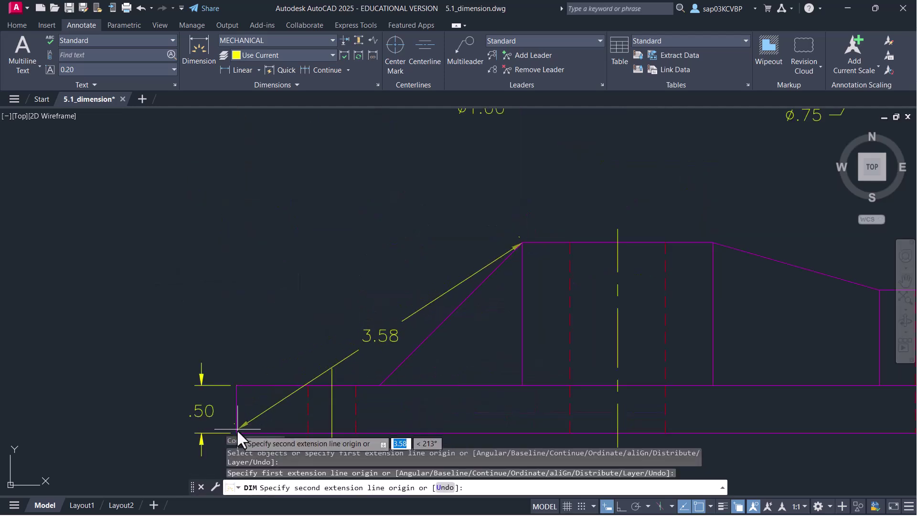
left_click(236, 432)
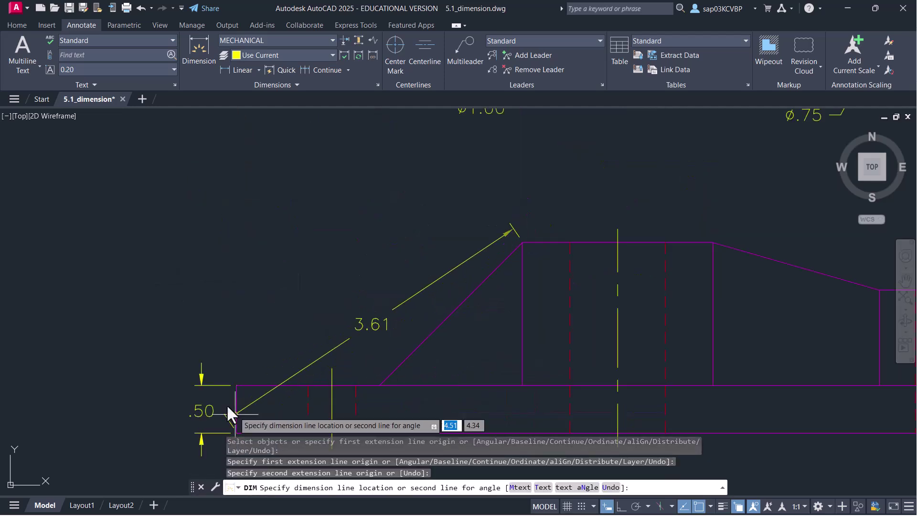
left_click(160, 408)
Dimension the taller boss's width in the front view, placing the dimension above its top edge
scroll(282, 303, "down", 3)
mouse_move(288, 305)
middle_mouse_down()
mouse_move(196, 281)
mouse_move(102, 294)
middle_mouse_up()
left_click(273, 261)
left_click(393, 261)
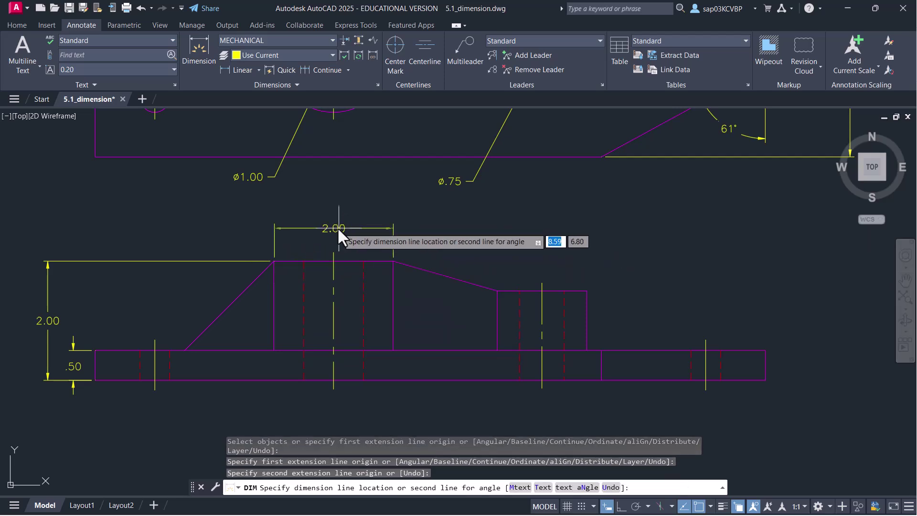
left_click(337, 224)
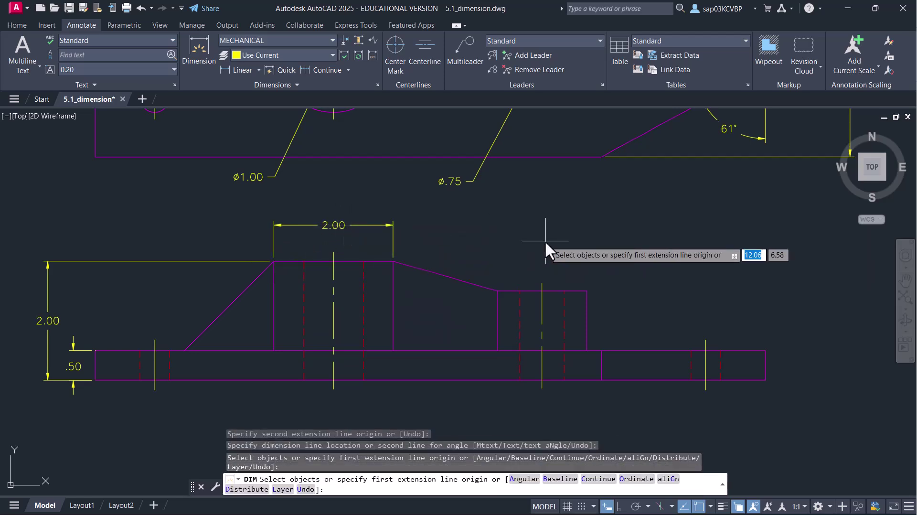
Dimension the shorter boss's width in the front view, aligning its dimension line with the taller boss's width dimension
left_click(497, 290)
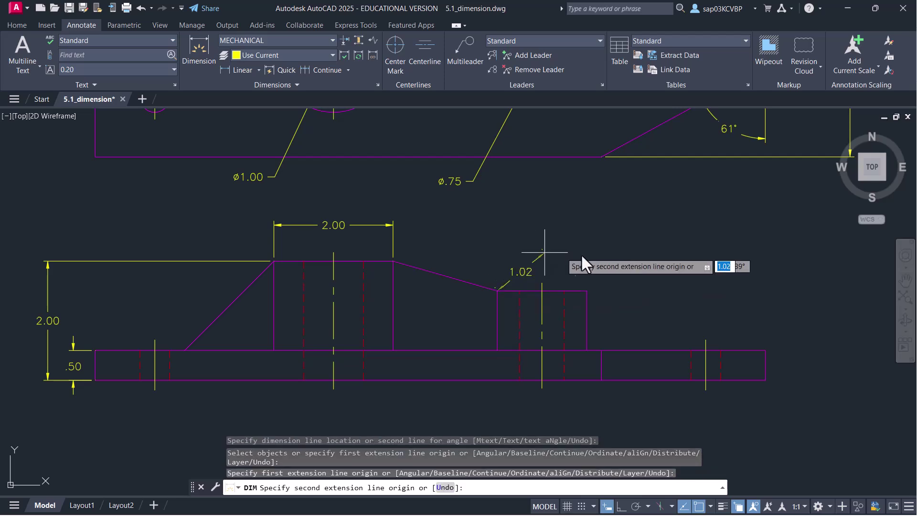
left_click(587, 291)
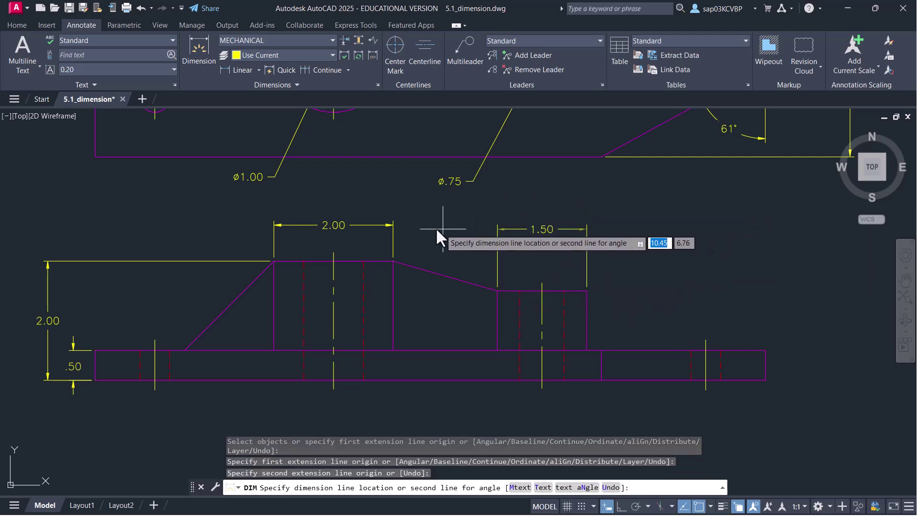
mouse_move(394, 222)
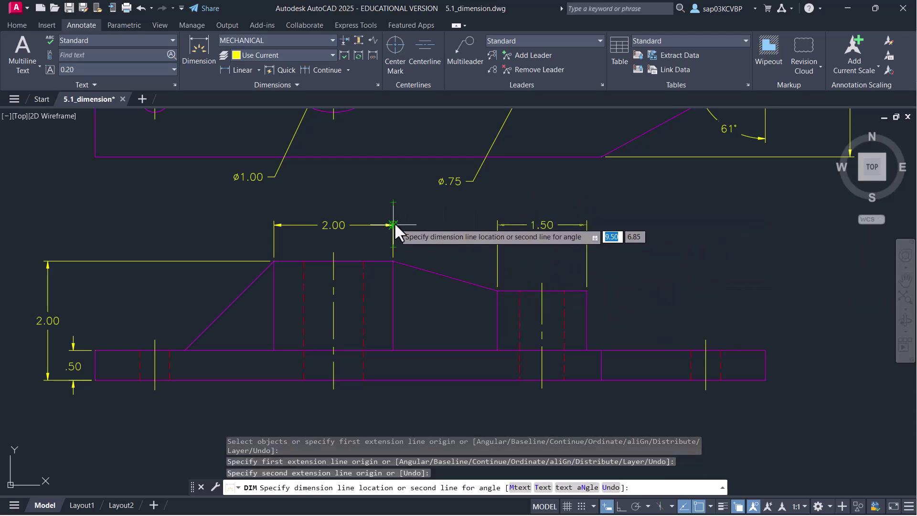
left_click(496, 224)
right_click(464, 209)
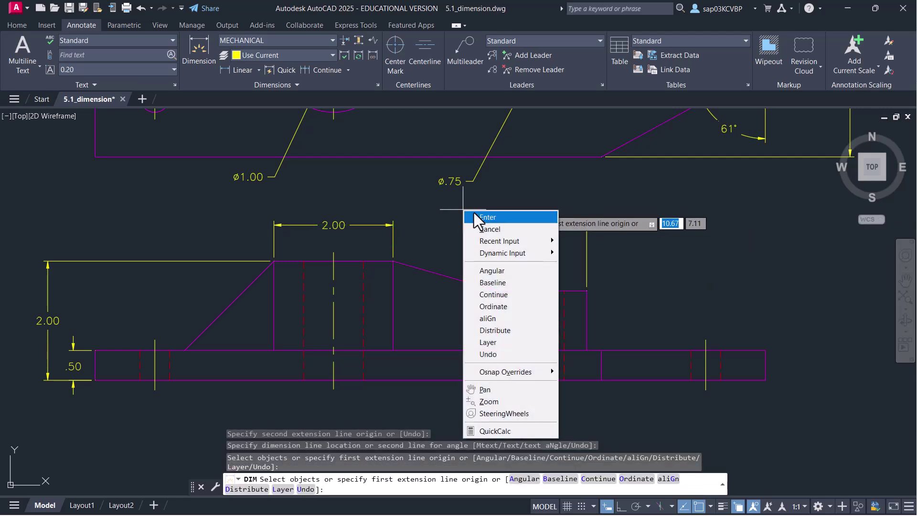
left_click(474, 216)
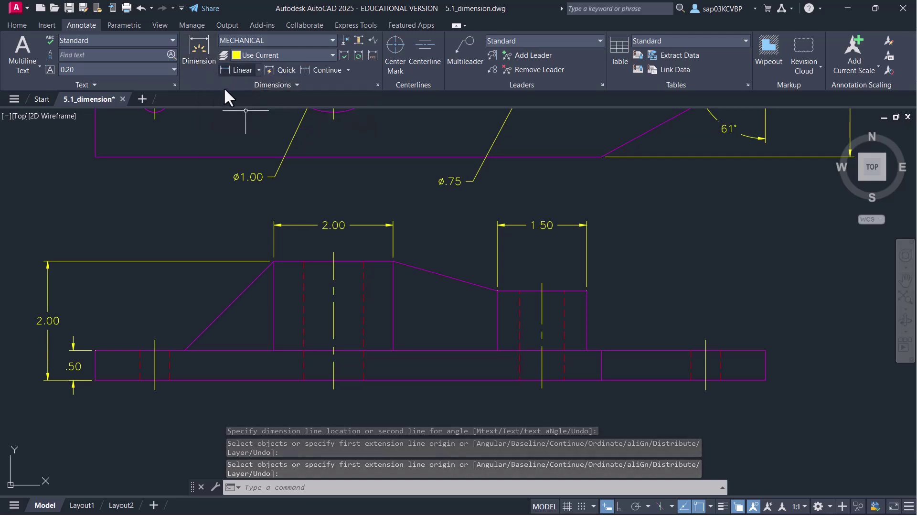
Add a linear vertical dimension from the shorter boss's top right corner to the base's lower right corner, outside the right end
left_click(242, 70)
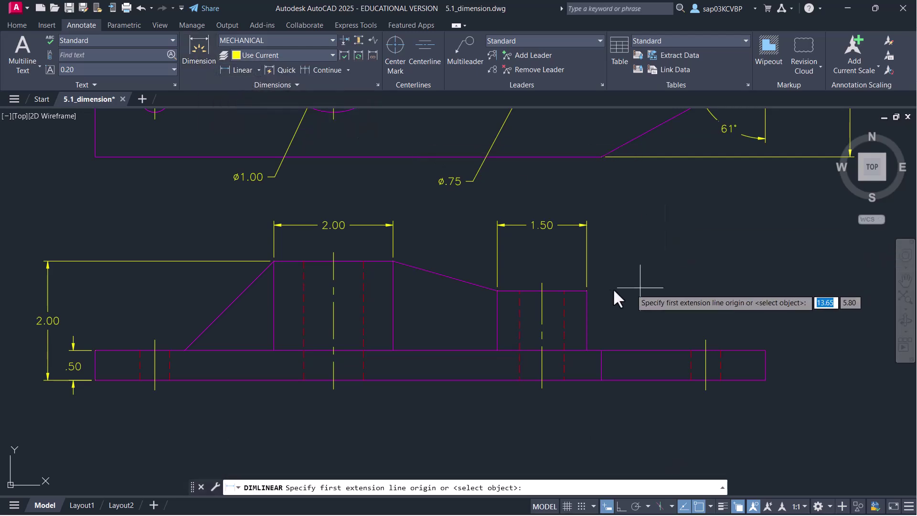
left_click(587, 291)
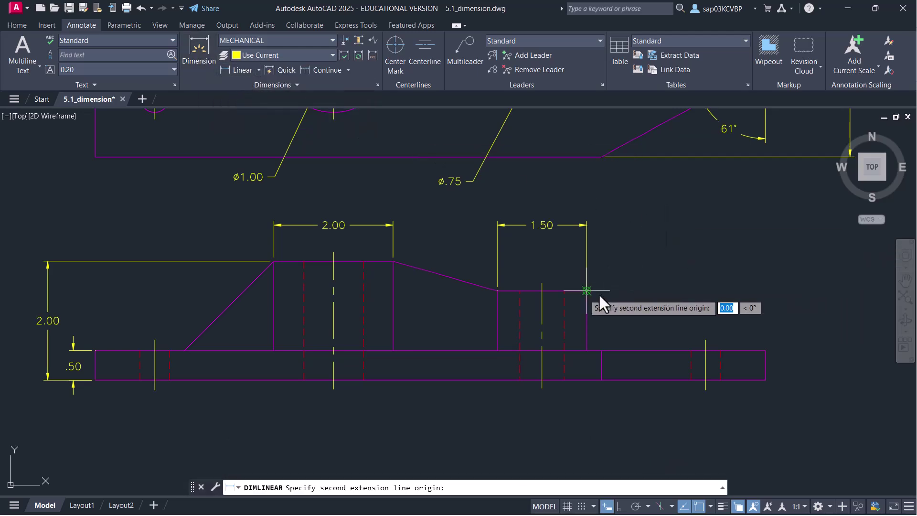
left_click(765, 380)
left_click(807, 335)
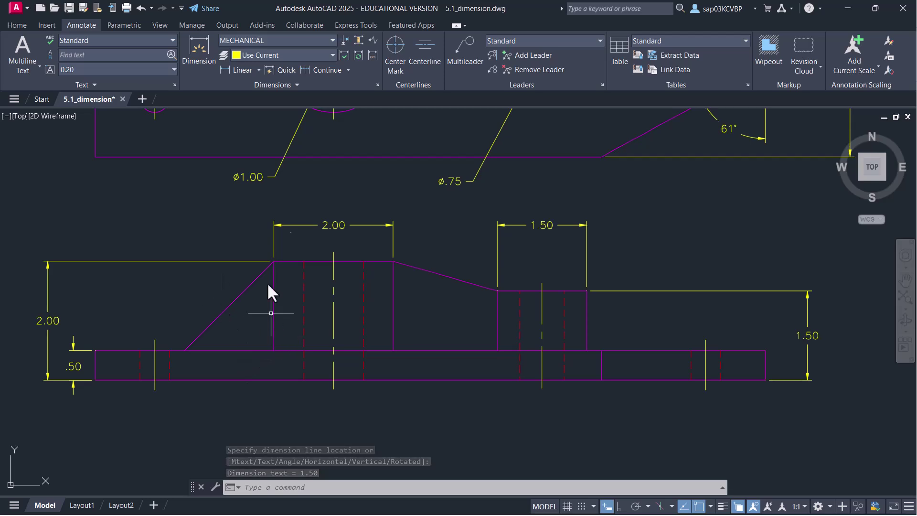
Dimension the angle between the front view's sloped rib line and the base's upper edge, placing the arc inside the rib
left_click(199, 48)
left_click(216, 320)
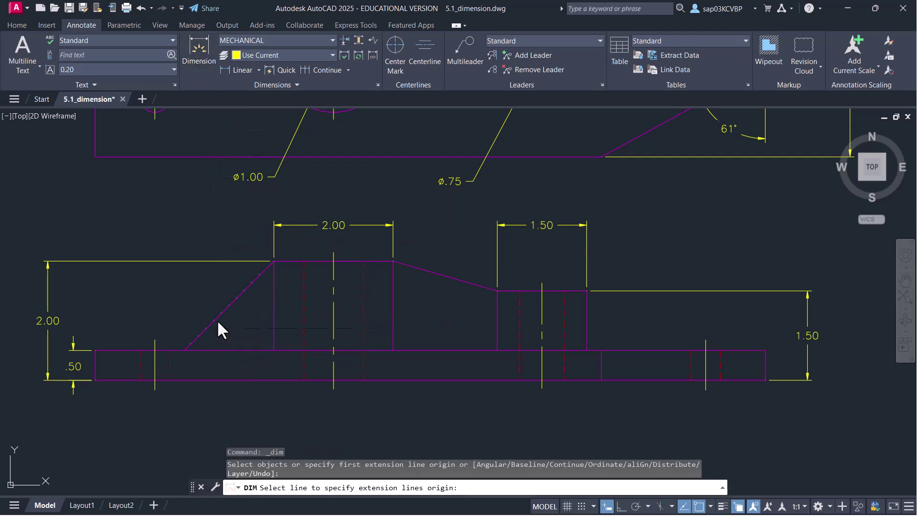
left_click(239, 349)
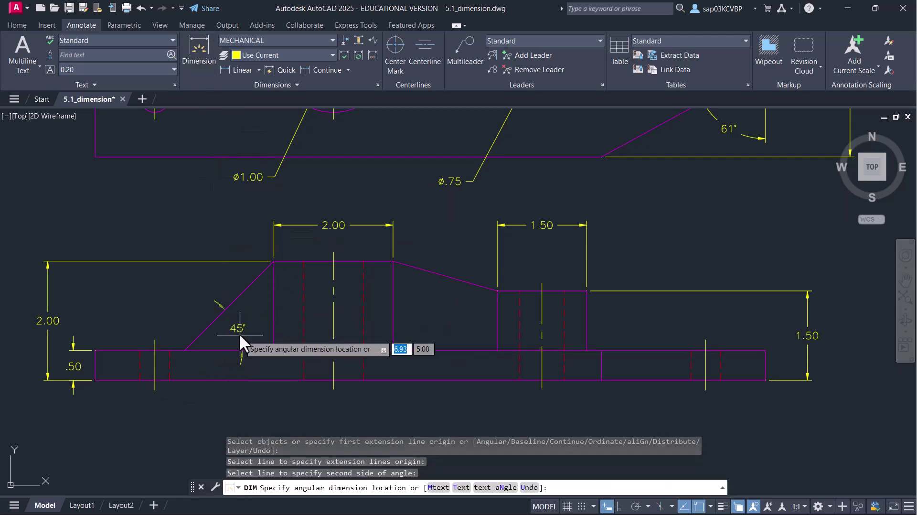
left_click(256, 318)
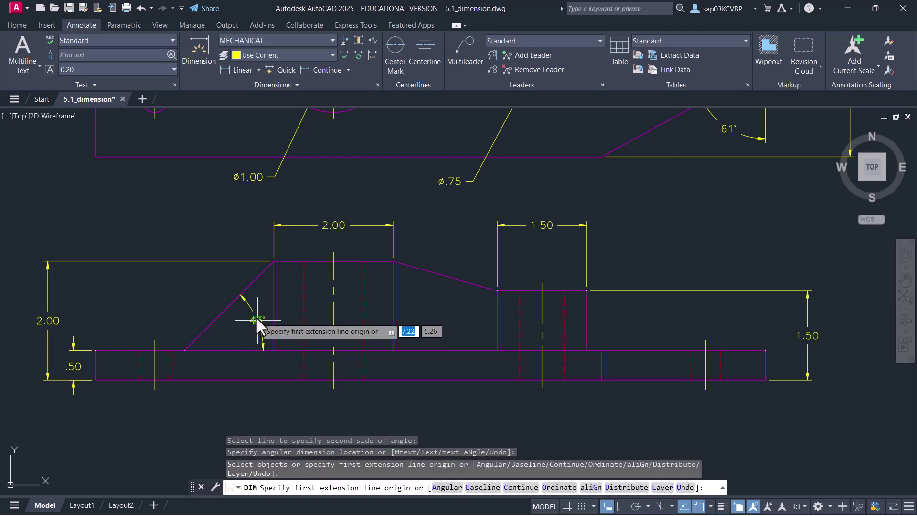
right_click(417, 237)
left_click(429, 243)
Add a diameter symbol in front of the taller boss's width dimension text in the front view
left_click(336, 225)
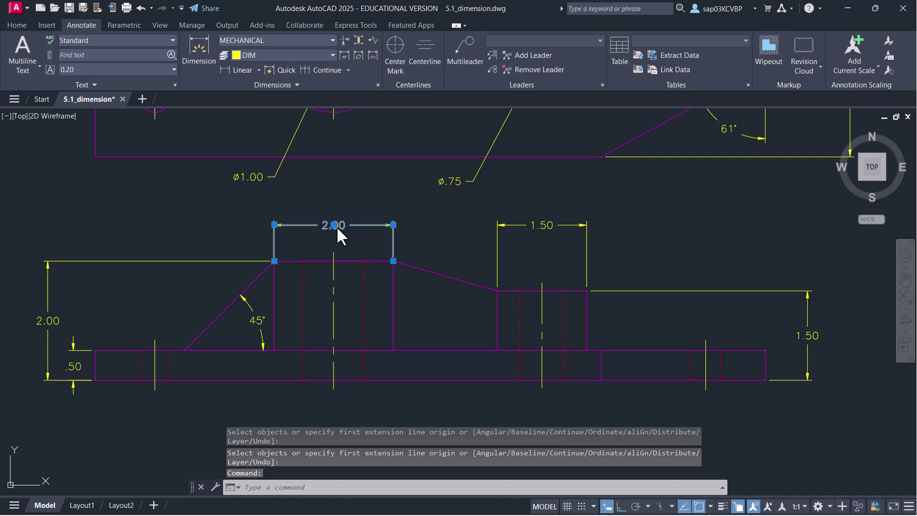
double_click(336, 226)
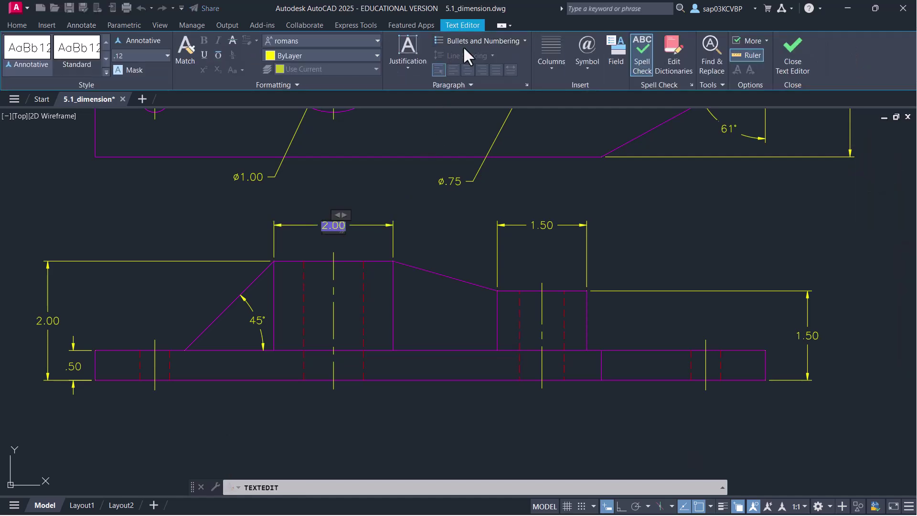
left_click(595, 66)
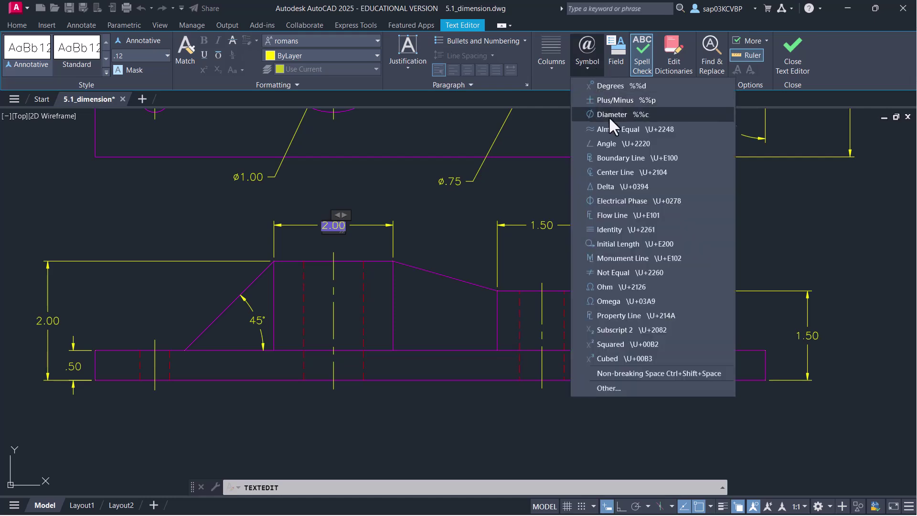
left_click(643, 116)
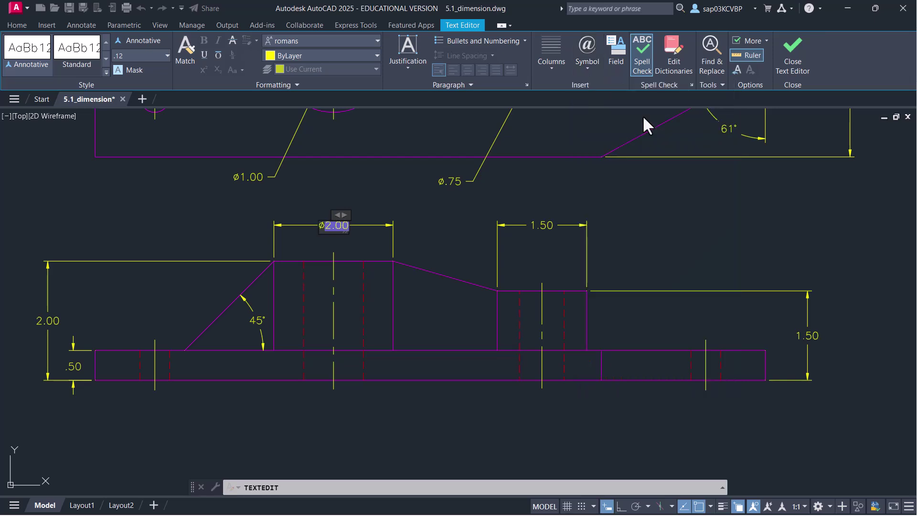
left_click(794, 62)
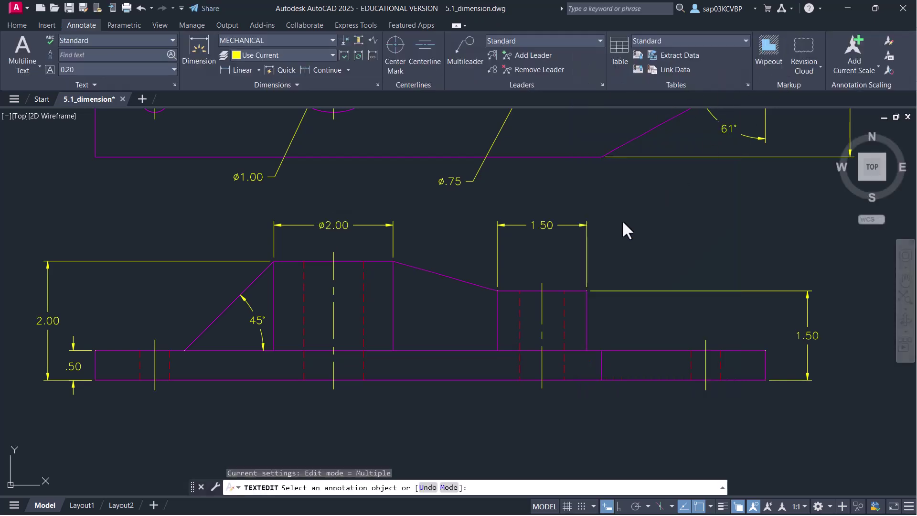
Add a diameter symbol (%%c) in front of the shorter boss's width dimension text and finish the text editing
left_click(547, 231)
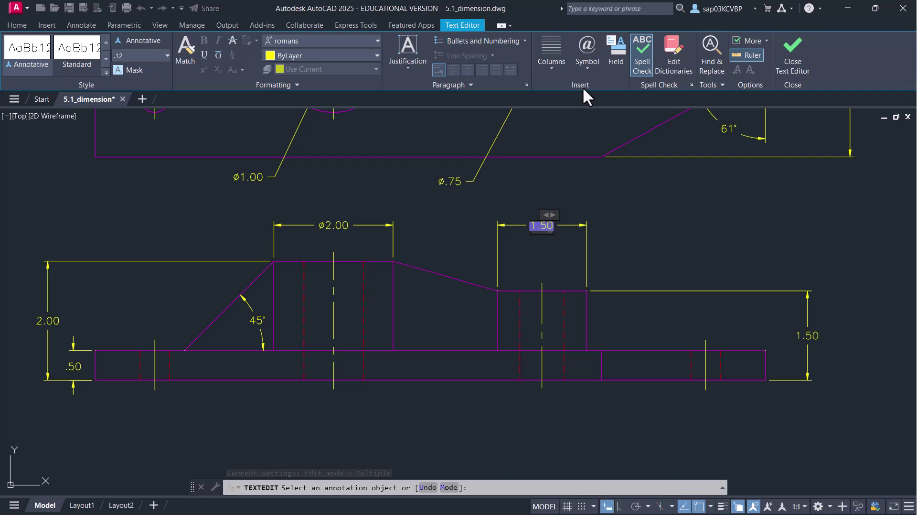
type("%%c")
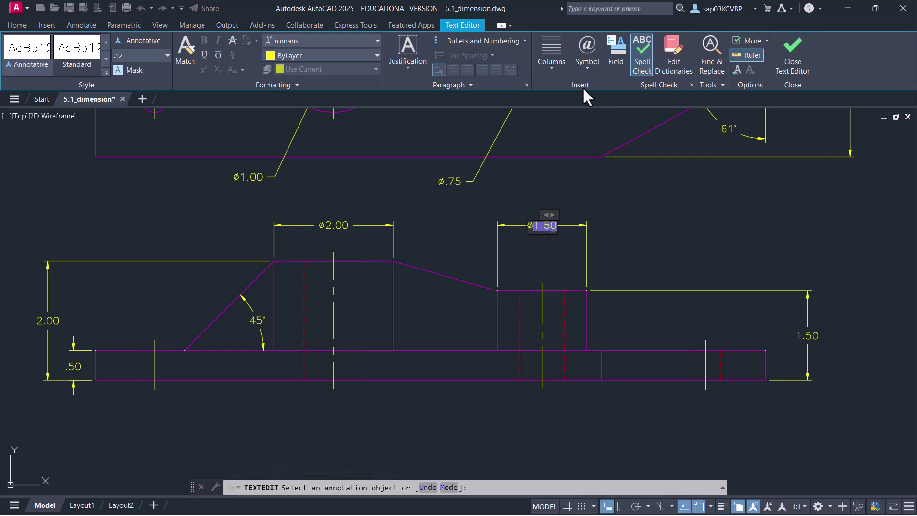
left_click(793, 57)
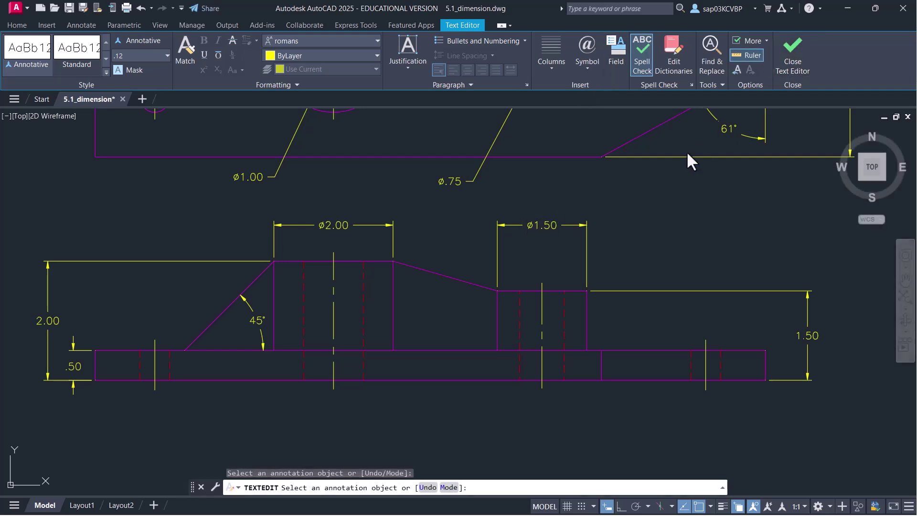
scroll(641, 202, "down", 3)
mouse_move(640, 202)
middle_mouse_down()
mouse_move(597, 291)
mouse_move(553, 342)
mouse_move(552, 318)
mouse_move(531, 311)
middle_mouse_up()
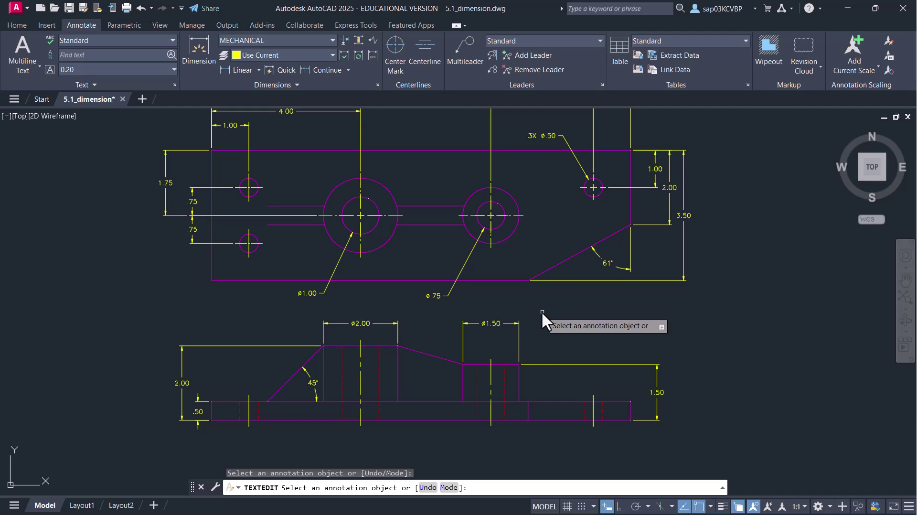
right_click(214, 314)
left_click(231, 320)
Save the fully dimensioned 5.1_dimension drawing
scroll(442, 210, "up", 4)
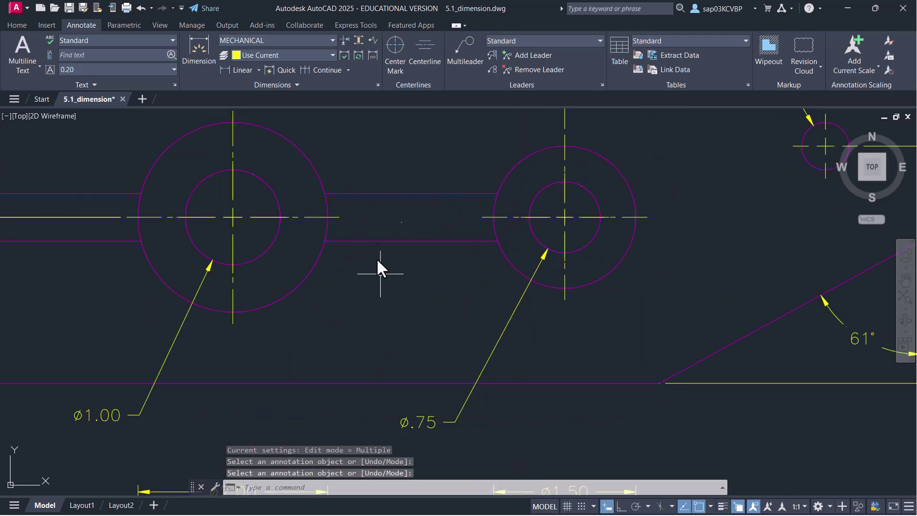
scroll(410, 248, "down", 2)
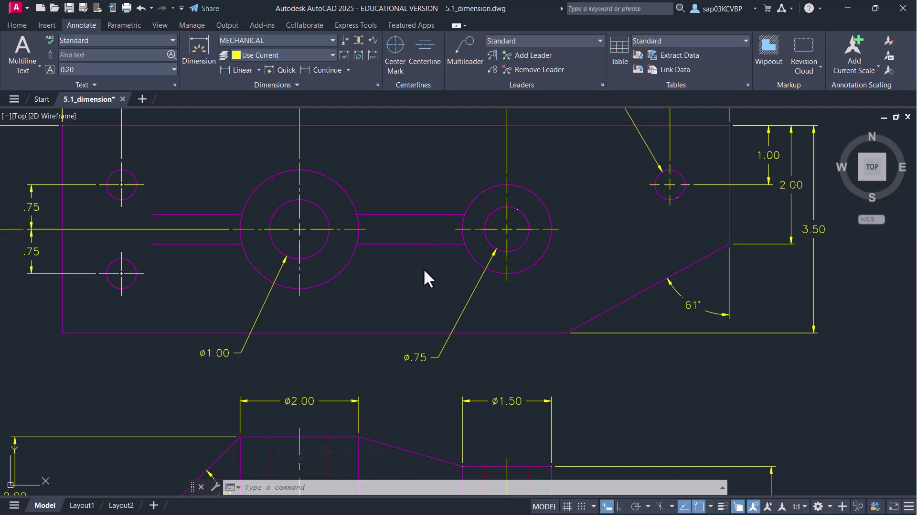
key("ctrl+s")
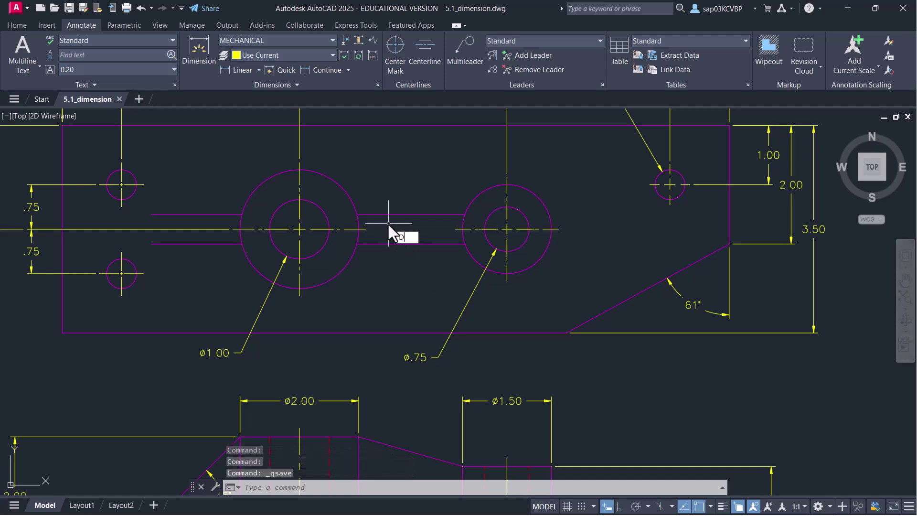
Override the current MECHANICAL dimension style so that both extension lines are suppressed
type("d")
key("Return")
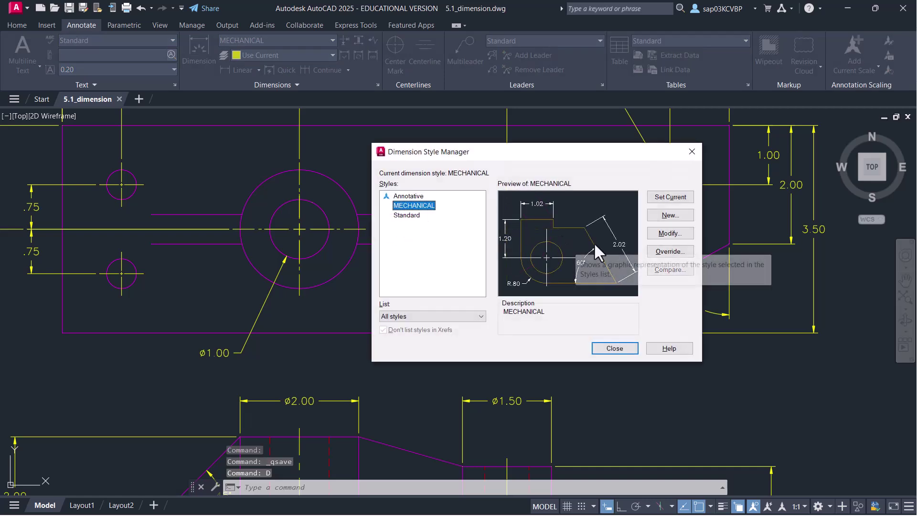
left_click(666, 252)
left_click(412, 206)
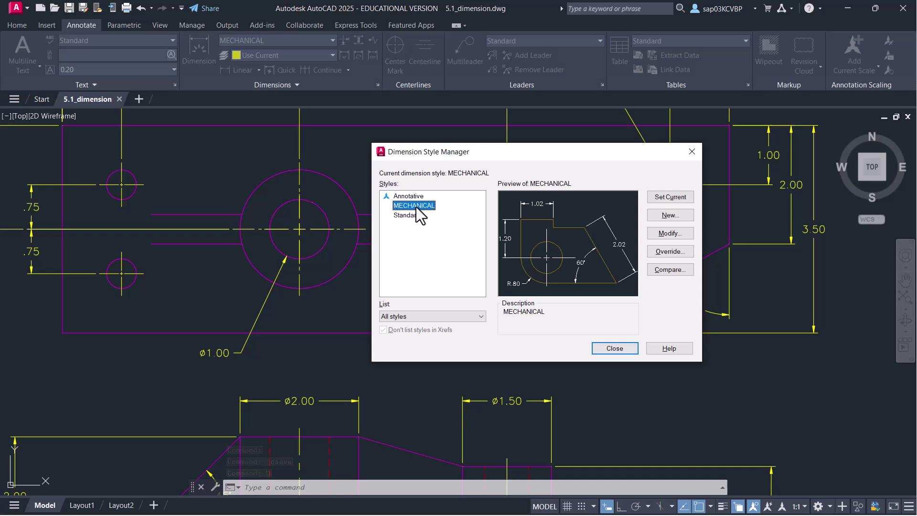
left_click(670, 252)
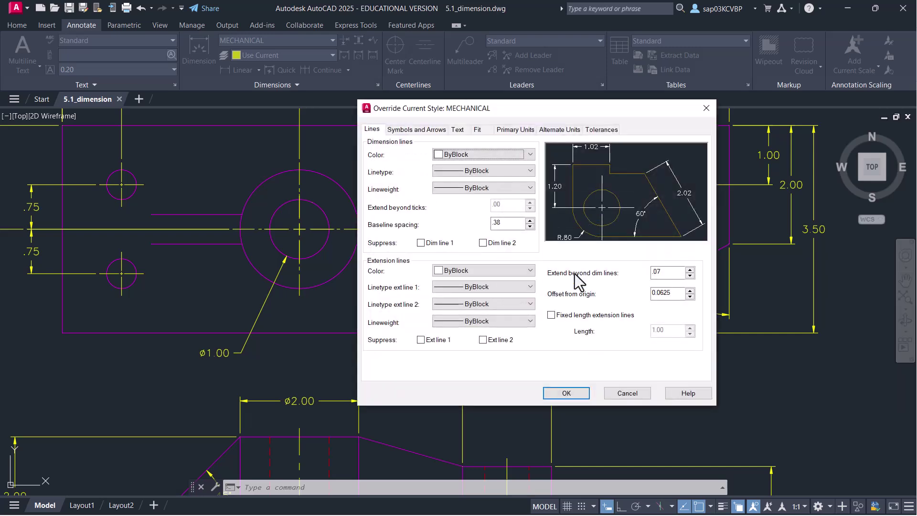
left_click(477, 130)
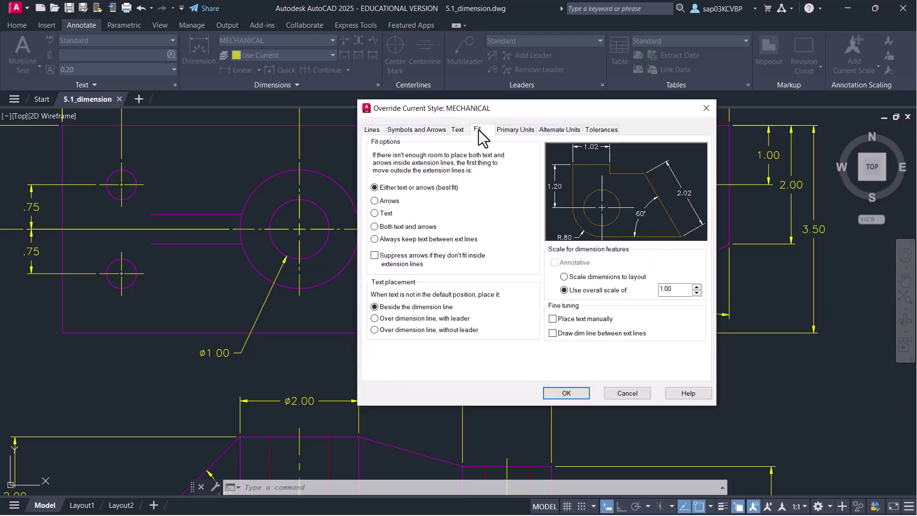
left_click(428, 131)
left_click(374, 130)
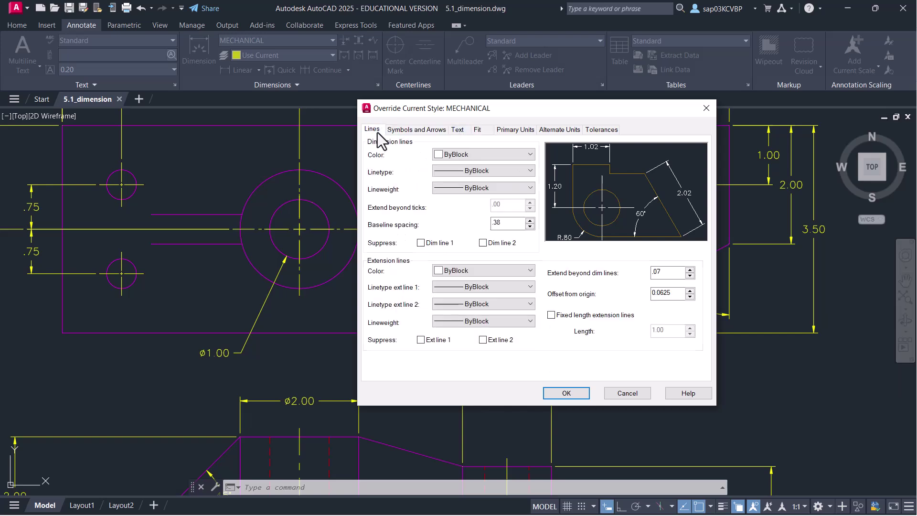
left_click_drag(426, 114, 123, 125)
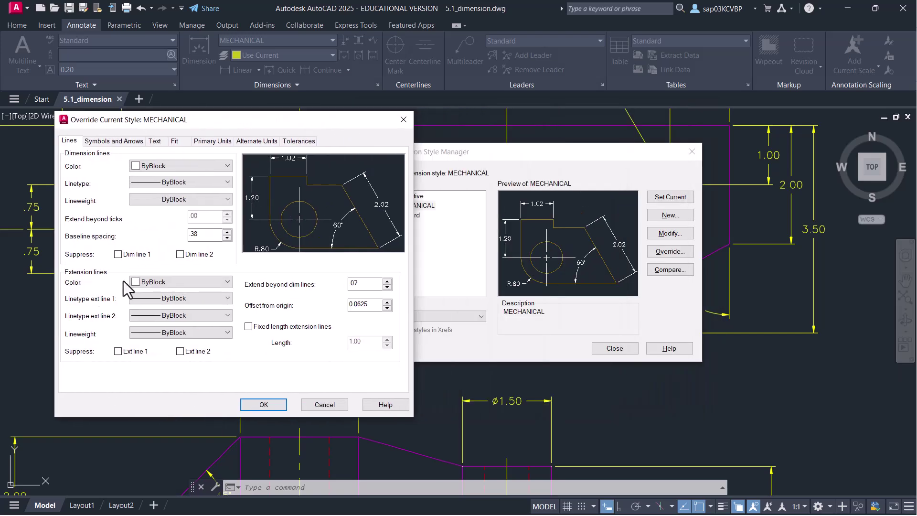
left_click(126, 353)
left_click(180, 352)
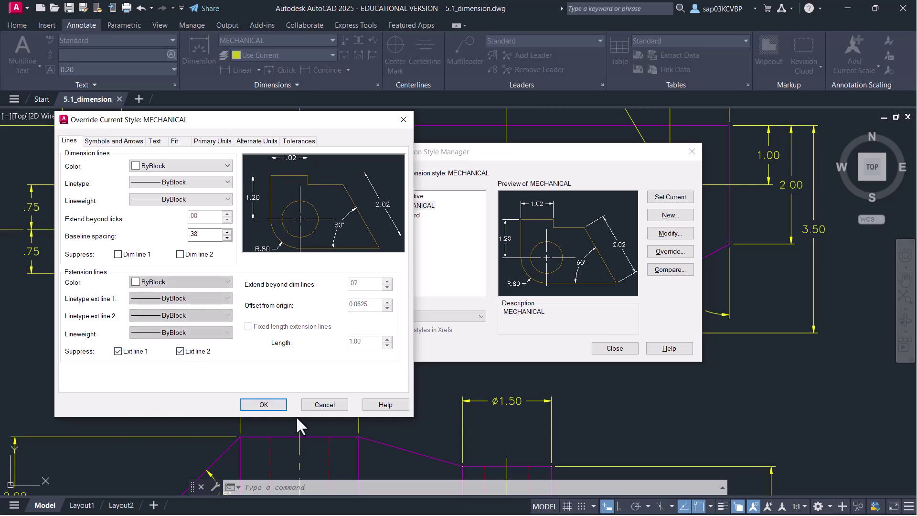
left_click(263, 405)
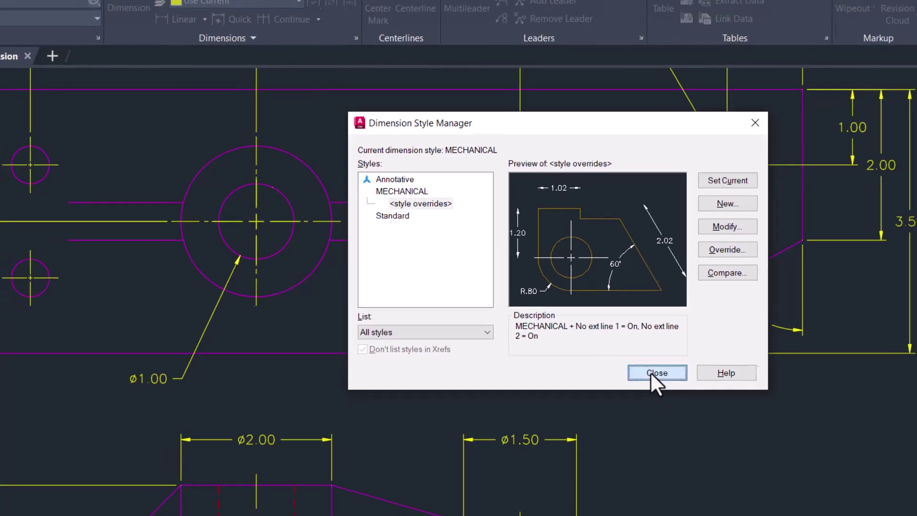
left_click(662, 380)
Dimension the rib's width between its two horizontal edges in the top view, midway between the two bosses, and finish the command
left_click(200, 54)
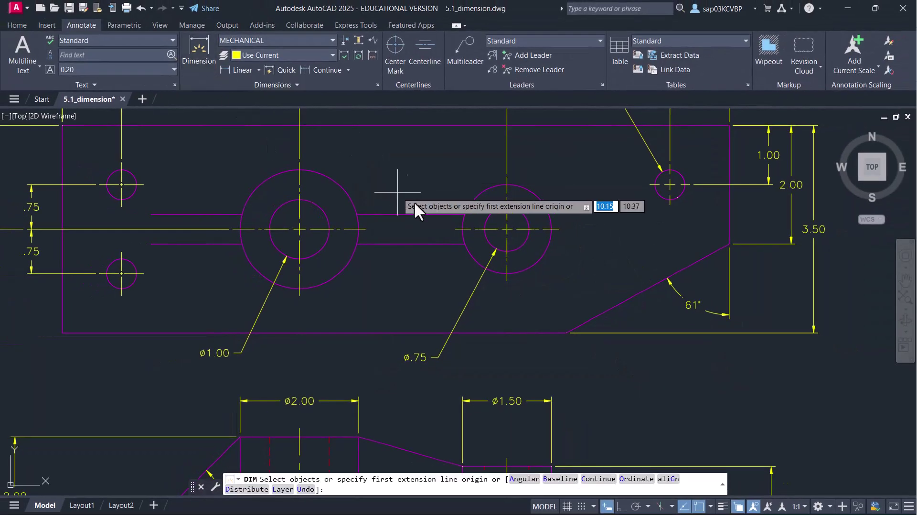
scroll(423, 204, "up", 4)
left_click(395, 231)
left_click(395, 306)
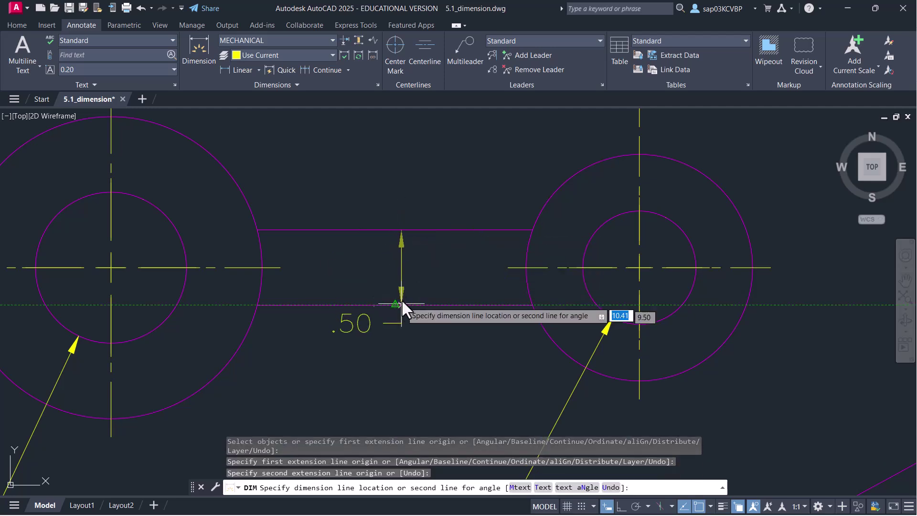
left_click(413, 270)
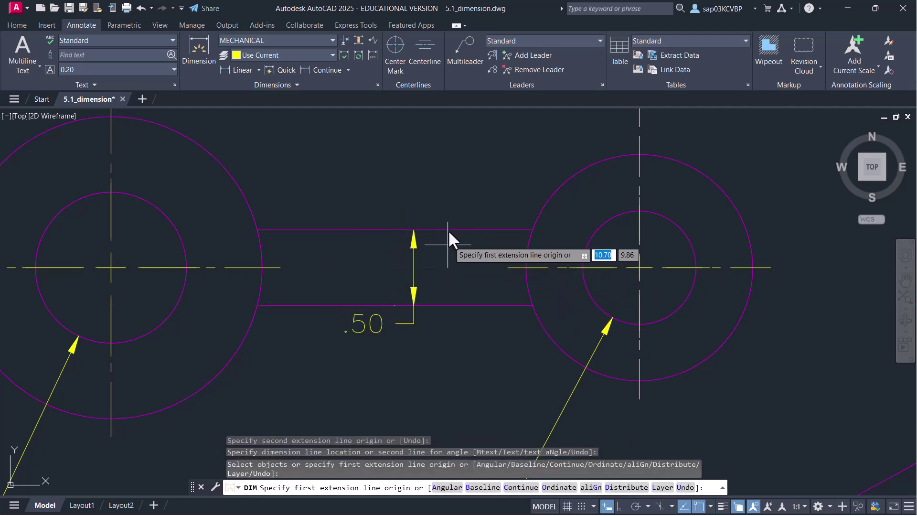
right_click(446, 194)
left_click(459, 201)
Move the rib width dimension's text between the two rib lines and deselect the dimension
left_click(390, 317)
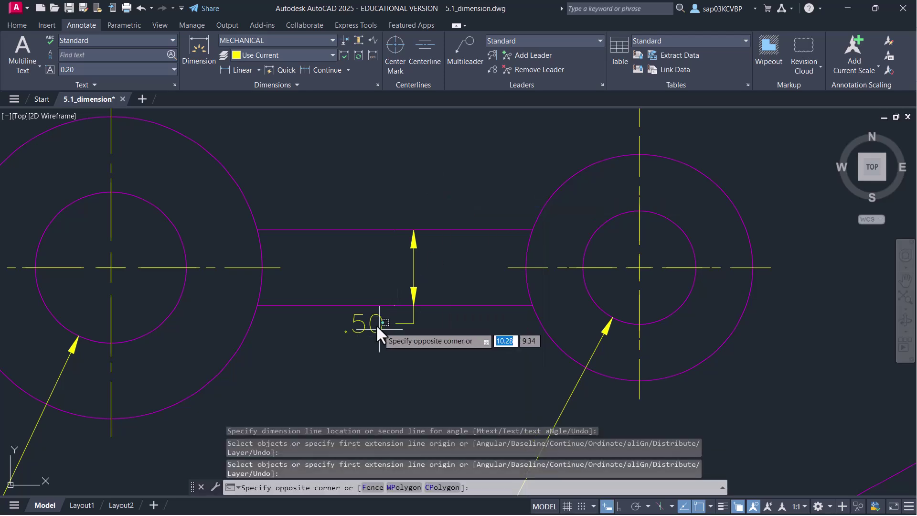
left_click(376, 333)
left_click(363, 323)
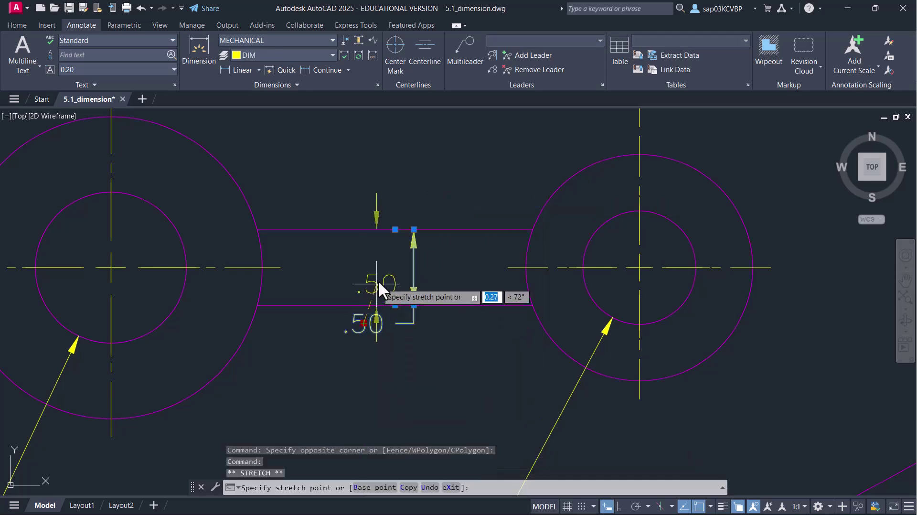
left_click(389, 269)
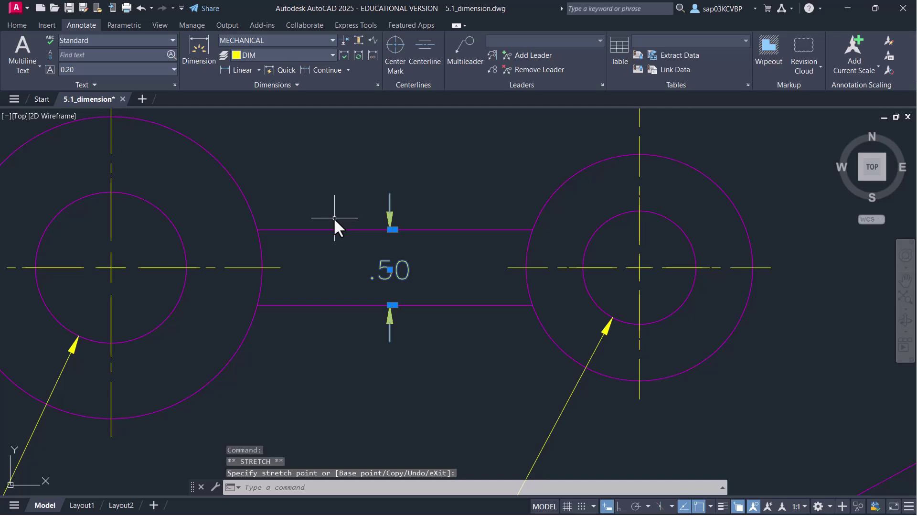
key("Escape")
Compare the rib width dimension with the 1.75 dimension's extension lines in the top view
scroll(386, 214, "up", 2)
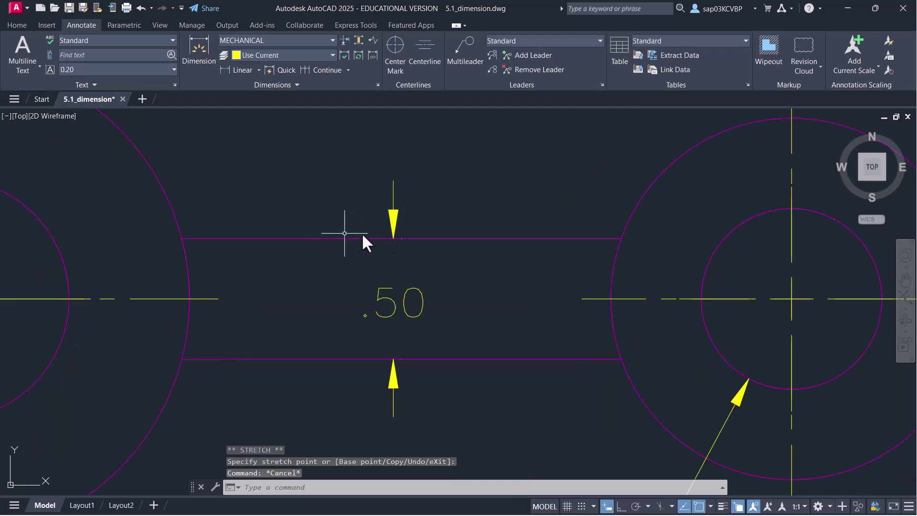
scroll(452, 258, "down", 4)
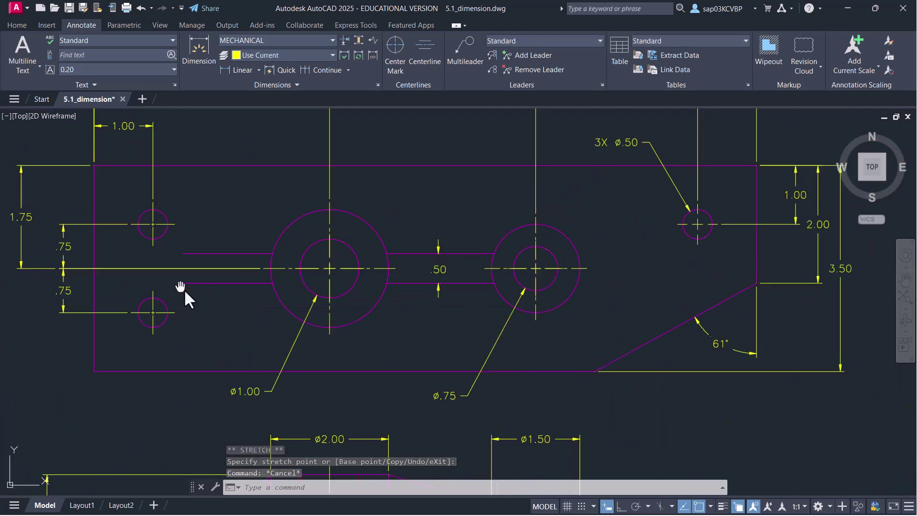
scroll(180, 289, "up", 2)
left_click(141, 212)
left_click(139, 200)
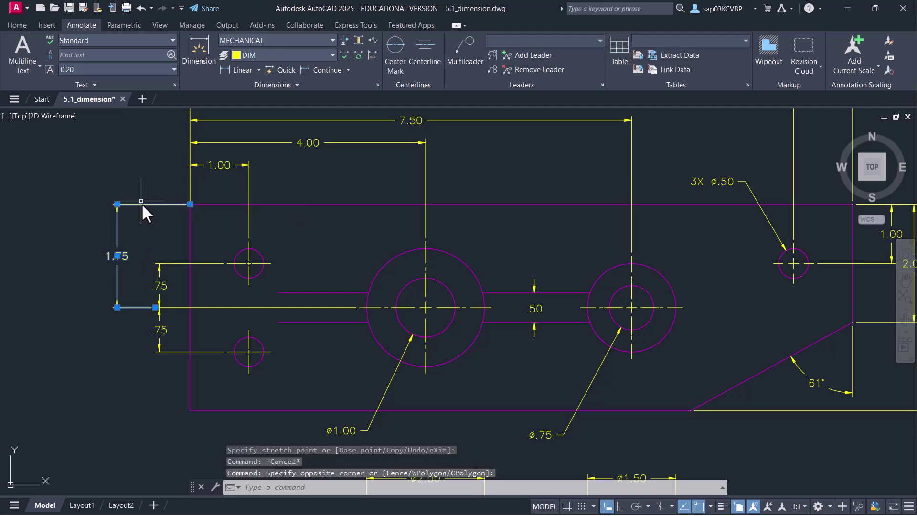
scroll(541, 299, "up", 2)
key("Escape")
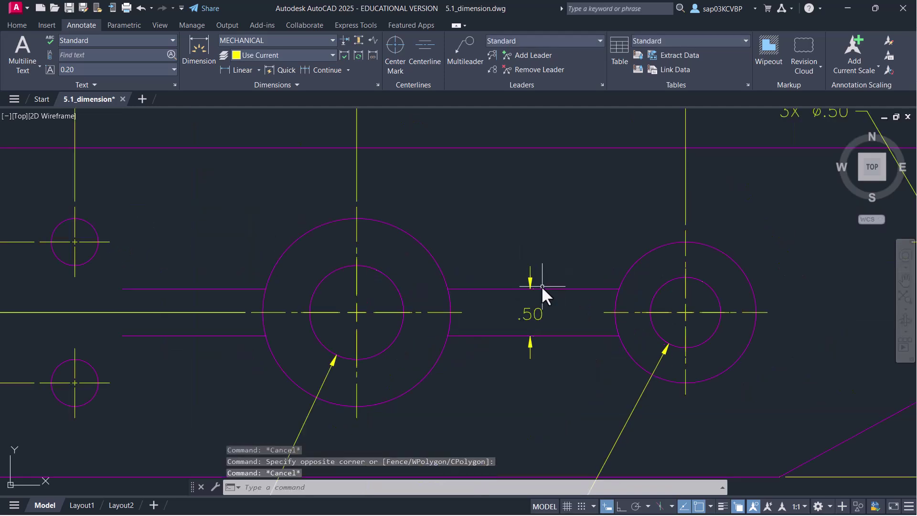
scroll(542, 295, "down", 2)
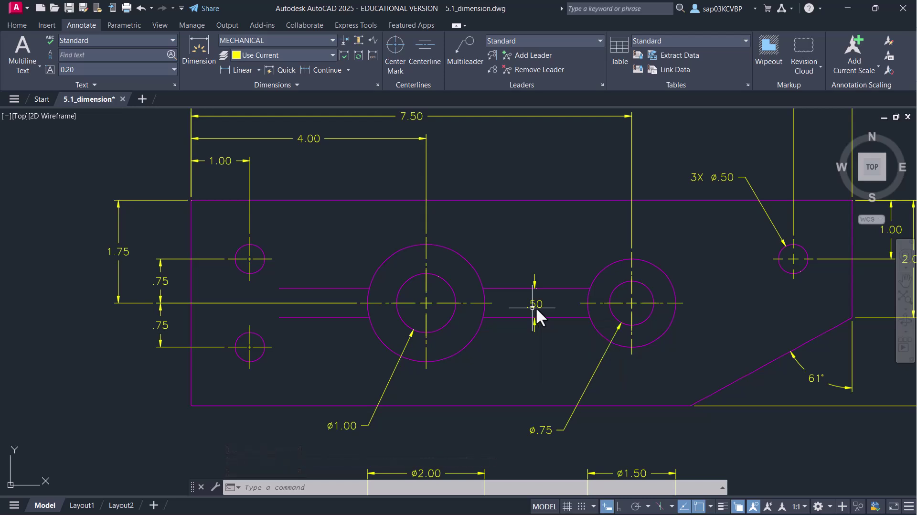
Set the base MECHANICAL dimension style current again, discarding its style overrides
type("d")
key("Return")
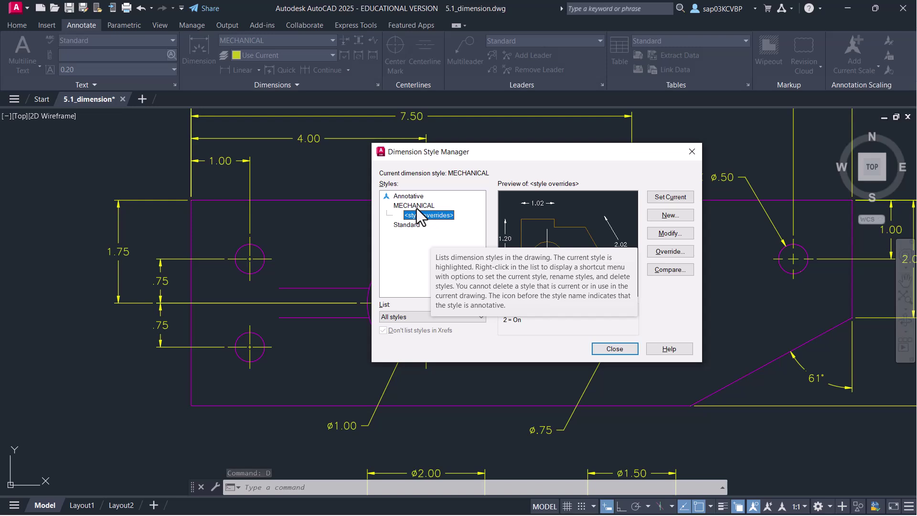
double_click(417, 209)
left_click_drag(510, 205, 312, 230)
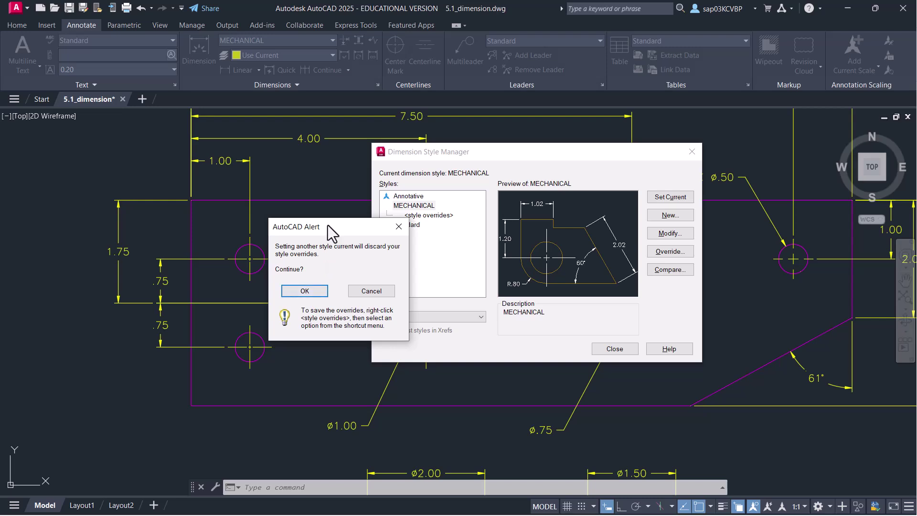
left_click_drag(390, 230, 363, 255)
left_click(291, 319)
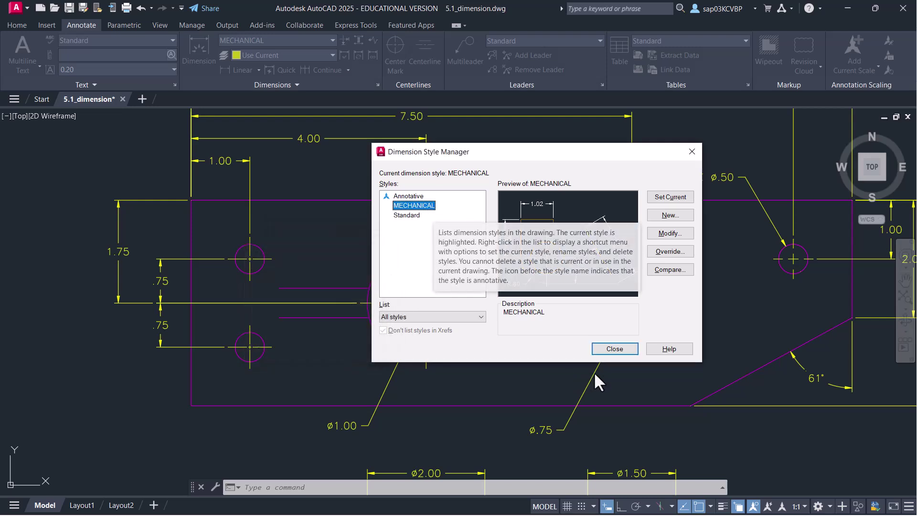
left_click(612, 348)
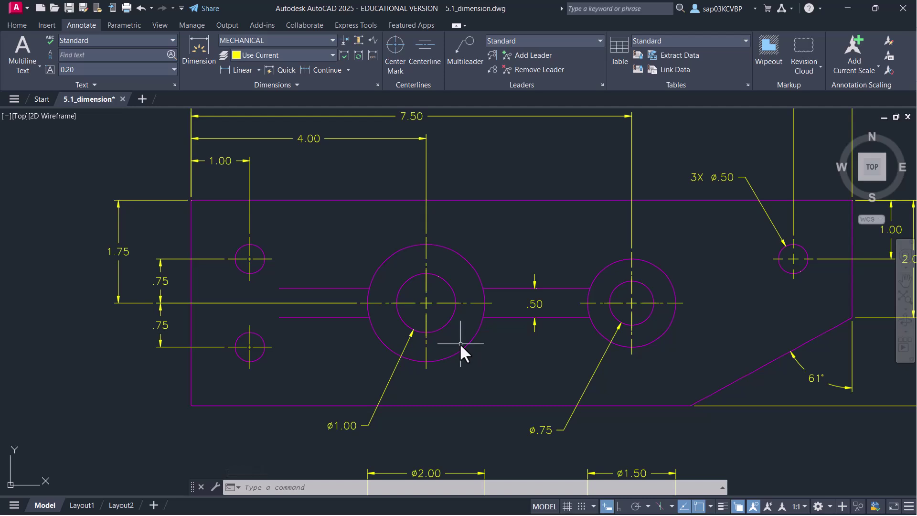
Save the 5.1_dimension drawing and bring the whole top view into sight
key("ctrl+s")
scroll(459, 343, "down", 4)
scroll(374, 323, "up", 2)
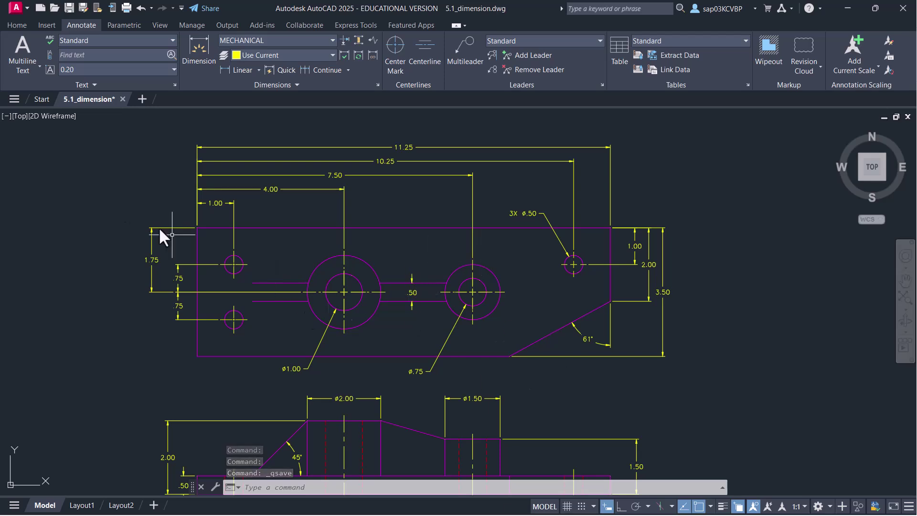
left_click(16, 25)
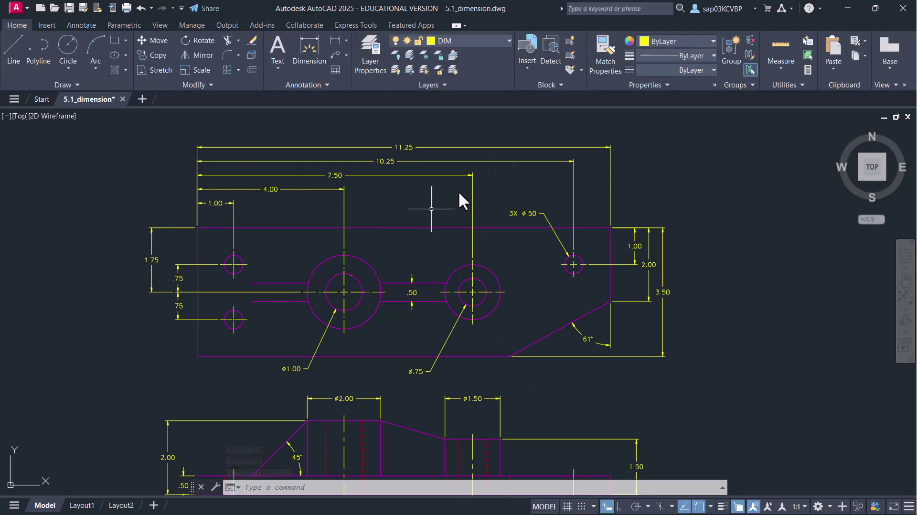
left_click(505, 41)
left_click(712, 222)
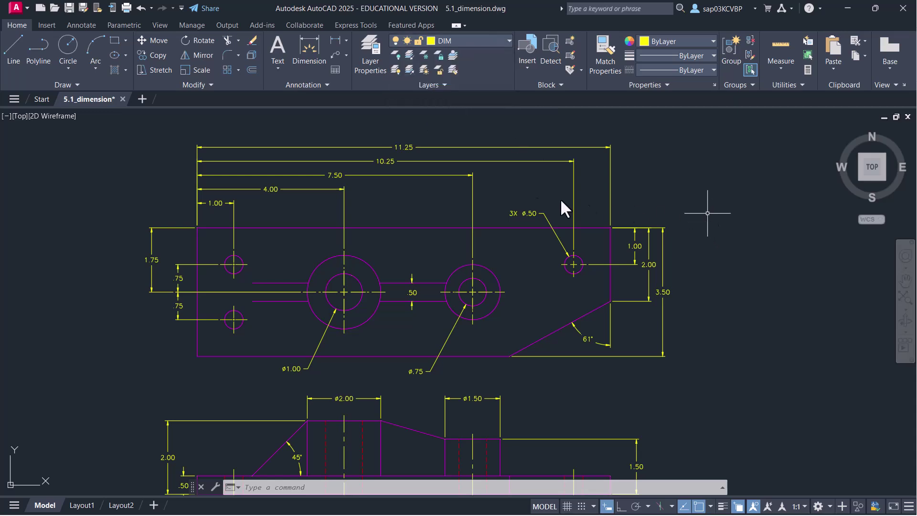
Switch to File Explorer and open 5.2_Architectural Dimension.dwg from the Module-5 Dimensions folder in AutoCAD
key("alt+Tab")
left_click(243, 173)
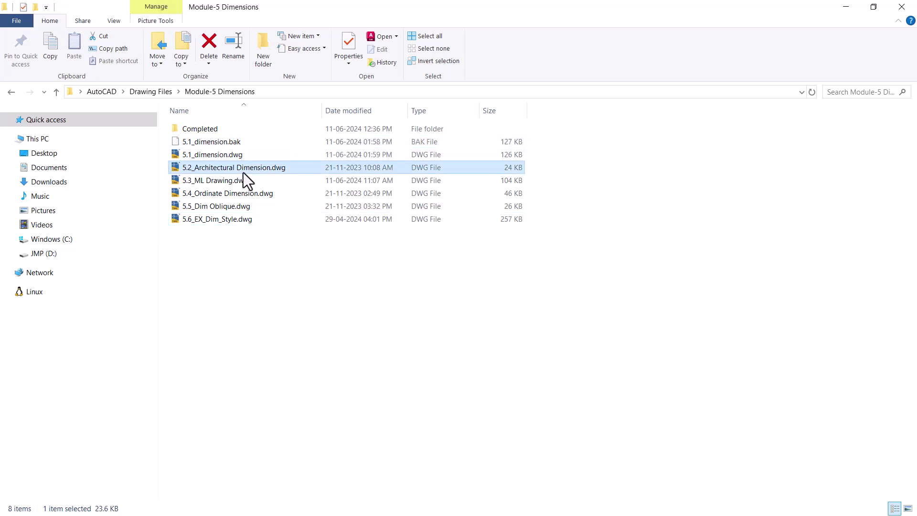
right_click(243, 173)
left_click(265, 183)
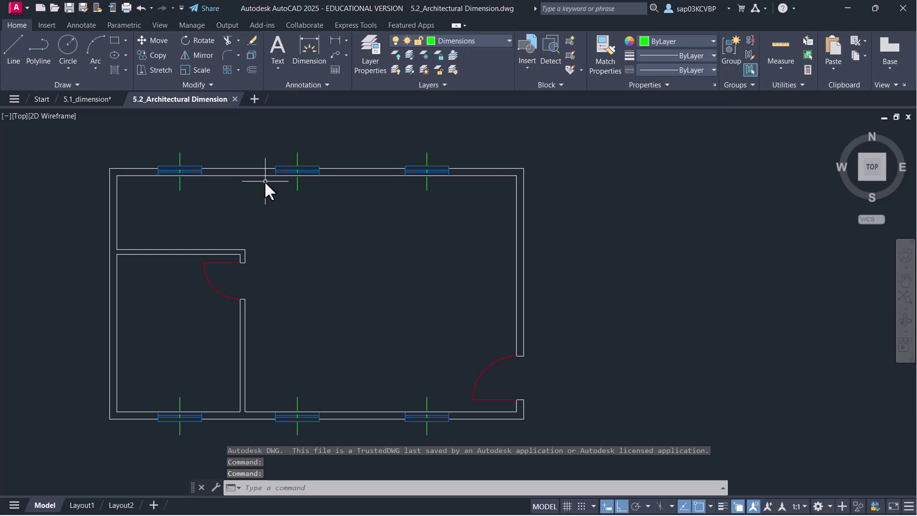
Create a new dimension style named ARCHI based on Standard for all dimensions, and continue to its settings
type("D")
key("Return")
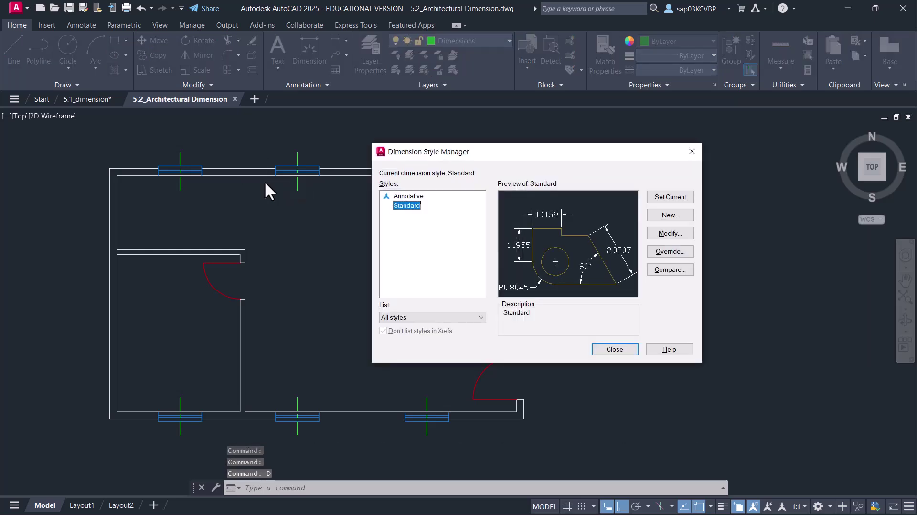
left_click(666, 211)
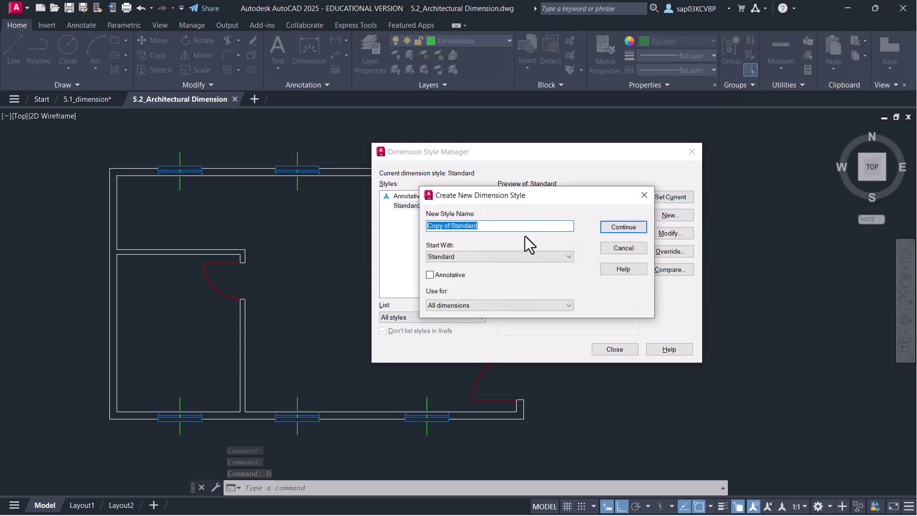
type("ARCHI")
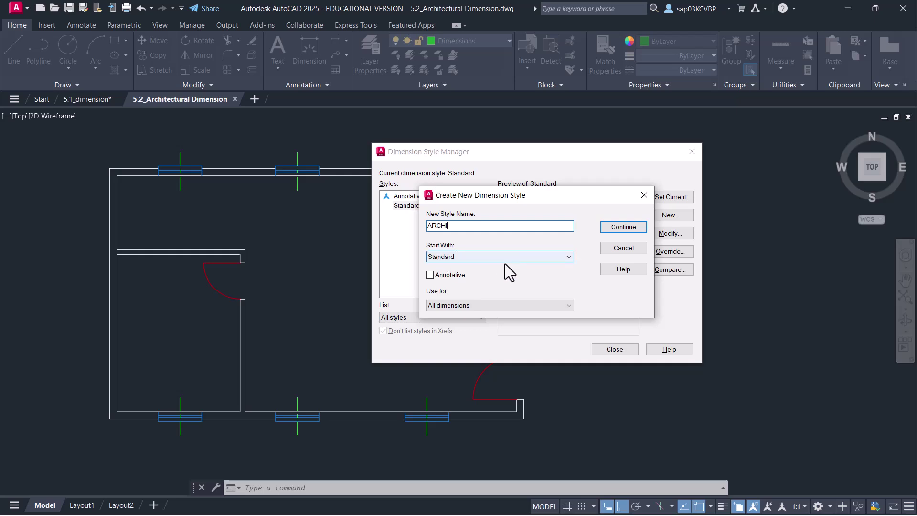
left_click(624, 227)
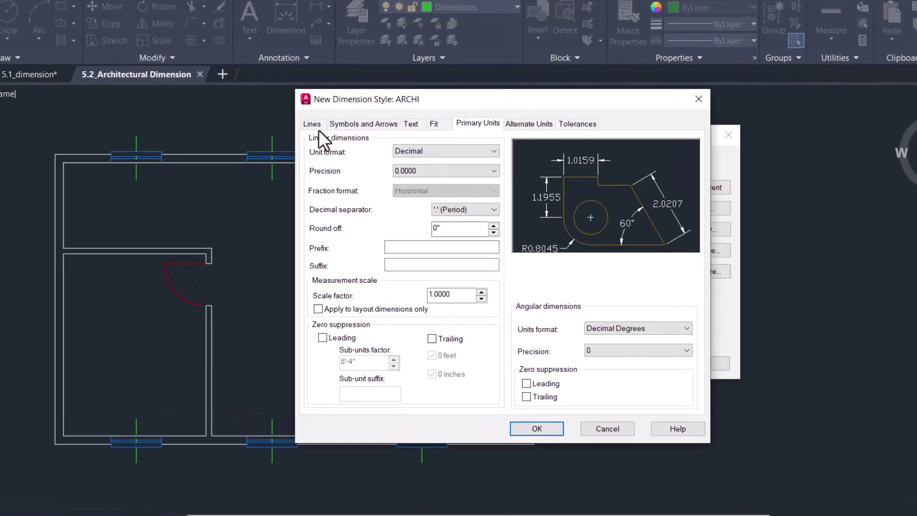
Set the ARCHI style's dimension arrowheads to Architectural tick with an arrow size of 1/8"
left_click(333, 143)
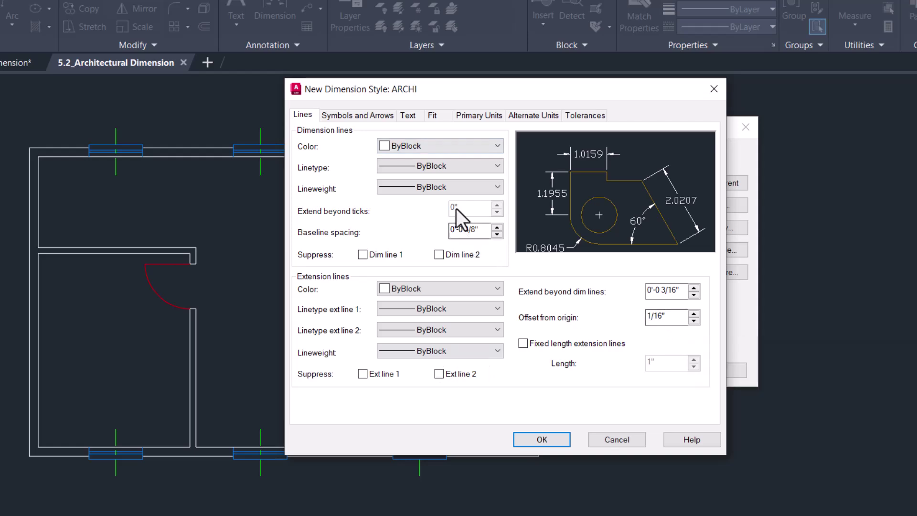
left_click(370, 115)
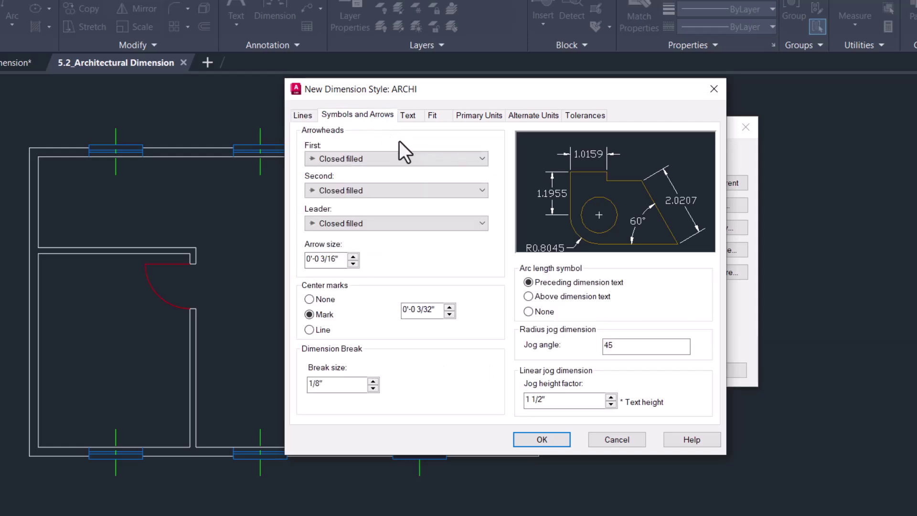
left_click(384, 161)
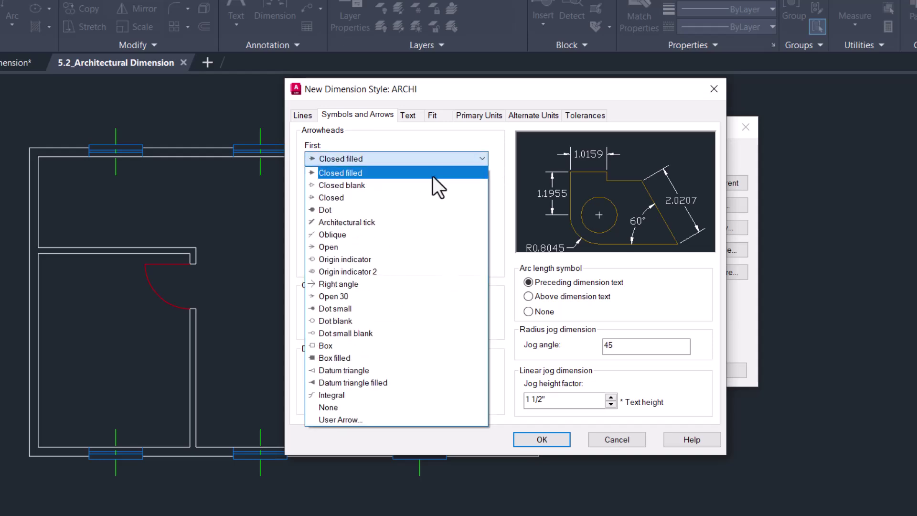
left_click(374, 225)
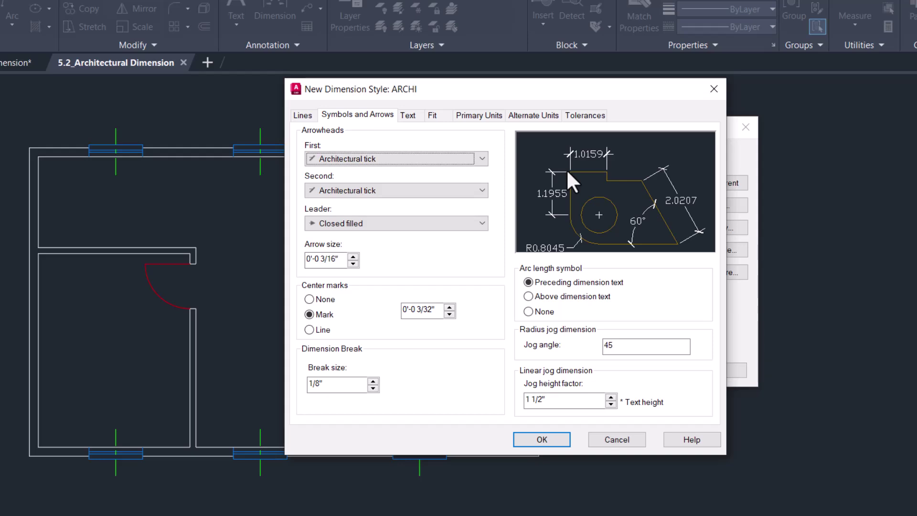
left_click(339, 260)
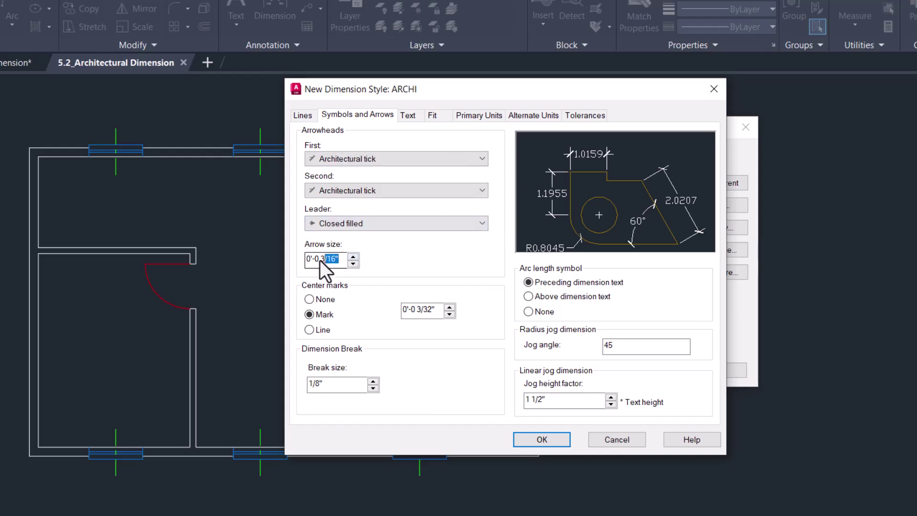
type("1/8")
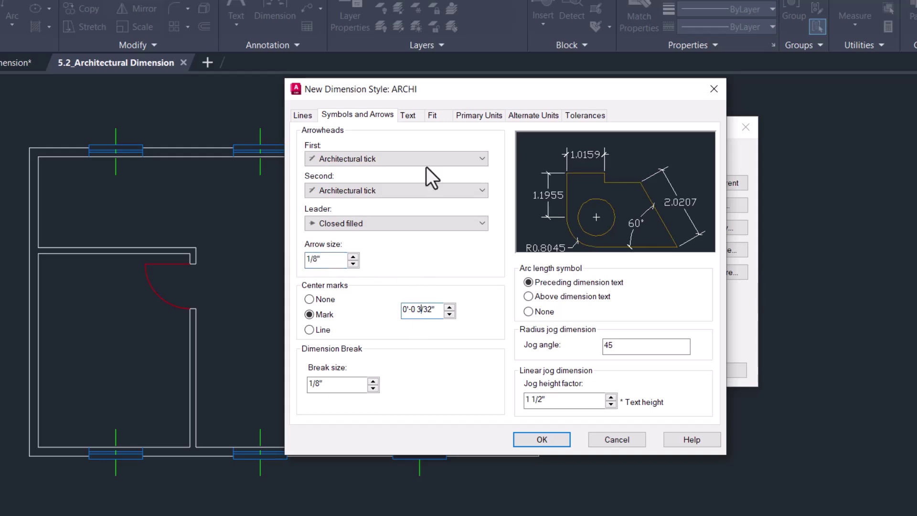
Set the ARCHI style's dimension text height to 1/8"
left_click(408, 116)
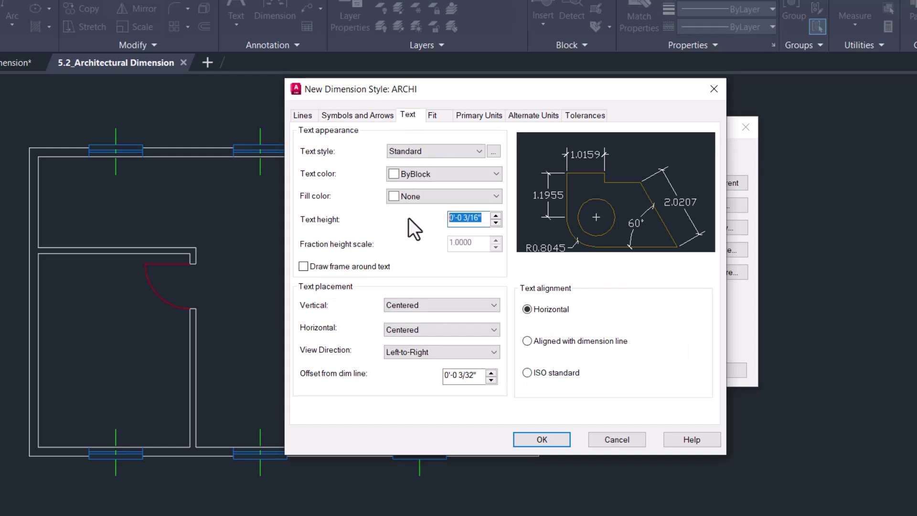
type("1/8\"")
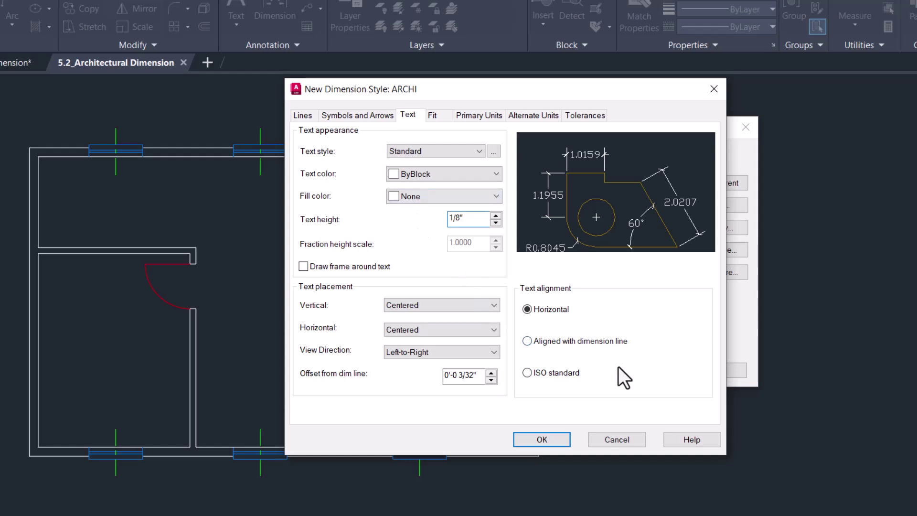
Try the Aligned with dimension line, Horizontal and ISO standard text alignments and compare them in the style preview
left_click(549, 342)
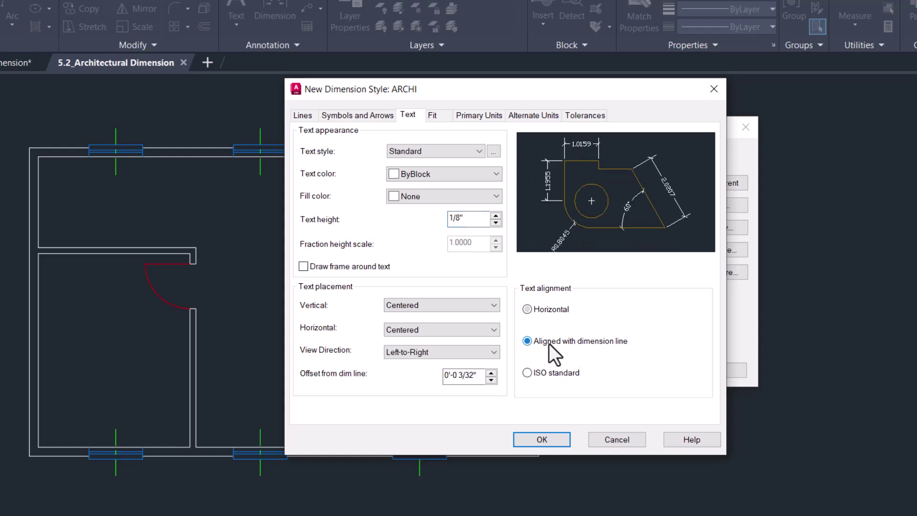
left_click(546, 312)
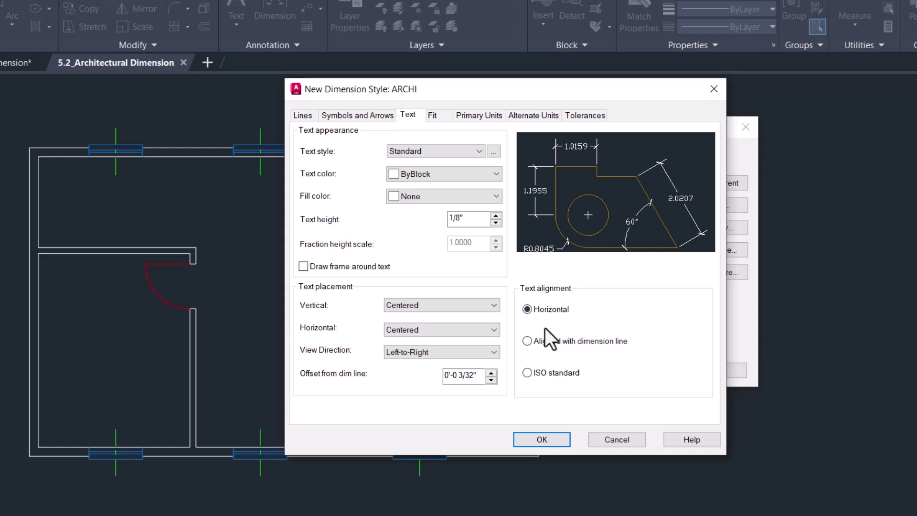
left_click(535, 342)
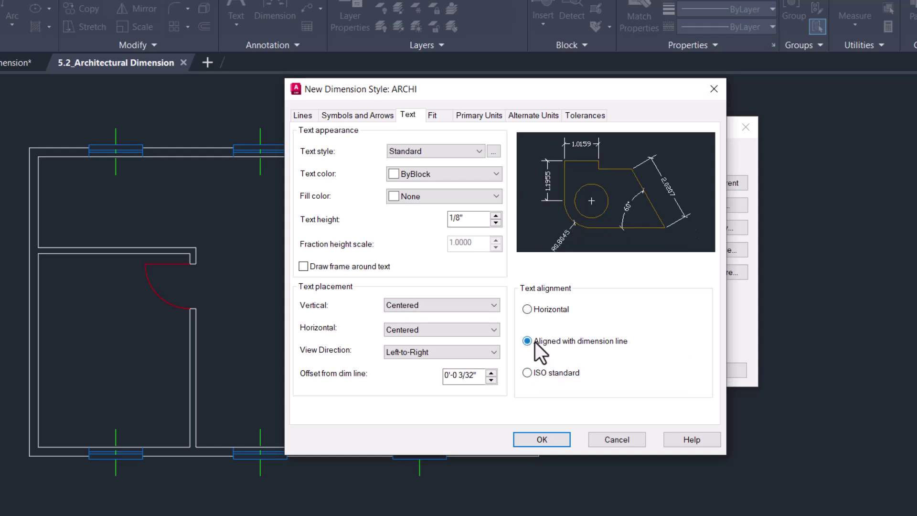
left_click(540, 308)
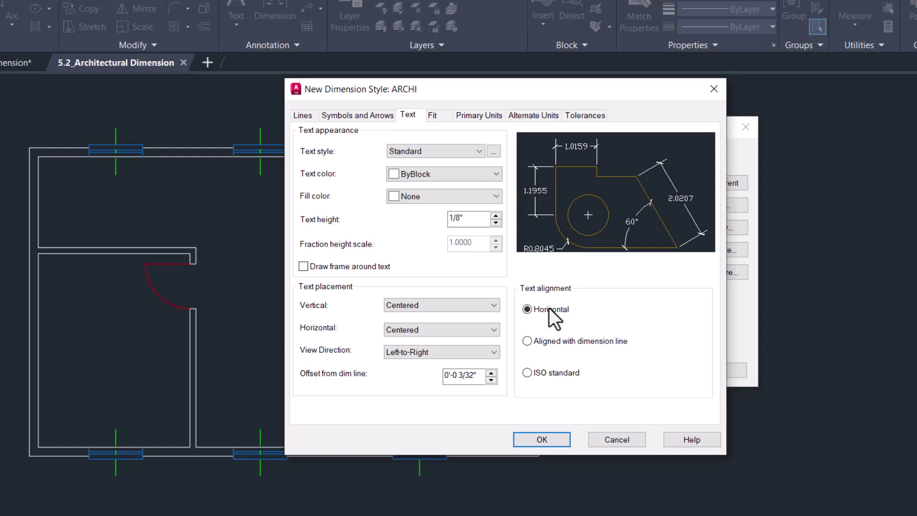
left_click(553, 342)
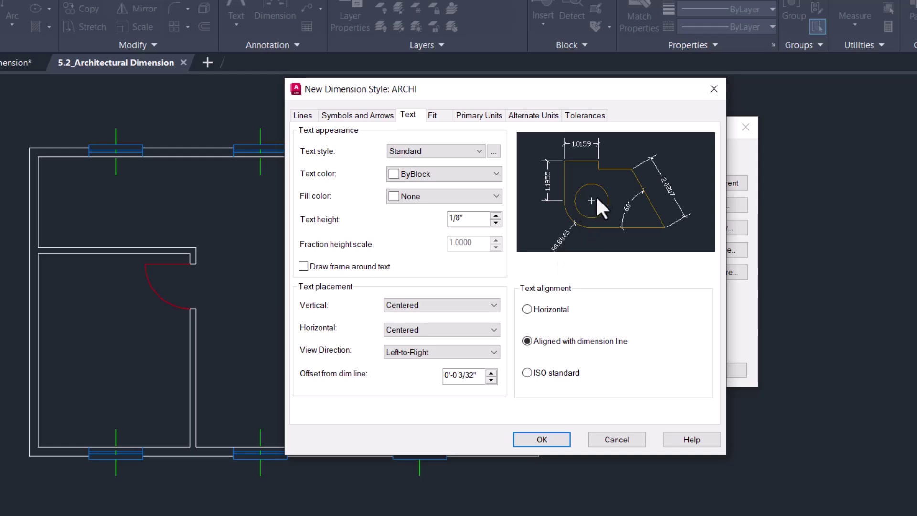
left_click(530, 309)
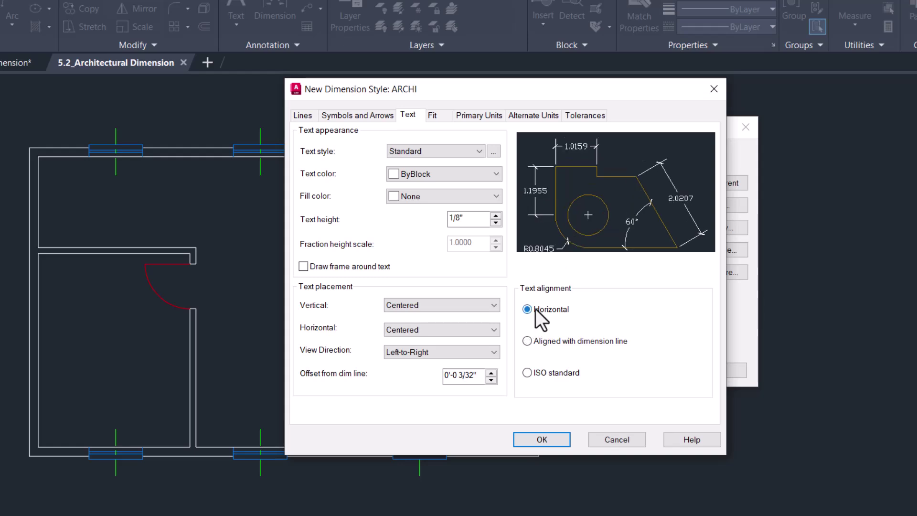
left_click(534, 375)
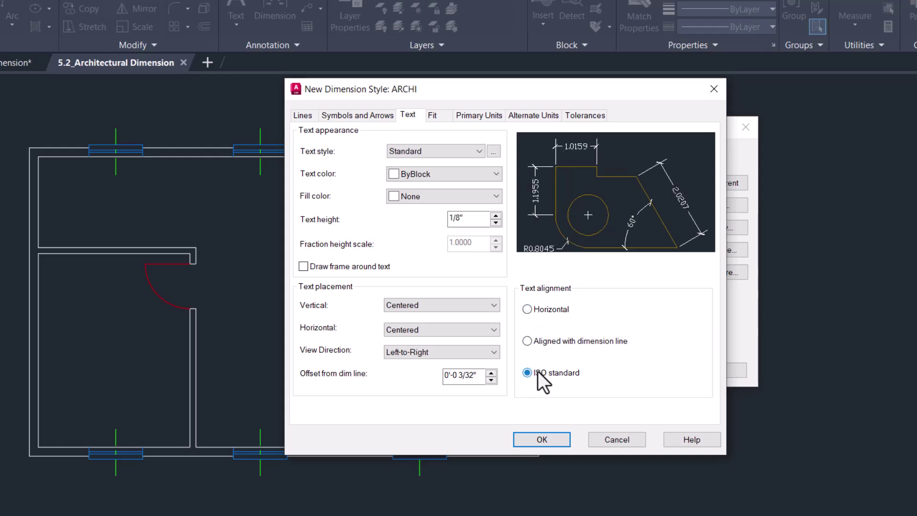
left_click(543, 311)
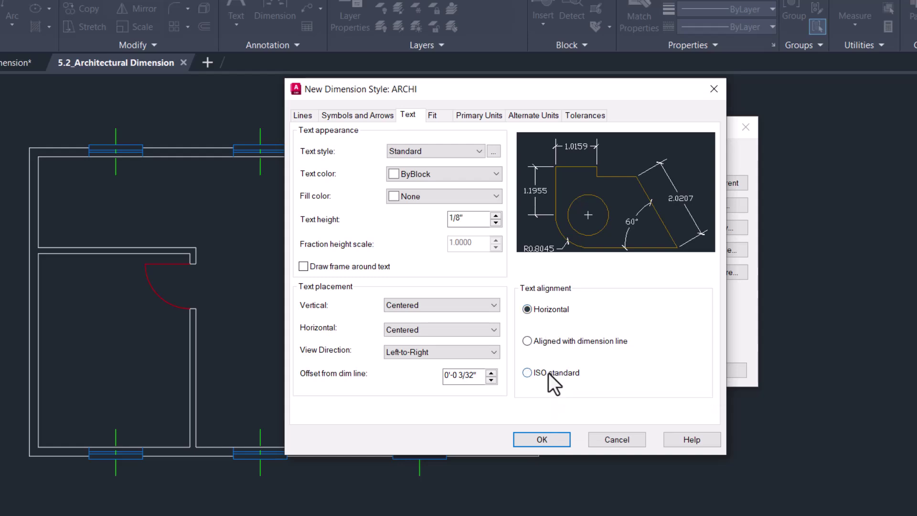
left_click(549, 373)
left_click(551, 311)
left_click(553, 374)
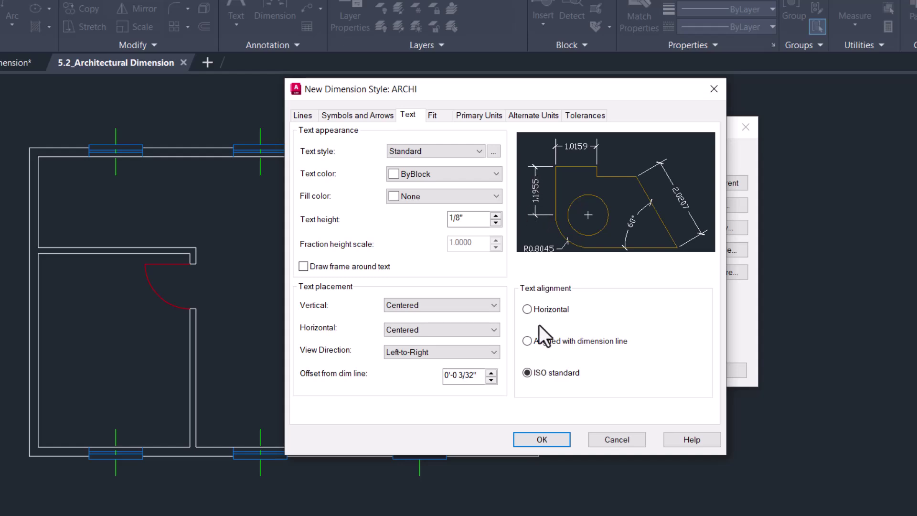
left_click(542, 309)
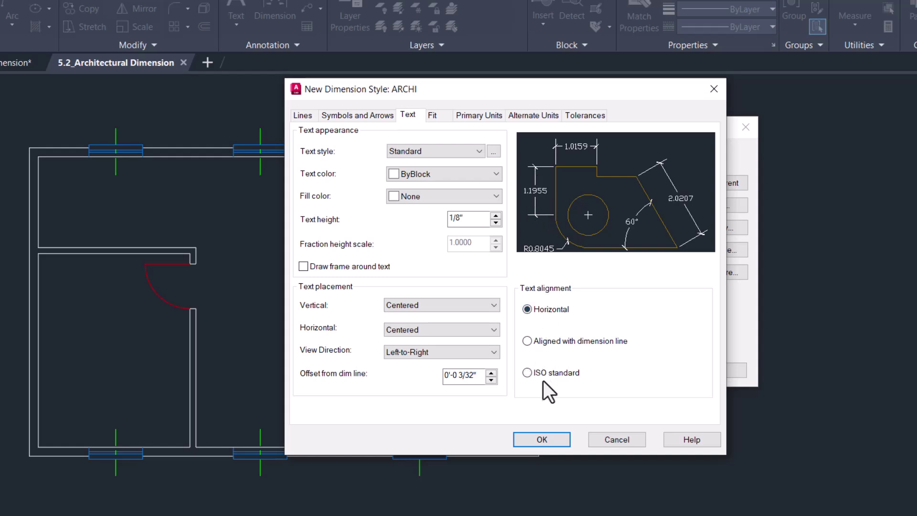
left_click(544, 378)
left_click(546, 309)
Try the Above vertical placement for the dimension text and return it to Centered
left_click(428, 306)
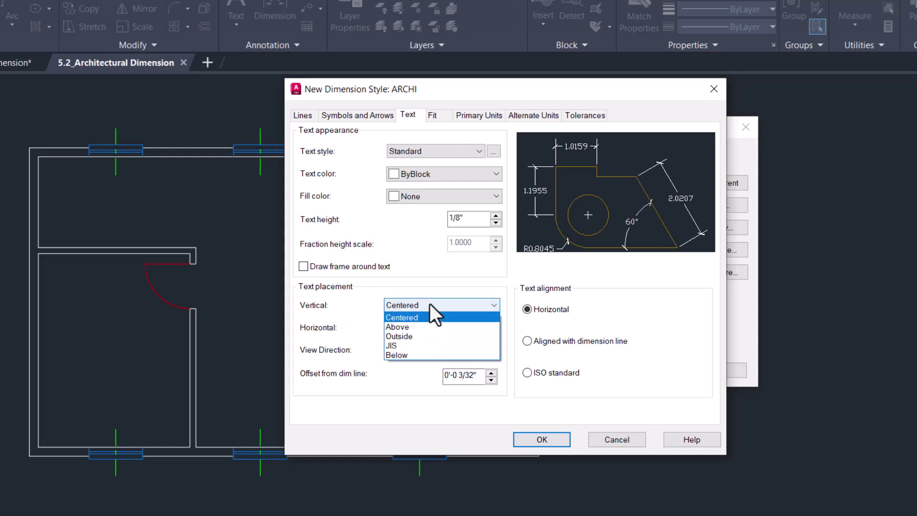
left_click(414, 326)
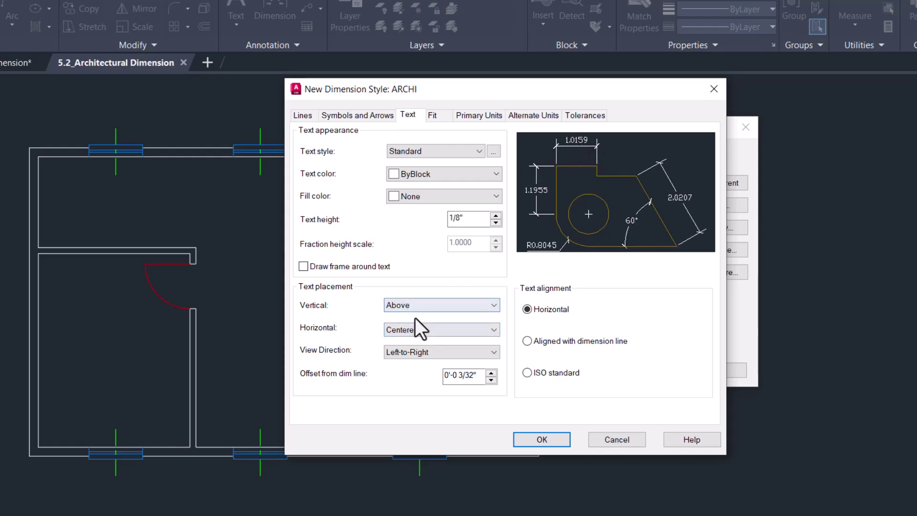
left_click(417, 306)
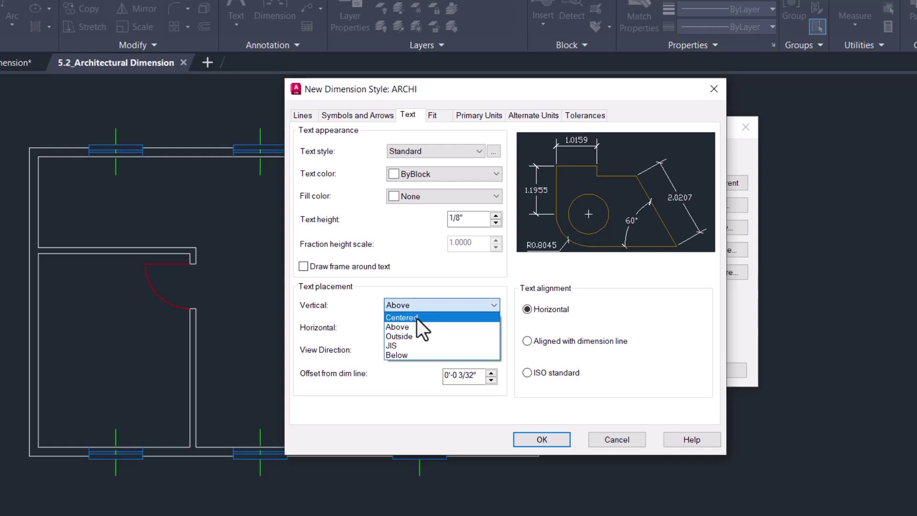
left_click(416, 318)
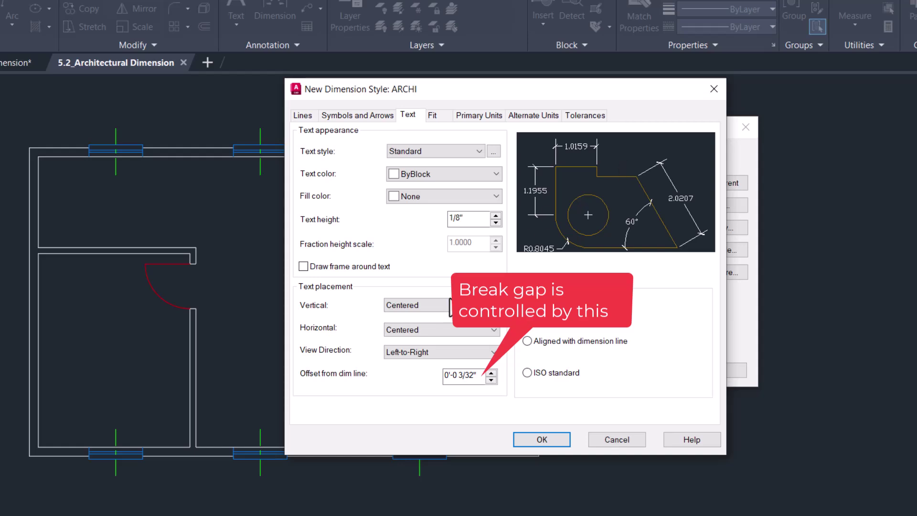
Set the vertical text placement to Above and the alignment to Aligned with dimension line, and save the ARCHI style
left_click(419, 305)
left_click(429, 327)
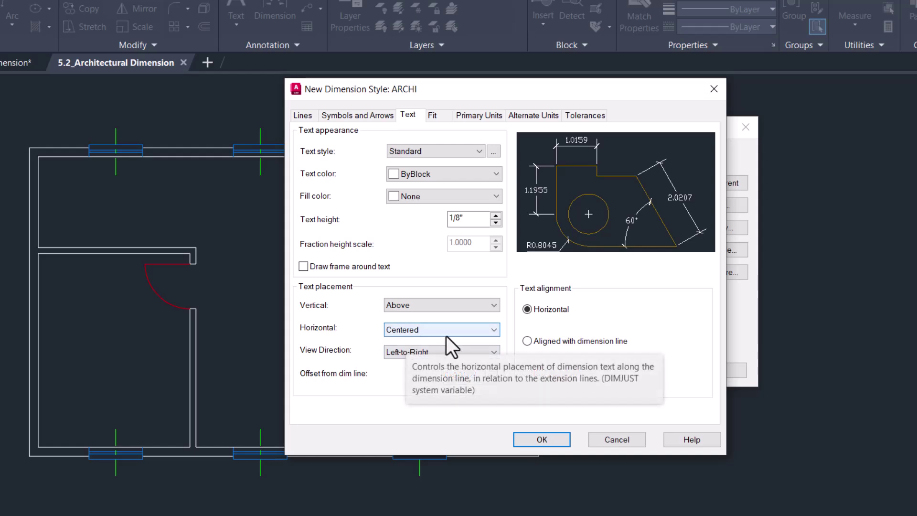
left_click(533, 341)
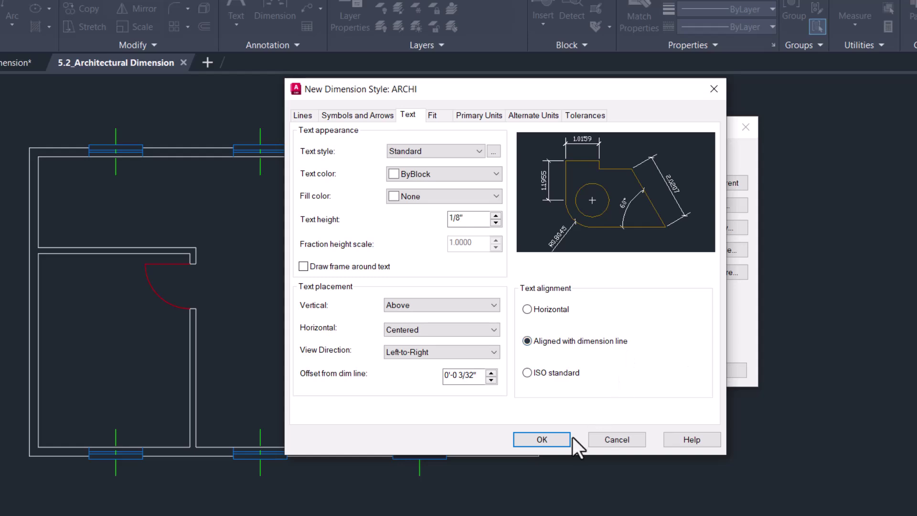
left_click(560, 441)
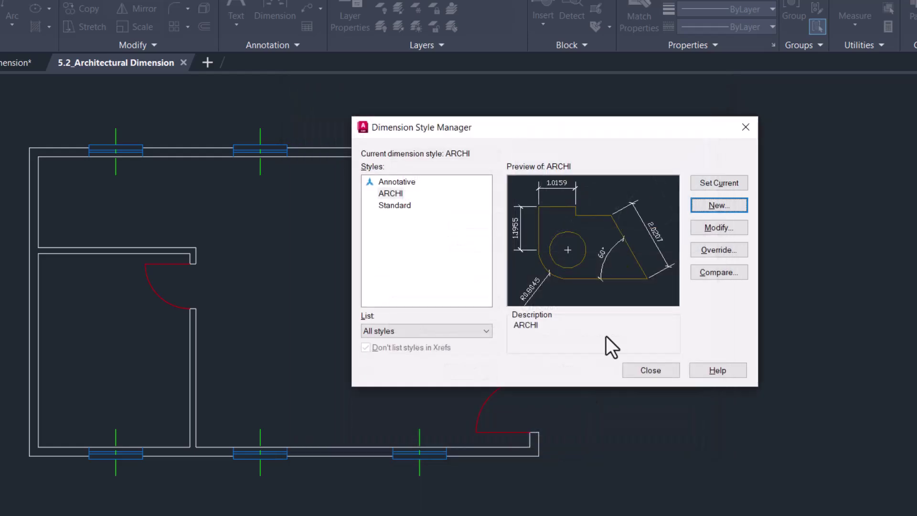
Modify the ARCHI style to use an overall scale of 48 for dimension features, and save it
left_click(719, 228)
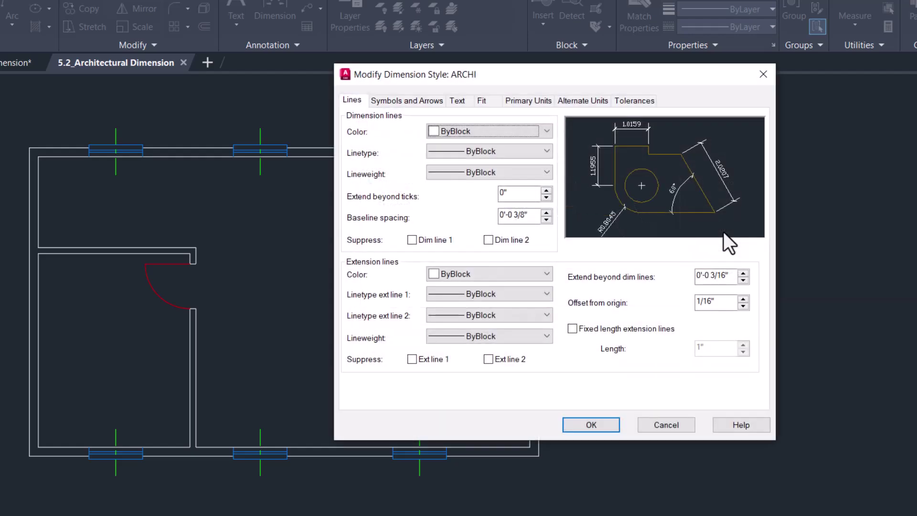
left_click(482, 100)
left_click_drag(738, 294, 686, 294)
type("48")
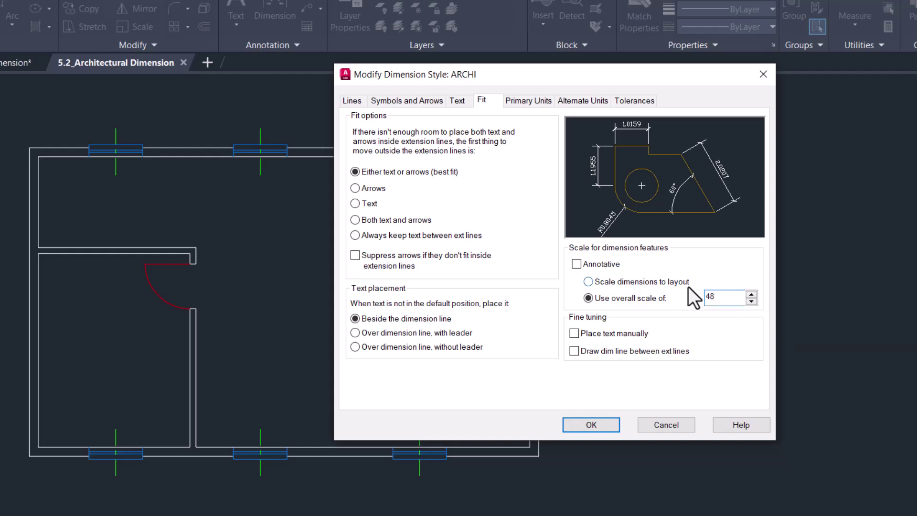
left_click(591, 425)
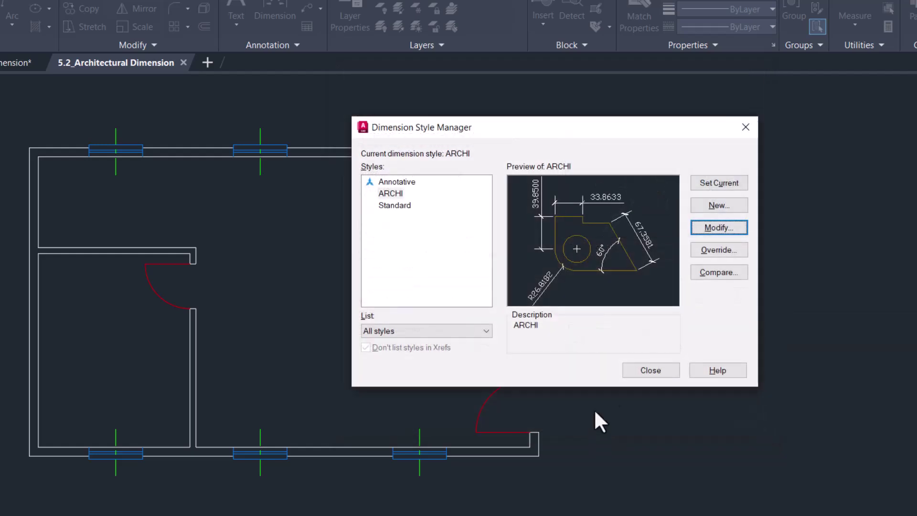
Modify the ARCHI style's linear dimensions to the Architectural unit format with a precision of 0'-0"
left_click(719, 230)
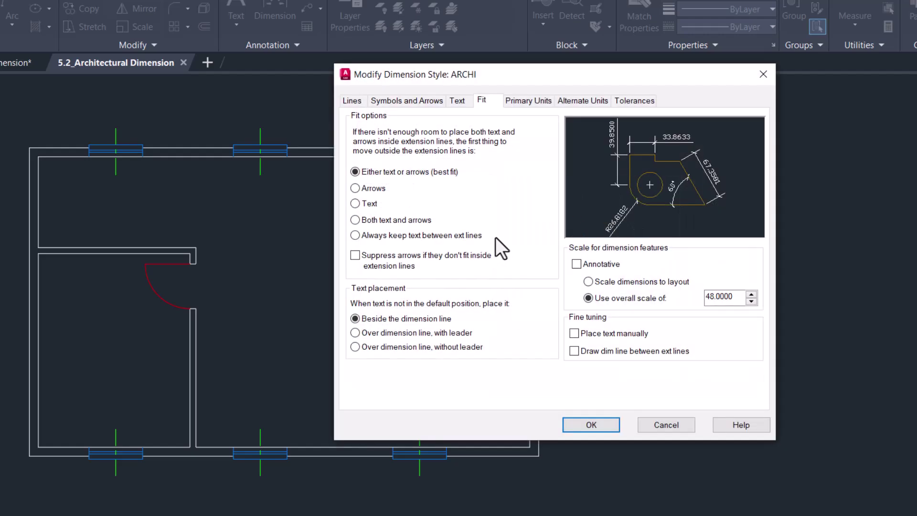
left_click(522, 102)
left_click(461, 130)
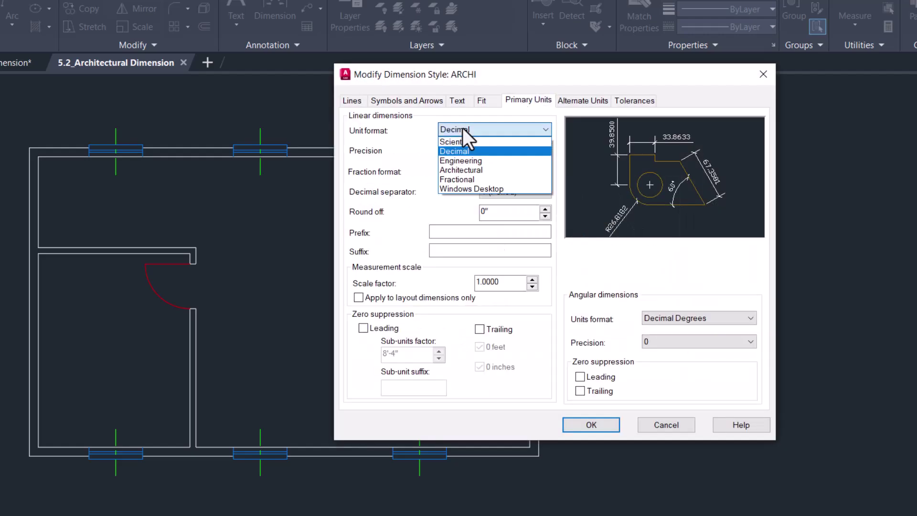
left_click(469, 170)
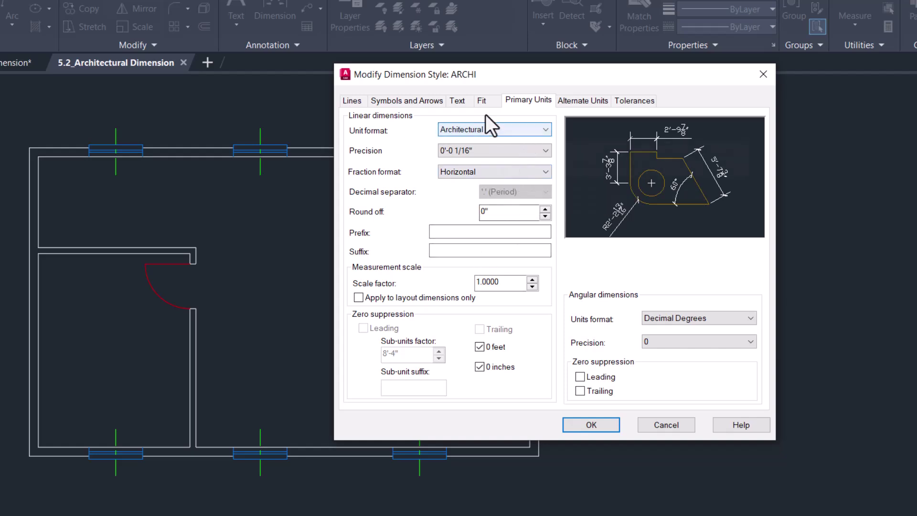
left_click(469, 152)
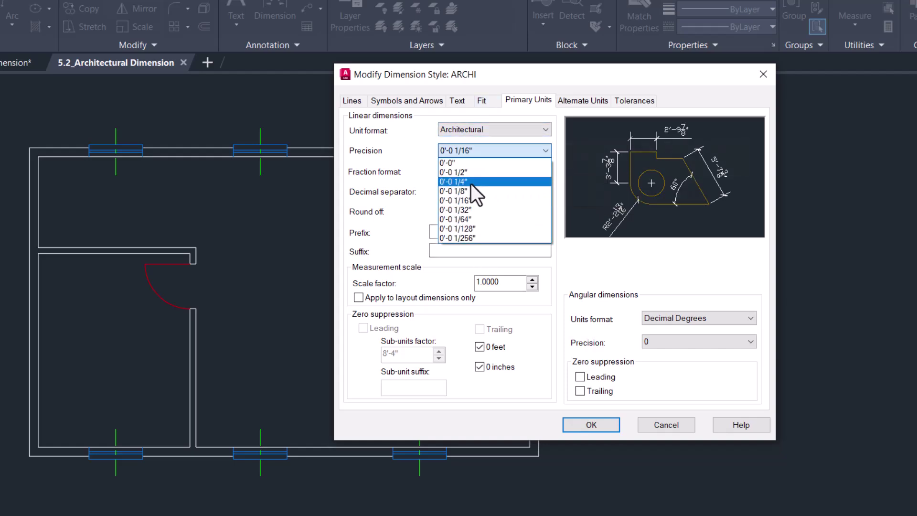
left_click(468, 166)
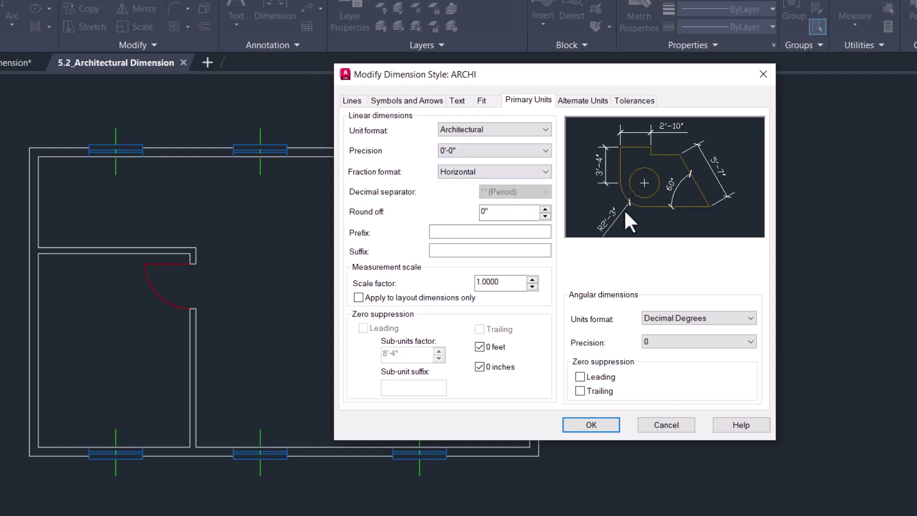
Recheck the overall scale for dimension features and try the Decimal unit format for linear dimensions
left_click(483, 101)
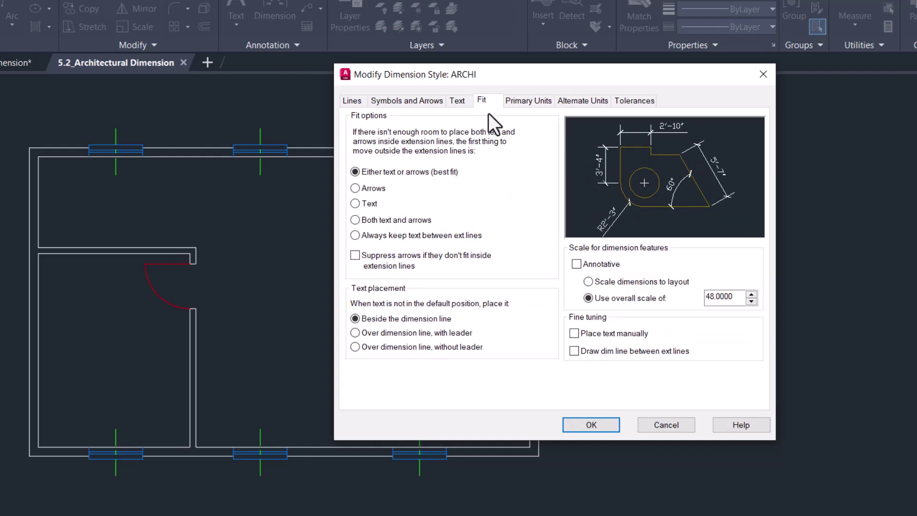
left_click(735, 297)
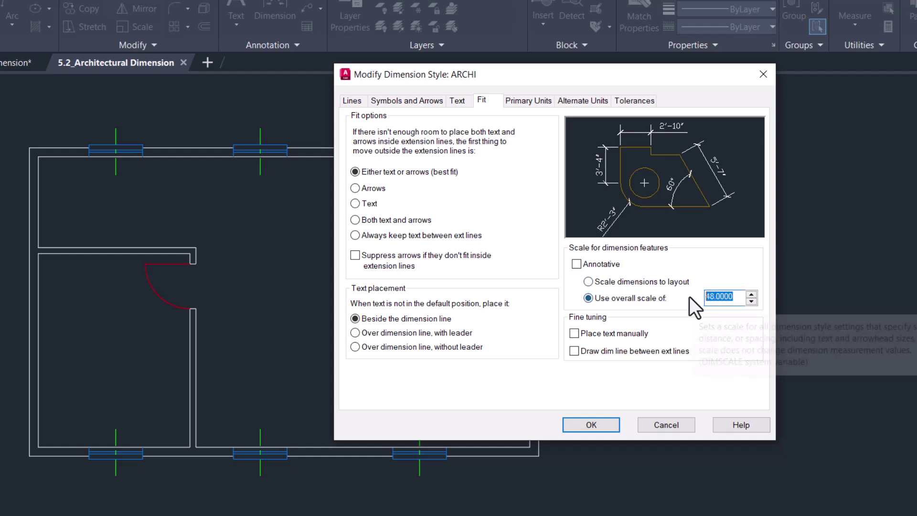
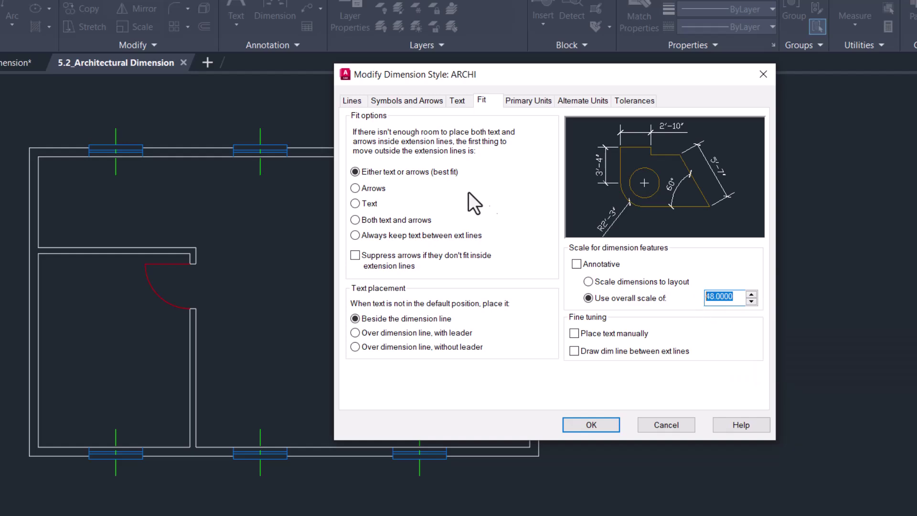
left_click(521, 101)
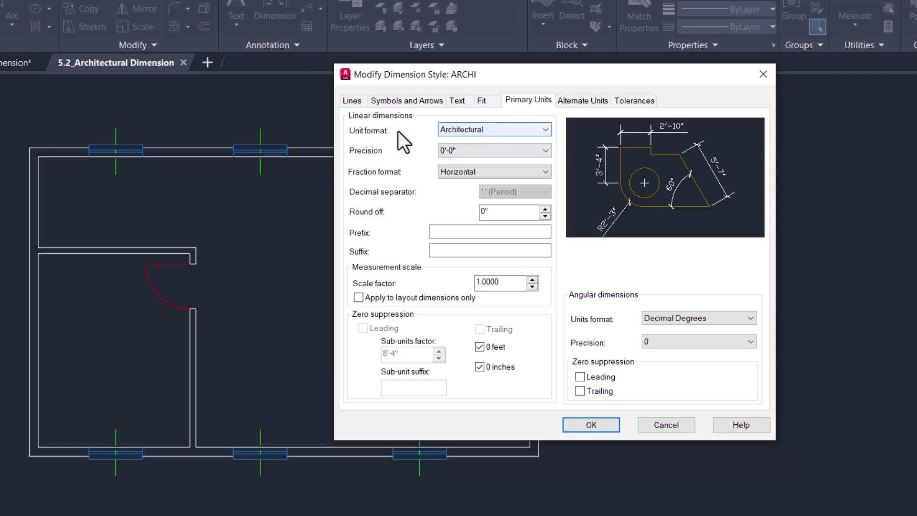
left_click(474, 130)
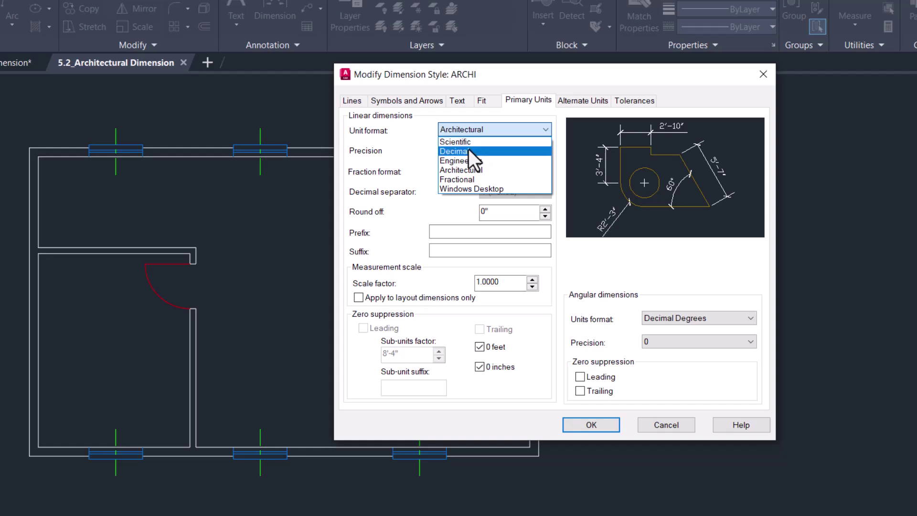
left_click(469, 150)
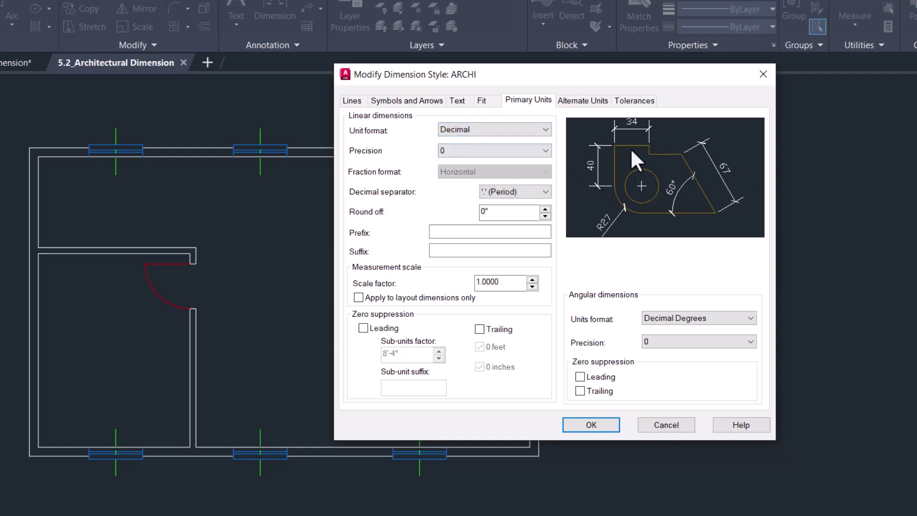
Return the linear unit format to Architectural, save the ARCHI style and close the Dimension Style Manager
left_click(495, 130)
left_click(478, 167)
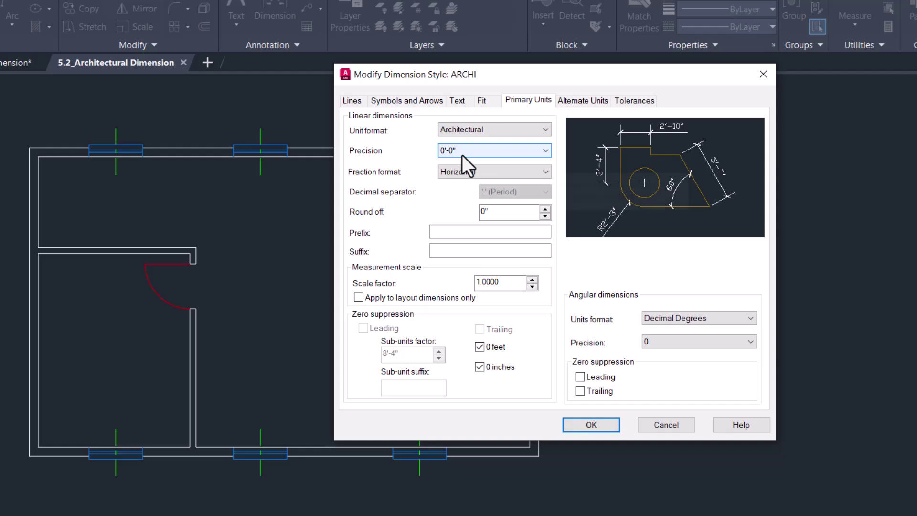
left_click(591, 425)
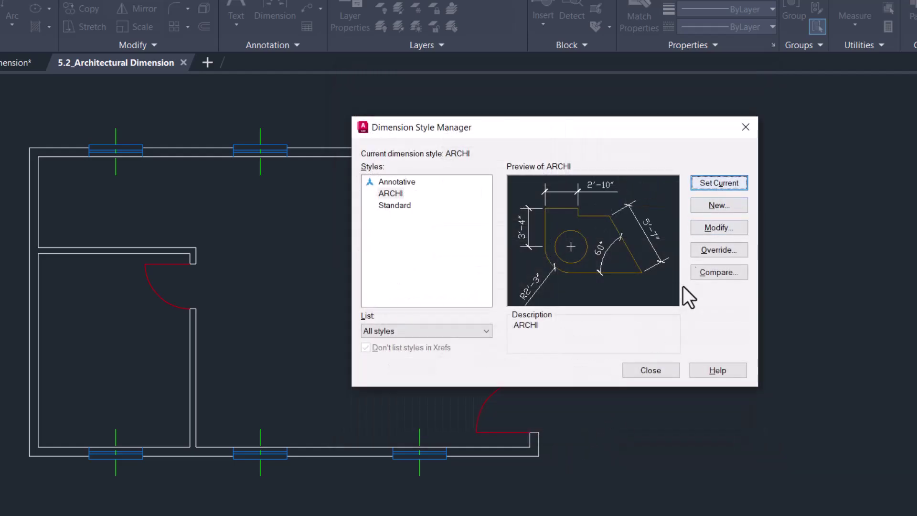
left_click(658, 372)
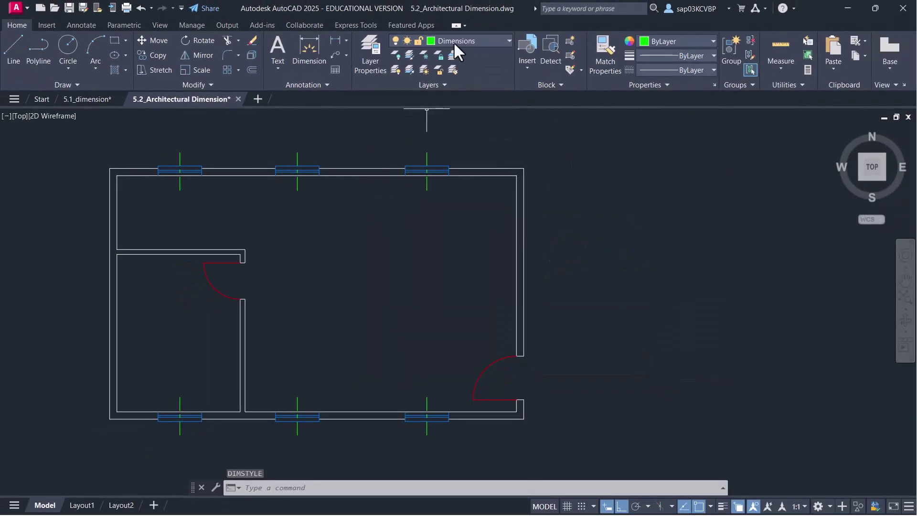
Dimension the horizontal distance from the plan's upper-left outer corner to the first upper window's centerline, placing it above the wall
scroll(163, 154, "up", 2)
middle_click_drag(248, 177, 274, 216)
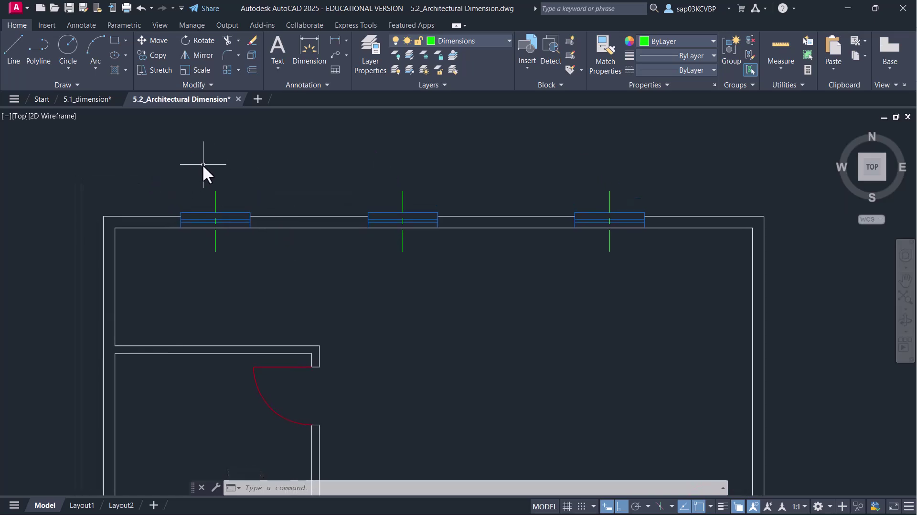
left_click(308, 54)
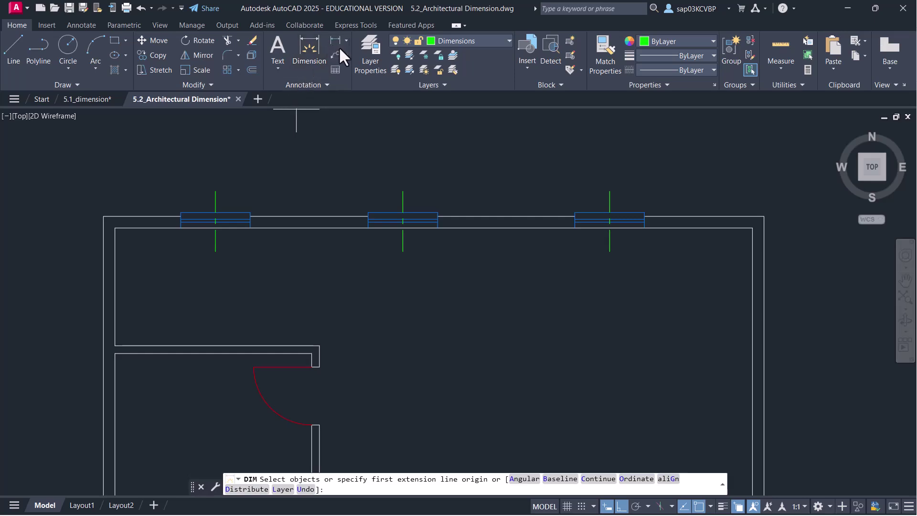
left_click(303, 59)
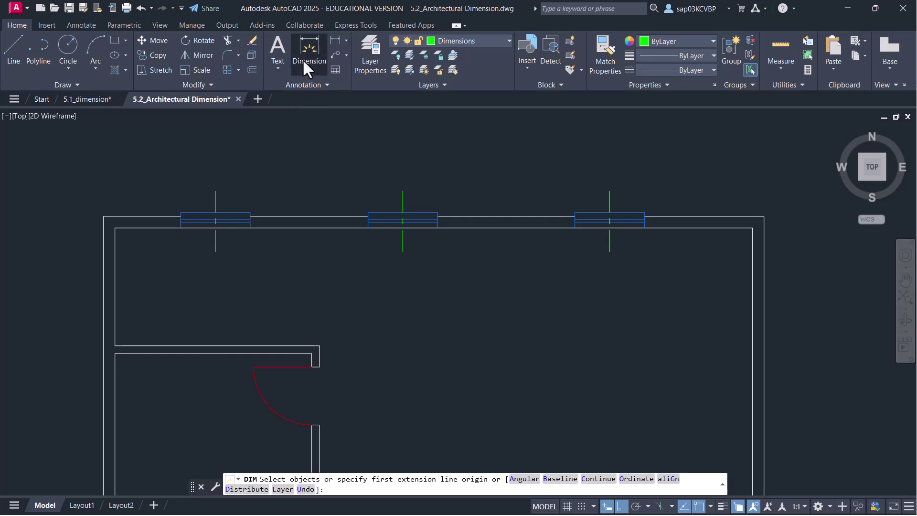
left_click(102, 215)
left_click(215, 191)
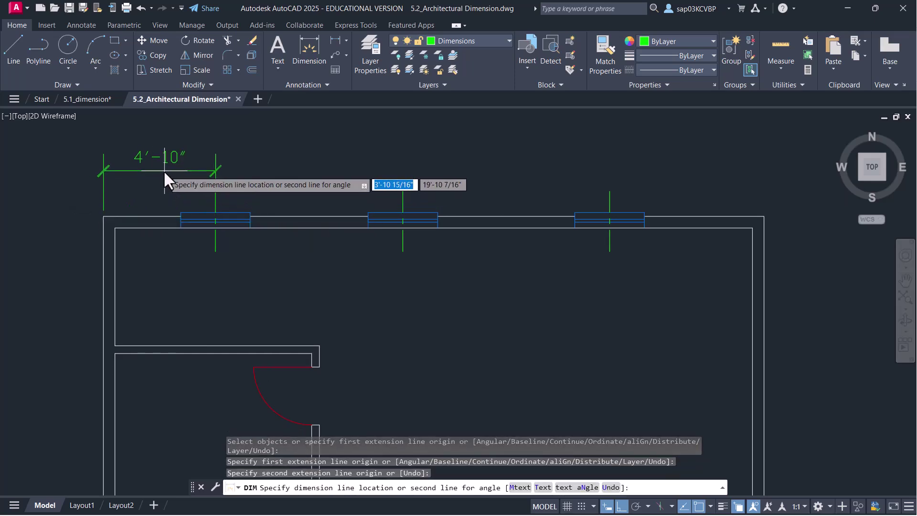
left_click(164, 171)
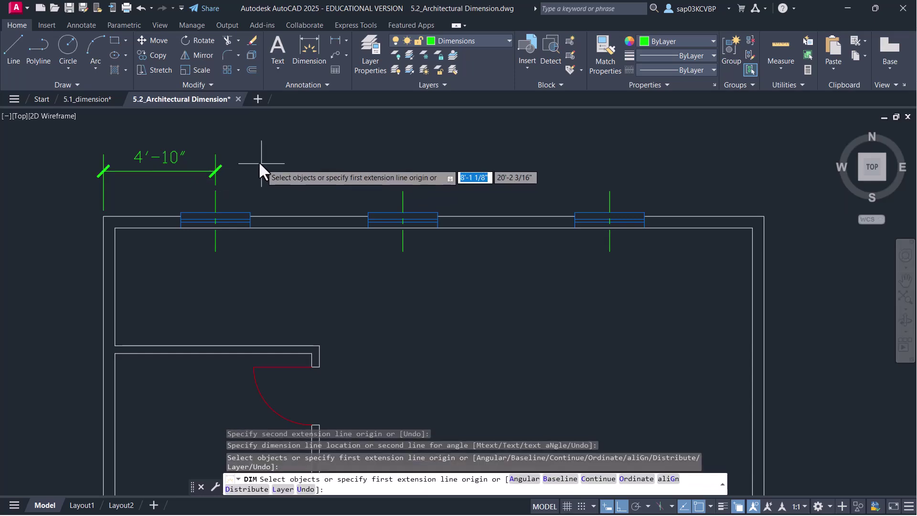
Continue the upper dimension through the second and third window centerlines to the plan's upper-right outer corner
left_click(82, 25)
left_click(316, 72)
left_click(403, 190)
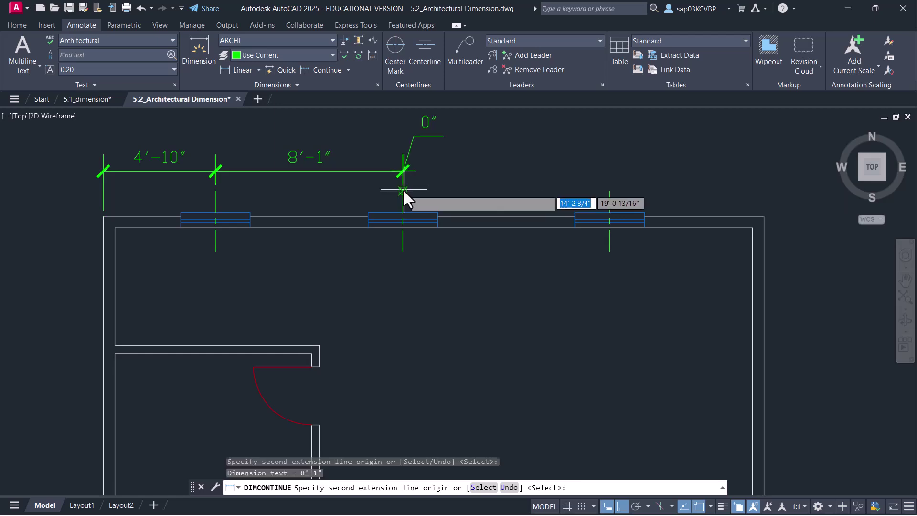
left_click(609, 191)
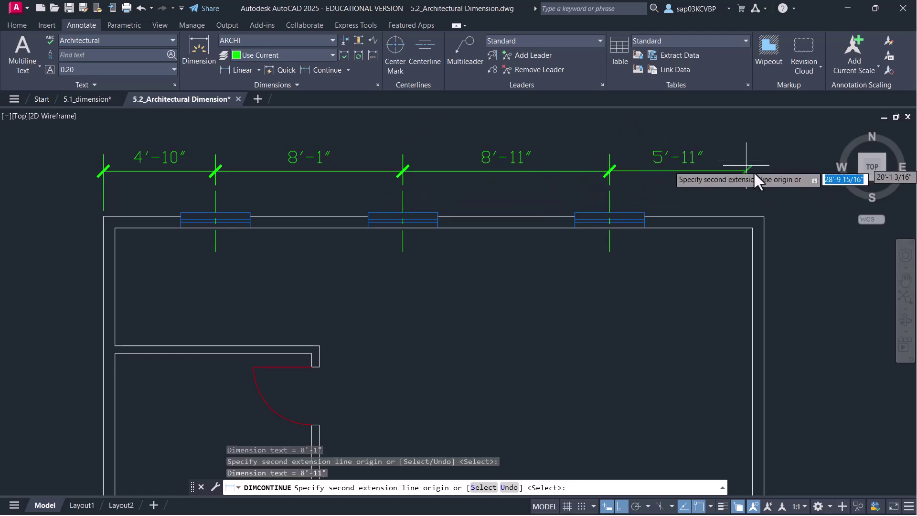
left_click(764, 217)
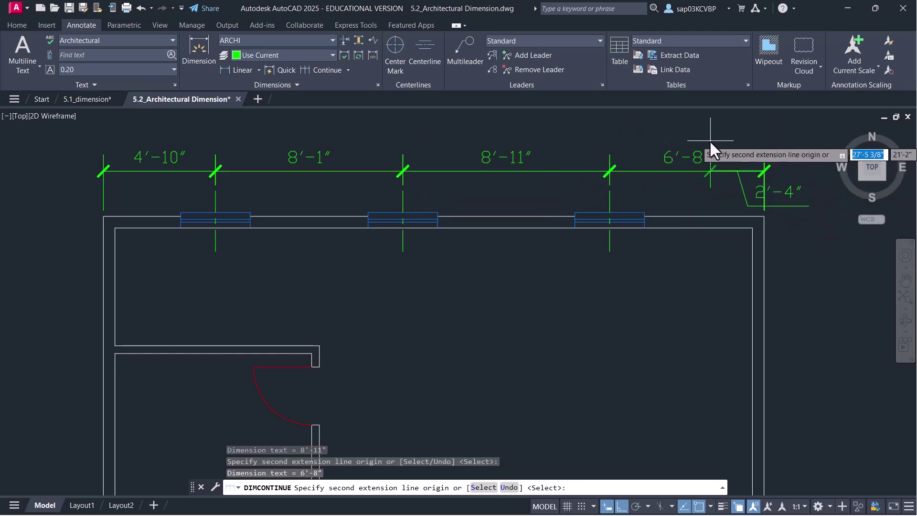
key("Return")
scroll(439, 230, "down", 2)
middle_click_drag(442, 256, 366, 228)
key("Return")
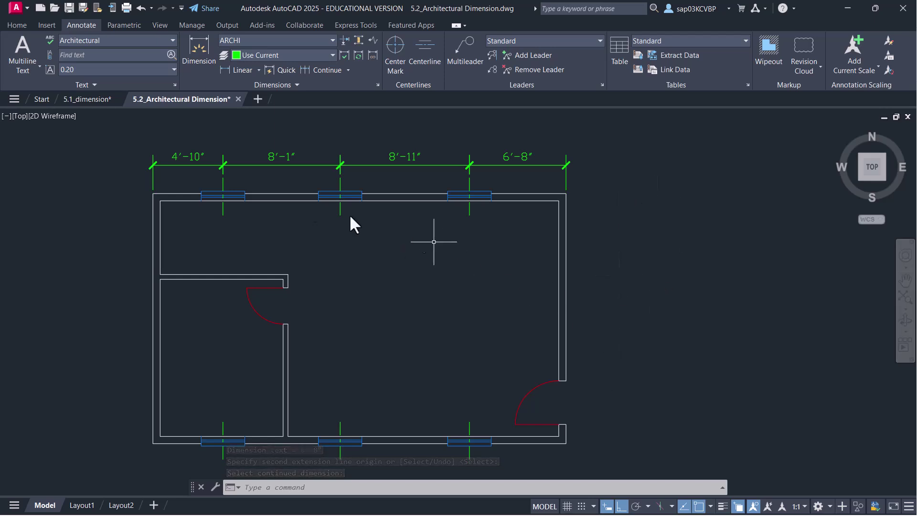
Add a vertical linear dimension outside the right wall from the upper-right outer corner to the upper edge of the door opening
left_click(227, 69)
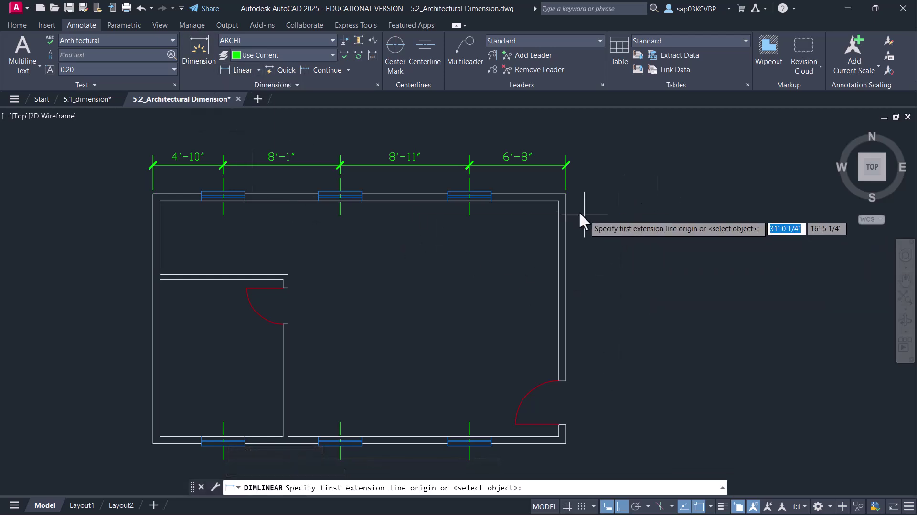
left_click(567, 194)
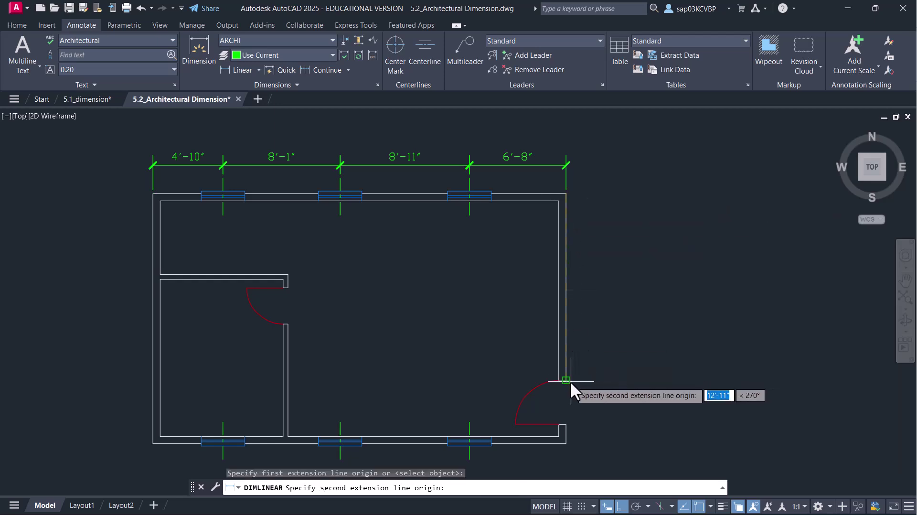
left_click(571, 381)
left_click(594, 335)
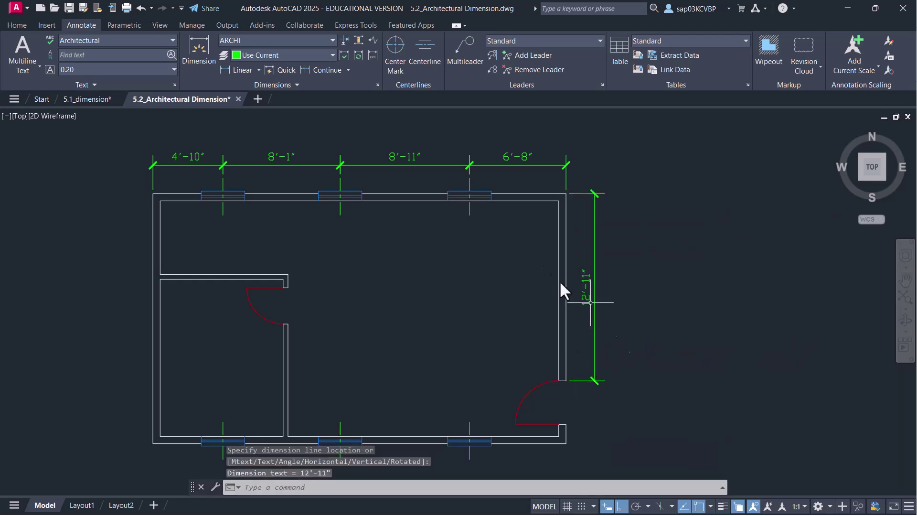
Continue the right wall's vertical dimension from the door opening to the plan's lower-right outer corner
left_click(307, 70)
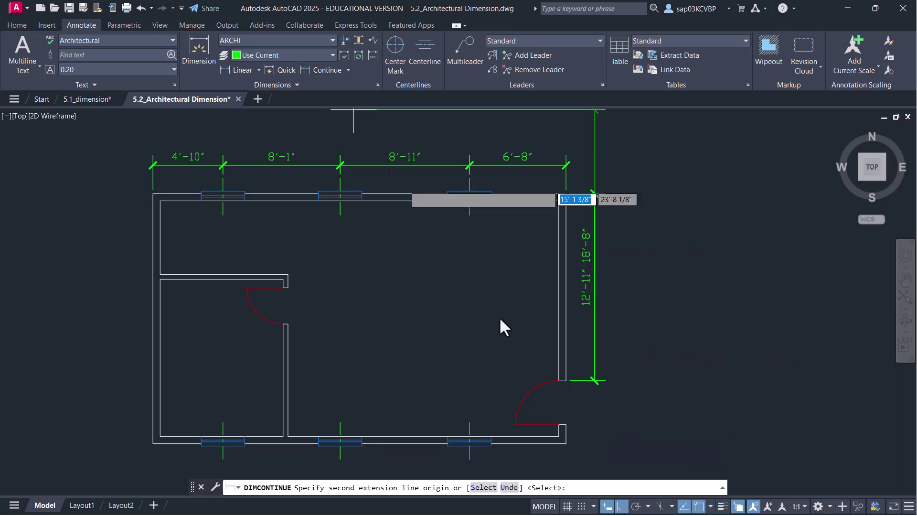
left_click(567, 444)
right_click(646, 382)
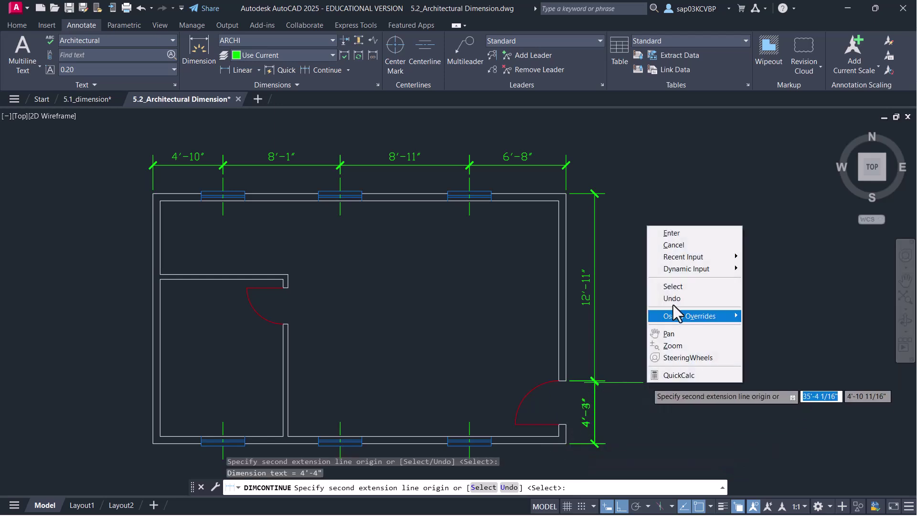
left_click(672, 232)
mouse_move(356, 337)
middle_mouse_down()
mouse_move(409, 317)
mouse_move(414, 327)
mouse_move(424, 280)
middle_mouse_up()
middle_click_drag(430, 348, 431, 314)
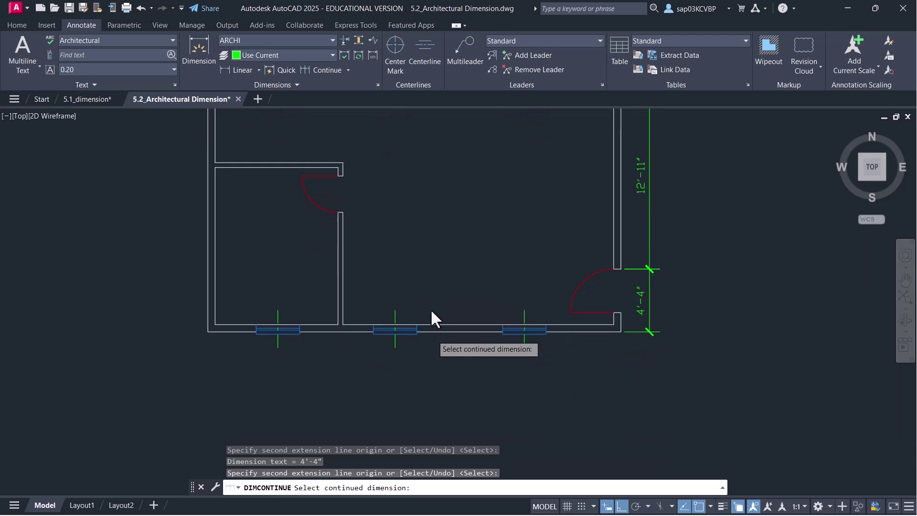
key("Return")
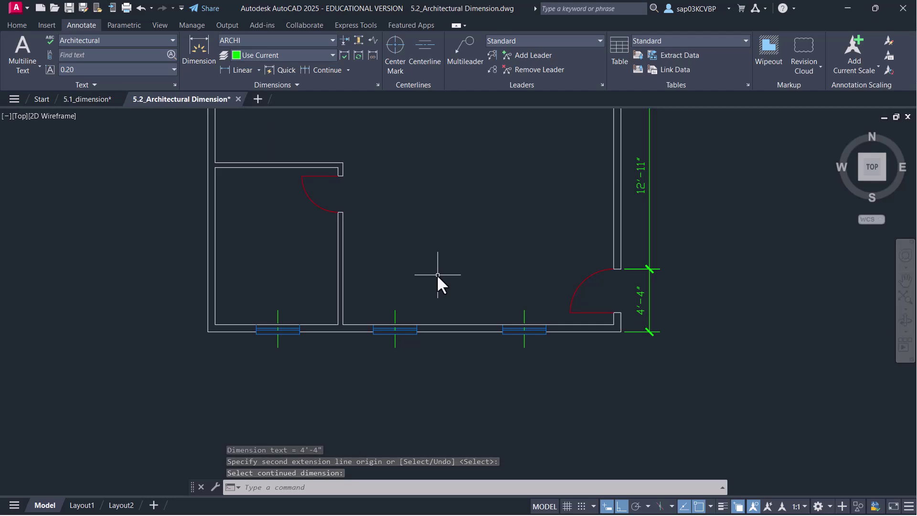
Dimension the horizontal distance from the plan's lower-left outer corner to the first lower window's centerline, placing it below the wall
left_click(198, 52)
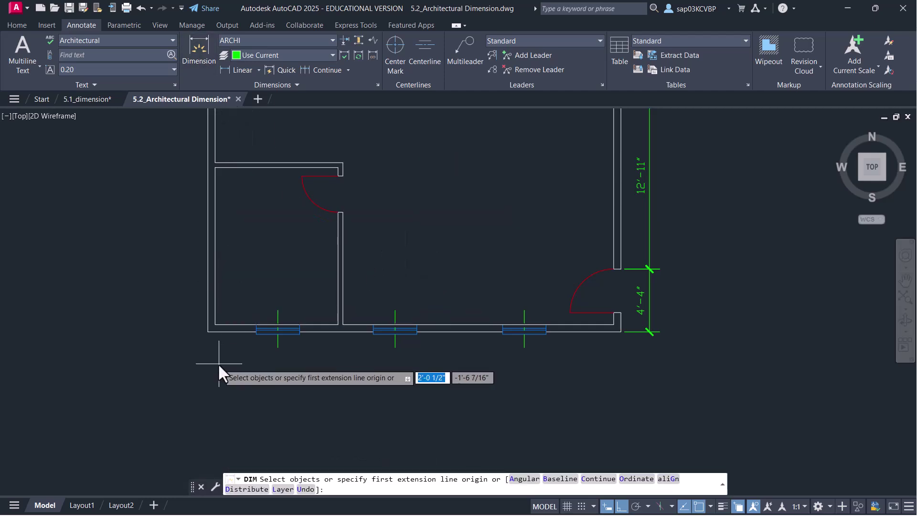
left_click(207, 331)
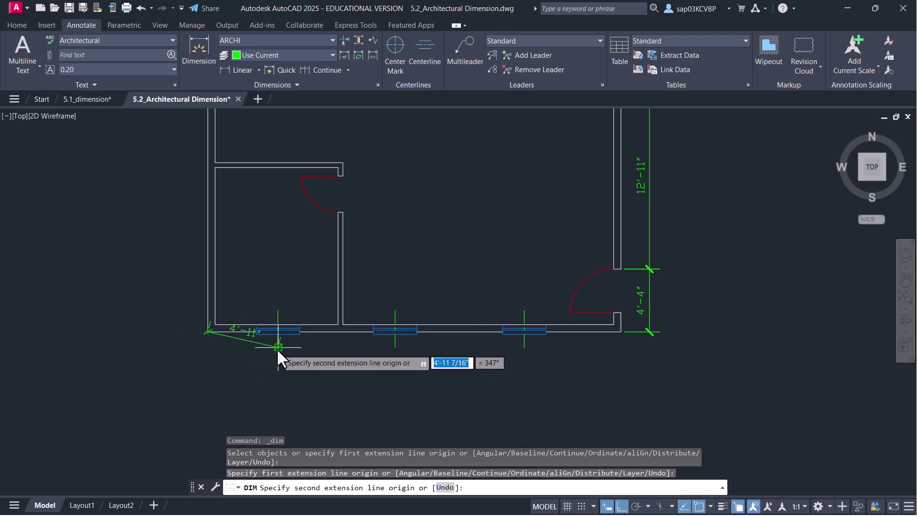
left_click(277, 349)
left_click(261, 361)
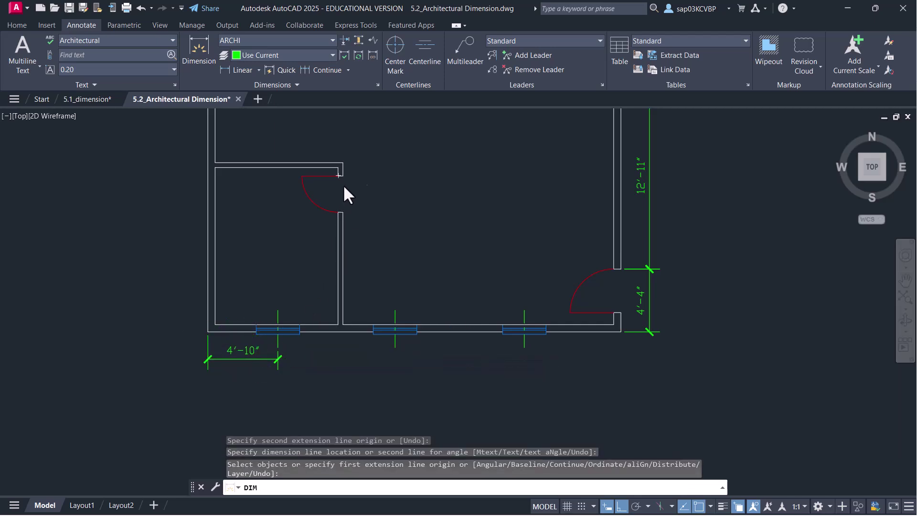
Continue the lower dimension through the second and third window centerlines to the plan's lower-right outer corner
left_click(326, 70)
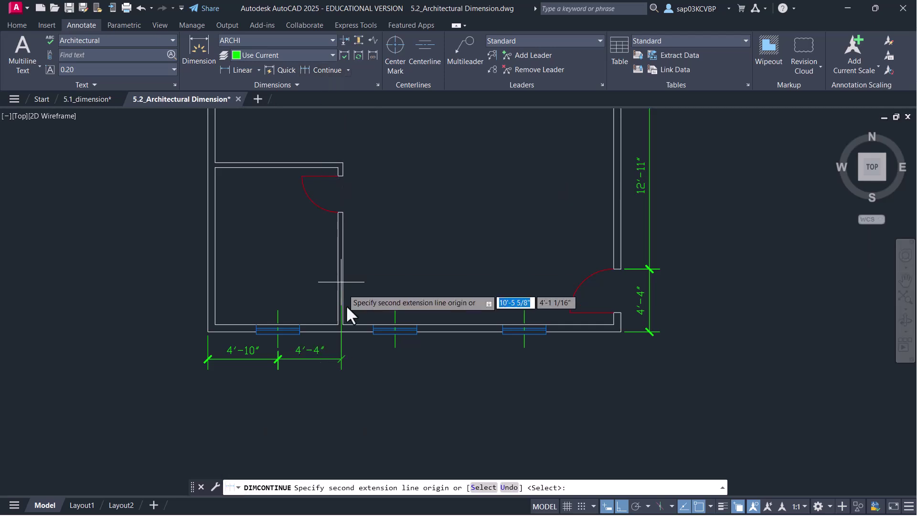
left_click(393, 349)
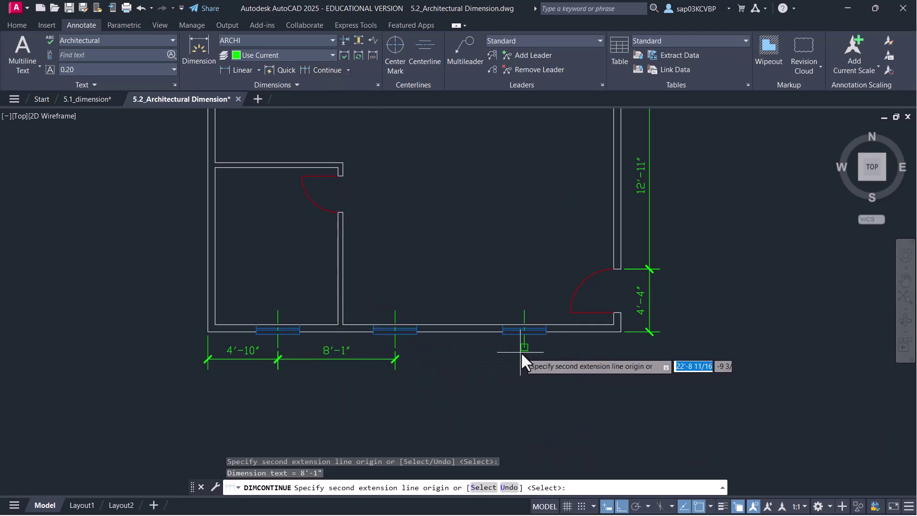
left_click(524, 350)
left_click(619, 331)
right_click(503, 231)
left_click(518, 250)
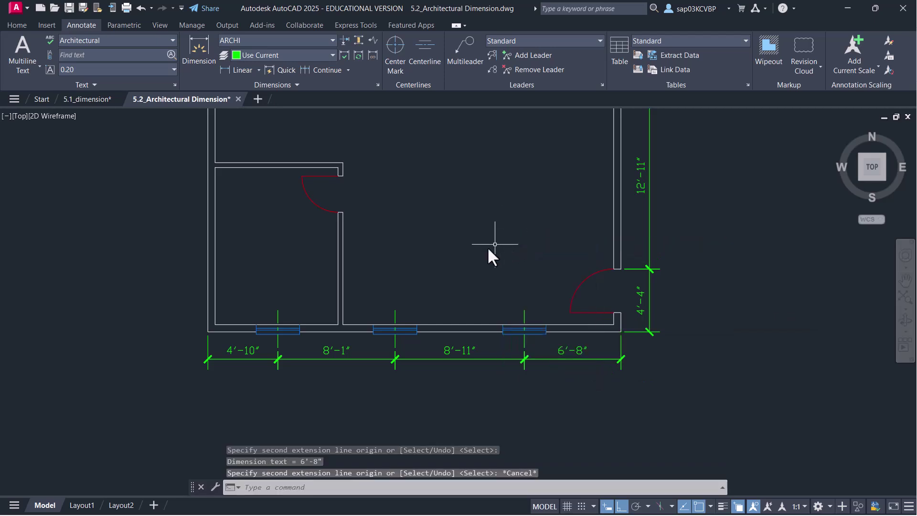
Add a vertical linear dimension across the interior door opening, placed on the large room's side of the partition wall
middle_click_drag(360, 231, 384, 285)
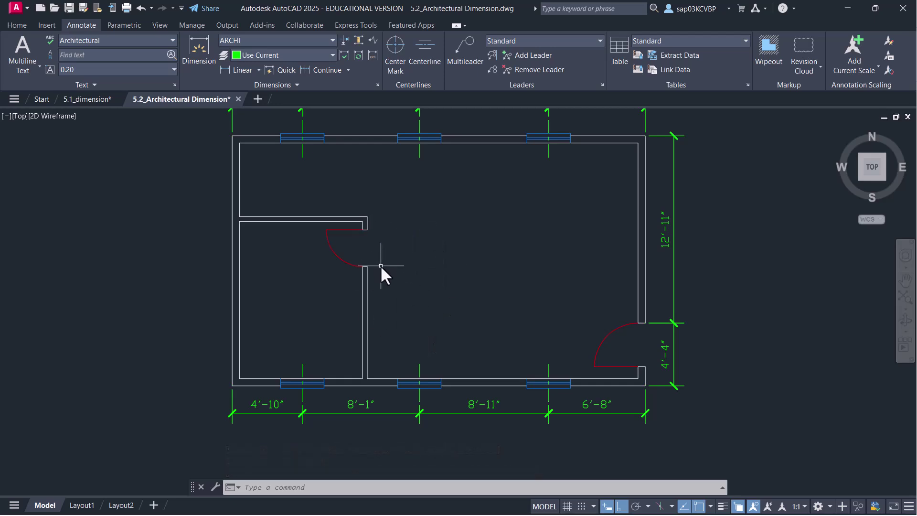
left_click(227, 70)
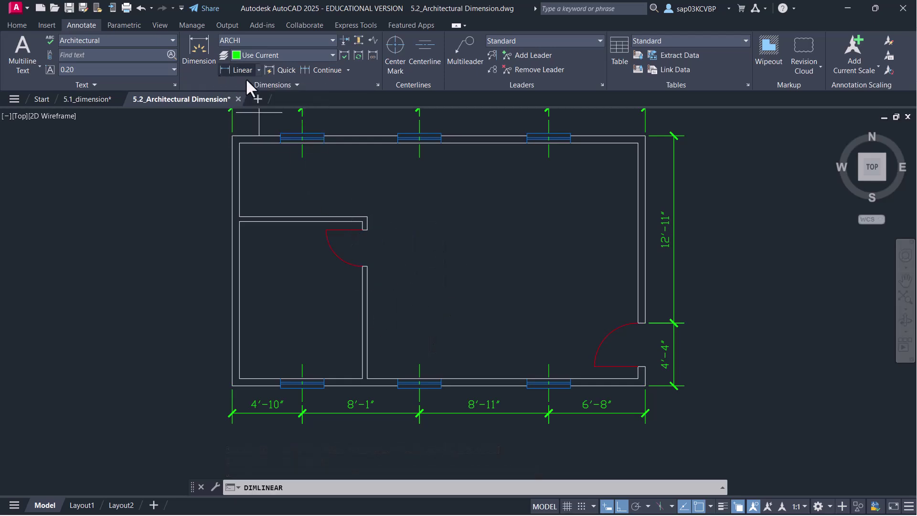
left_click(368, 266)
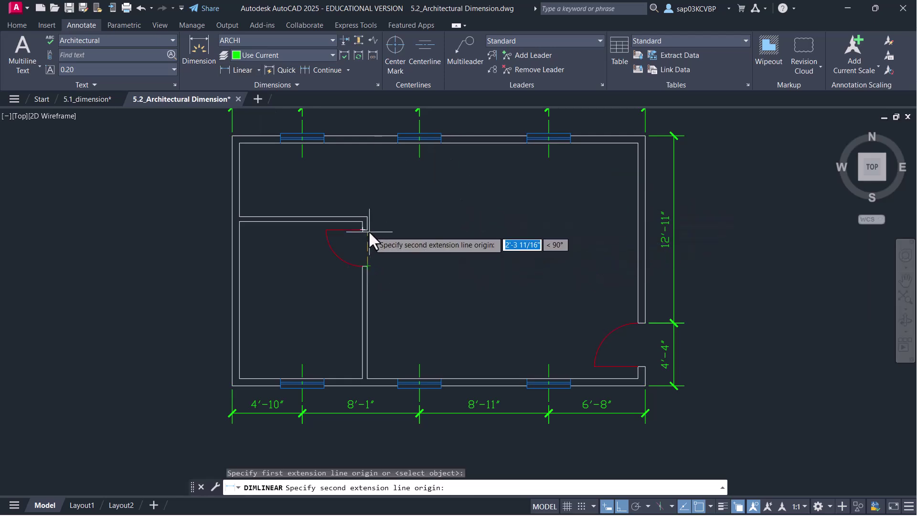
left_click(367, 230)
left_click(393, 245)
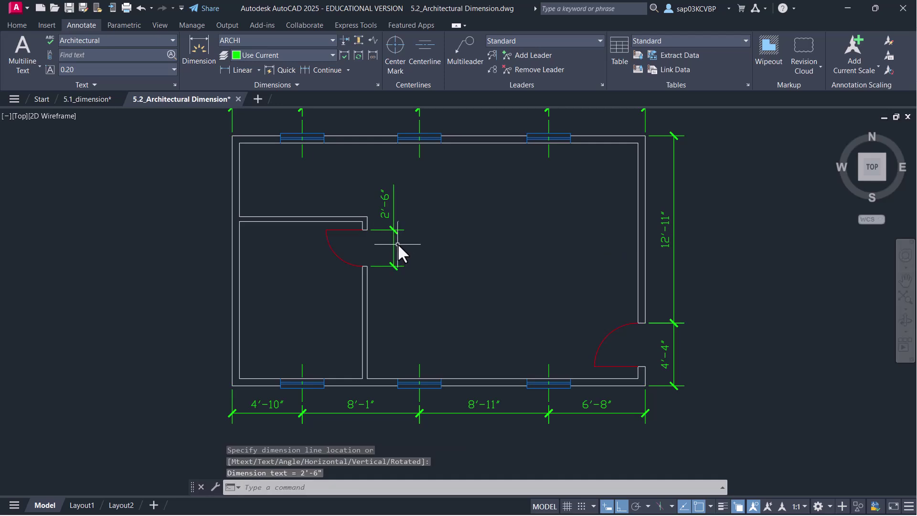
Continue the interior door opening's vertical dimension down to the inner face of the lower exterior wall
left_click(333, 73)
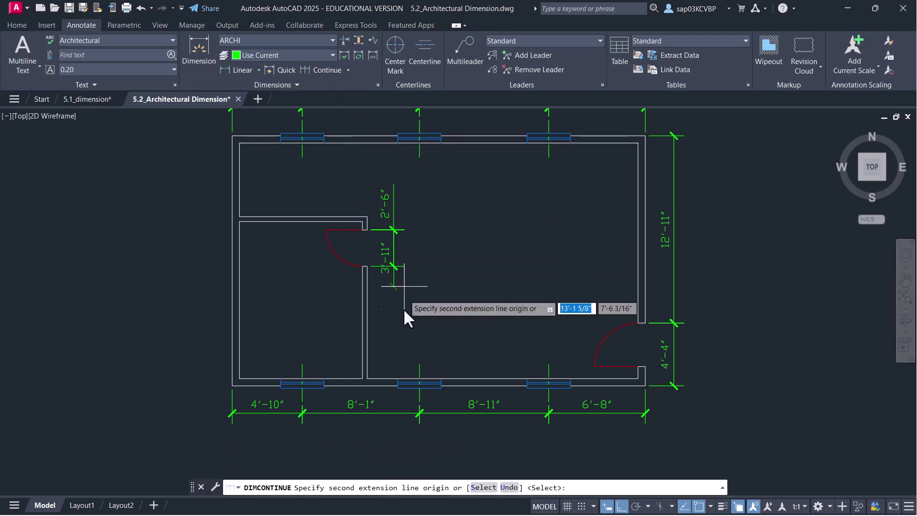
scroll(395, 362, "up", 4)
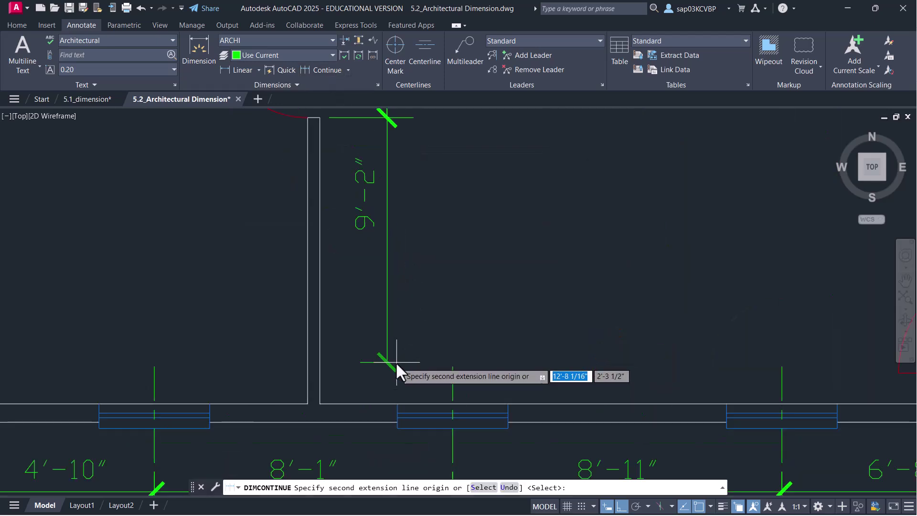
left_click(400, 404)
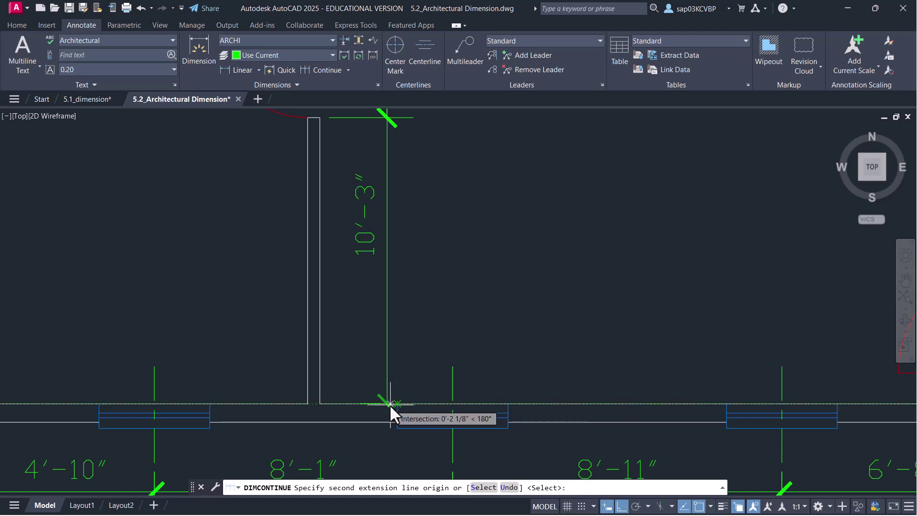
key("Return")
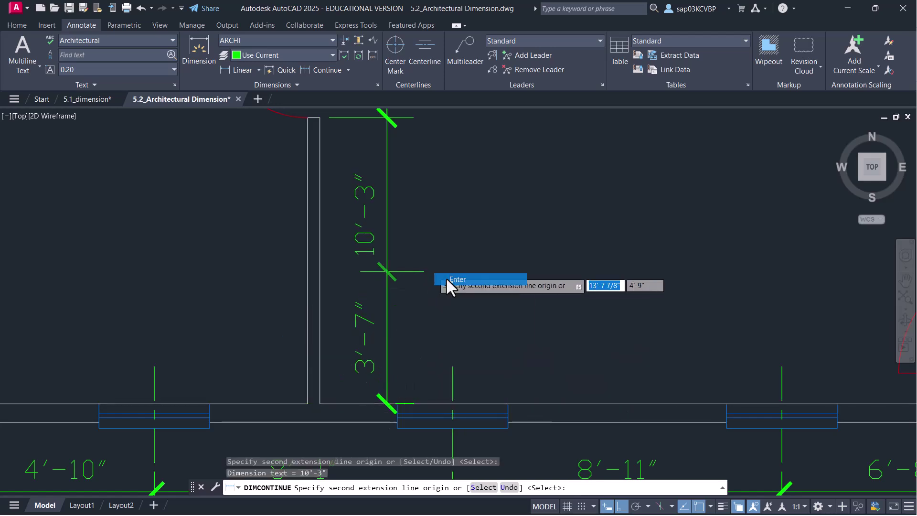
scroll(446, 277, "down", 4)
middle_click_drag(445, 277, 504, 319)
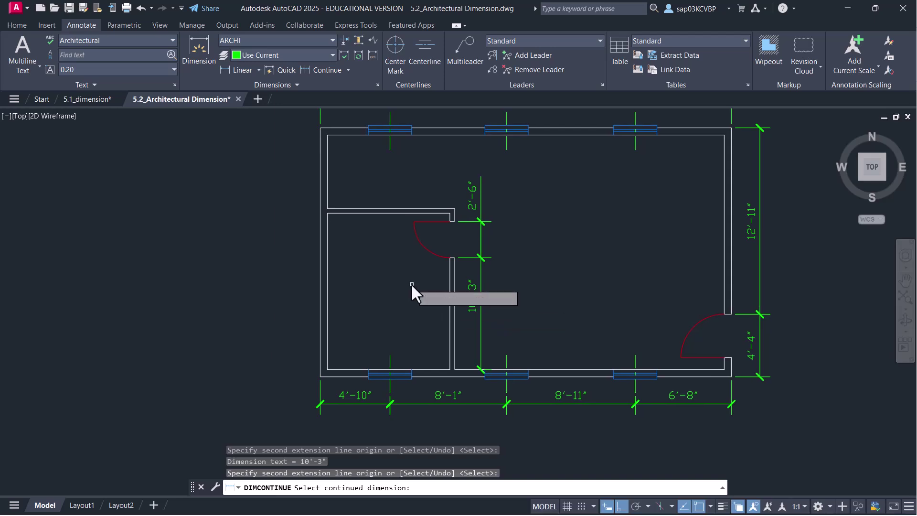
scroll(411, 283, "down", 2)
scroll(341, 263, "up", 2)
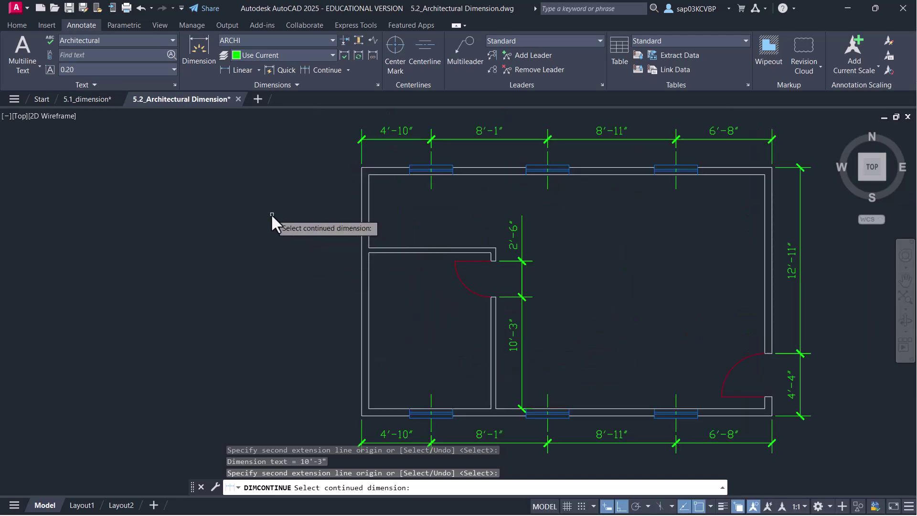
key("Return")
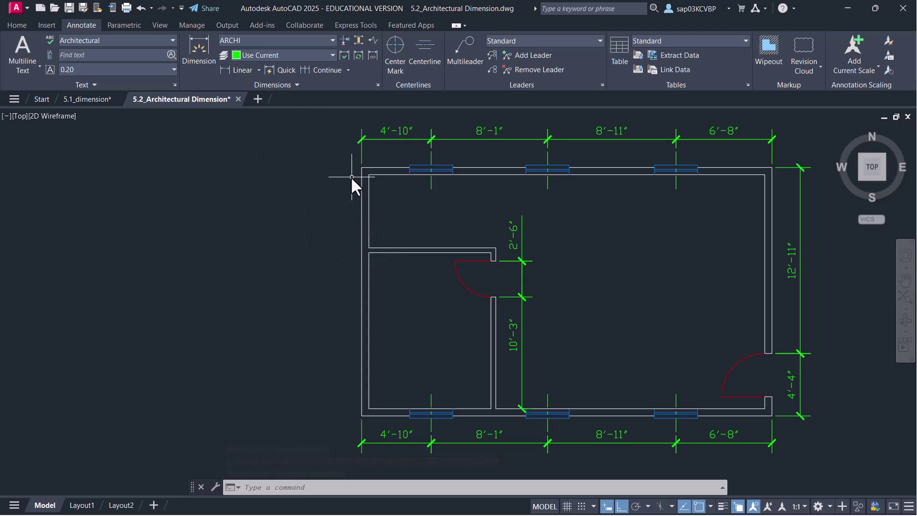
Add a vertical linear dimension for the horizontal partition wall's thickness, placed just outside the left exterior wall
left_click(236, 69)
scroll(367, 256, "up", 5)
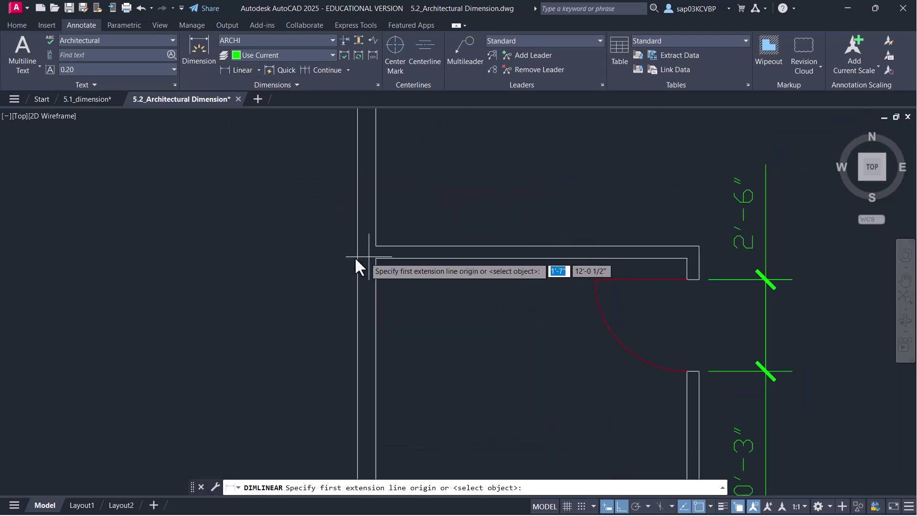
left_click(375, 246)
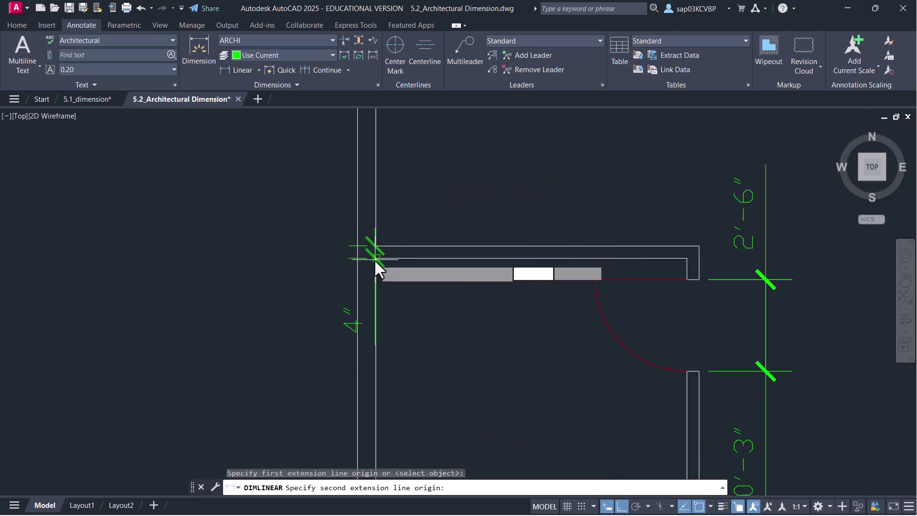
left_click(376, 258)
left_click(322, 258)
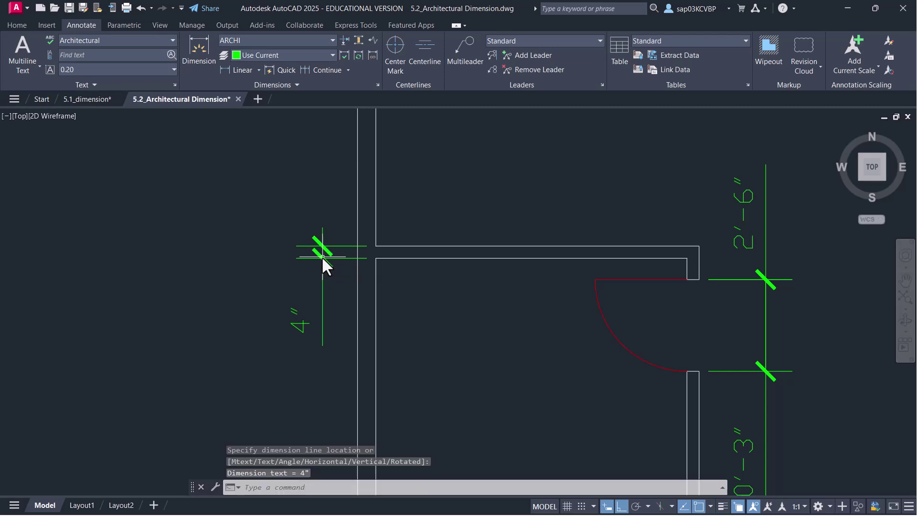
Continue the partition thickness dimension down to the plan's lower-left outer corner
left_click(318, 70)
scroll(317, 340, "down", 5)
scroll(319, 295, "up", 5)
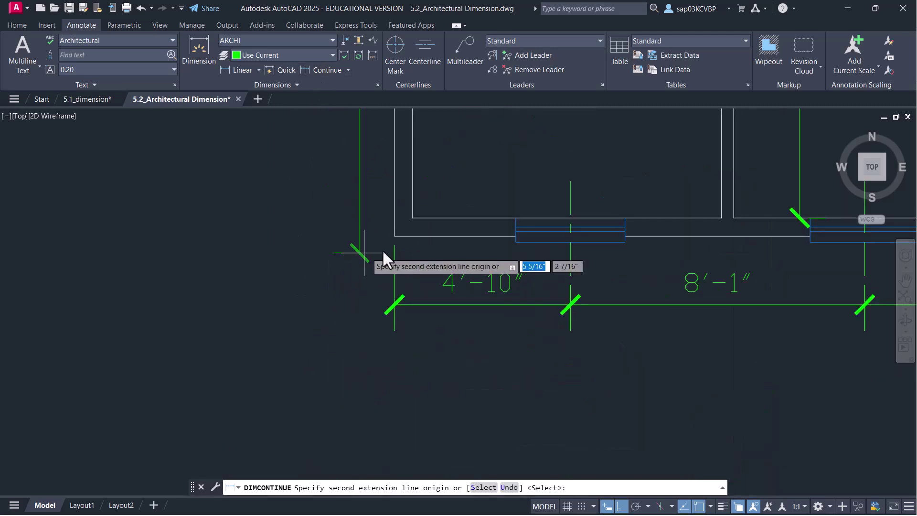
left_click(396, 235)
right_click(325, 196)
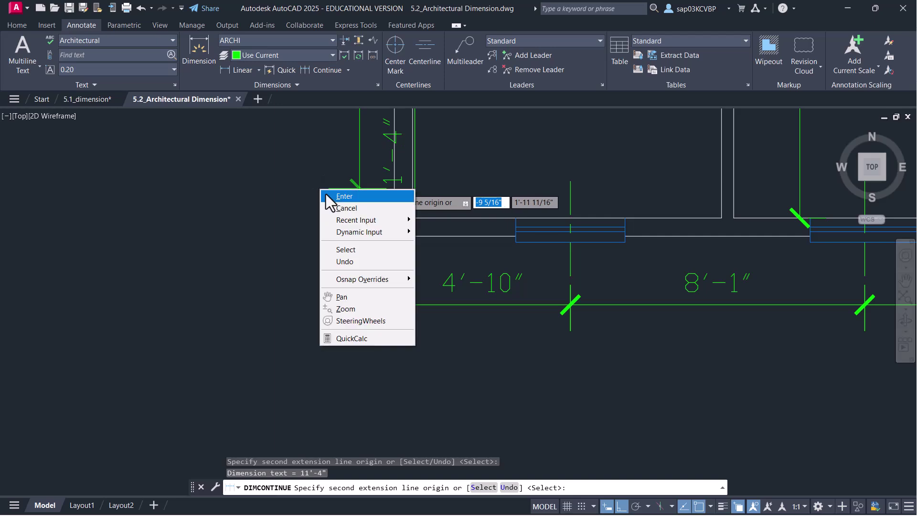
left_click(337, 195)
scroll(318, 268, "down", 5)
middle_click_drag(303, 372, 306, 388)
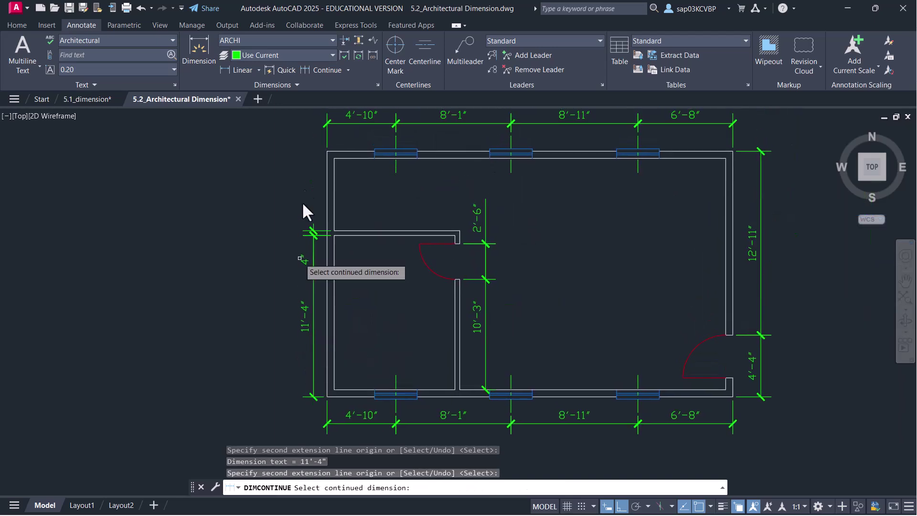
Dimension the plan's overall height between its left outer corners, placing it outside the left wall's existing dimension chain
left_click(236, 71)
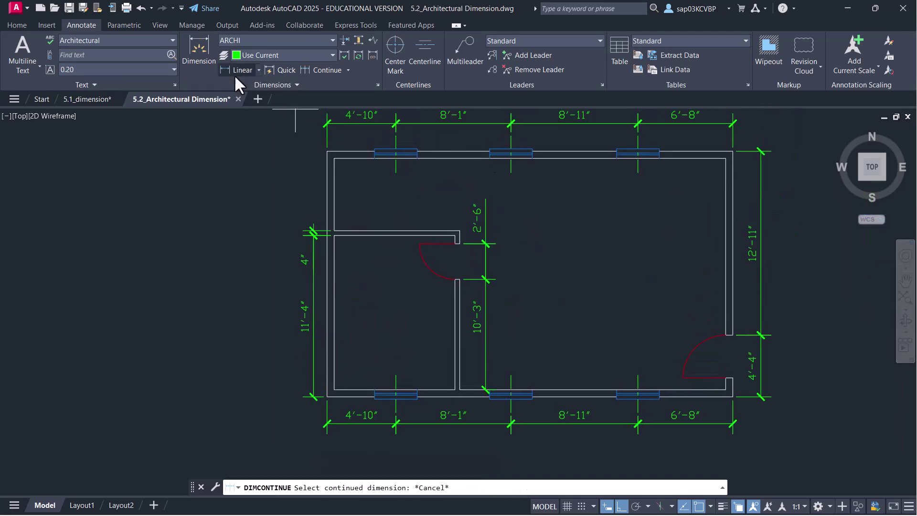
left_click(327, 152)
scroll(326, 399, "up", 2)
scroll(326, 401, "up", 2)
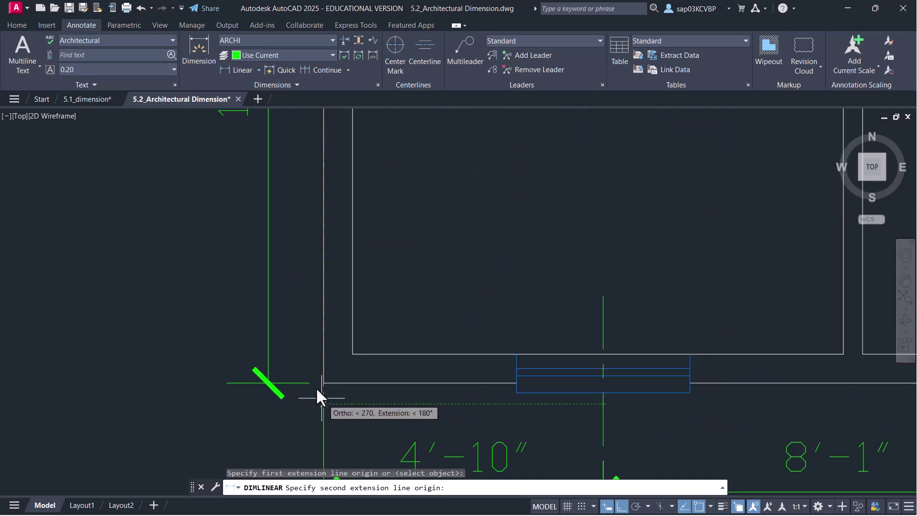
left_click(322, 381)
scroll(234, 311, "down", 5)
middle_click_drag(234, 311, 256, 363)
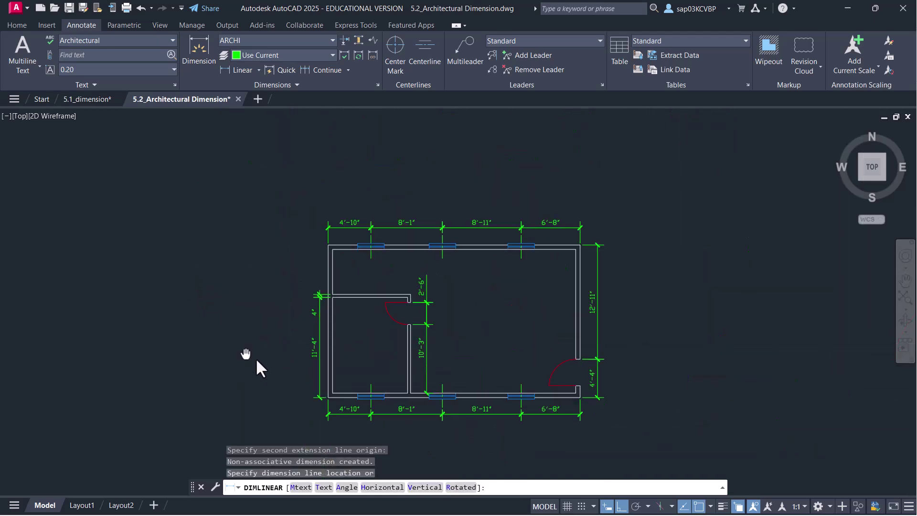
scroll(306, 344, "up", 2)
left_click(315, 332)
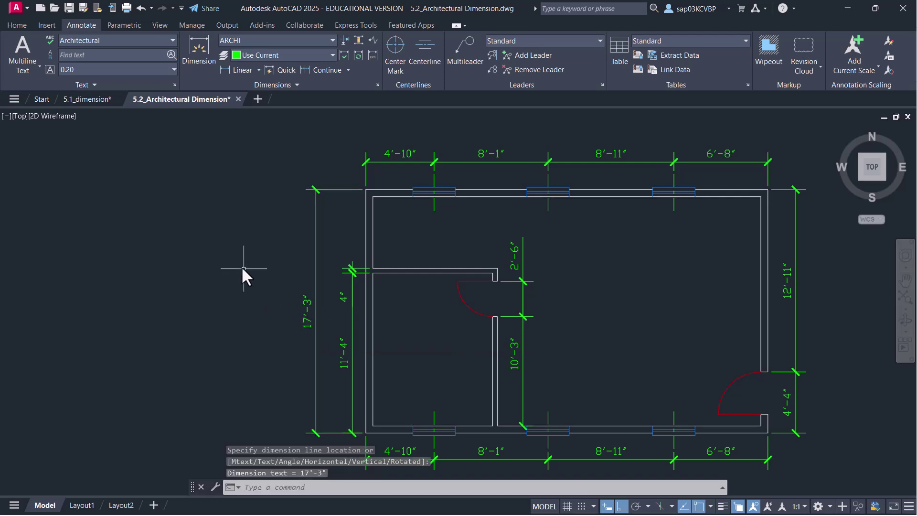
right_click(243, 267)
left_click(255, 273)
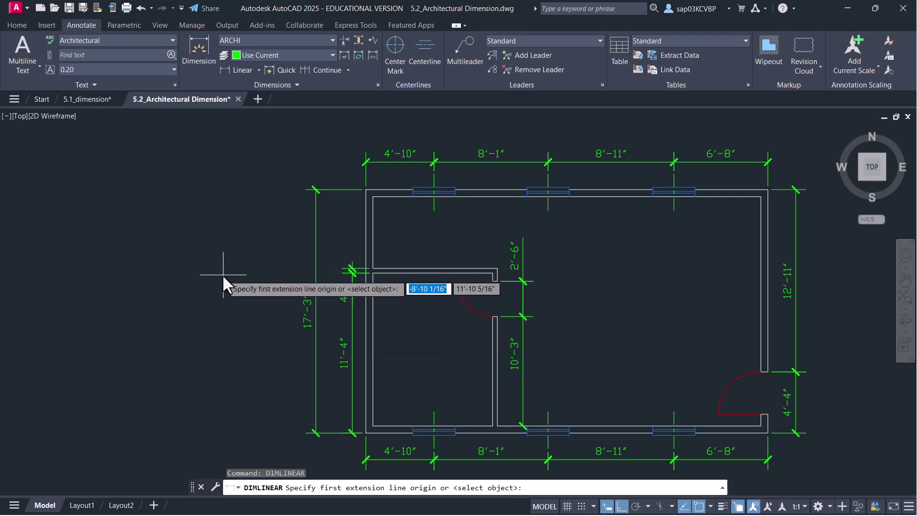
key("Escape")
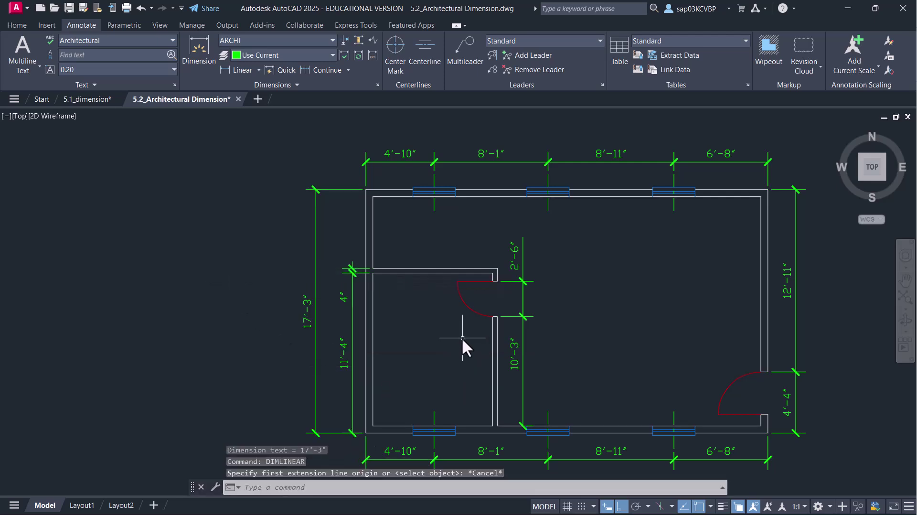
Dimension the plan's overall width between its upper outer corners, placed above the window dimension chain, and save the drawing
middle_click_drag(590, 284, 445, 384)
scroll(271, 204, "up", 4)
middle_click_drag(597, 218, 496, 198)
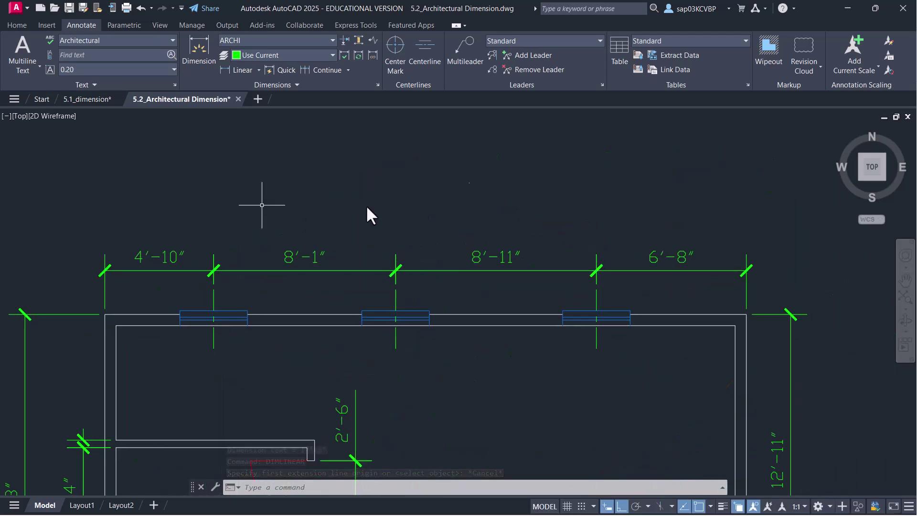
left_click(189, 49)
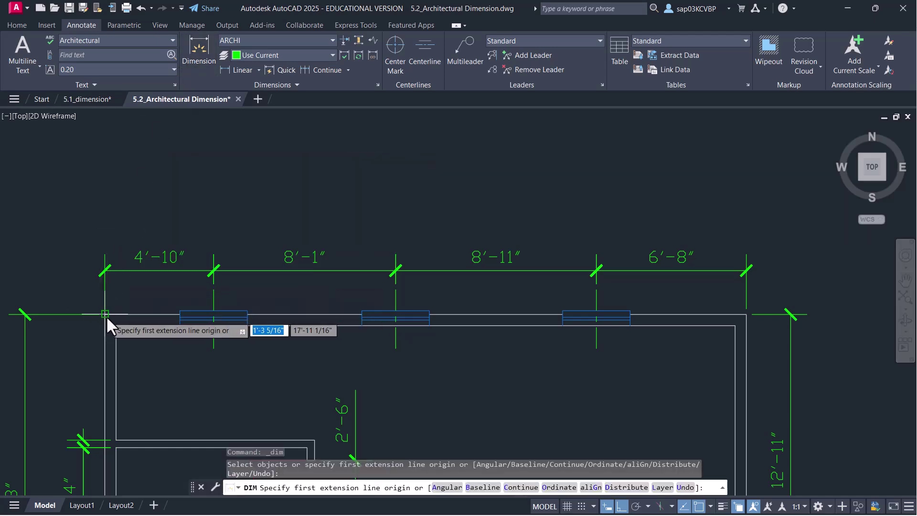
left_click(106, 314)
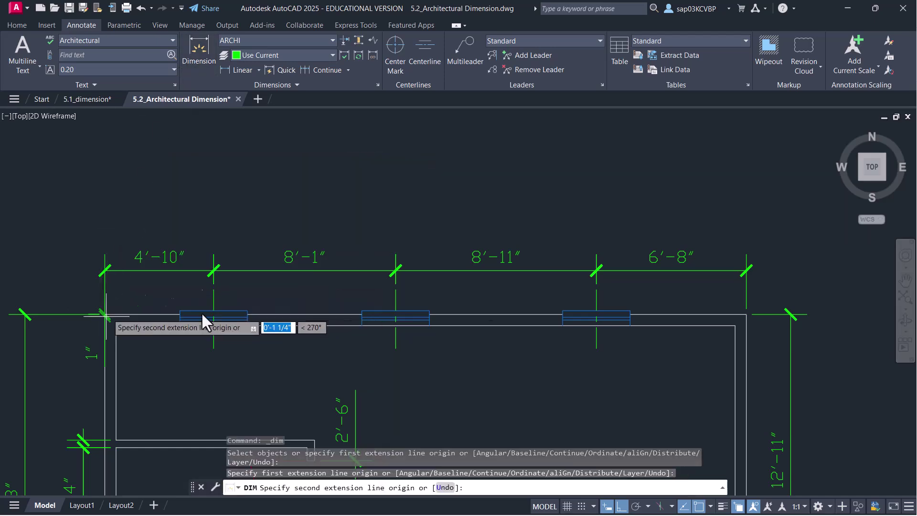
left_click(744, 316)
left_click(439, 210)
right_click(468, 160)
left_click(483, 168)
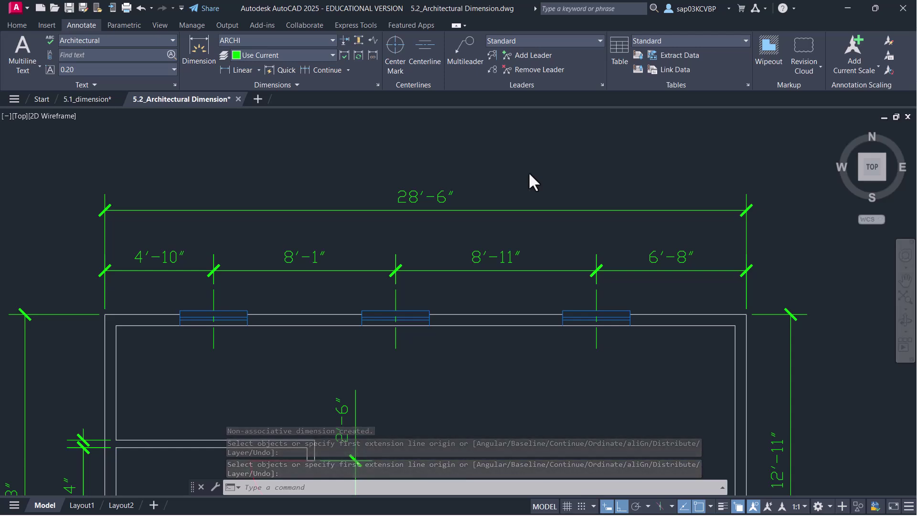
key("ctrl+s")
In the ARCHI dimension style's text settings, change the Standard text style's font to Times New Roman, make it current and save the change
type("d")
key("Return")
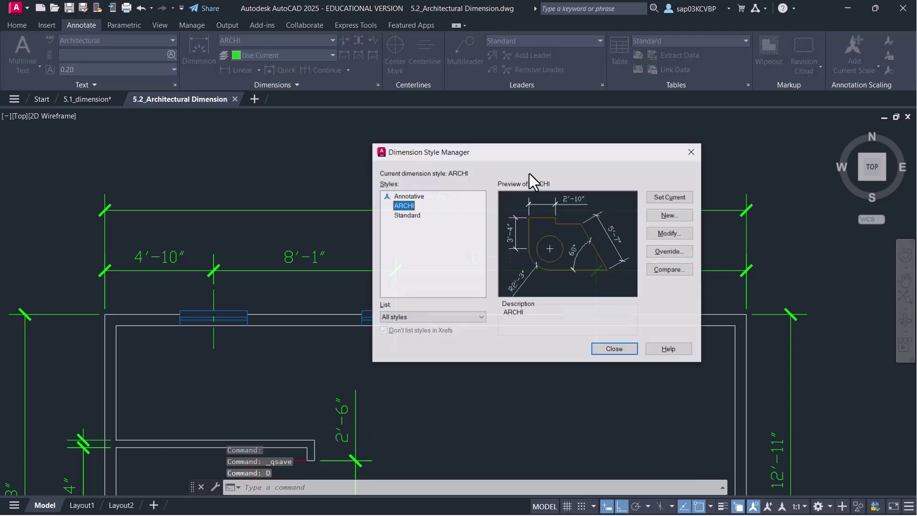
left_click(672, 233)
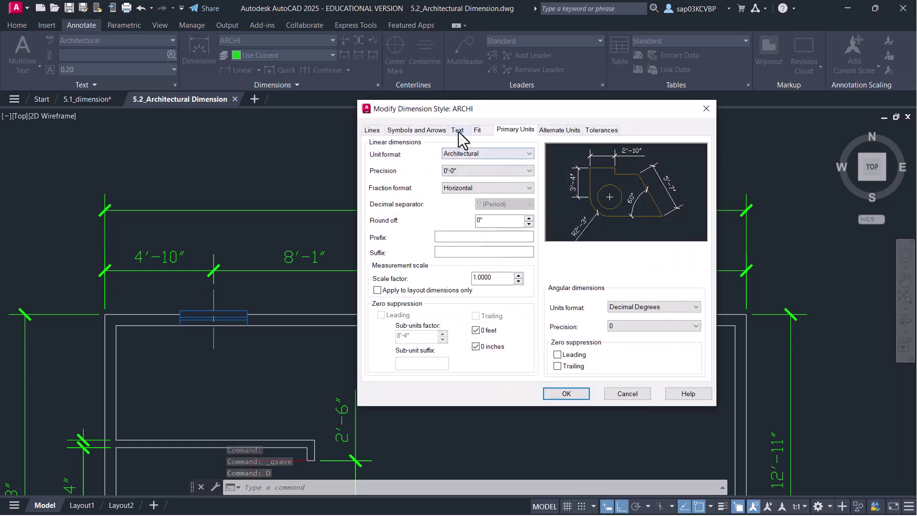
left_click(458, 131)
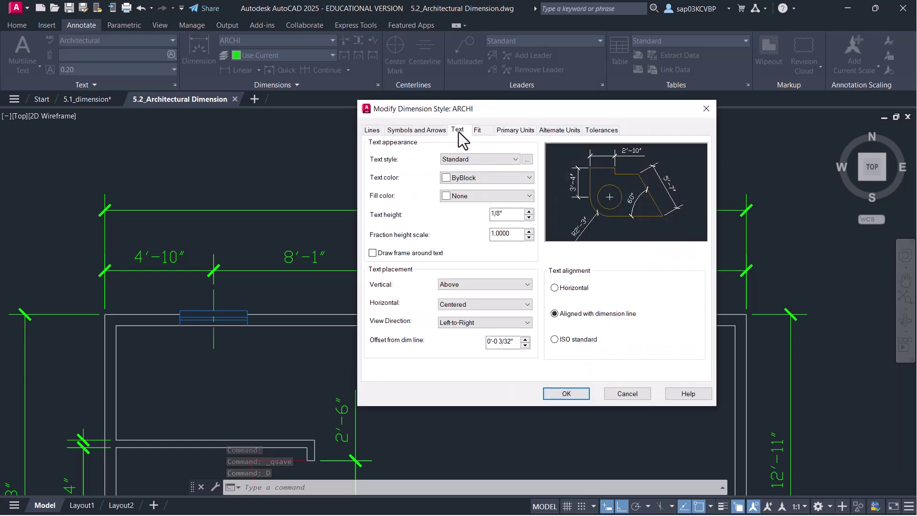
left_click(528, 162)
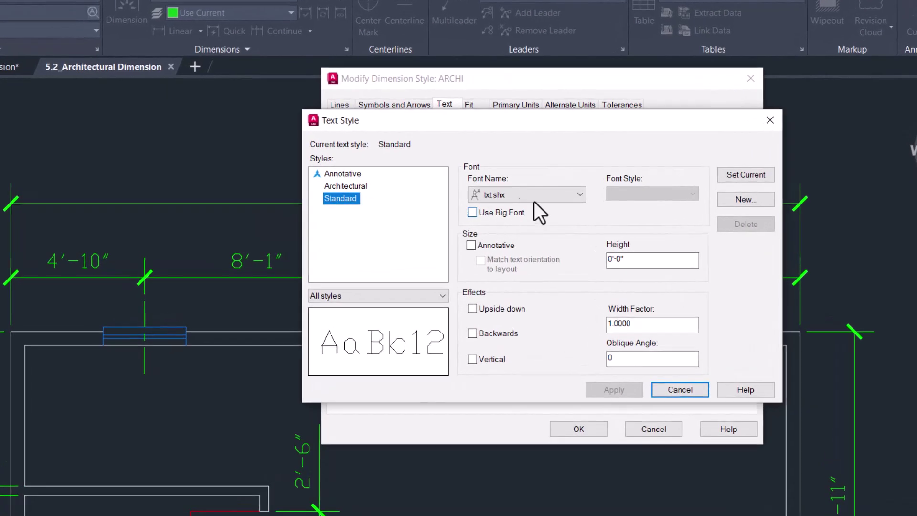
left_click(518, 193)
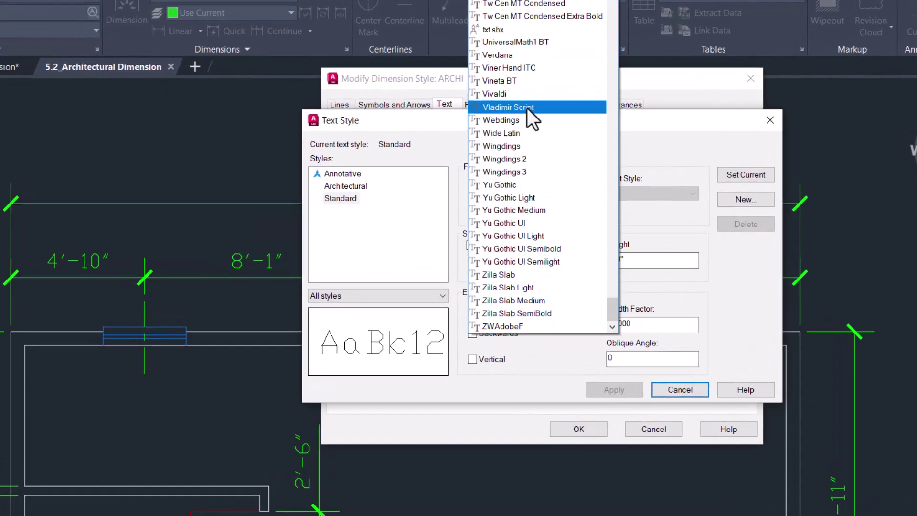
scroll(519, 56, "up", 5)
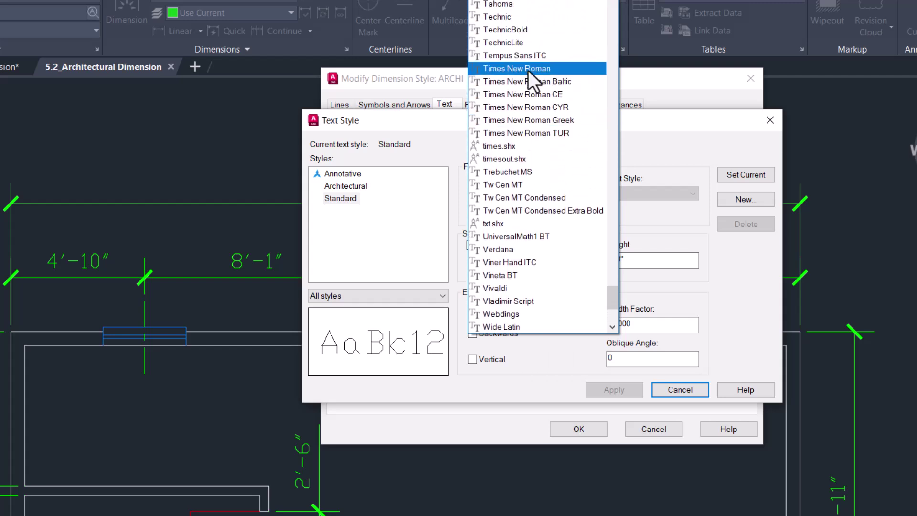
left_click(527, 69)
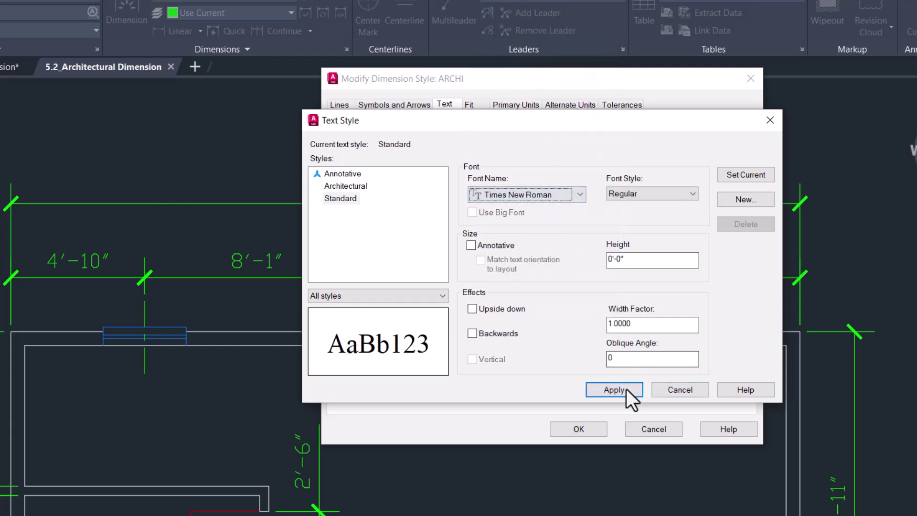
left_click(736, 176)
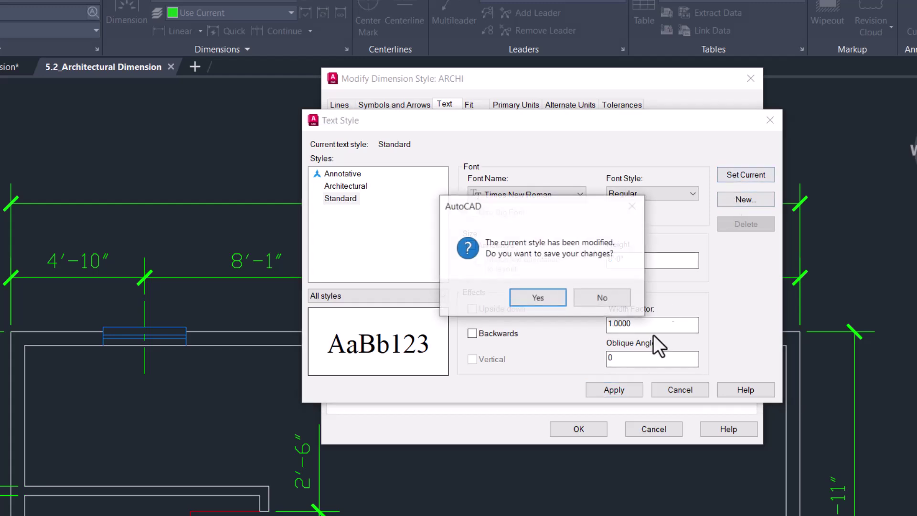
left_click(547, 299)
left_click(678, 391)
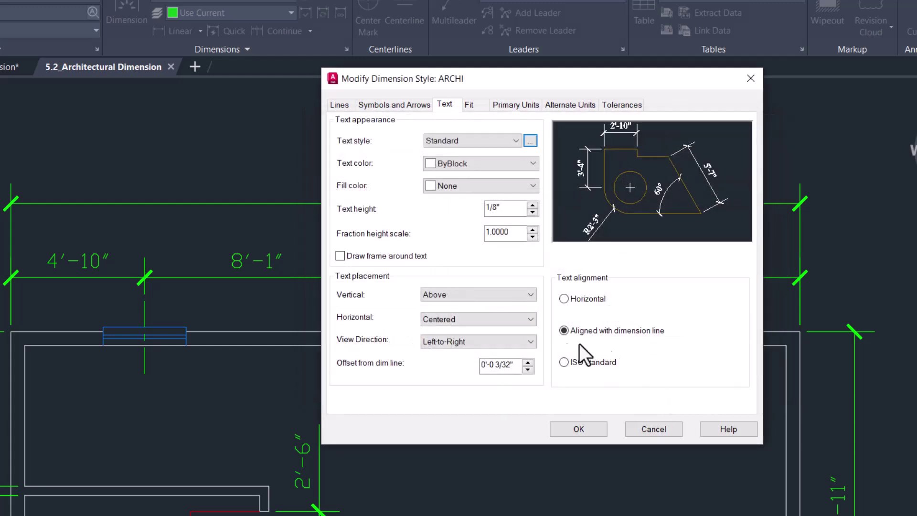
Accept the ARCHI dimension style changes, set ARCHI as the current style, and close the Dimension Style Manager
left_click(583, 428)
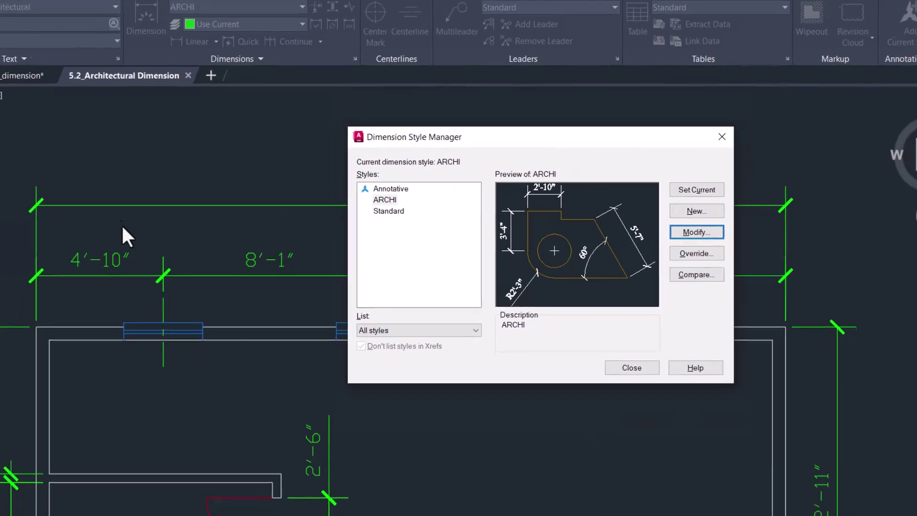
left_click(670, 196)
left_click(621, 349)
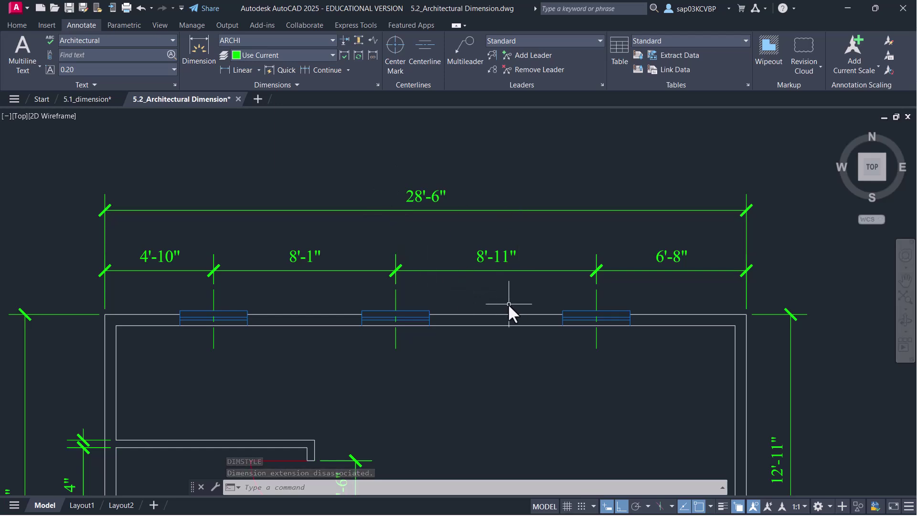
scroll(517, 308, "down", 2)
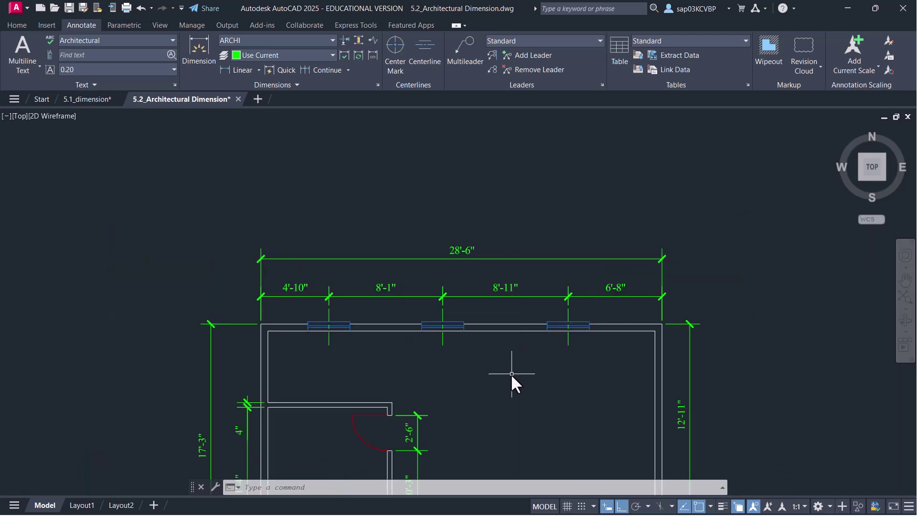
Start plotting the floor plan with AutoCAD PDF (High Quality Print).pc3 on ANSI A (11.00 x 8.50 Inches) paper
middle_click_drag(494, 319, 459, 259)
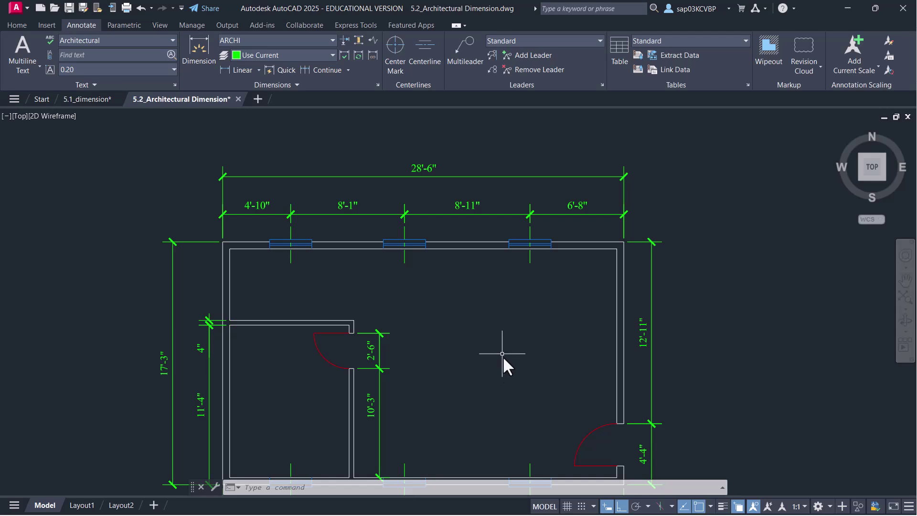
middle_click_drag(485, 371, 480, 330)
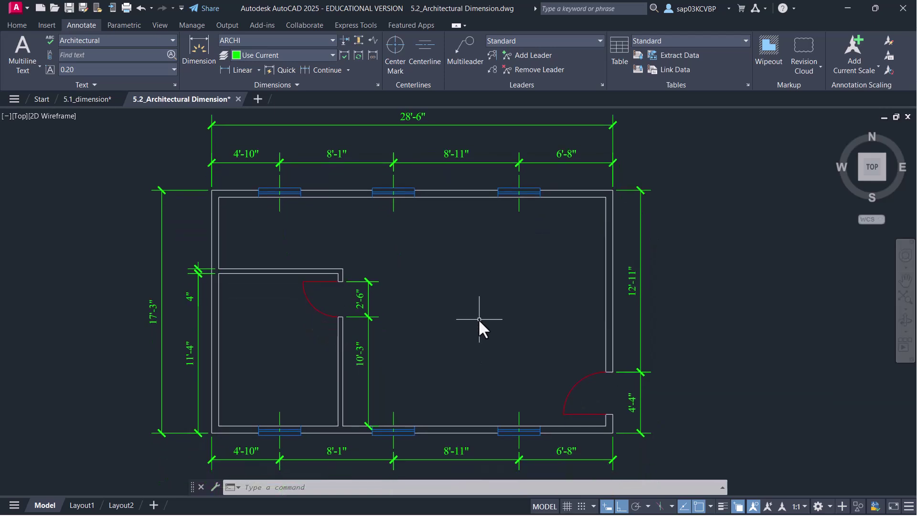
mouse_move(479, 319)
middle_mouse_down()
mouse_move(437, 314)
mouse_move(459, 325)
middle_mouse_up()
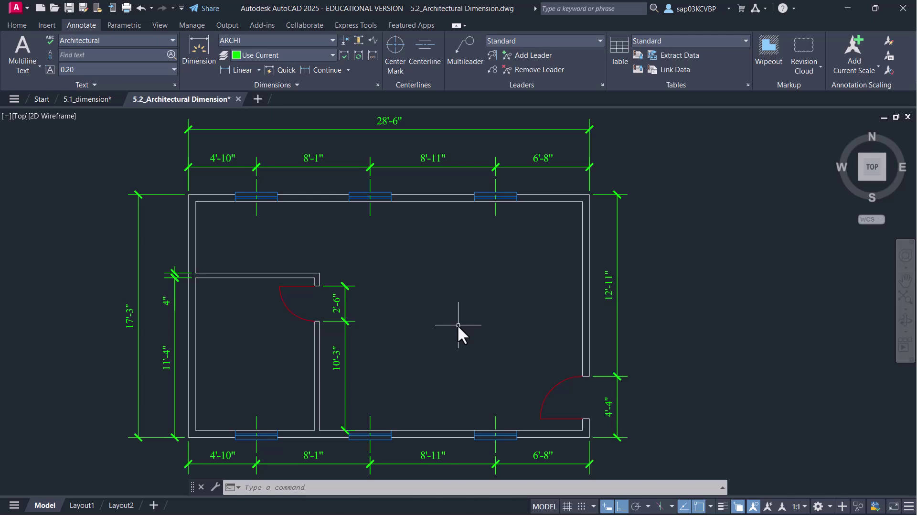
key("ctrl+p")
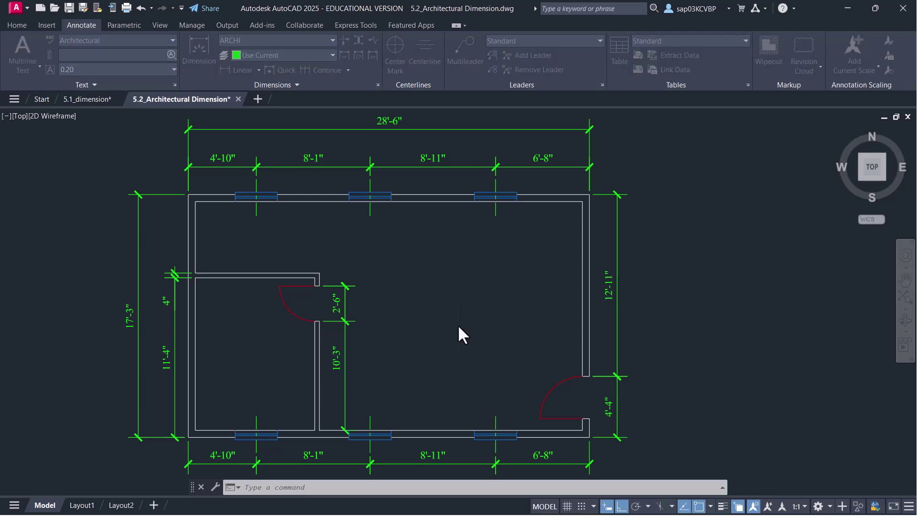
left_click(402, 293)
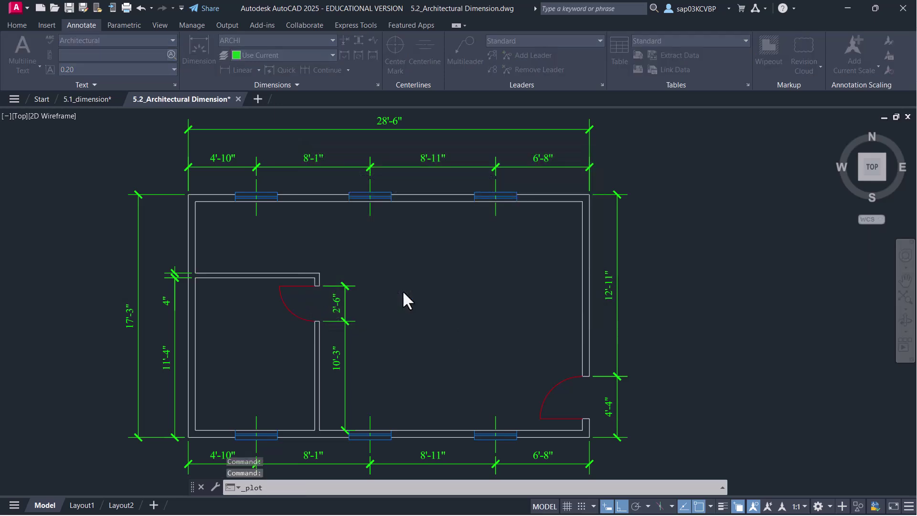
left_click(408, 179)
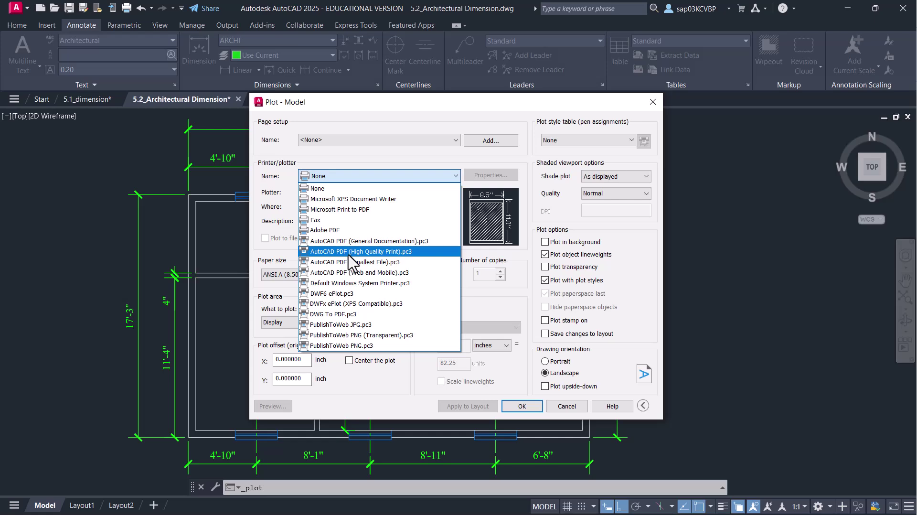
left_click(378, 253)
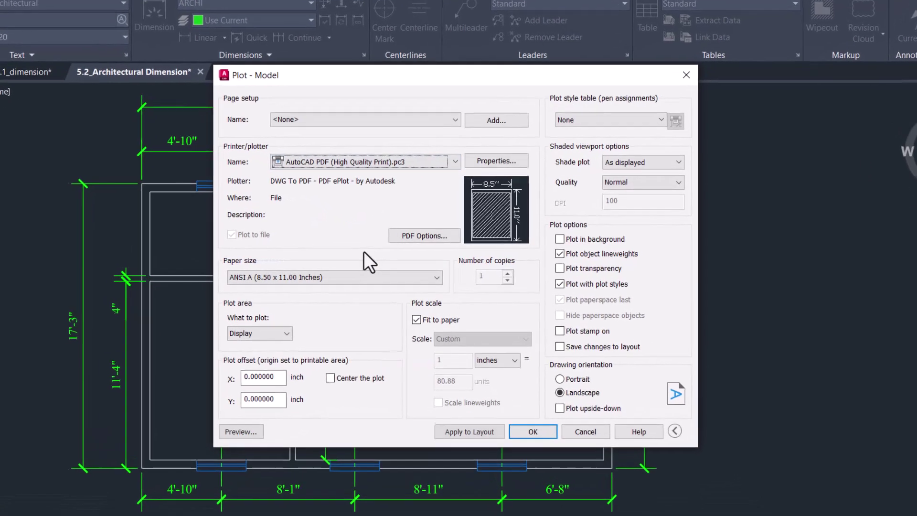
left_click(297, 278)
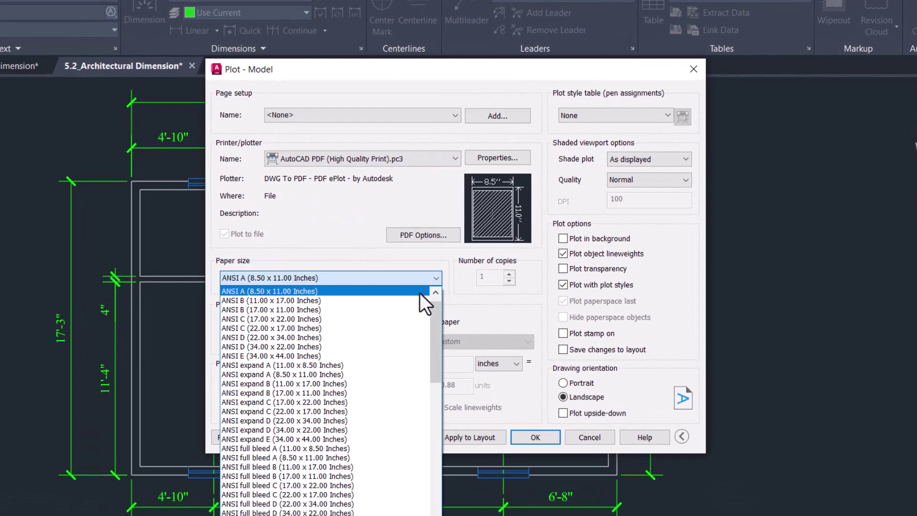
left_click(433, 293)
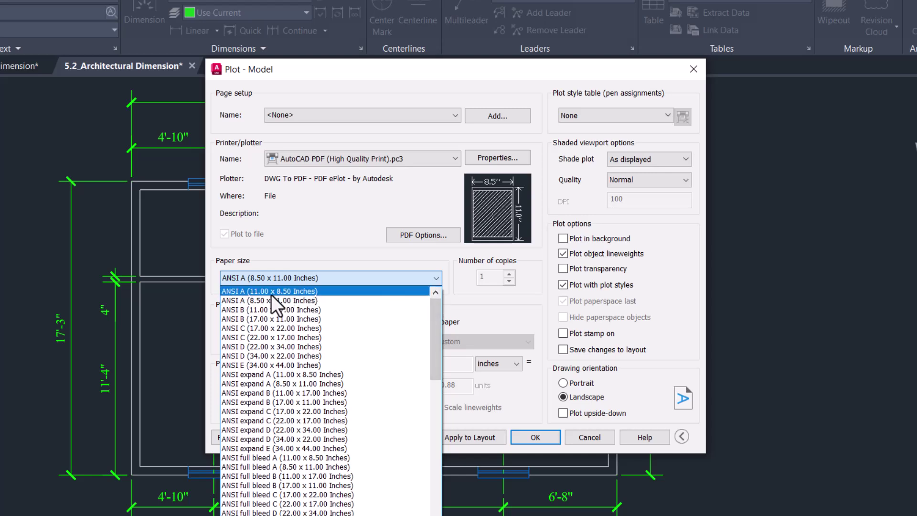
left_click(282, 291)
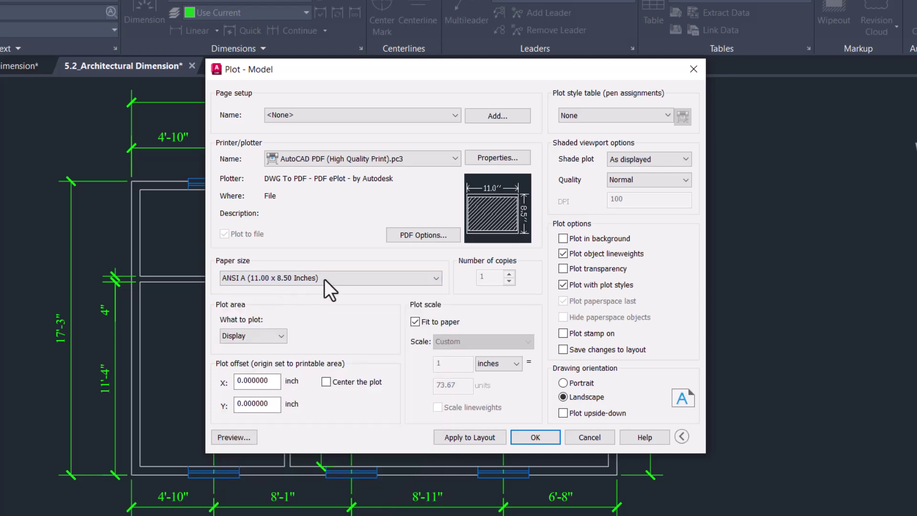
Set the plot area to Extents, center the plot, and turn off Fit to paper in favour of the 1/4" = 1'-0" scale
left_click_drag(388, 65, 408, 30)
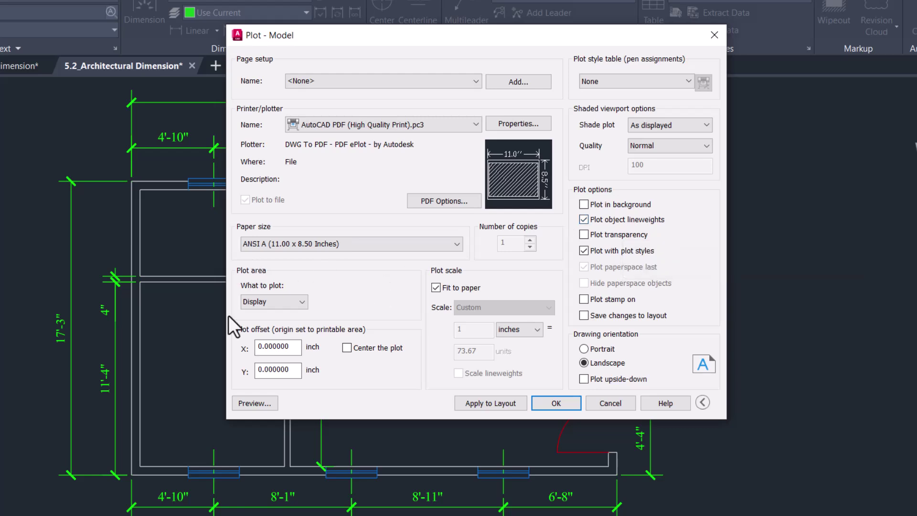
left_click(292, 304)
left_click(278, 319)
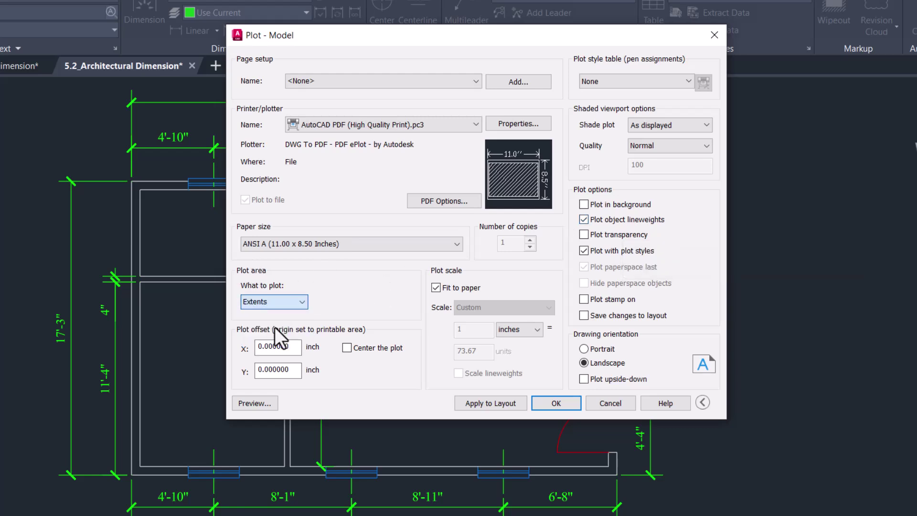
left_click(347, 349)
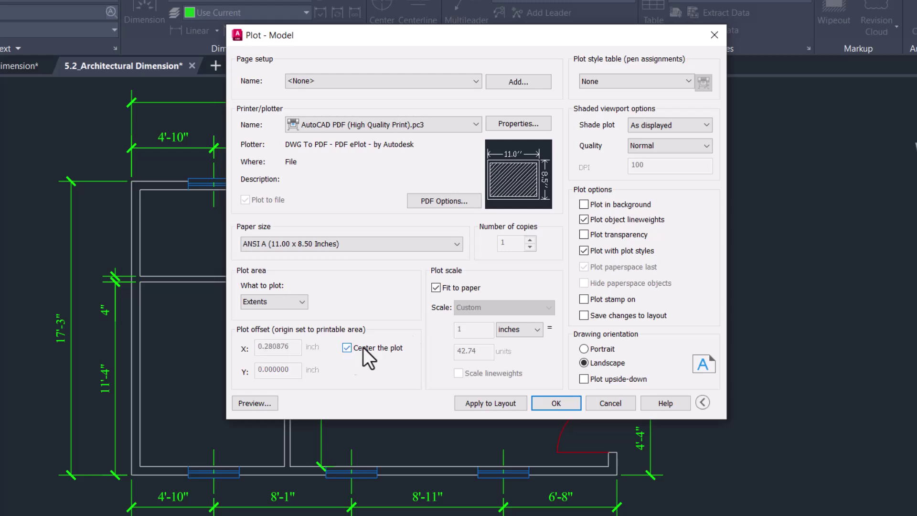
left_click(451, 289)
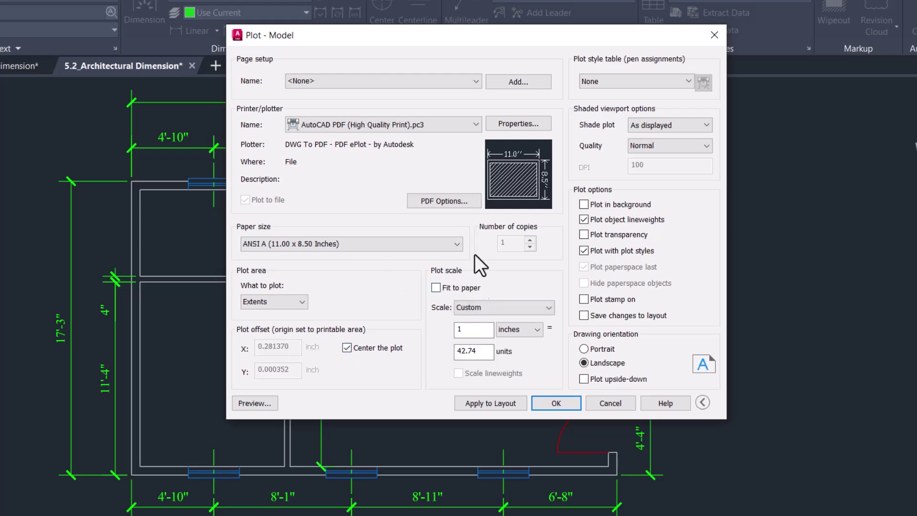
left_click(523, 309)
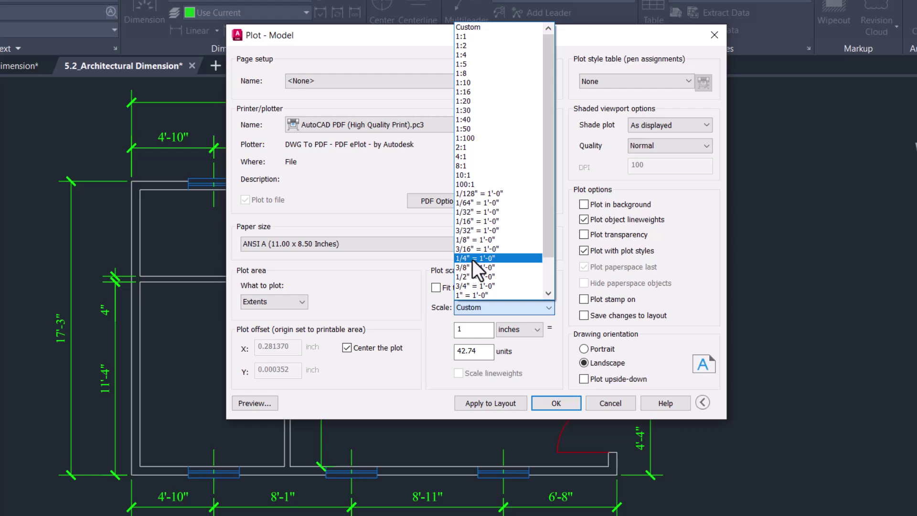
left_click(472, 258)
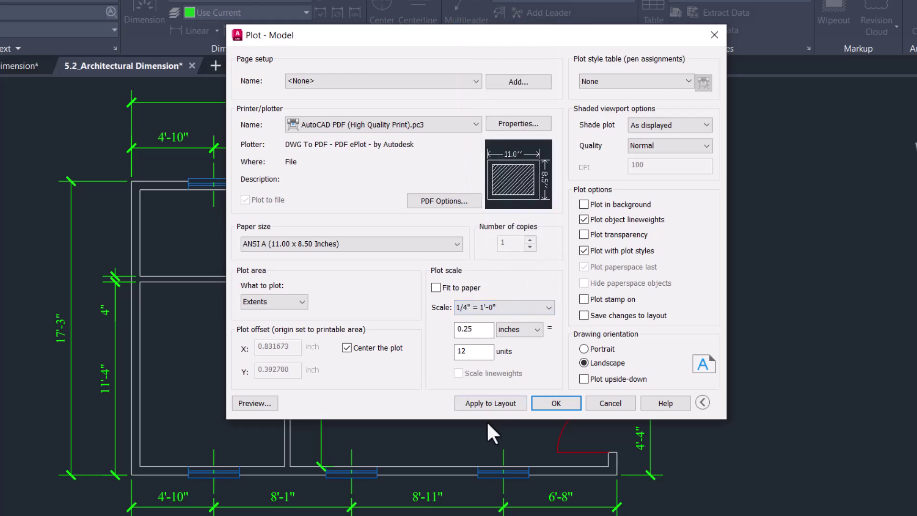
Preview the plot, continuing past the annotation scale prompt, and inspect the dimensioned plan on the sheet
left_click(256, 403)
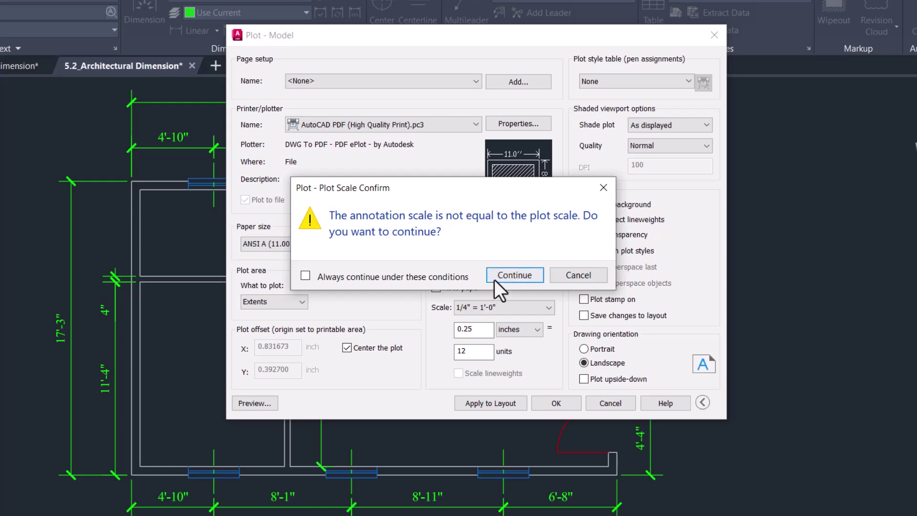
left_click(495, 280)
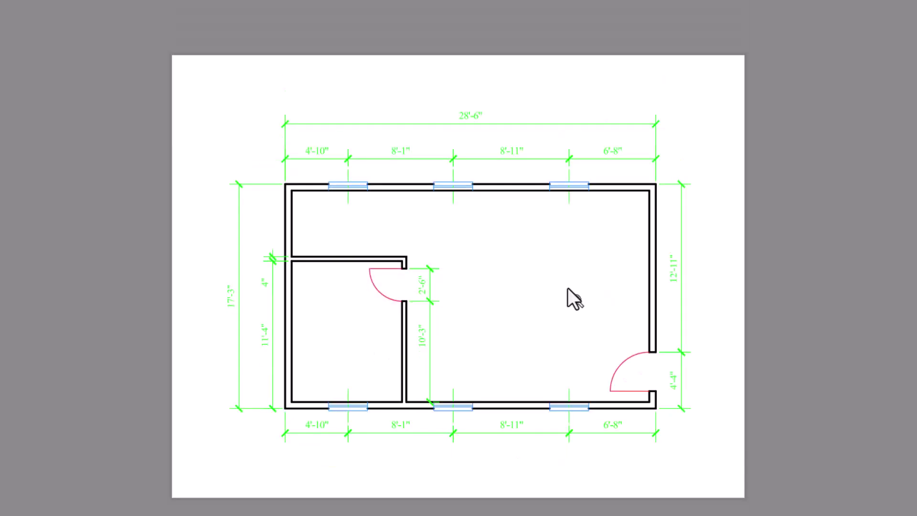
scroll(537, 325, "up", 2)
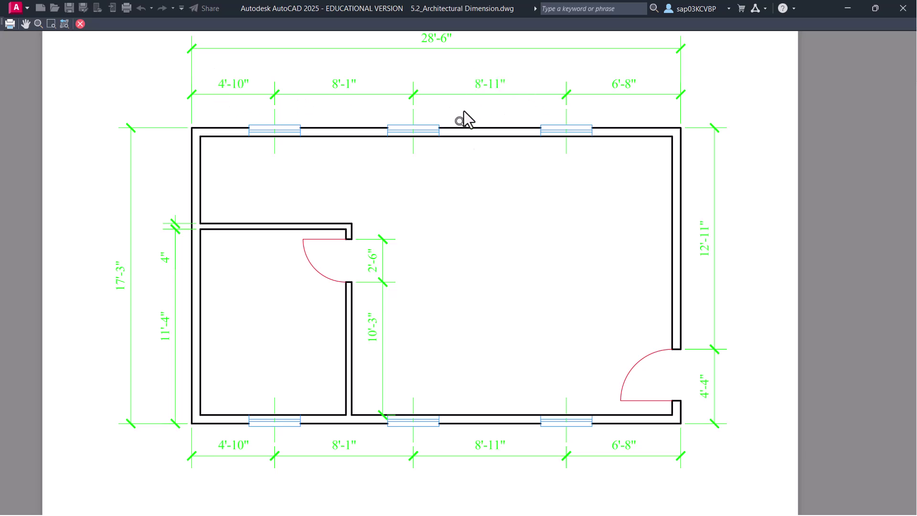
scroll(476, 198, "down", 2)
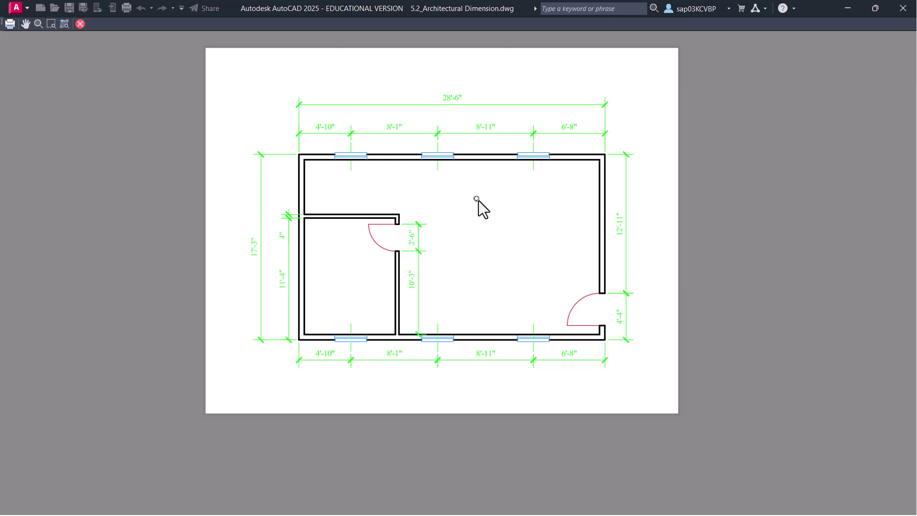
Plot from the preview and save the output as 5.2_Architectural Dimension-Model.pdf in the Documents folder
right_click(479, 200)
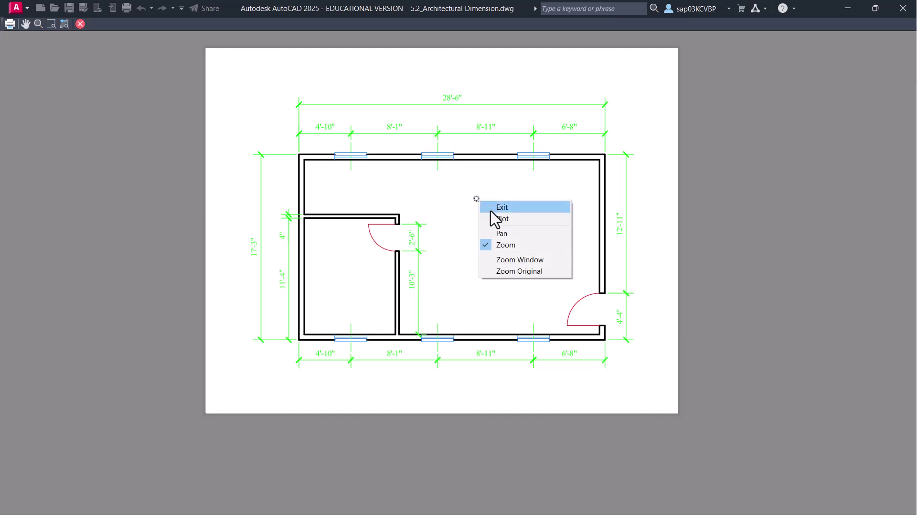
left_click(516, 219)
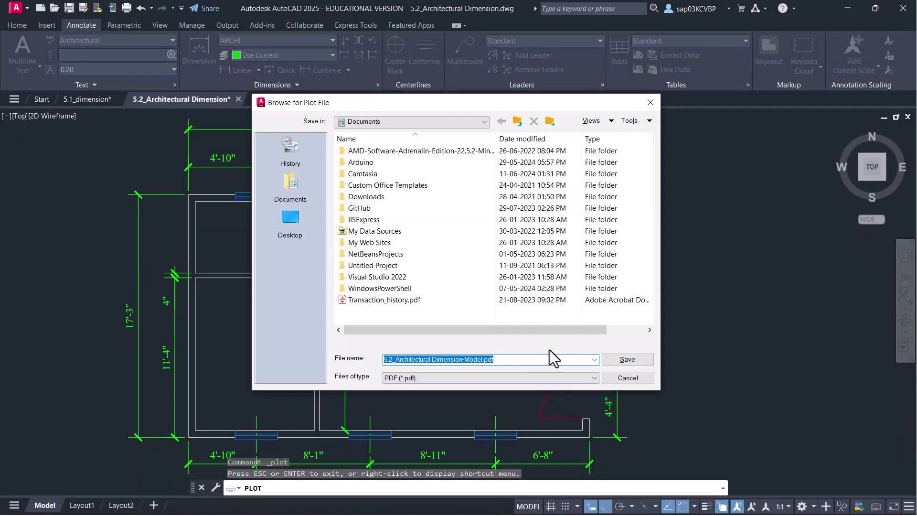
left_click(619, 362)
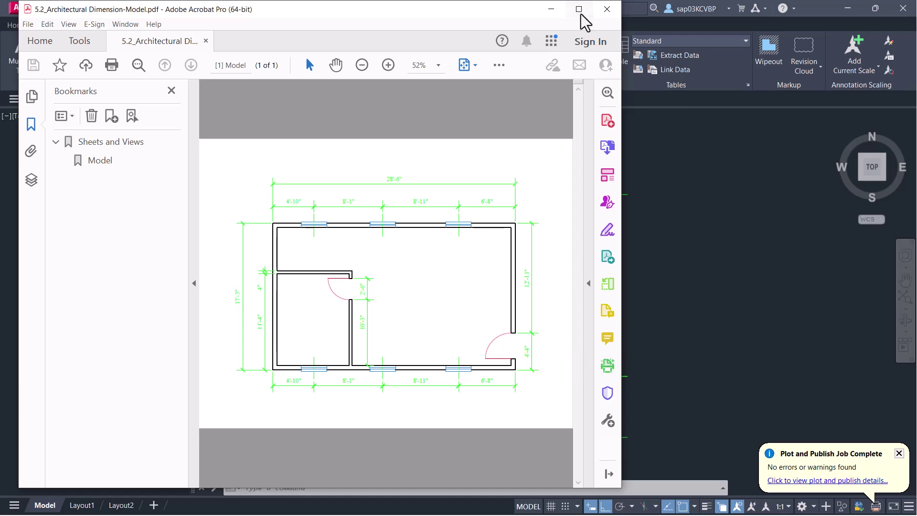
Examine the plotted PDF in a maximized Adobe Acrobat window without the bookmarks, and close it
left_click(580, 13)
left_click(152, 88)
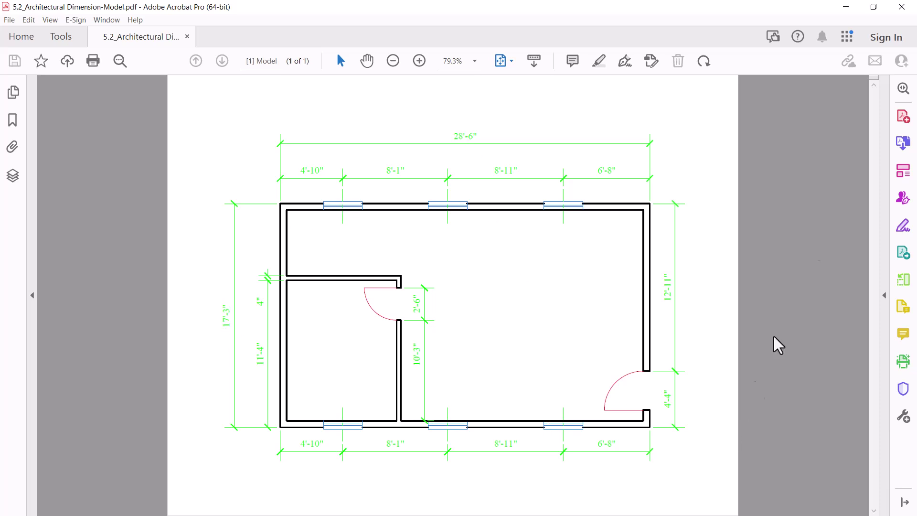
left_click(902, 7)
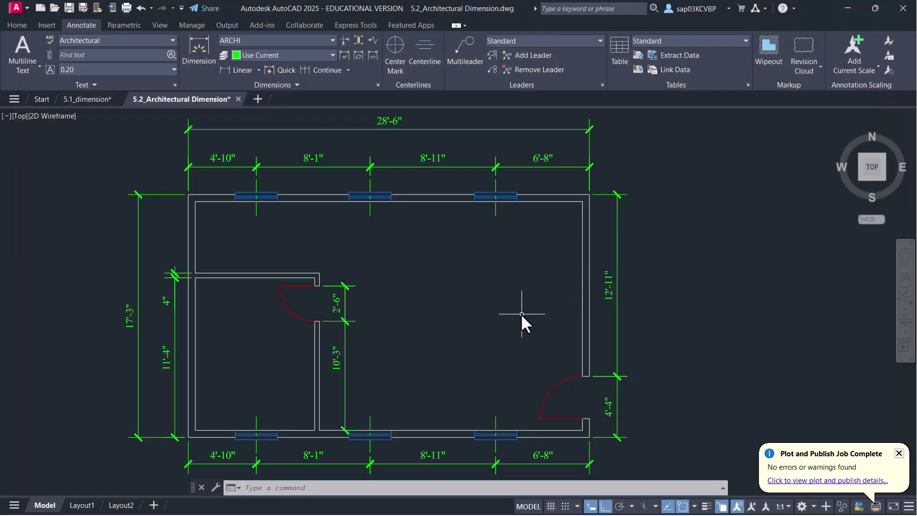
Switch to File Explorer, open 5.3_ML Drawing.dwg from the Module-5 Dimensions folder, and check the drawing's dimension styles
key("alt+Tab")
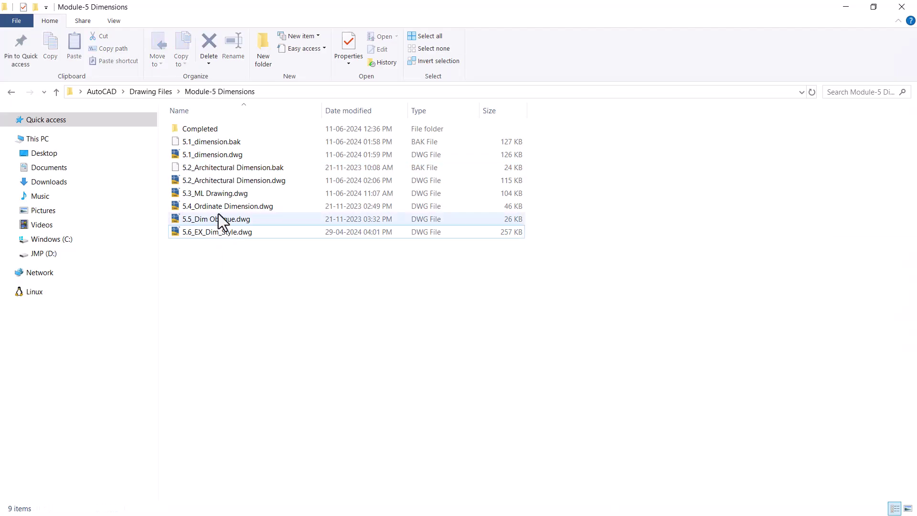
left_click(224, 196)
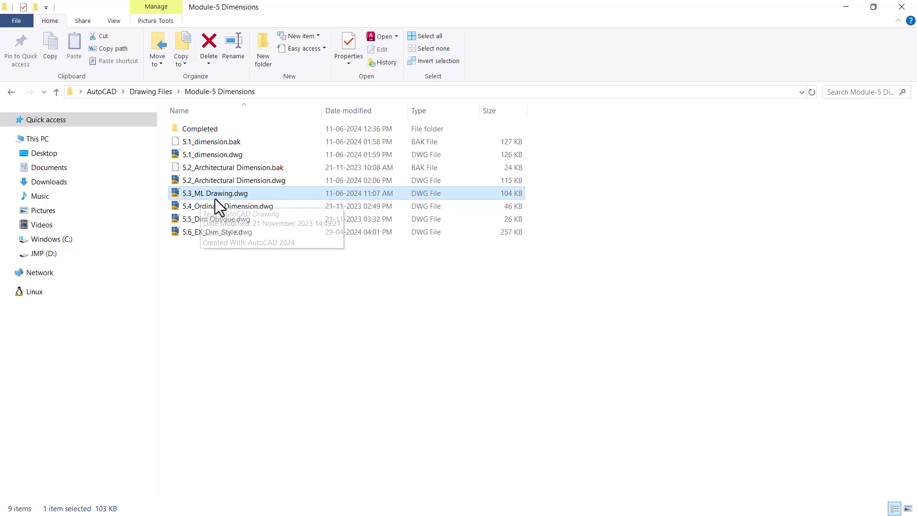
right_click(219, 196)
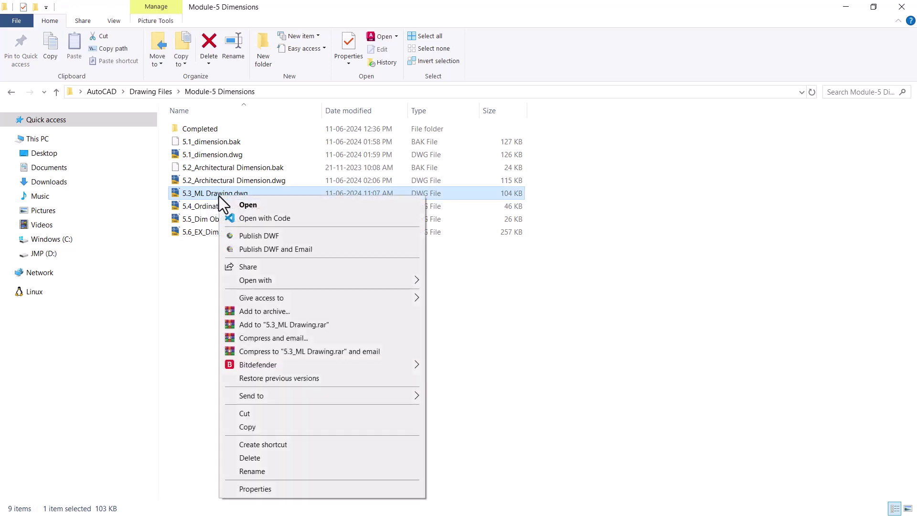
left_click(245, 205)
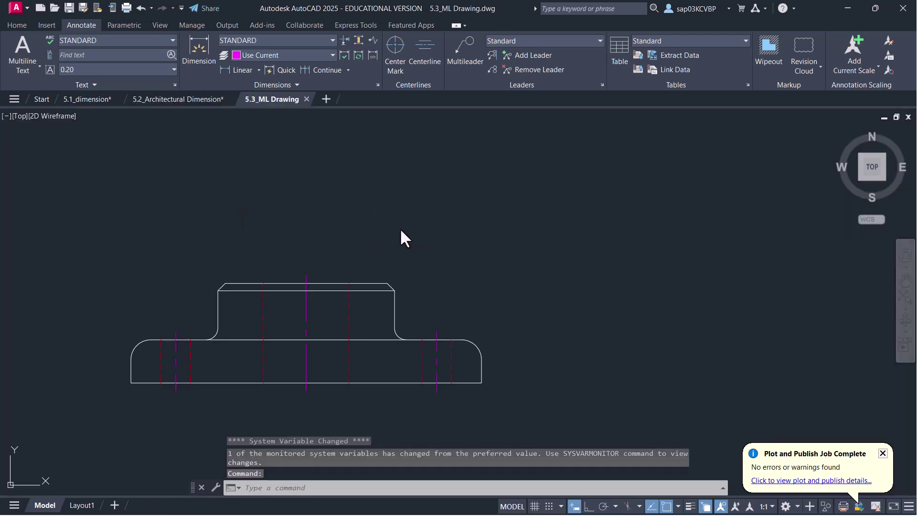
type("D")
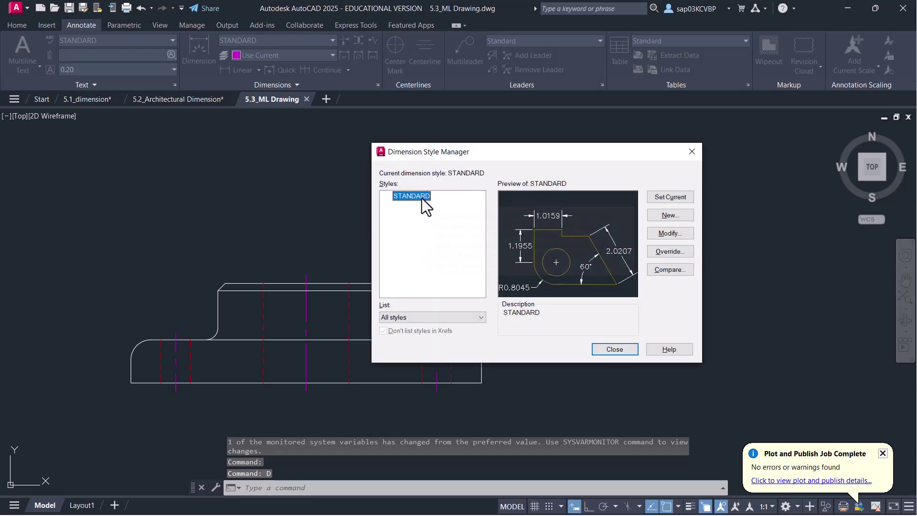
left_click(614, 349)
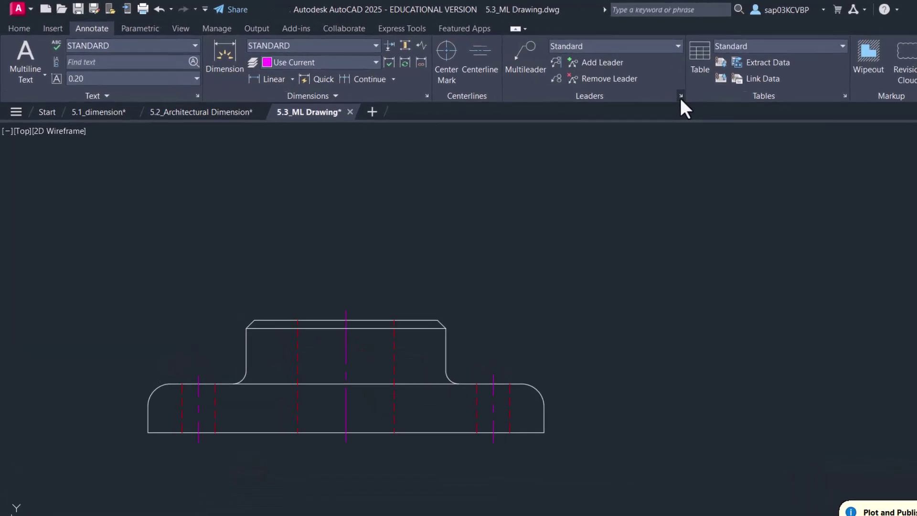
Open the Standard multileader style for modification and set its leader type to Spline
left_click(741, 105)
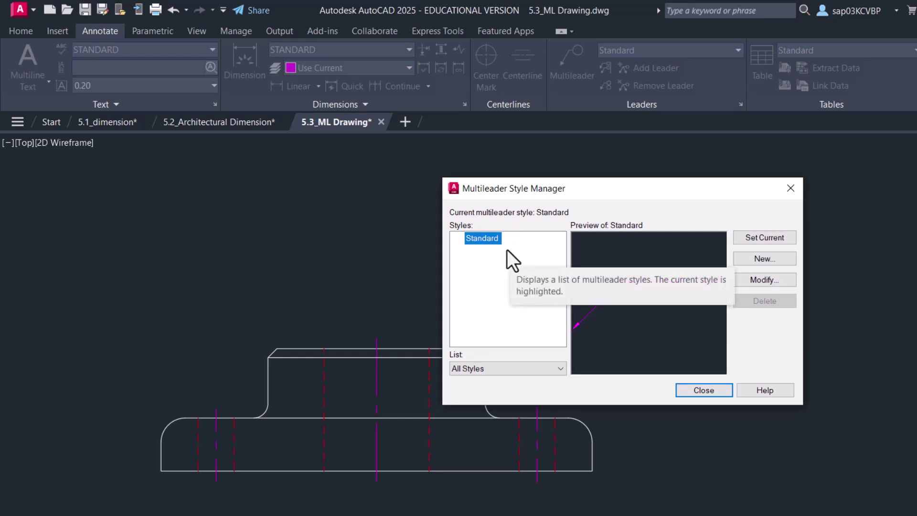
left_click(779, 283)
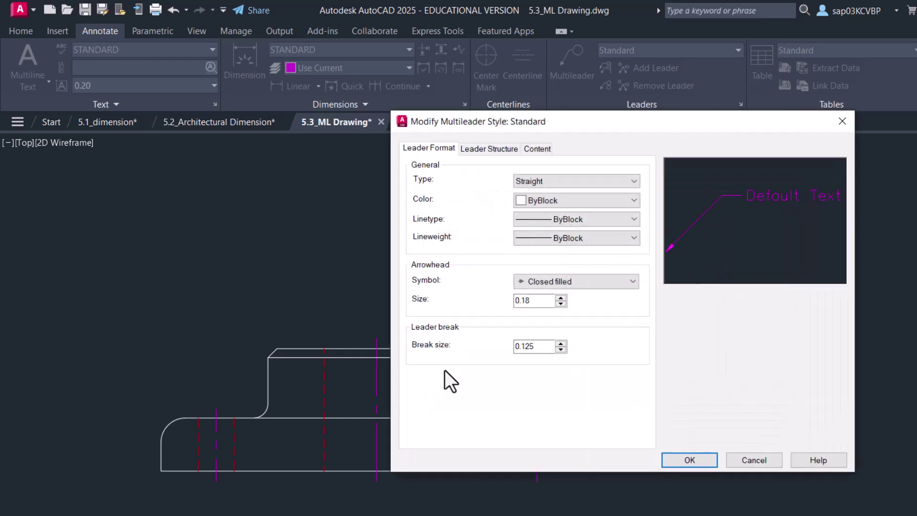
left_click(532, 180)
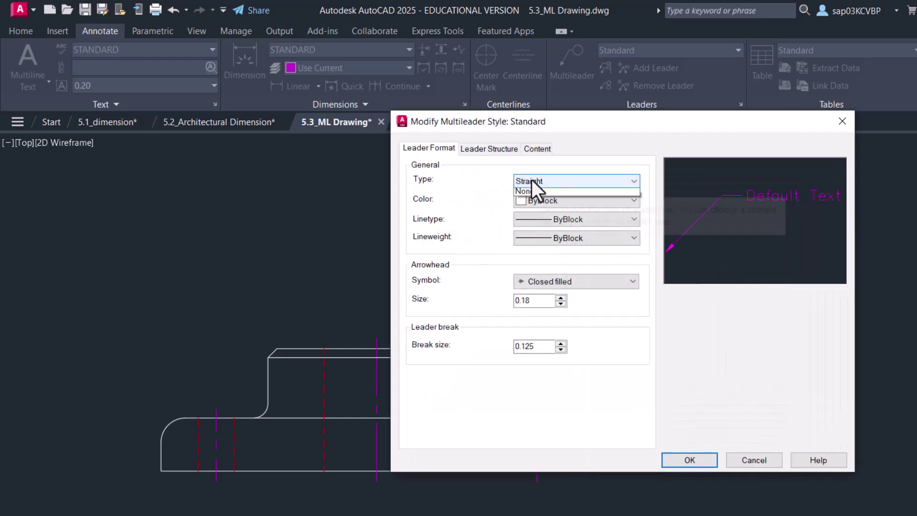
left_click(537, 200)
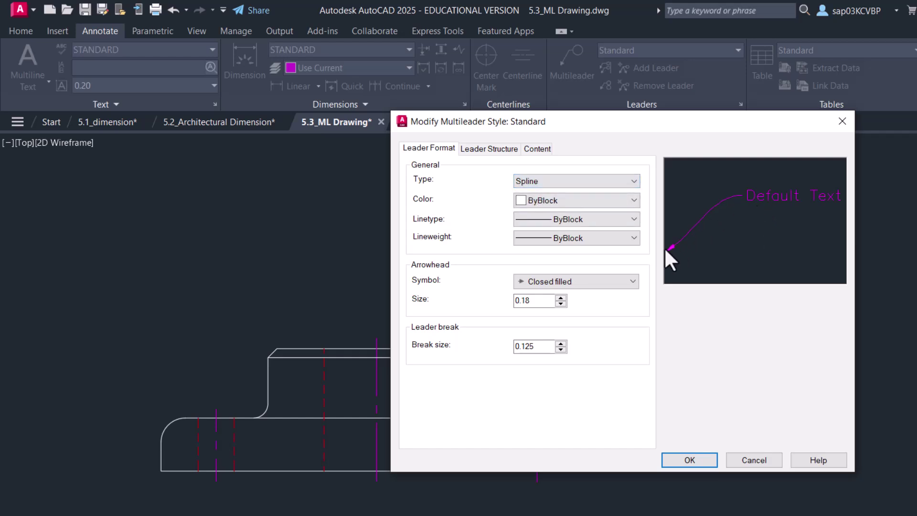
Try the None leader type for the Standard multileader style, and set the type to Straight
left_click(558, 181)
left_click(549, 211)
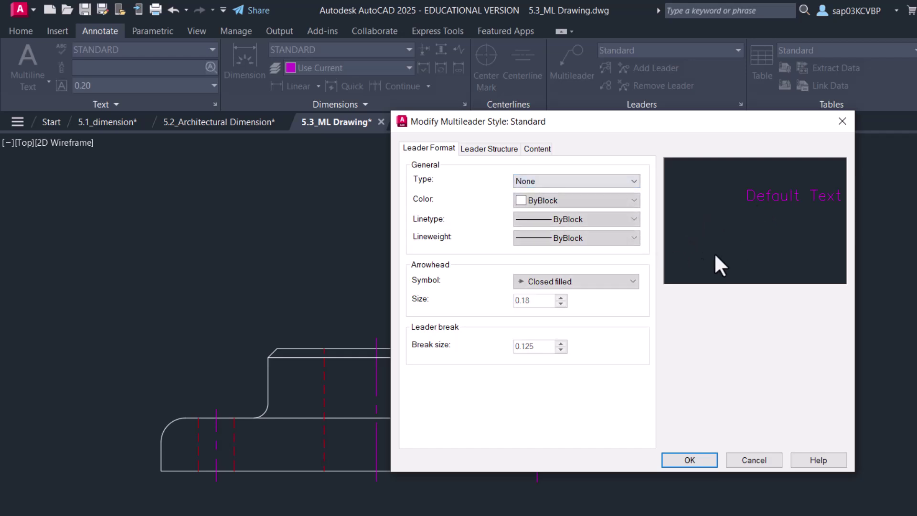
left_click(581, 184)
left_click(564, 191)
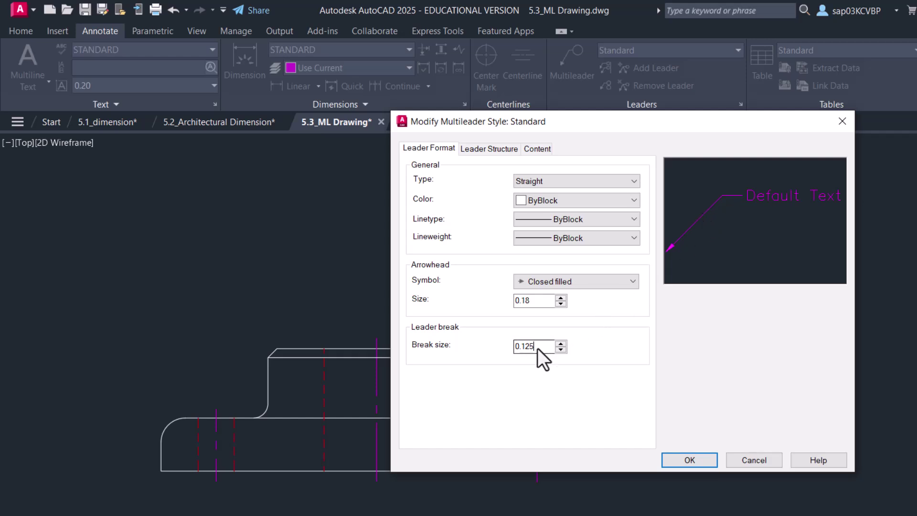
Try out a different landing distance in the Standard multileader style's leader structure settings
left_click(497, 148)
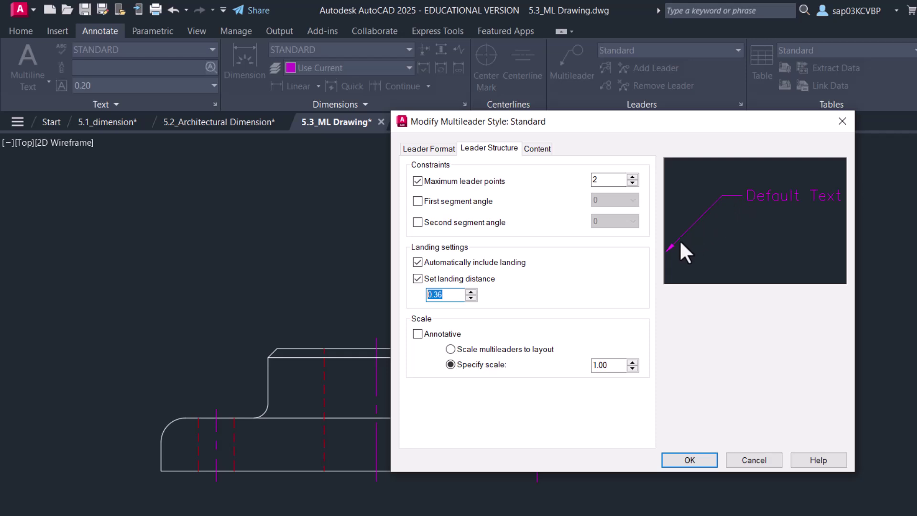
left_click(472, 292)
left_click(471, 292)
left_click(471, 292)
left_click(471, 292)
left_click(471, 292)
left_click(472, 292)
left_click(472, 292)
left_click(472, 292)
Keep Mtext as the multileader content type, apply the style changes, and make Standard the current multileader style
left_click(544, 149)
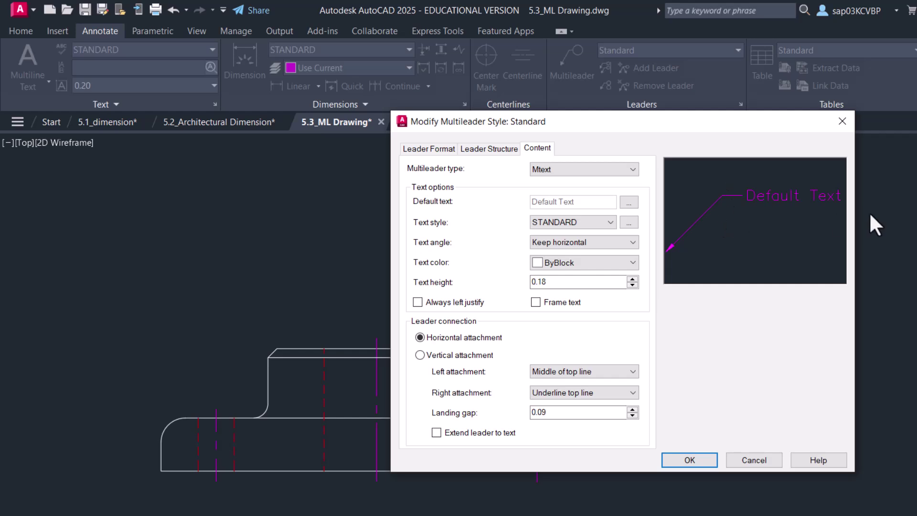
left_click(573, 169)
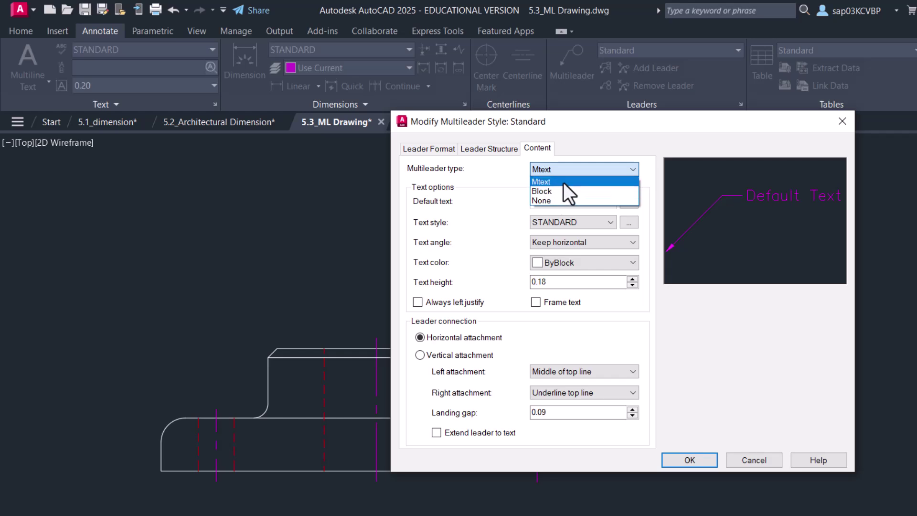
left_click(497, 173)
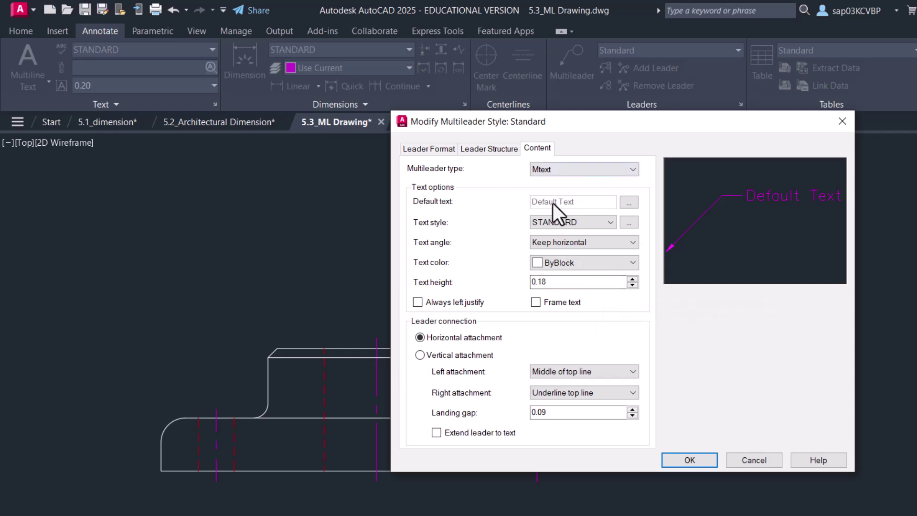
left_click(695, 460)
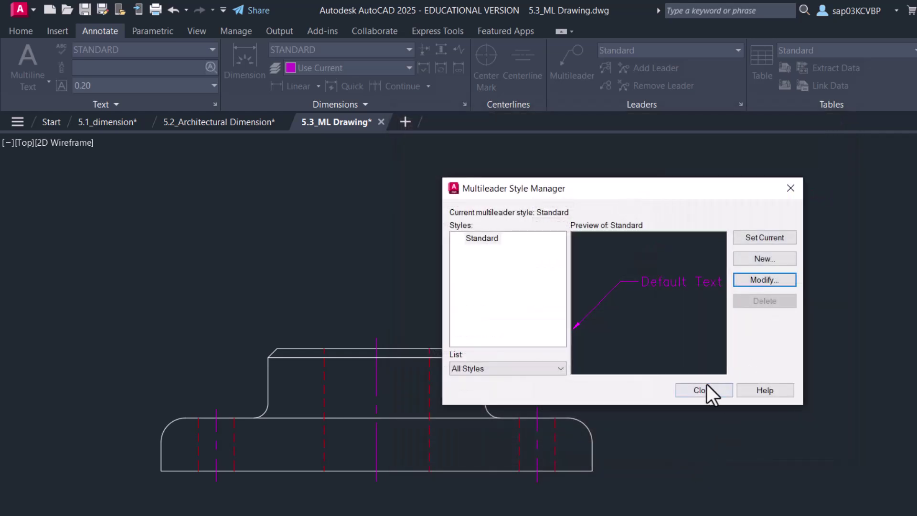
left_click(755, 240)
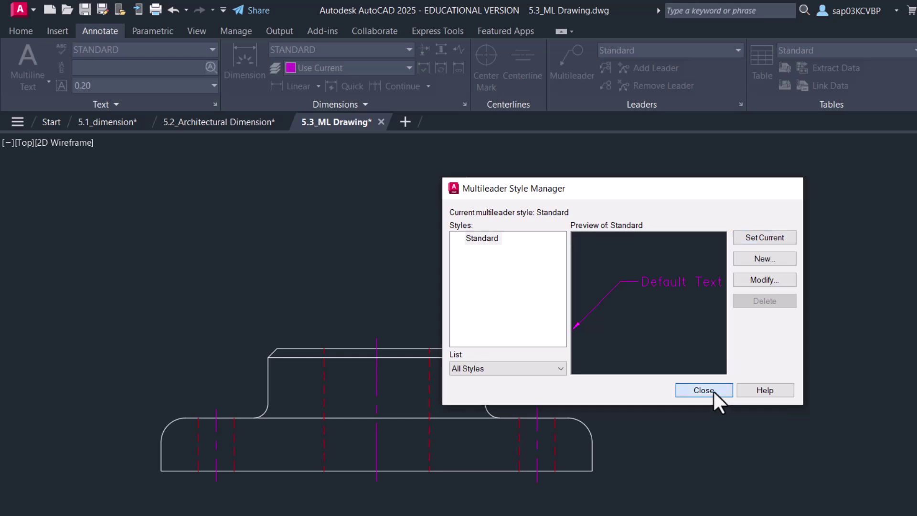
left_click(704, 390)
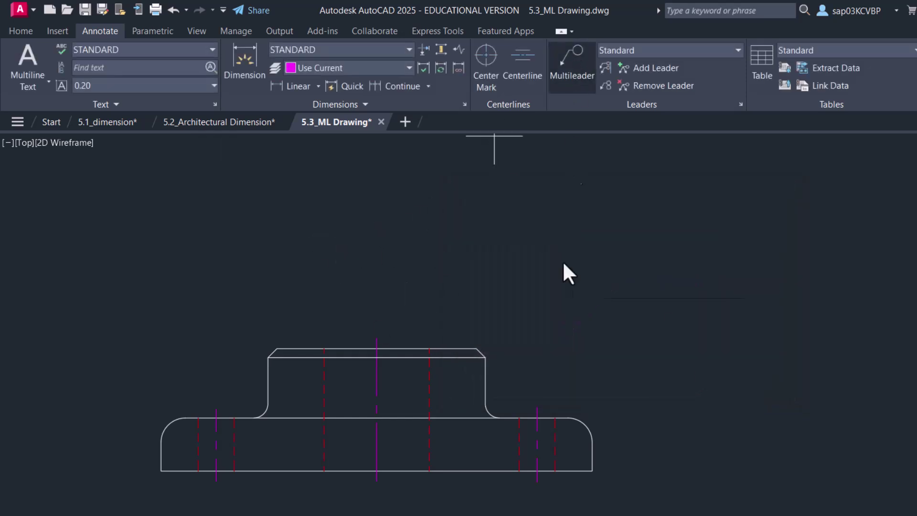
Start a multileader with its arrowhead at the midpoint of the part's right chamfer and its landing about 0.84 away at 47°
scroll(535, 378, "up", 5)
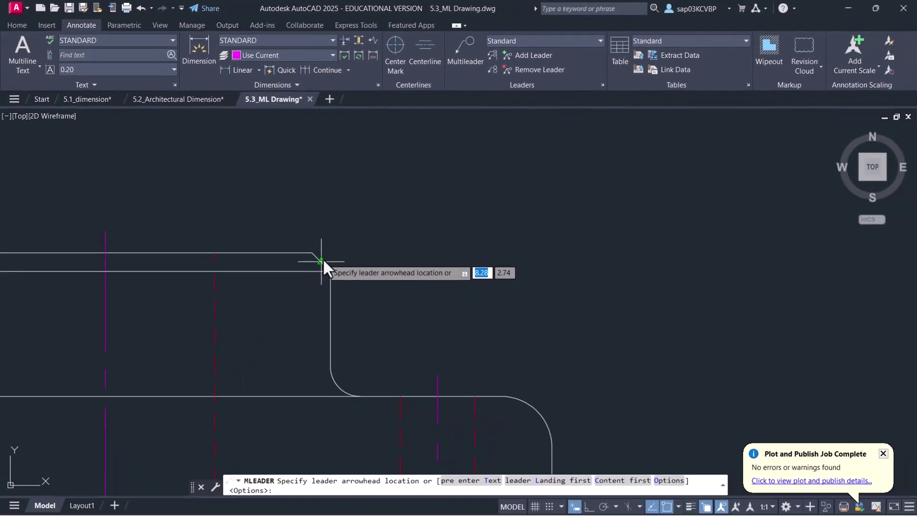
left_click(679, 507)
left_click(461, 292)
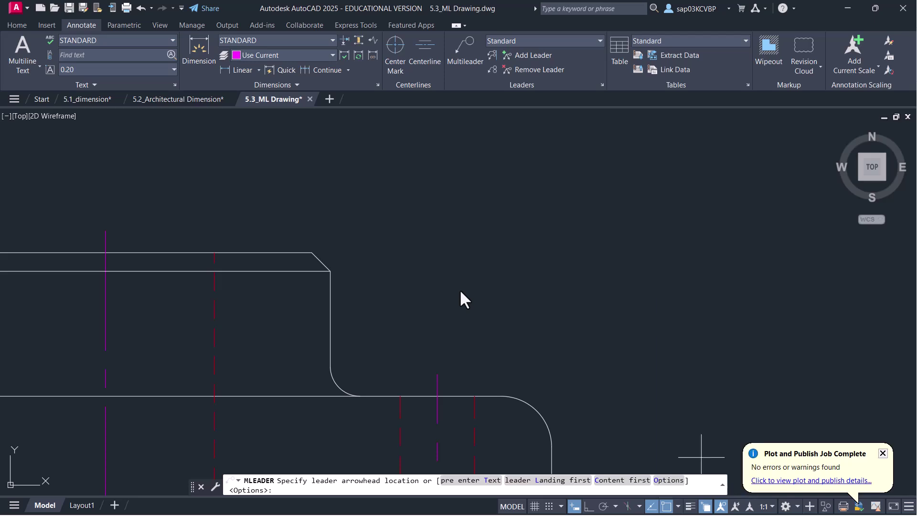
scroll(343, 254, "up", 5)
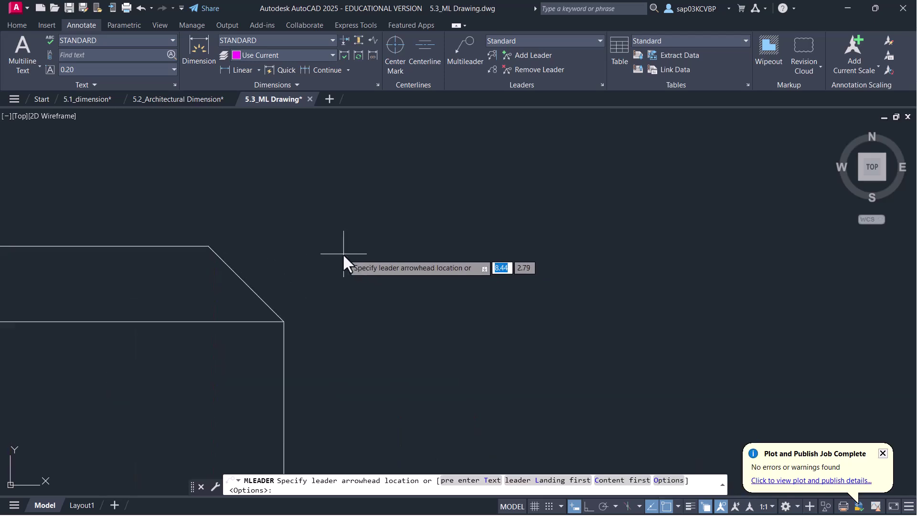
left_click(245, 281)
scroll(358, 231, "down", 5)
scroll(365, 210, "up", 4)
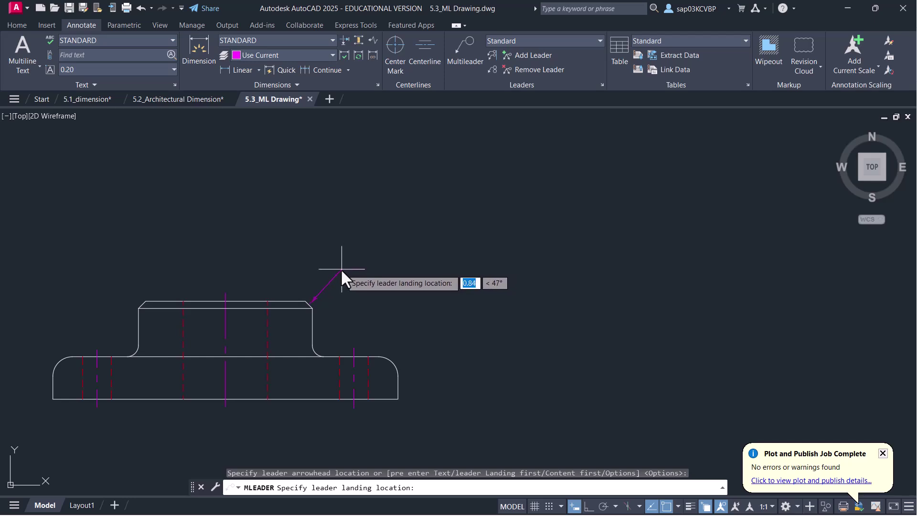
left_click(342, 269)
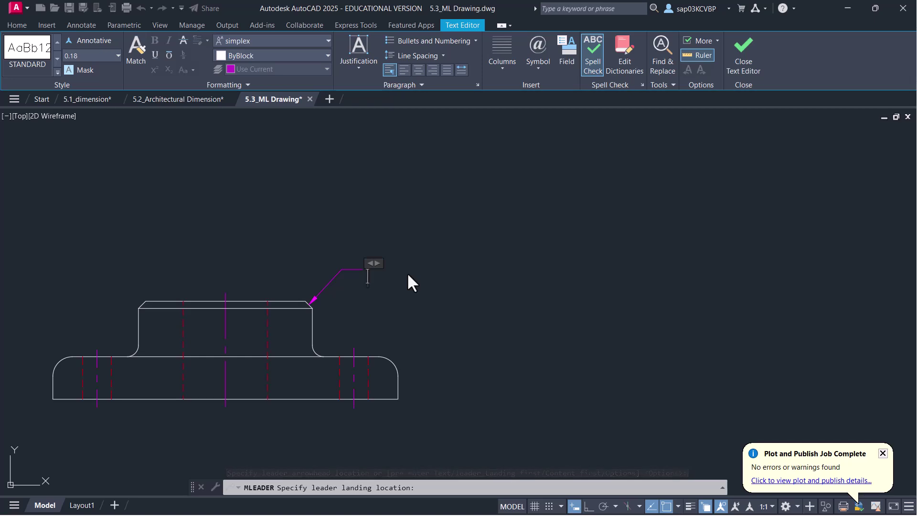
Enter "0.125 X 45° CHAMFER" as the chamfer leader's text, using the degree symbol code %%d, and finish the note
type("0.125")
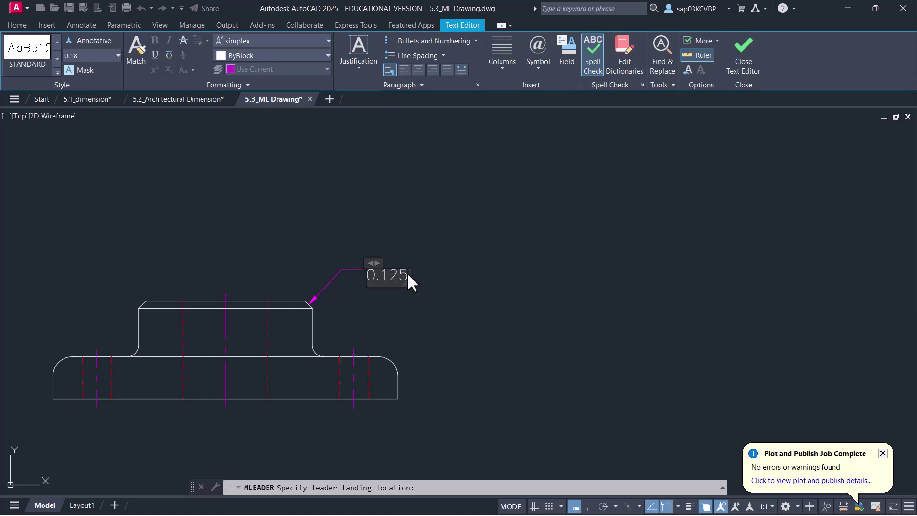
type(" X 45")
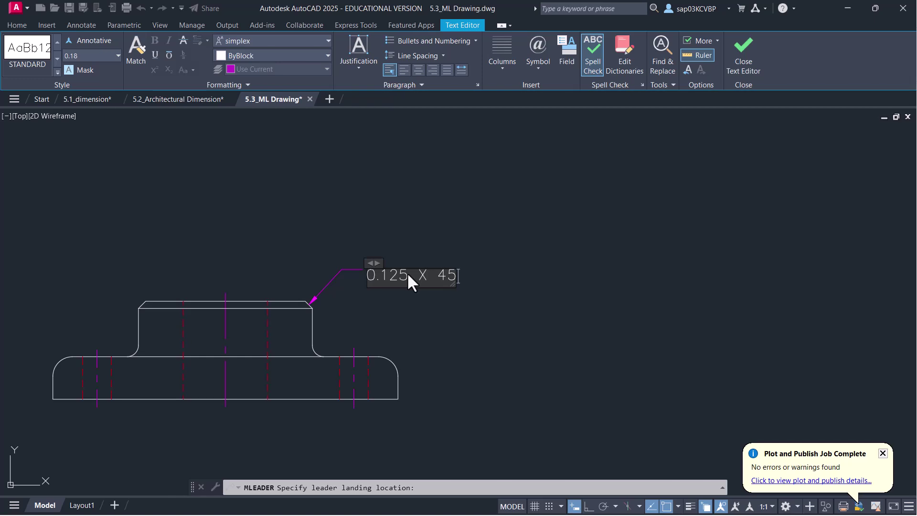
left_click(539, 70)
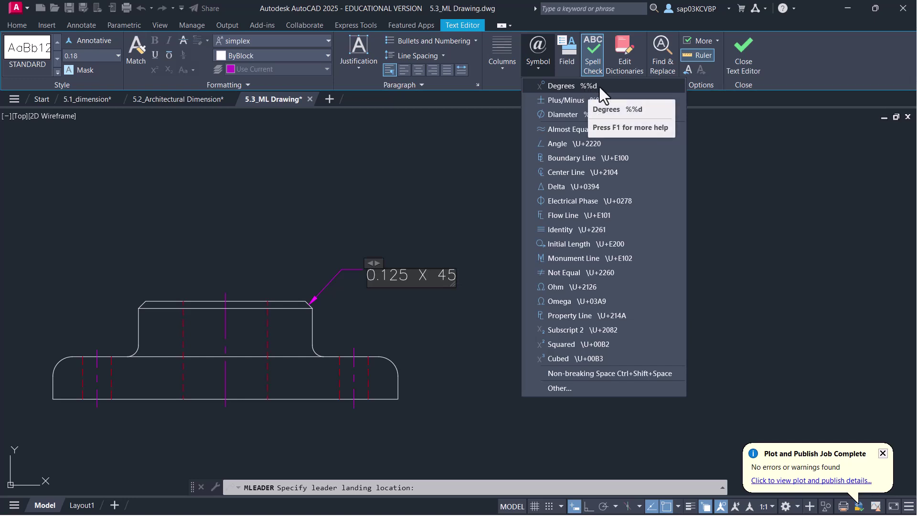
left_click(455, 276)
type("%%d")
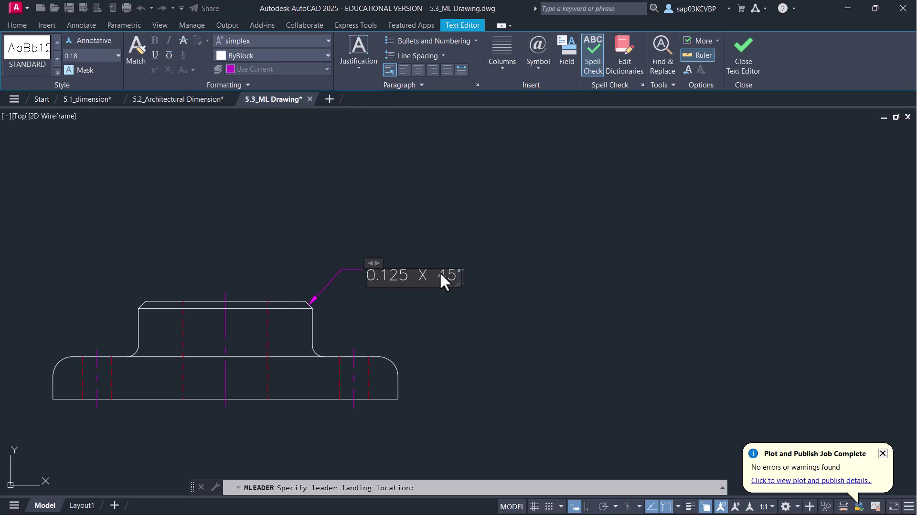
type(" CHAMFER")
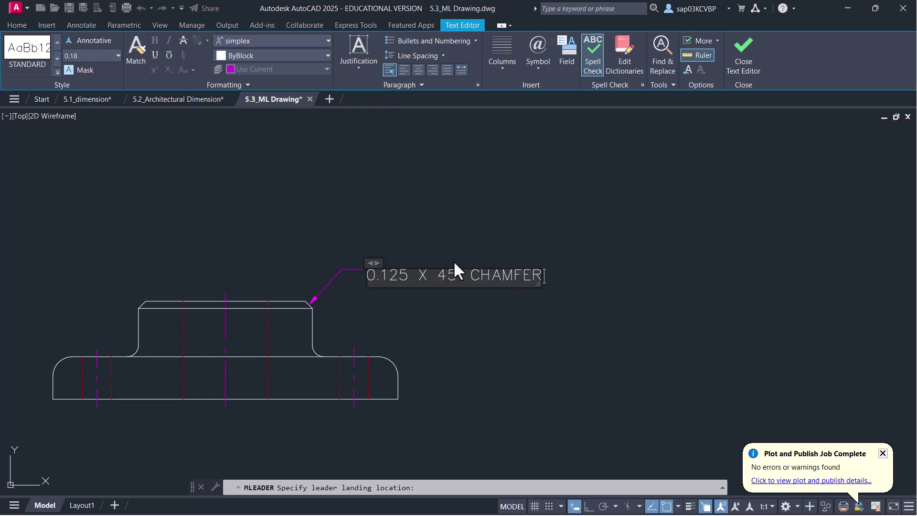
left_click(735, 65)
middle_click_drag(393, 340, 419, 306)
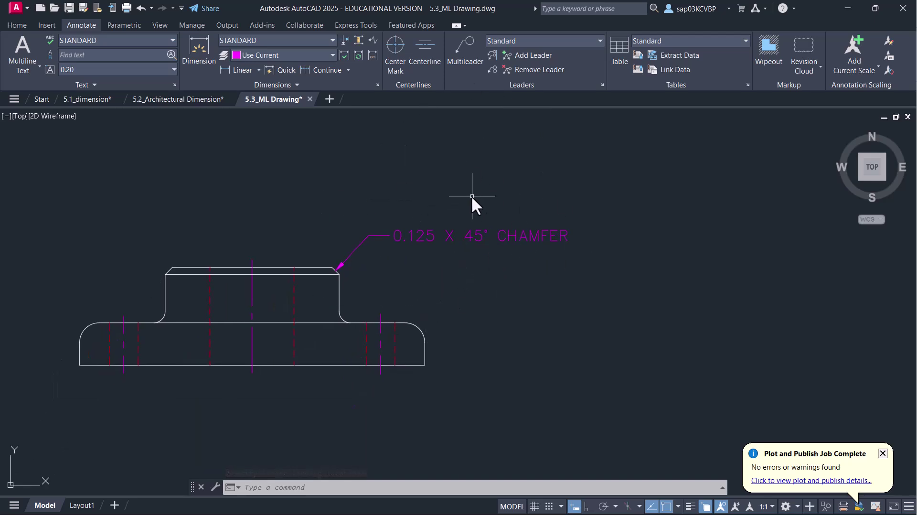
Add a multileader reading "TYPICAL RADIUS" that points to the rounded upper right corner of the base, with its landing up and to the right
left_click(465, 53)
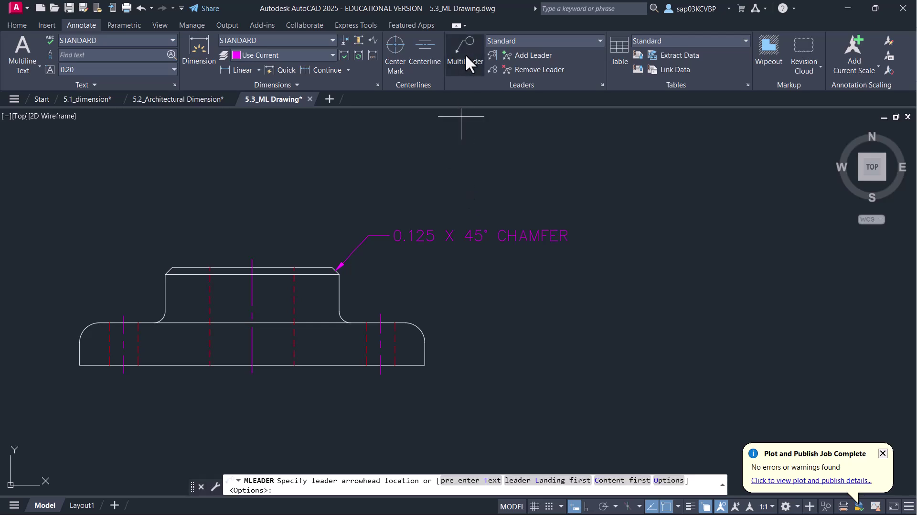
scroll(449, 324, "up", 2)
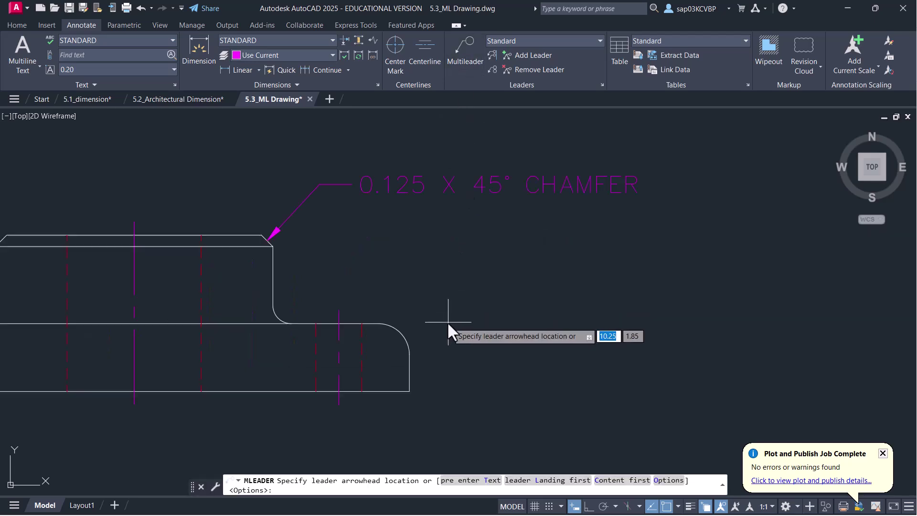
left_click(401, 332)
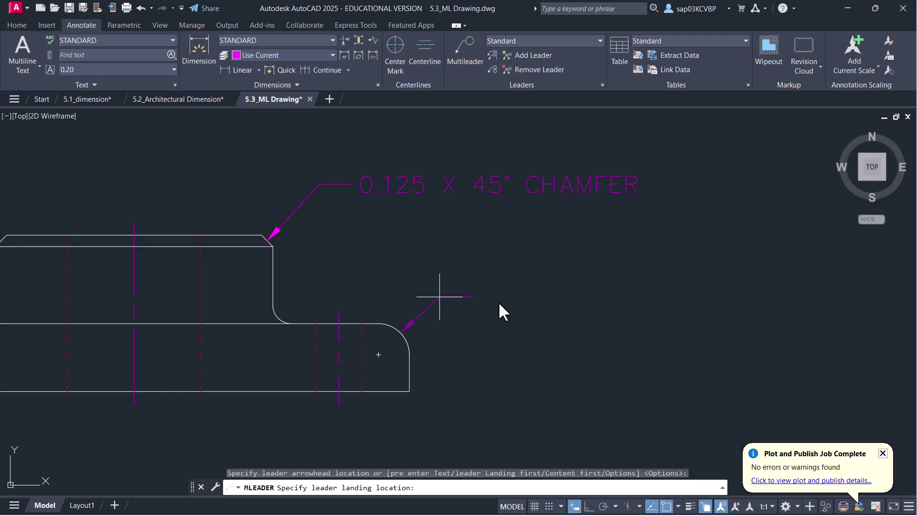
left_click(440, 296)
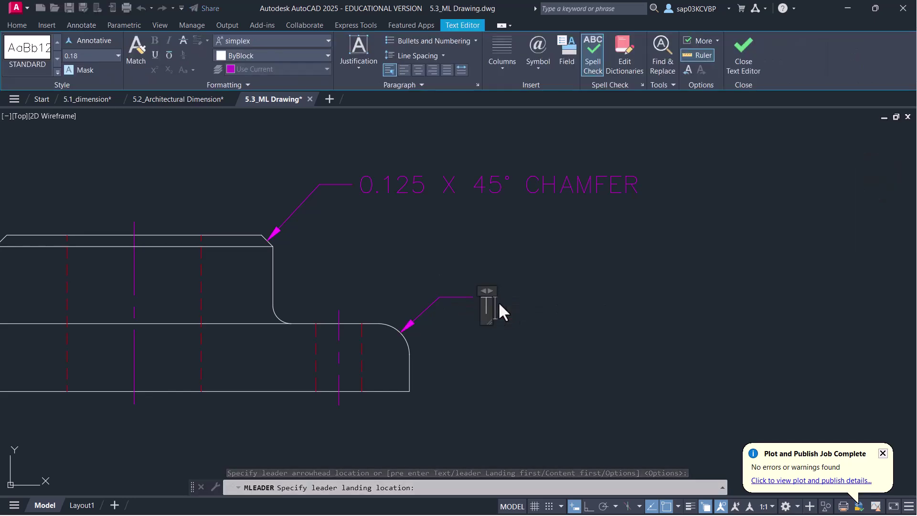
type("TYPICAL")
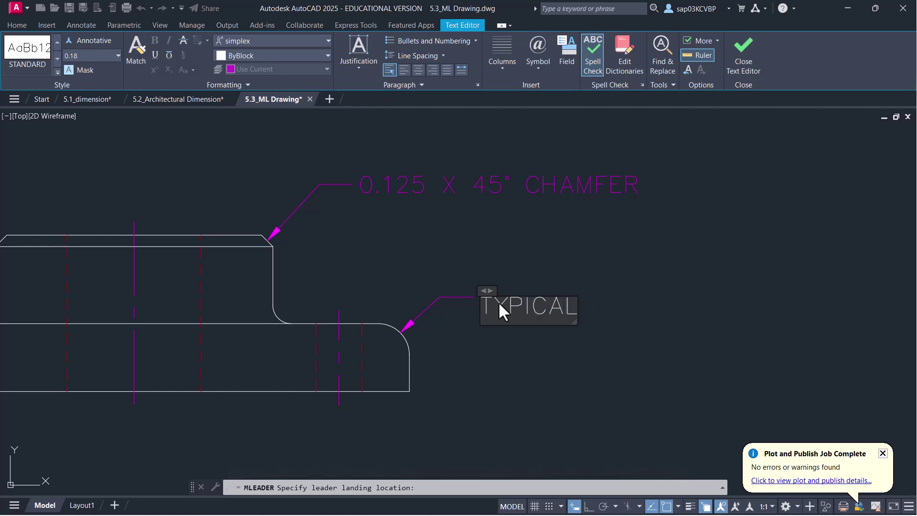
type(" RADIUS")
left_click(741, 71)
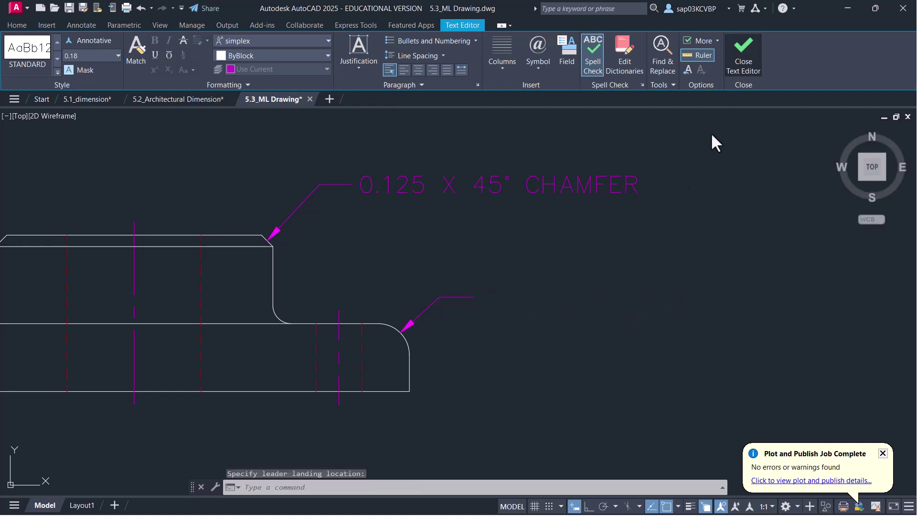
Align the chamfer multileader vertically with the TYPICAL RADIUS multileader, with Ortho mode on
scroll(584, 229, "down", 3)
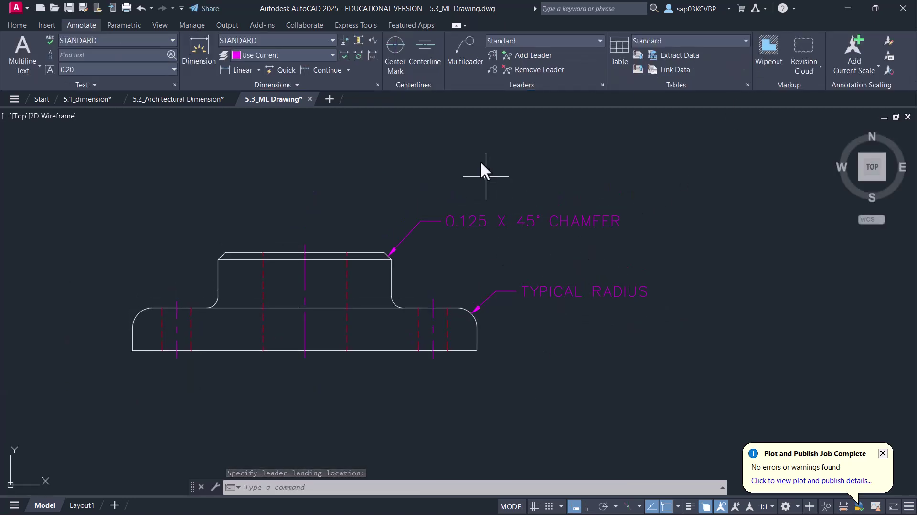
left_click(492, 55)
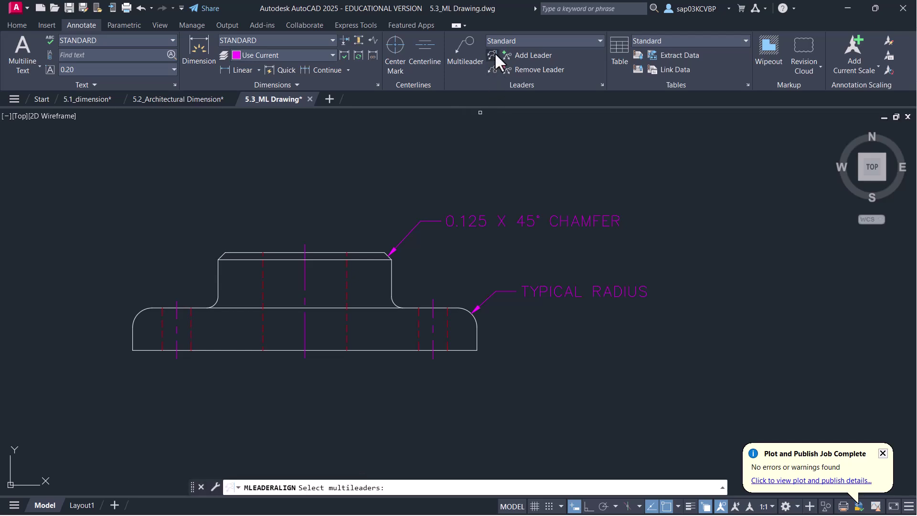
left_click(601, 348)
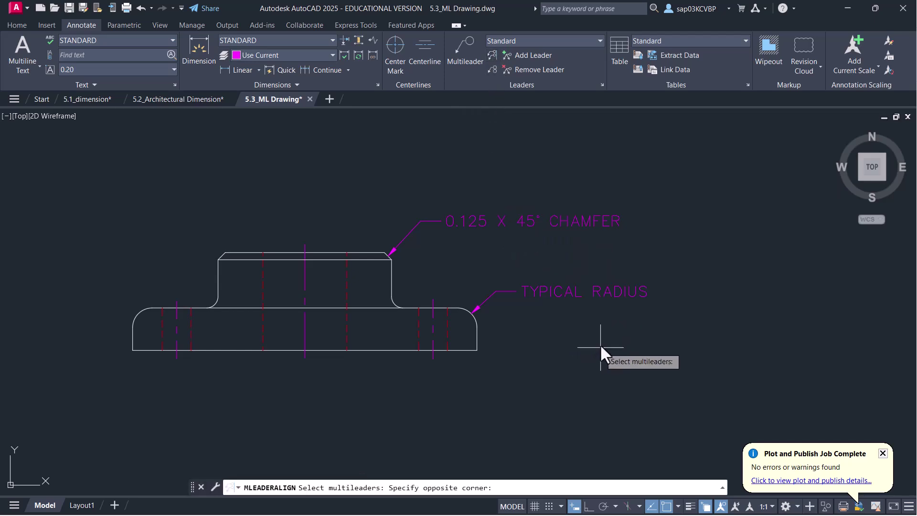
left_click(518, 179)
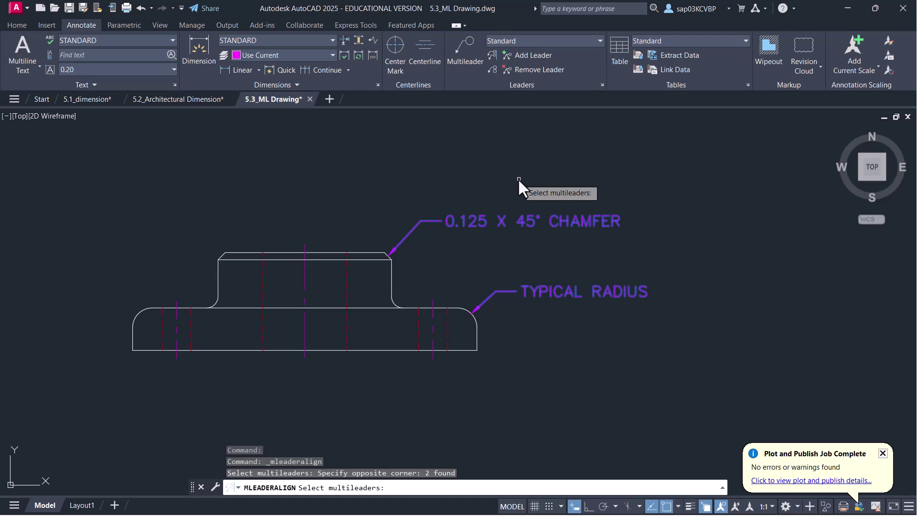
key("Return")
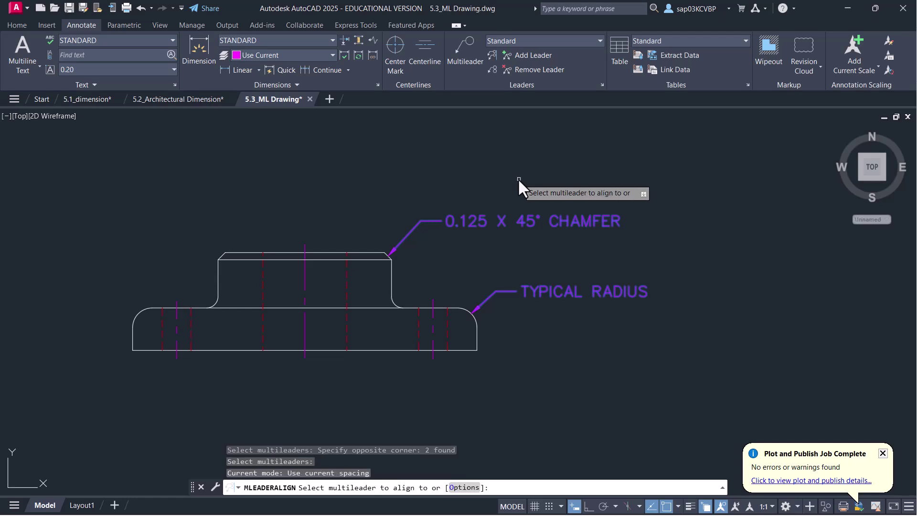
left_click(548, 290)
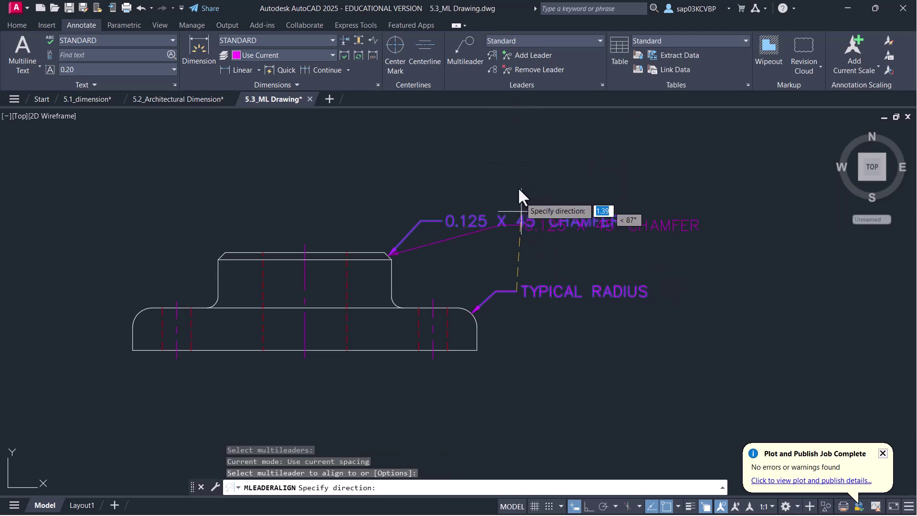
left_click(589, 506)
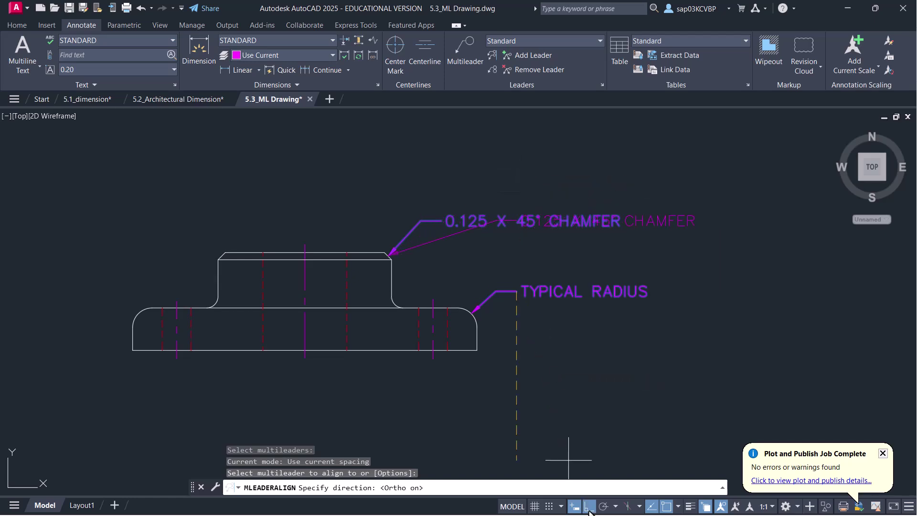
left_click(519, 184)
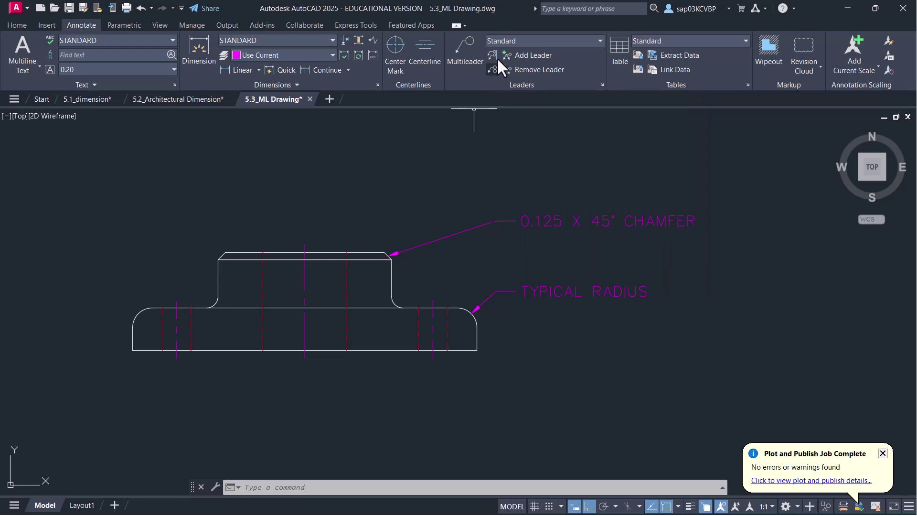
Open the drawing 5.4_Ordinate Dimension.dwg from the Module-5 Dimensions folder
key("alt+Tab")
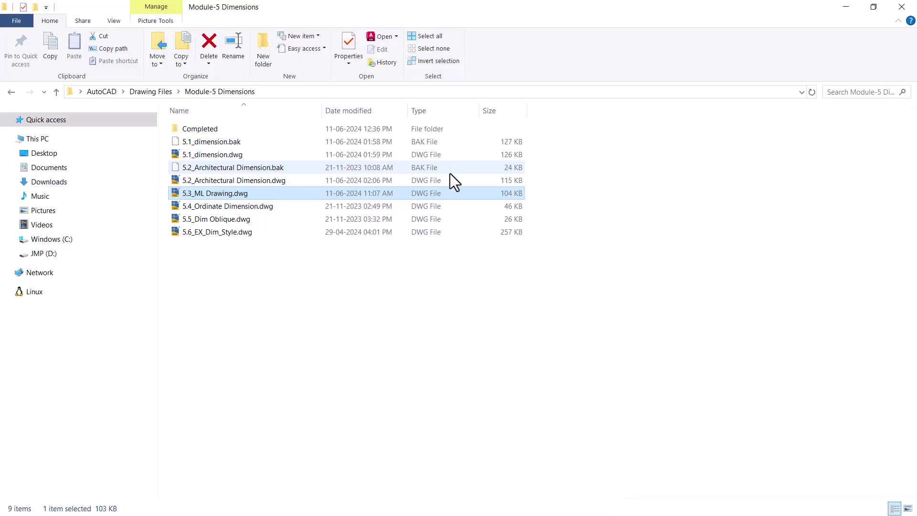
left_click(256, 207)
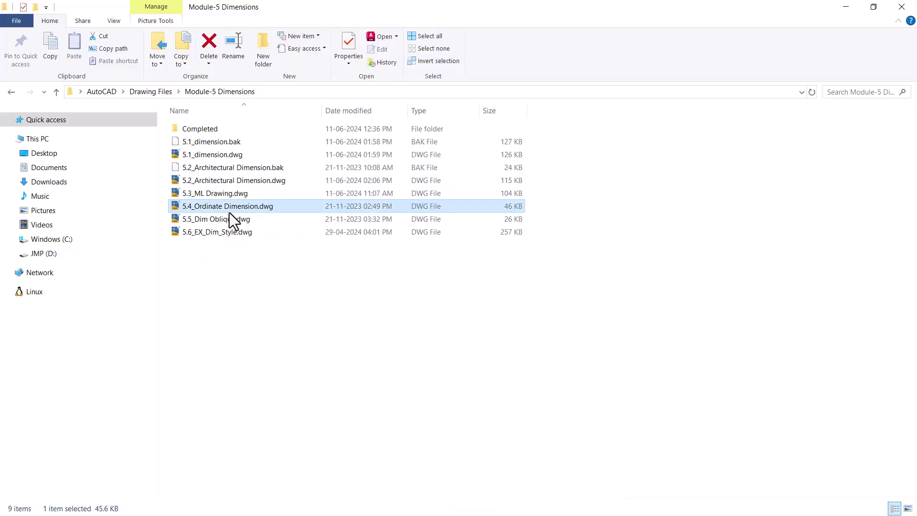
right_click(233, 211)
left_click(271, 221)
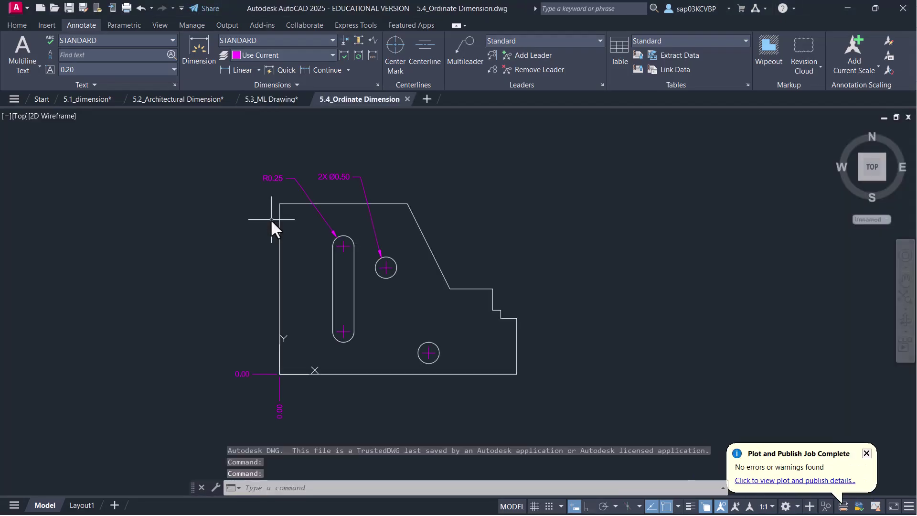
scroll(318, 345, "up", 2)
mouse_move(319, 343)
middle_mouse_down()
mouse_move(337, 293)
mouse_move(319, 330)
middle_mouse_up()
scroll(337, 301, "down", 2)
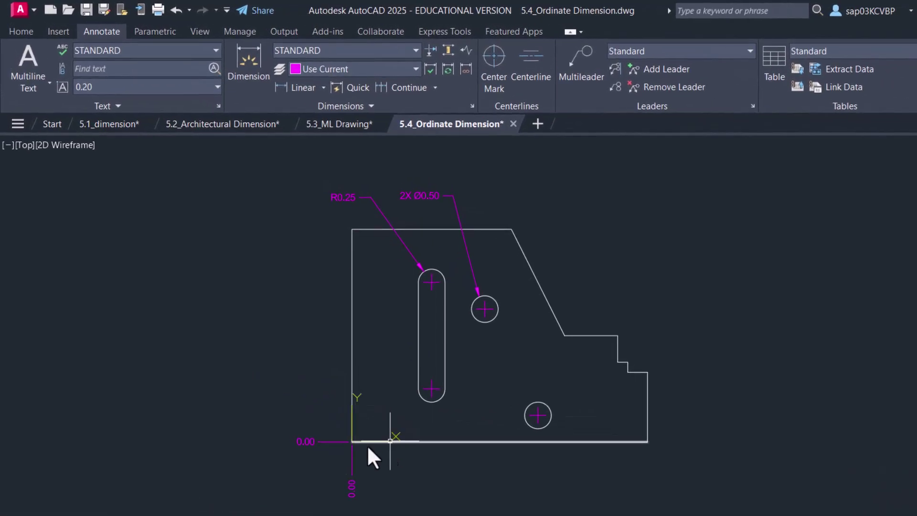
In the 5.3_ML Drawing file, set the UCS origin at the flange's lower-left corner, with X along the base edge and Y upward
left_click(354, 123)
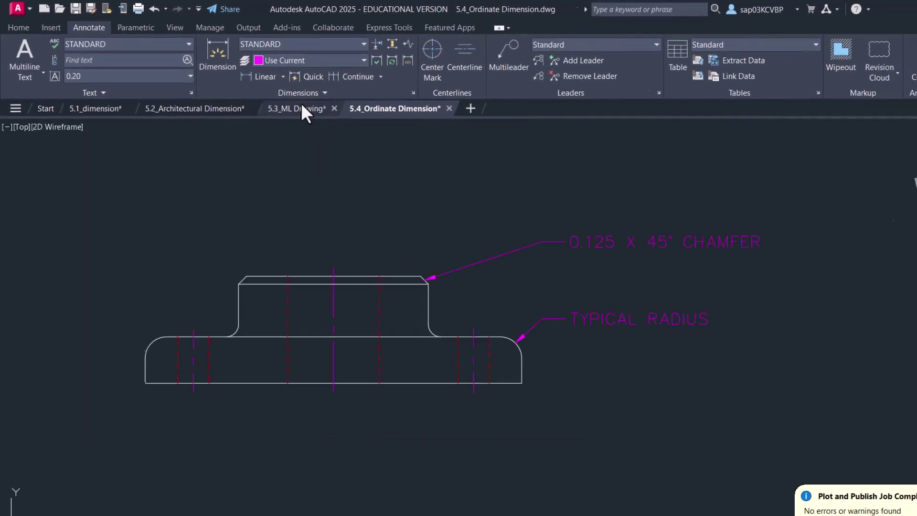
scroll(237, 305, "down", 3)
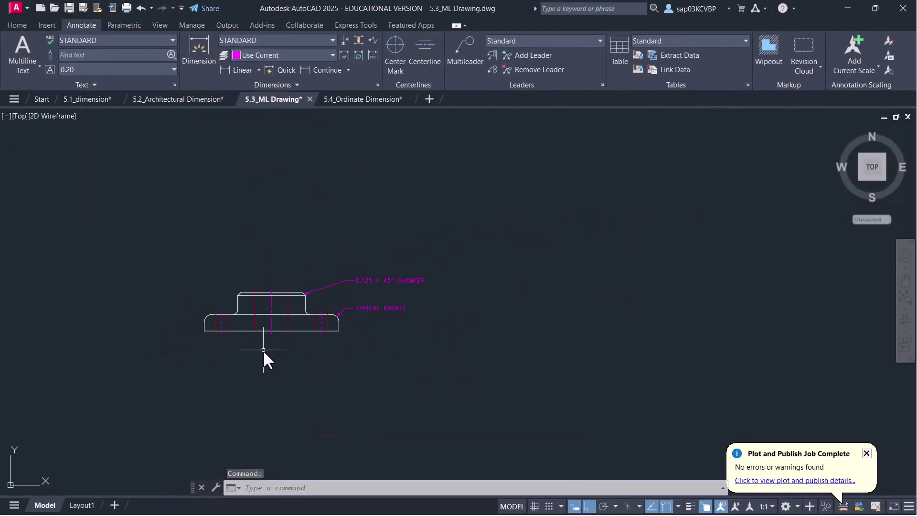
scroll(265, 356, "down", 2)
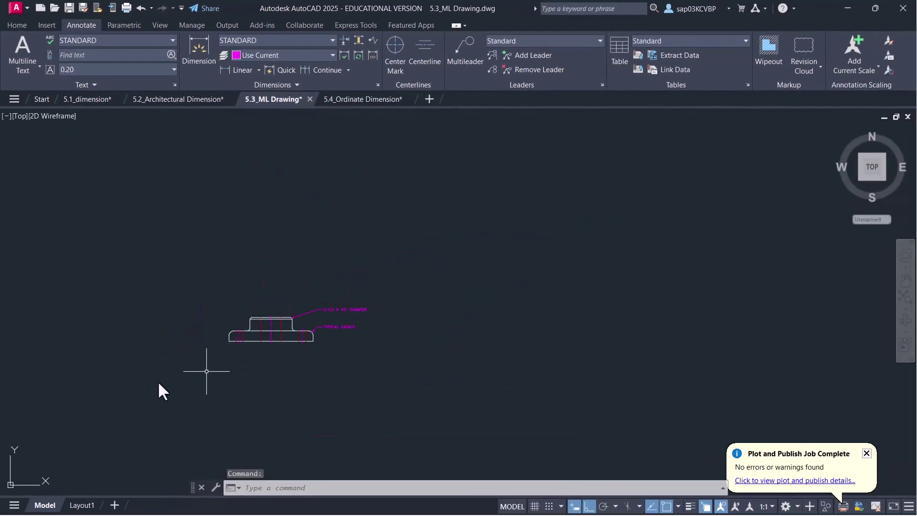
scroll(204, 370, "up", 4)
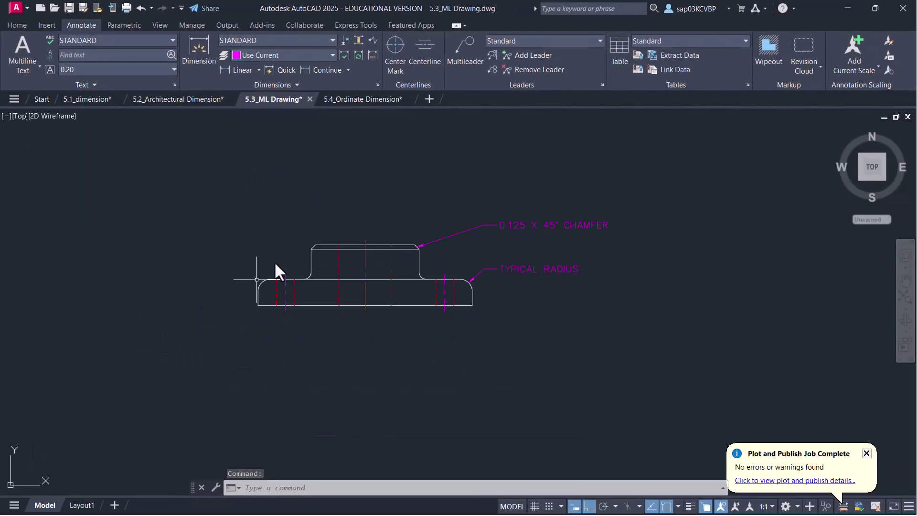
middle_click_drag(340, 231, 296, 265)
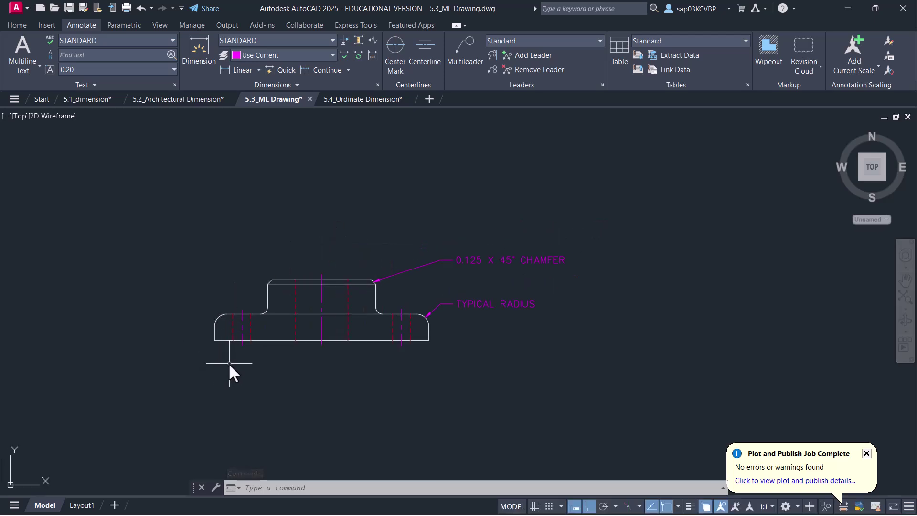
type("UCS")
key("Return")
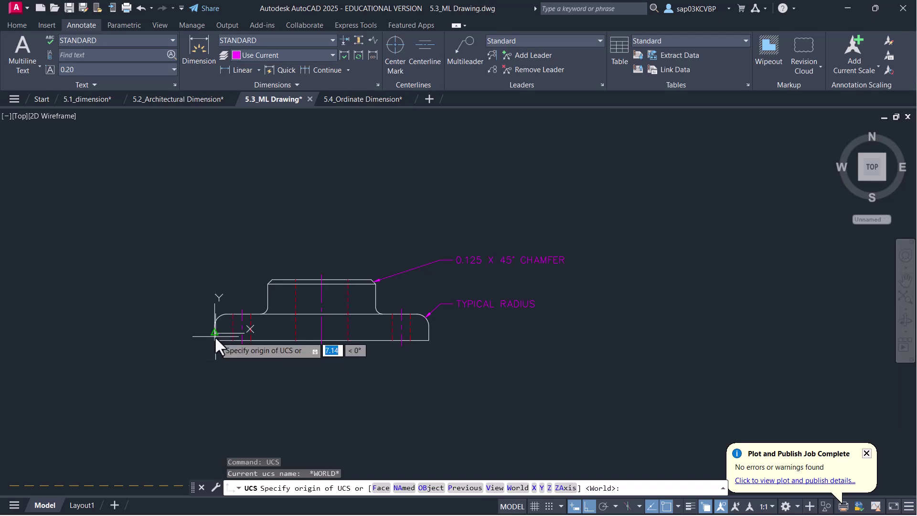
scroll(213, 342, "up", 4)
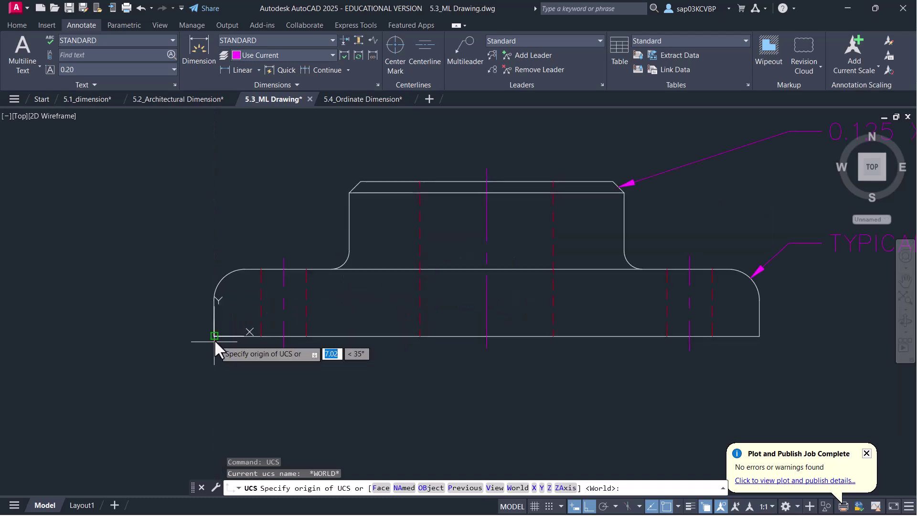
left_click(214, 337)
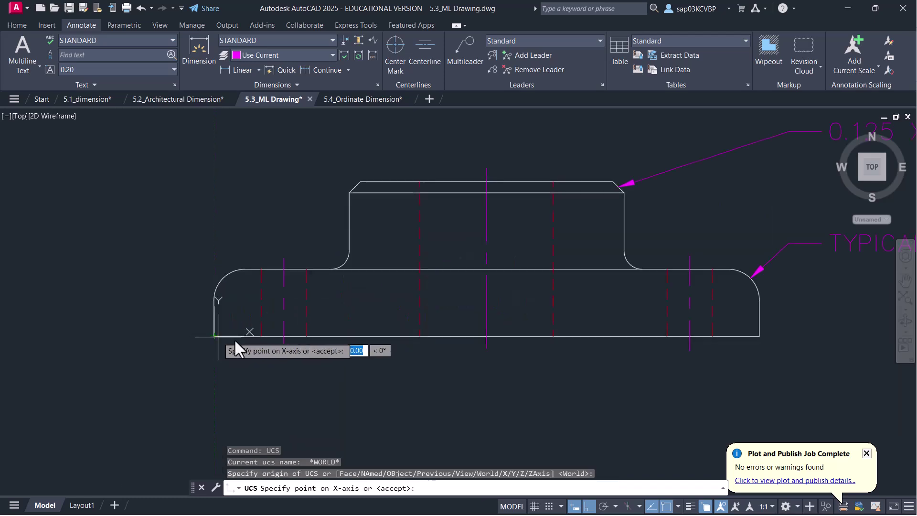
left_click(812, 345)
left_click(235, 192)
scroll(258, 344, "down", 4)
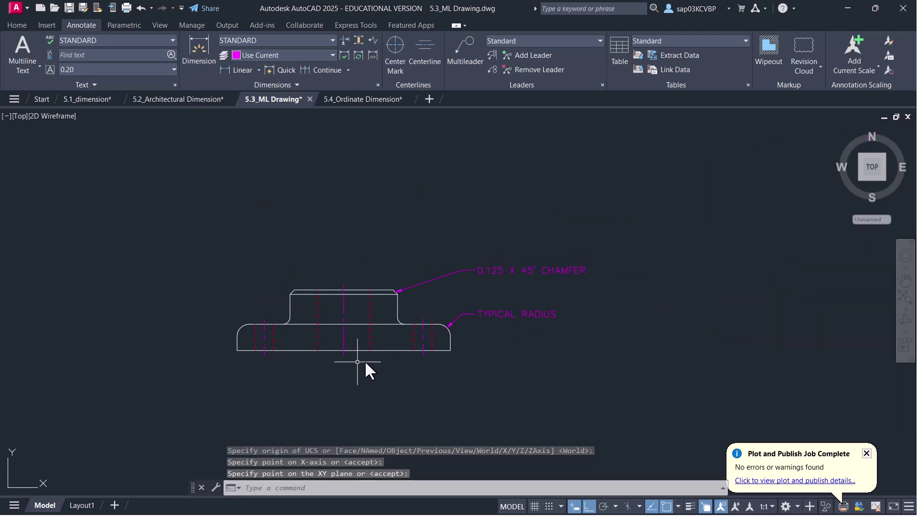
Return to the 5.4_Ordinate Dimension drawing, inspect its origin at the plate's lower-left corner, and save the file
left_click(363, 99)
scroll(301, 365, "up", 3)
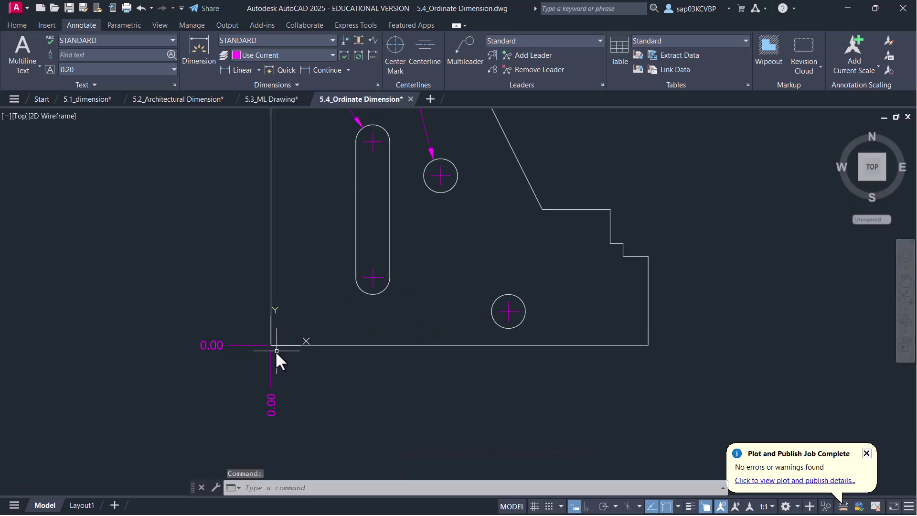
mouse_move(417, 337)
middle_mouse_down()
mouse_move(389, 395)
mouse_move(360, 341)
middle_mouse_up()
scroll(404, 359, "down", 2)
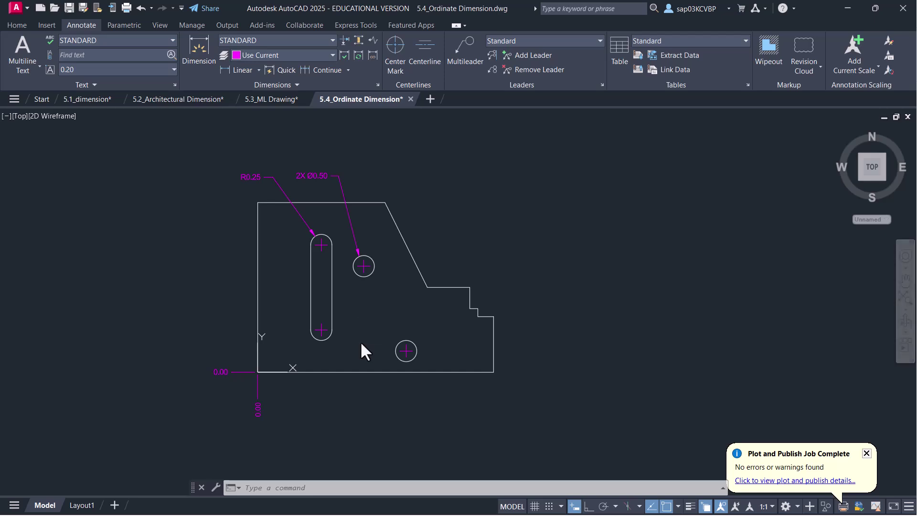
key("ctrl+s")
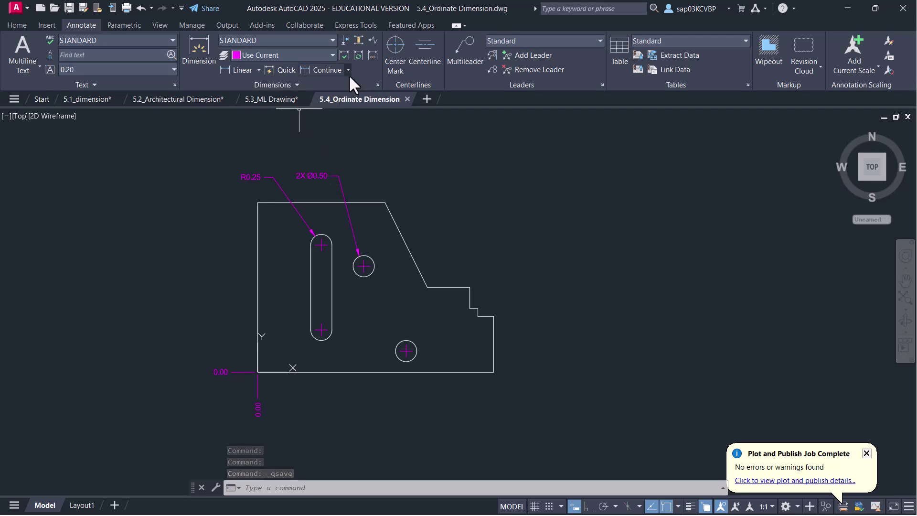
Add an X ordinate dimension from the slot's lowest point to below the plate, with Ortho on, aligned with the existing zero dimension
left_click(258, 70)
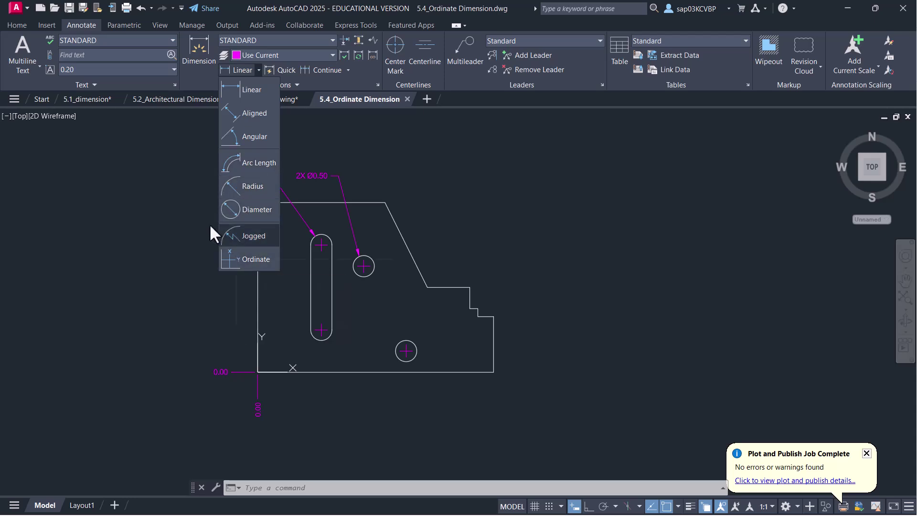
left_click(18, 25)
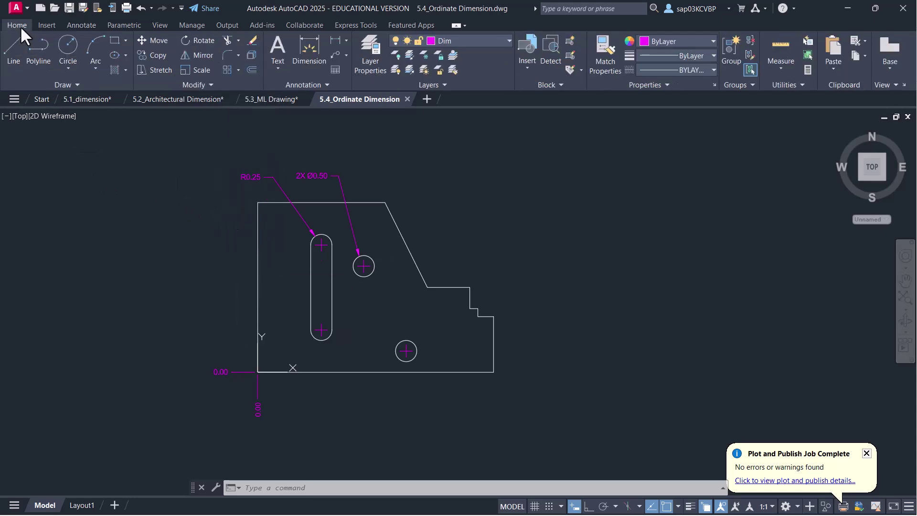
left_click(346, 40)
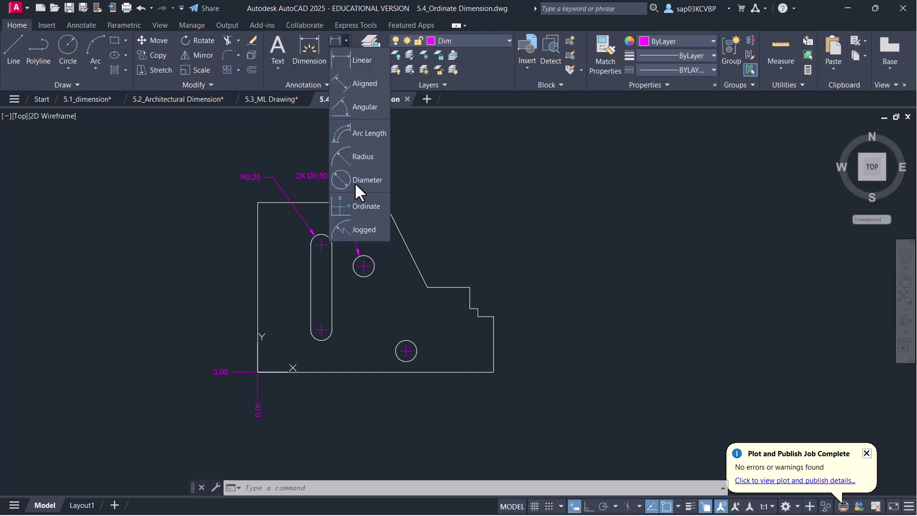
left_click(367, 207)
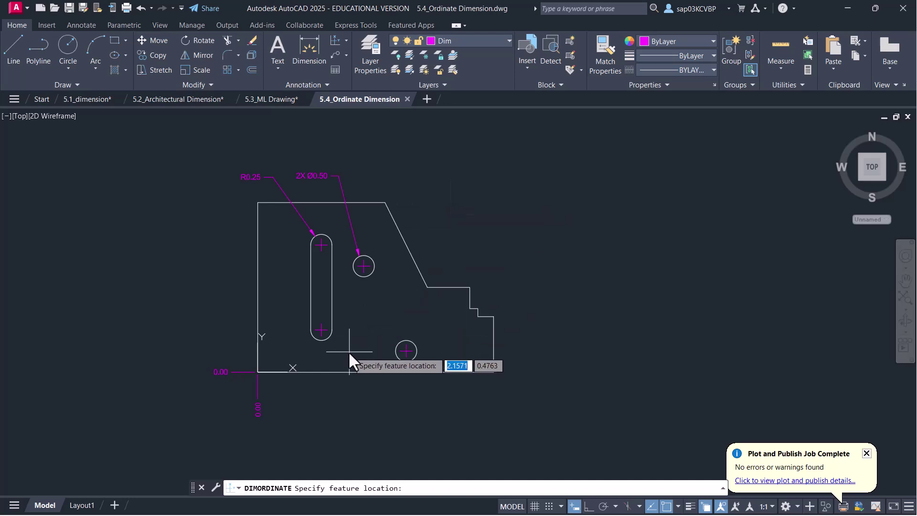
scroll(300, 361, "up", 2)
middle_click_drag(307, 346, 329, 313)
scroll(332, 312, "up", 2)
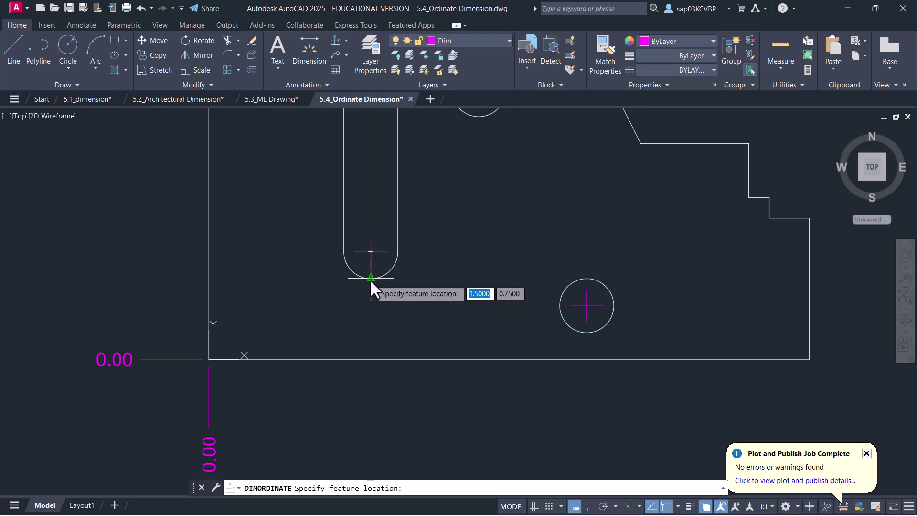
left_click(371, 279)
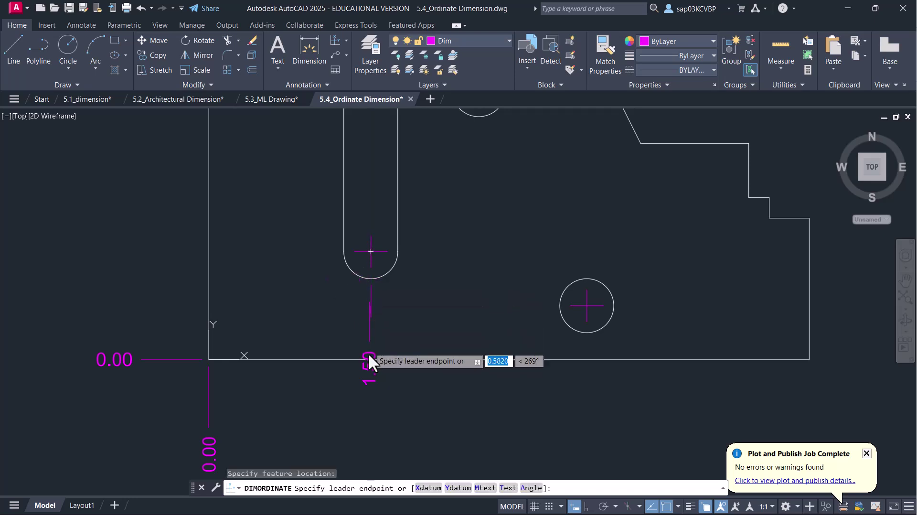
middle_click_drag(368, 435, 381, 369)
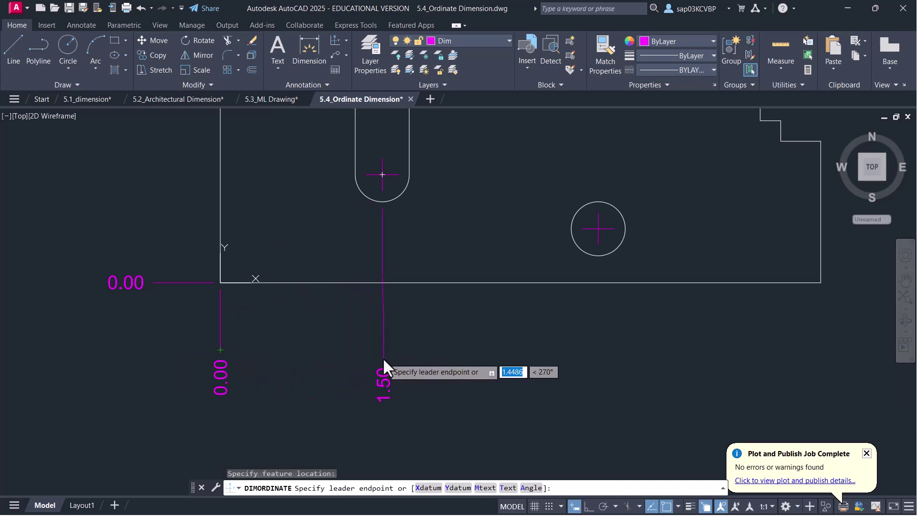
left_click(589, 506)
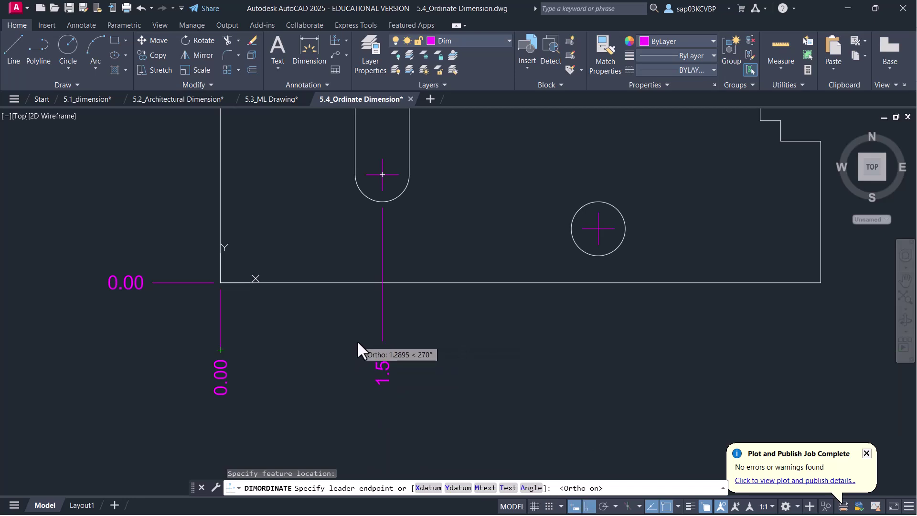
left_click(372, 349)
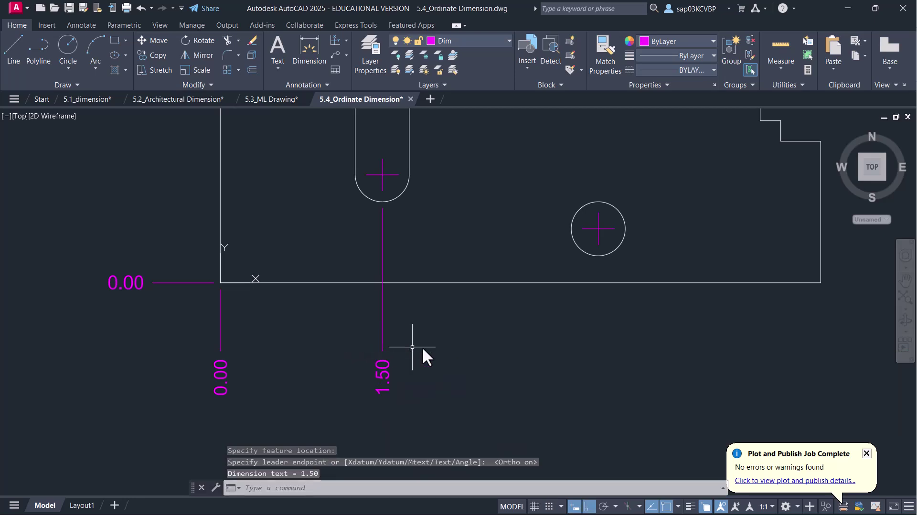
Add an X ordinate dimension for the lower hole, with its leader ending below the plate
left_click(335, 40)
left_click(598, 248)
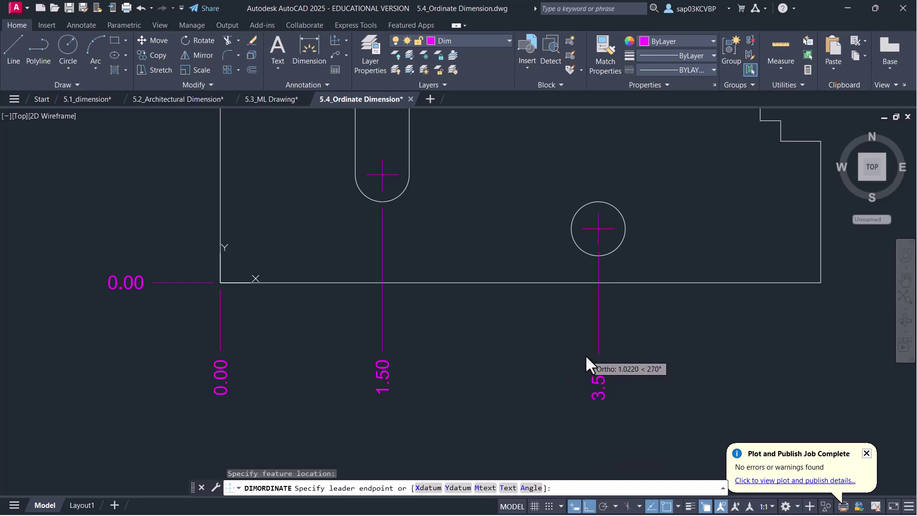
left_click(586, 354)
Add an X ordinate dimension at the plate's lower-right corner, with its leader ending below the plate
scroll(653, 332, "down", 2)
middle_click_drag(610, 346, 459, 356)
left_click(335, 38)
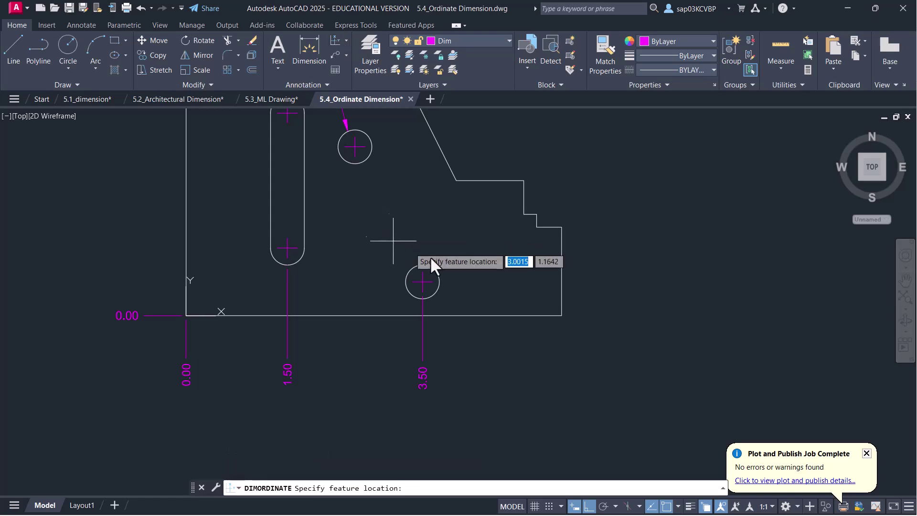
left_click(560, 316)
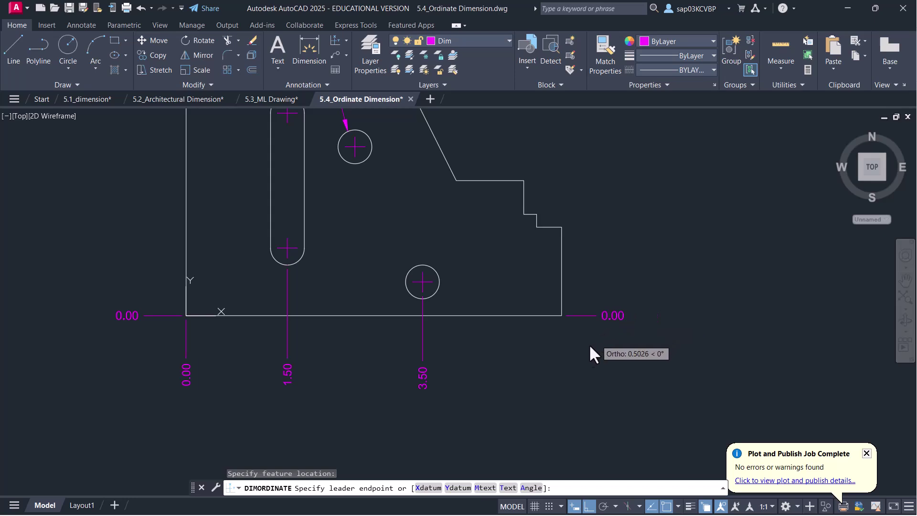
left_click(560, 367)
Add a Y ordinate dimension for the slot's lower centre mark, with its leader ending left of the plate
mouse_move(380, 296)
middle_mouse_down()
mouse_move(378, 312)
mouse_move(424, 391)
middle_mouse_up()
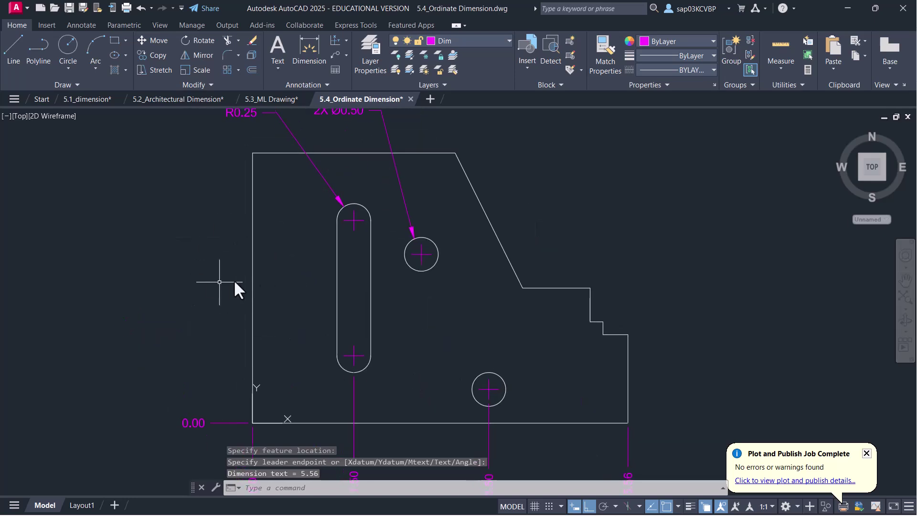
left_click(333, 40)
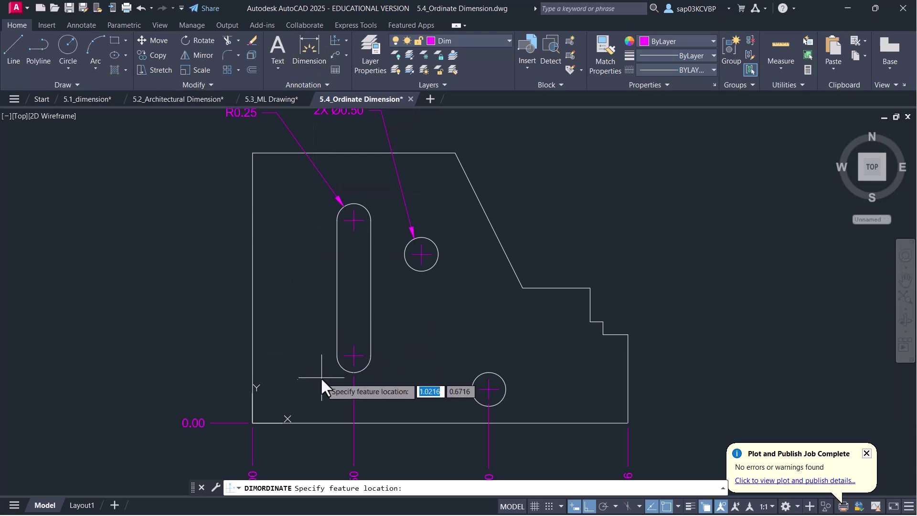
left_click(345, 356)
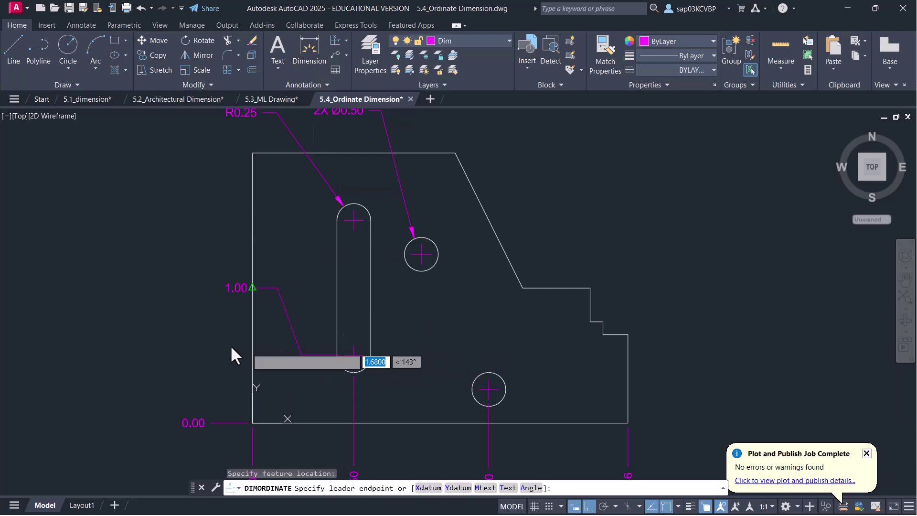
left_click(205, 356)
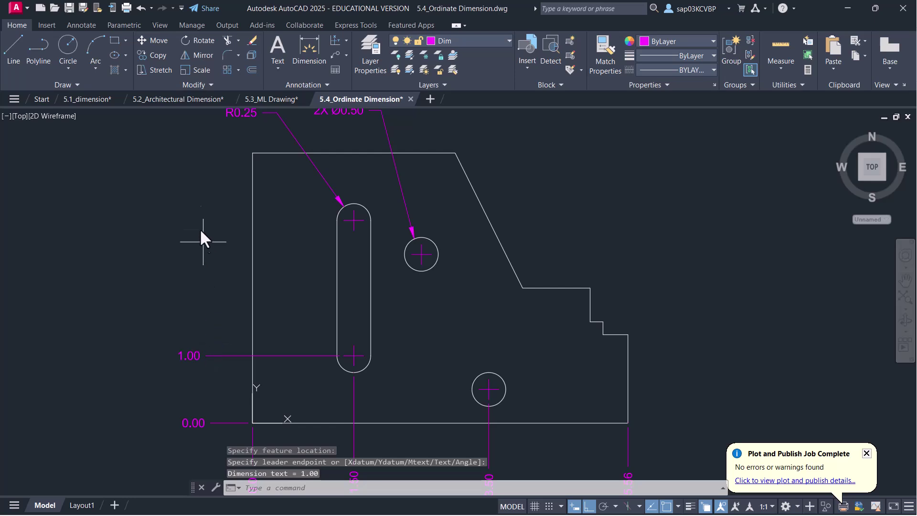
Add a Y ordinate dimension for the slot's upper centre mark, with its leader ending left of the plate
key("Return")
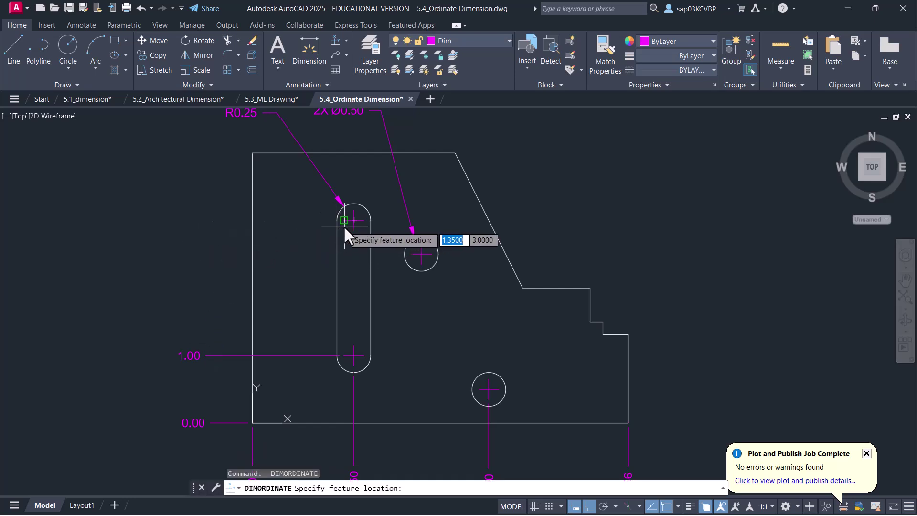
left_click(343, 223)
left_click(194, 227)
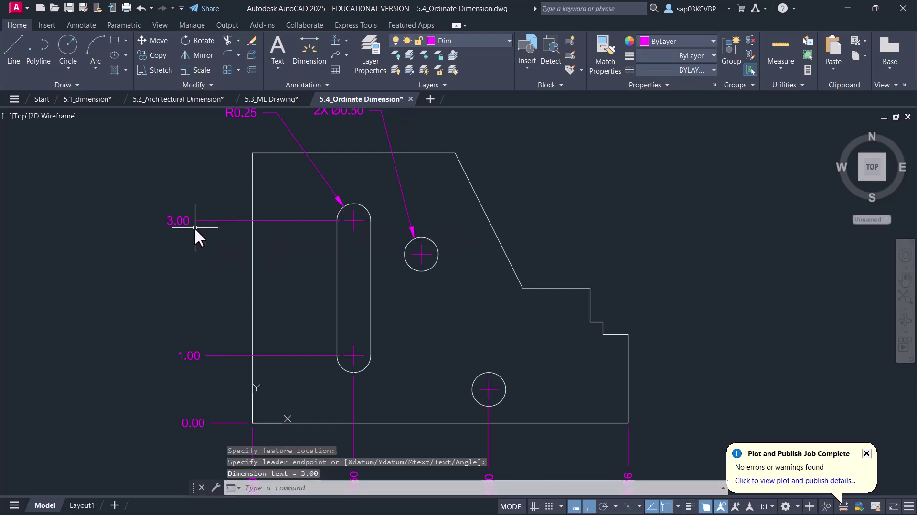
Add a Y ordinate dimension at the plate's upper-left corner, with its leader ending left of the plate
key("Return")
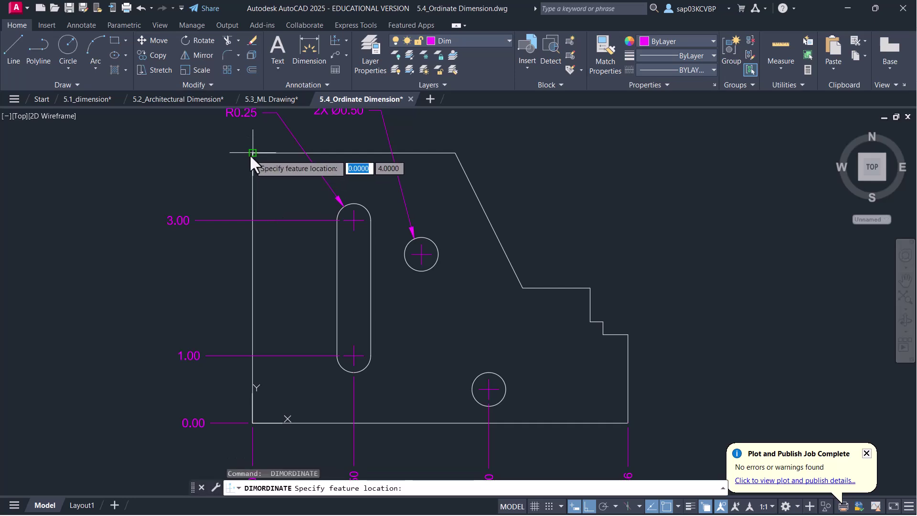
left_click(251, 154)
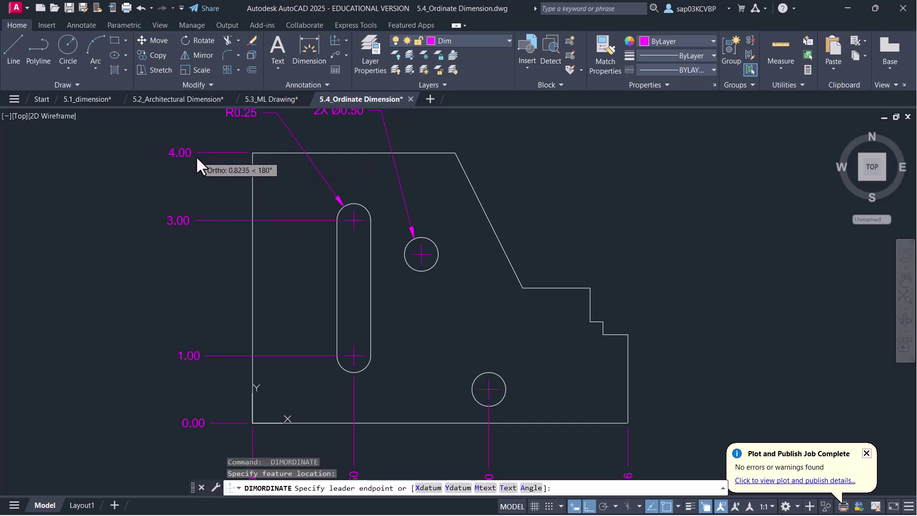
left_click(196, 156)
Add a Y ordinate dimension at the top corner of the plate's right edge, with its leader ending right of the plate
scroll(528, 187, "down", 2)
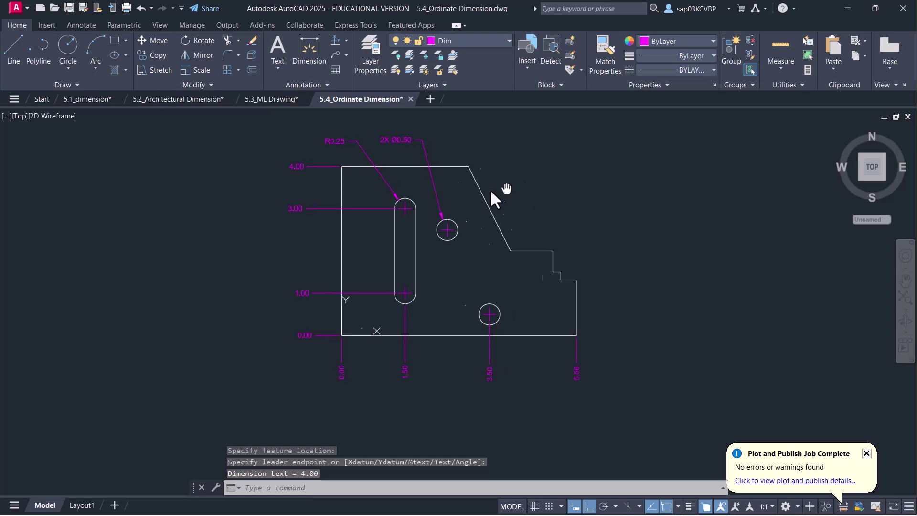
key("Return")
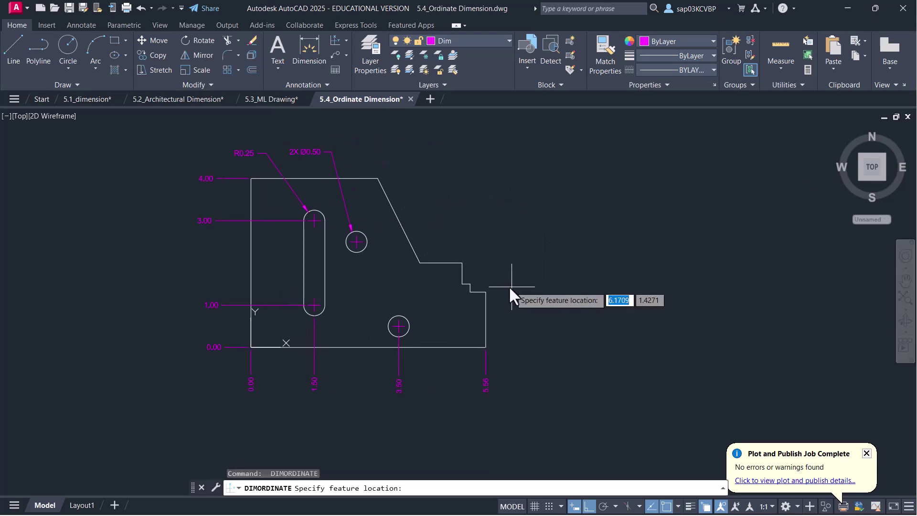
left_click(486, 291)
left_click(537, 288)
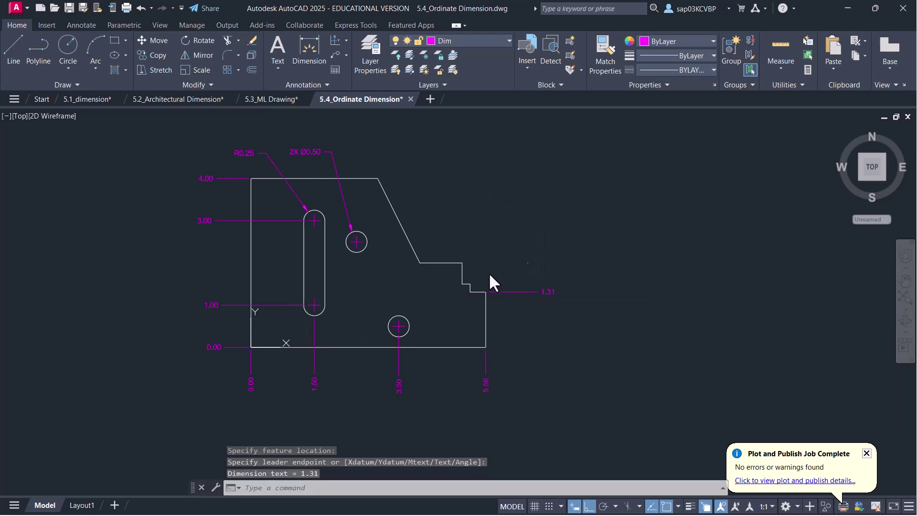
Add Y ordinate dimensions for the middle and upper step corners on the plate's right side, with leaders ending right of the plate
key("Return")
left_click(472, 283)
left_click(534, 273)
key("Return")
left_click(462, 263)
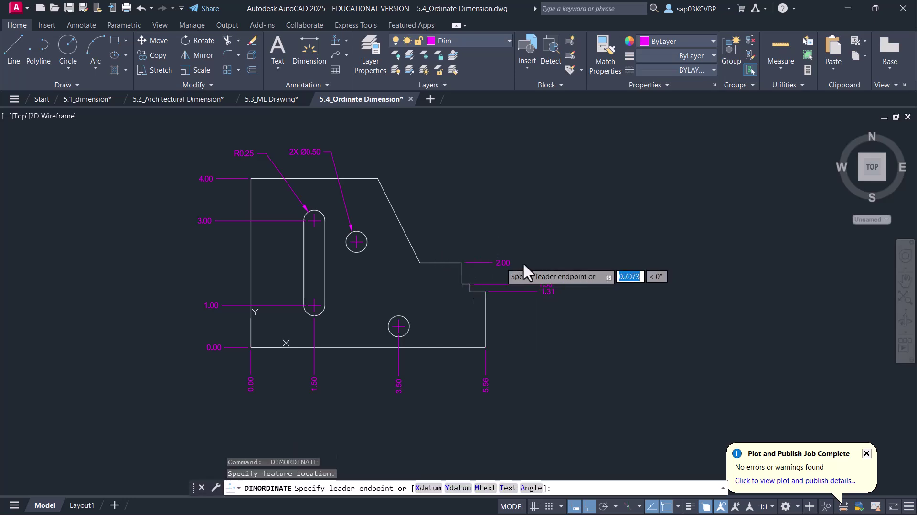
left_click(535, 262)
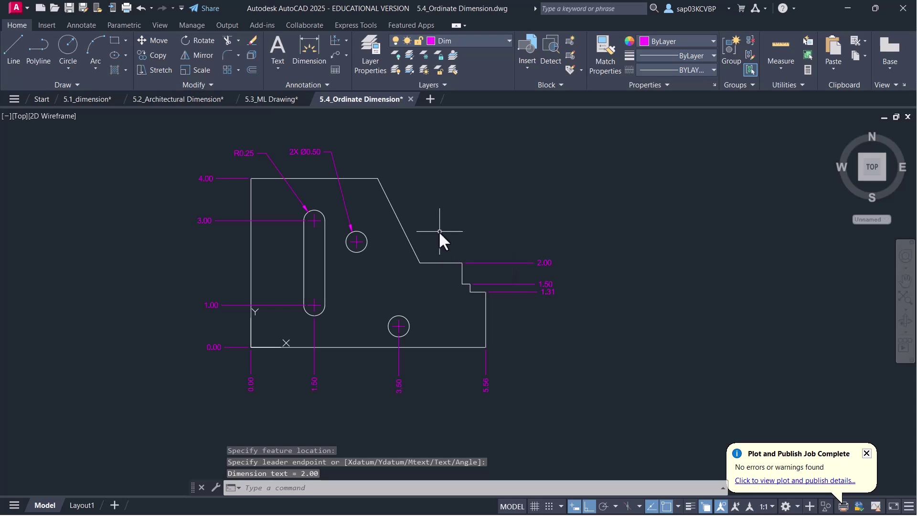
Add an X ordinate dimension at the right end of the plate's upper step edge, with its leader ending above the plate
key("Return")
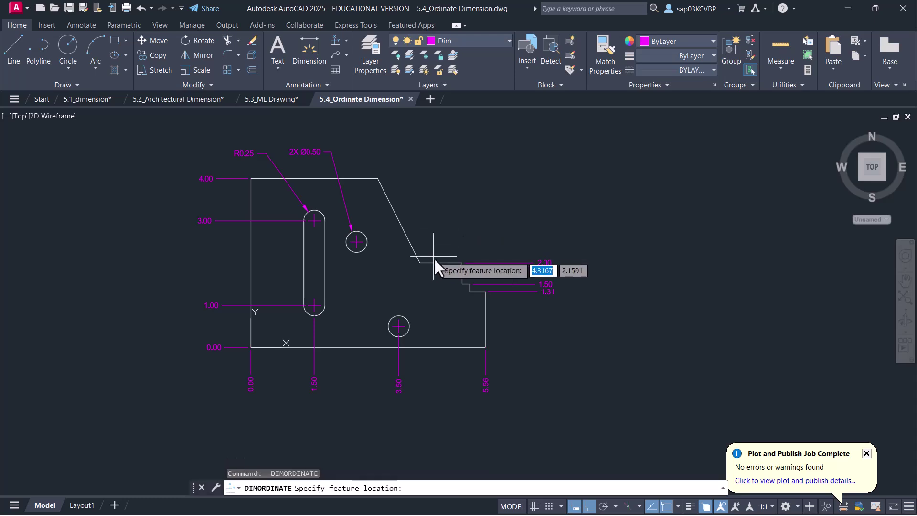
left_click(460, 262)
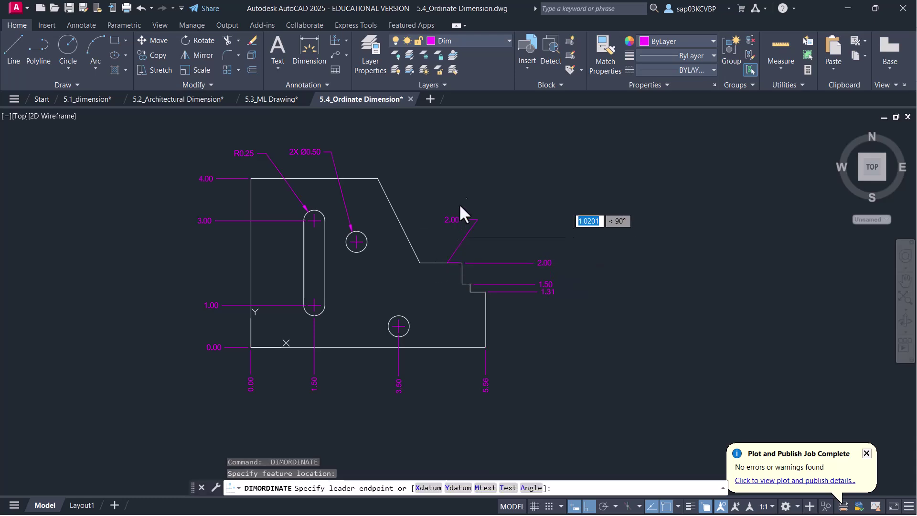
left_click(456, 172)
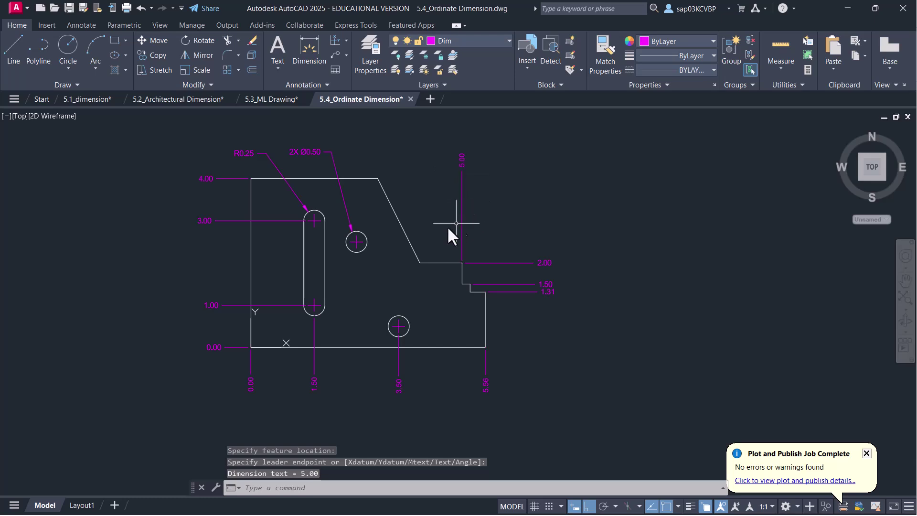
Add X ordinate dimensions at the lower and upper ends of the plate's sloped edge, with leaders ending above the plate
key("Return")
left_click(420, 262)
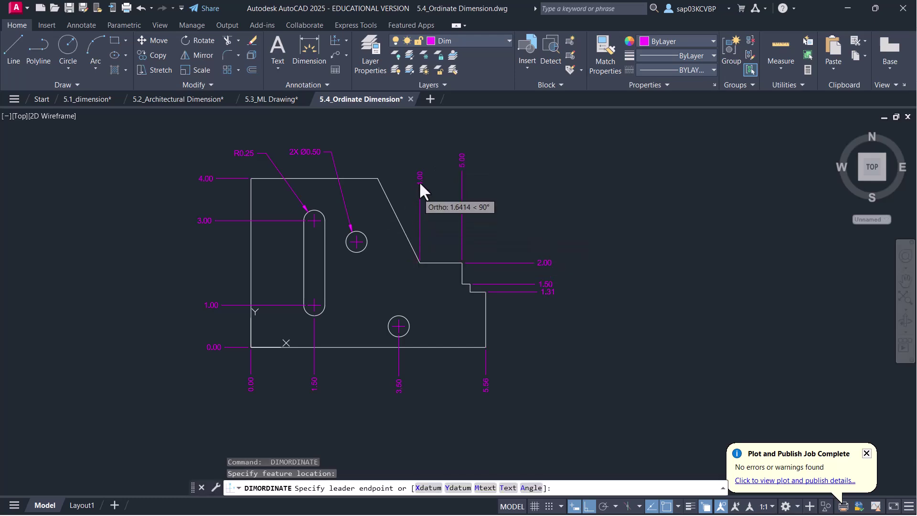
left_click(419, 163)
key("Return")
left_click(378, 178)
left_click(377, 143)
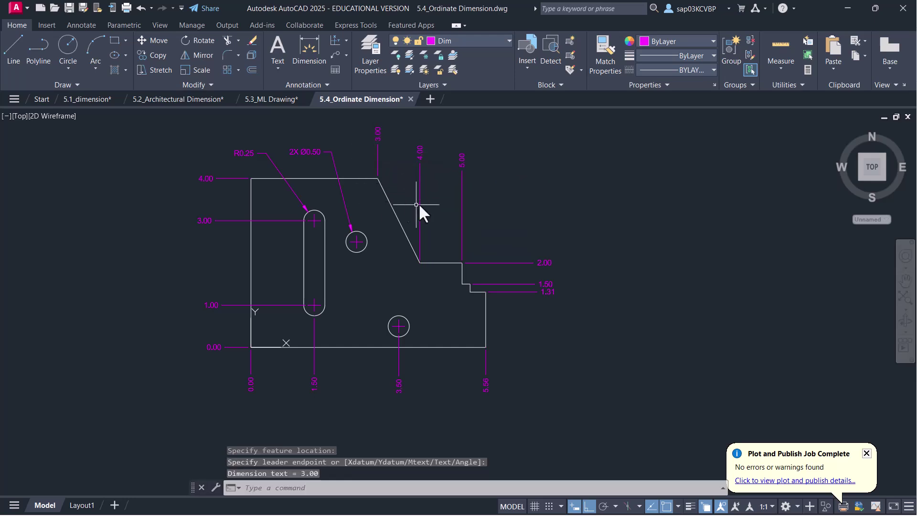
middle_click_drag(427, 269, 457, 292)
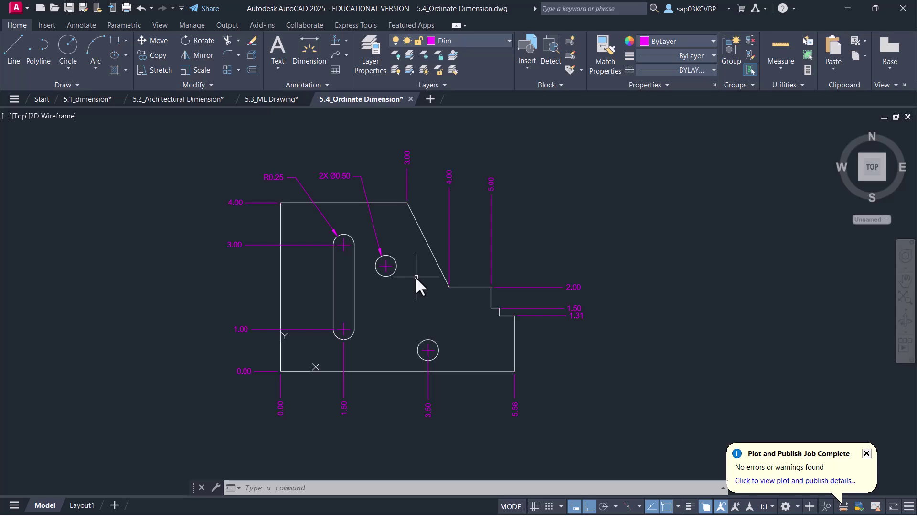
Switch to File Explorer, open 5.5_Dim Oblique.dwg from the Module-5 Dimensions folder, and dismiss the plot notification in AutoCAD
key("alt+Tab")
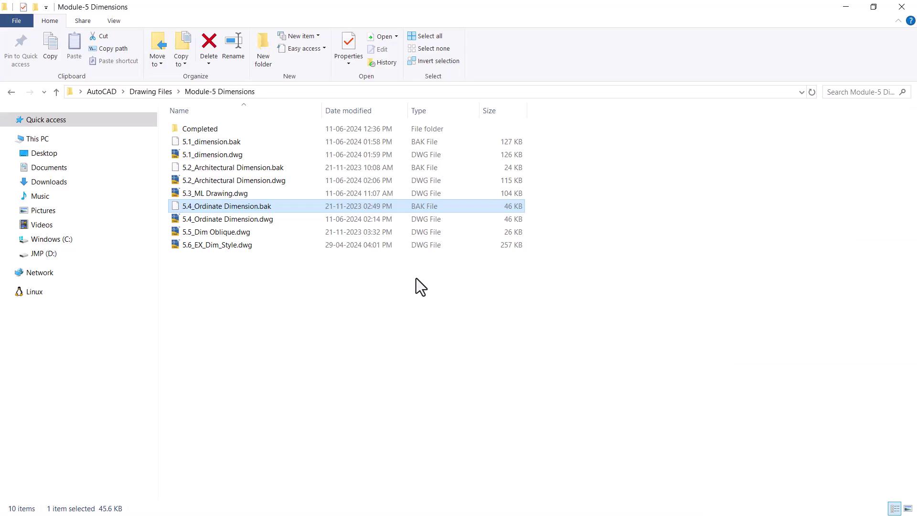
left_click(198, 234)
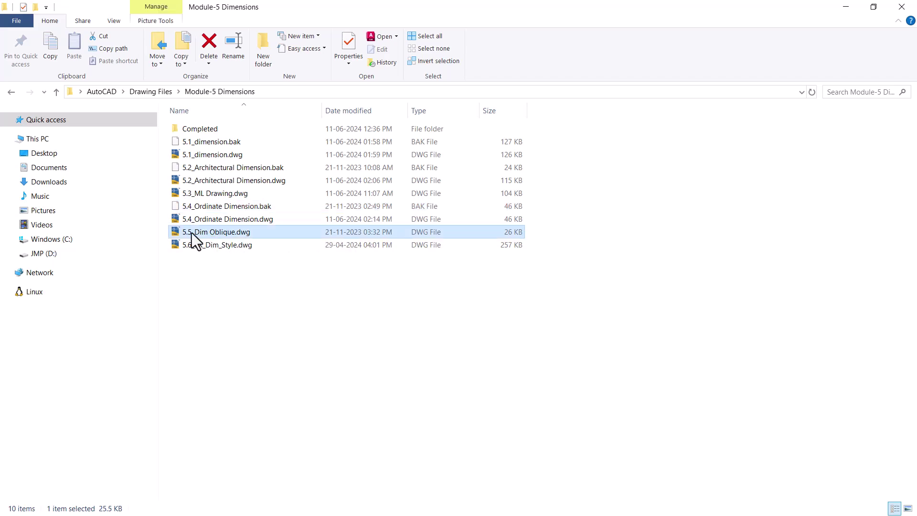
right_click(232, 235)
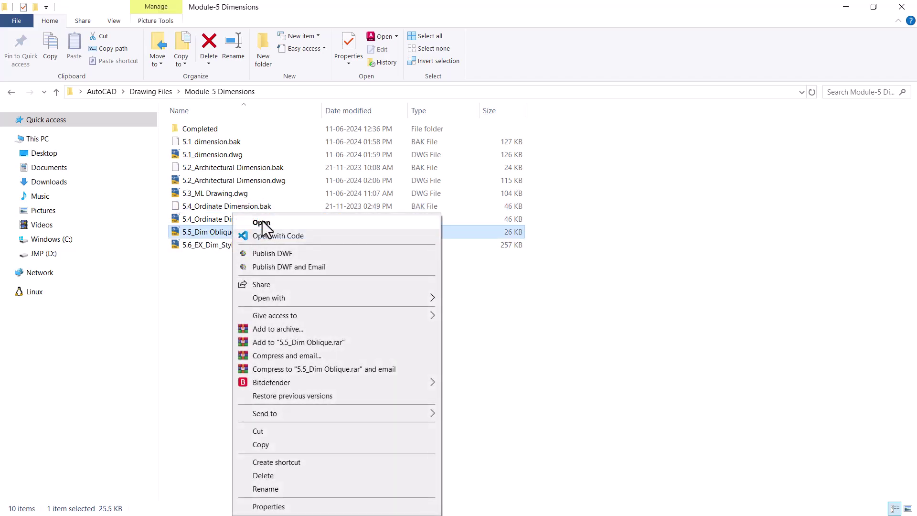
left_click(261, 219)
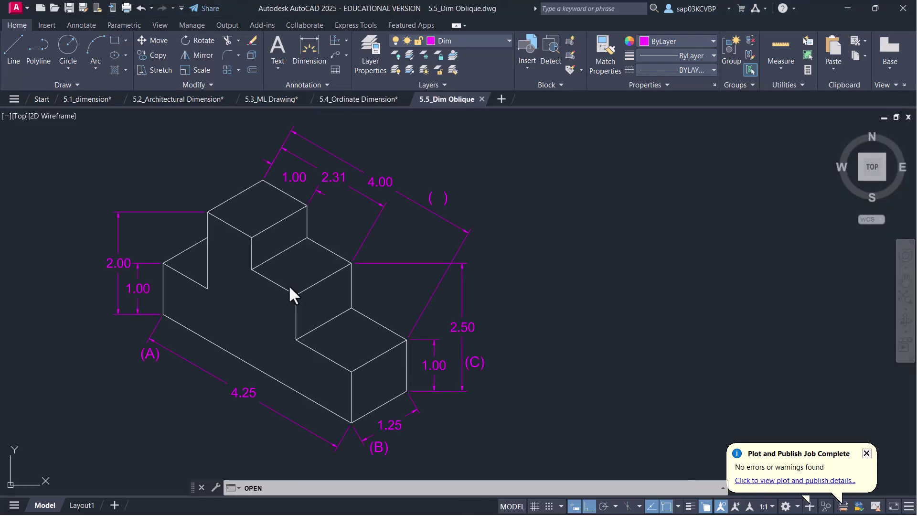
middle_click_drag(288, 285, 285, 272)
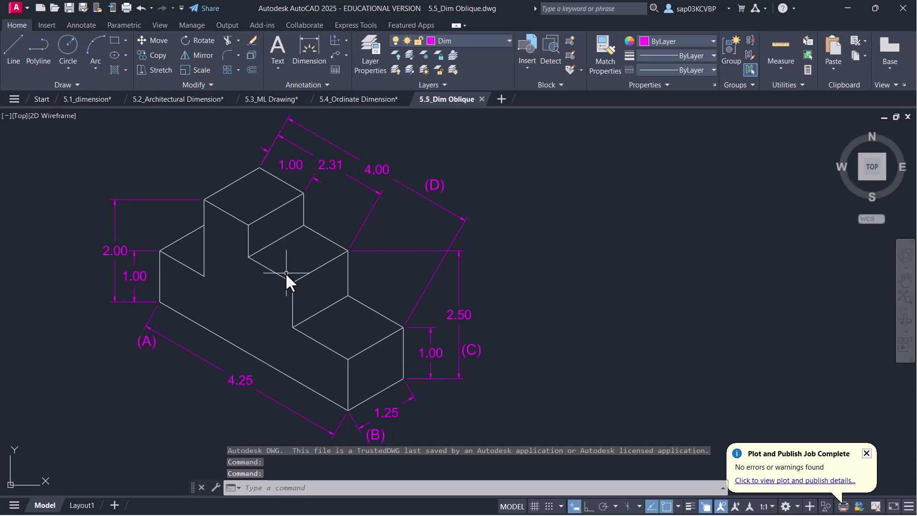
left_click(866, 453)
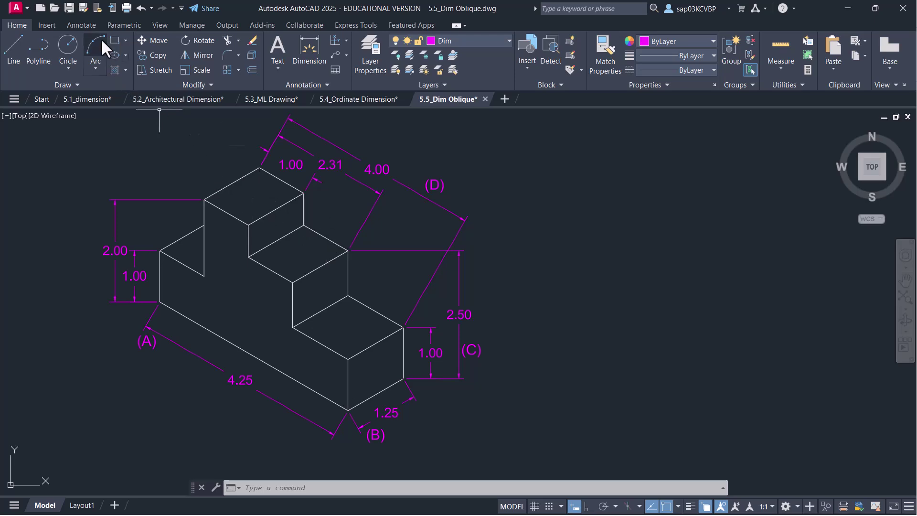
left_click(86, 27)
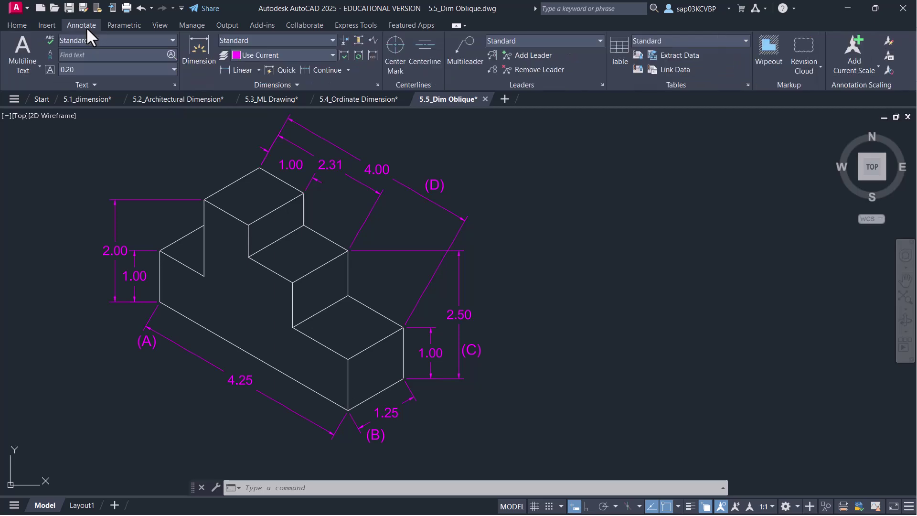
left_click(282, 89)
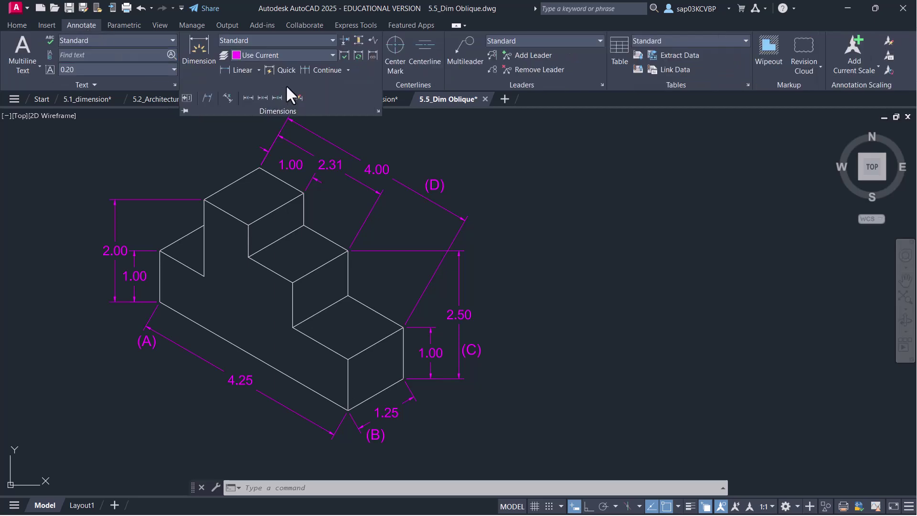
left_click(207, 97)
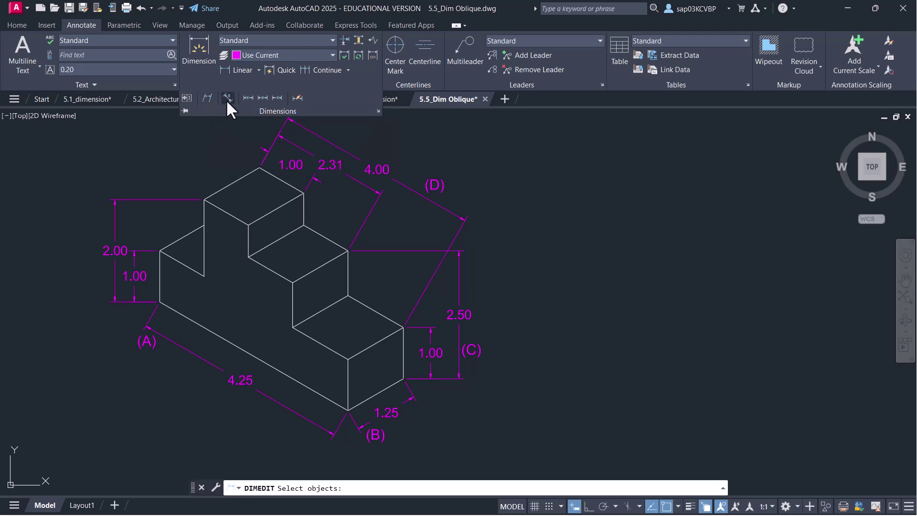
key("Escape")
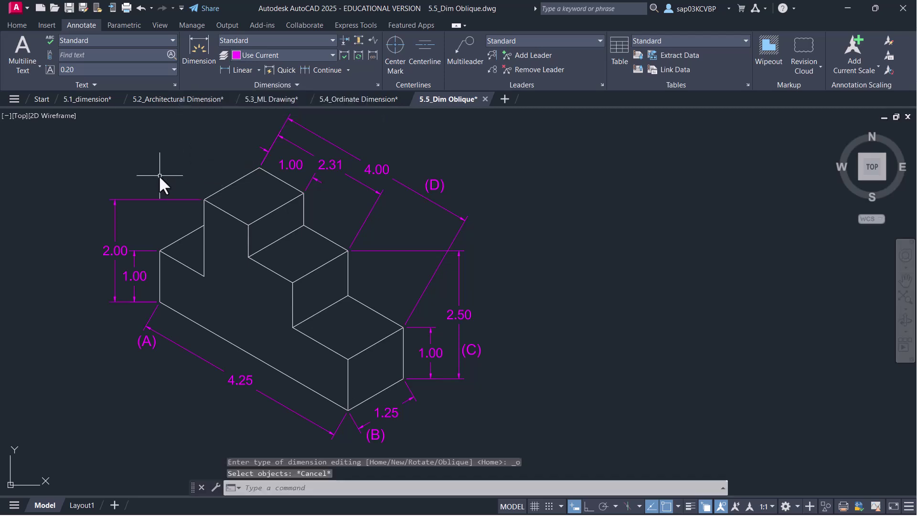
type("DIMED")
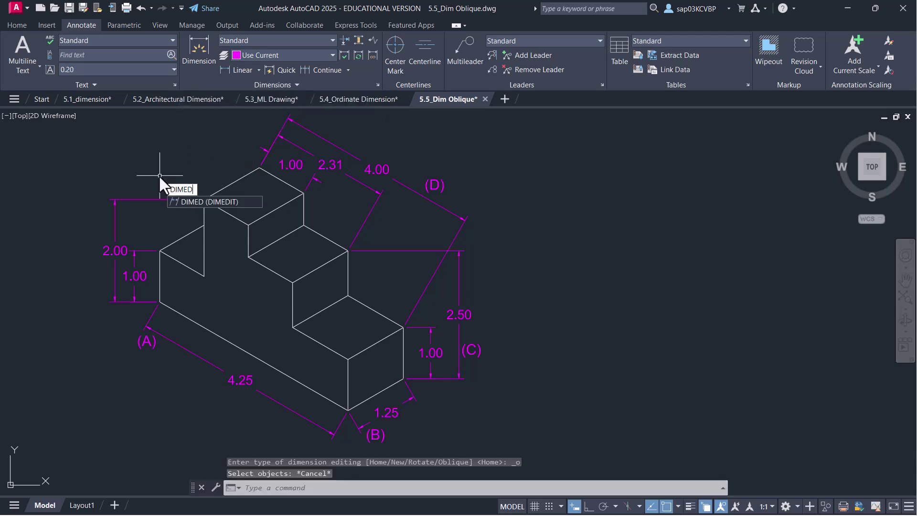
key("Return")
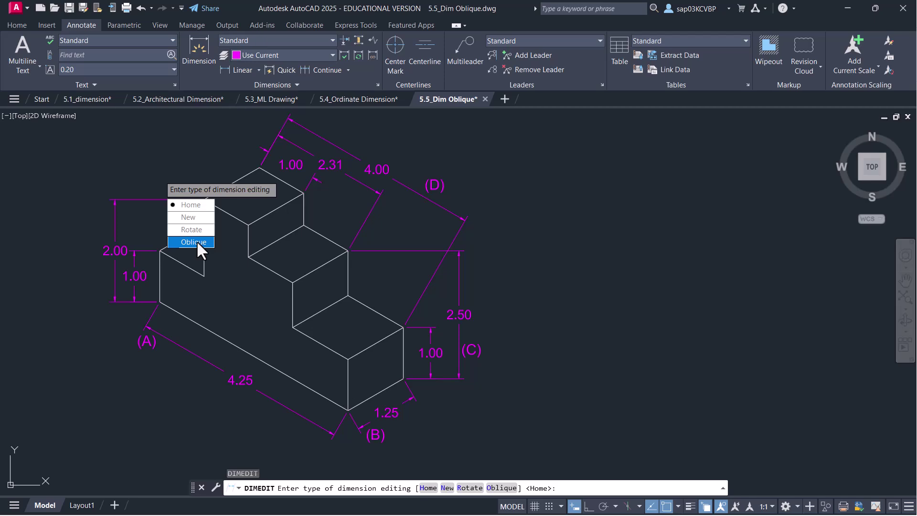
key("Escape")
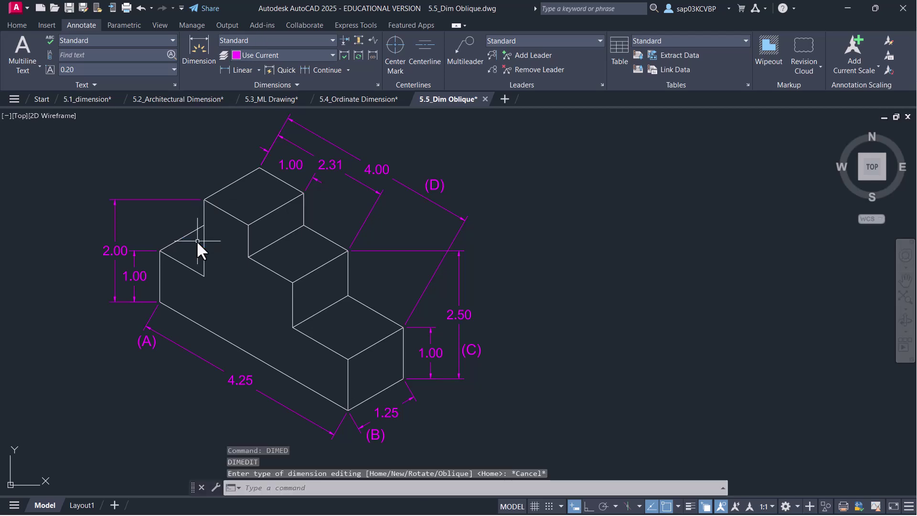
Oblique the extension lines of the 4.25 dimension along the block's lower-left edge (A) to an angle of 210
left_click(259, 85)
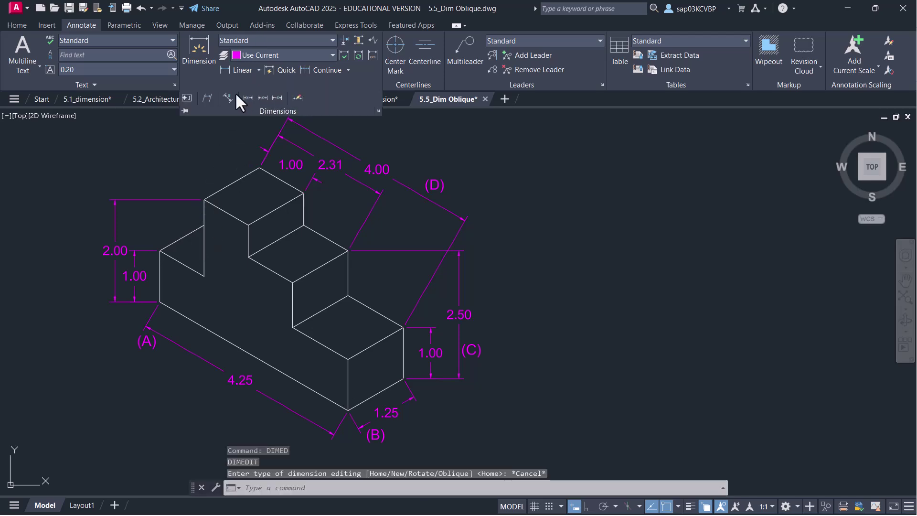
left_click(207, 98)
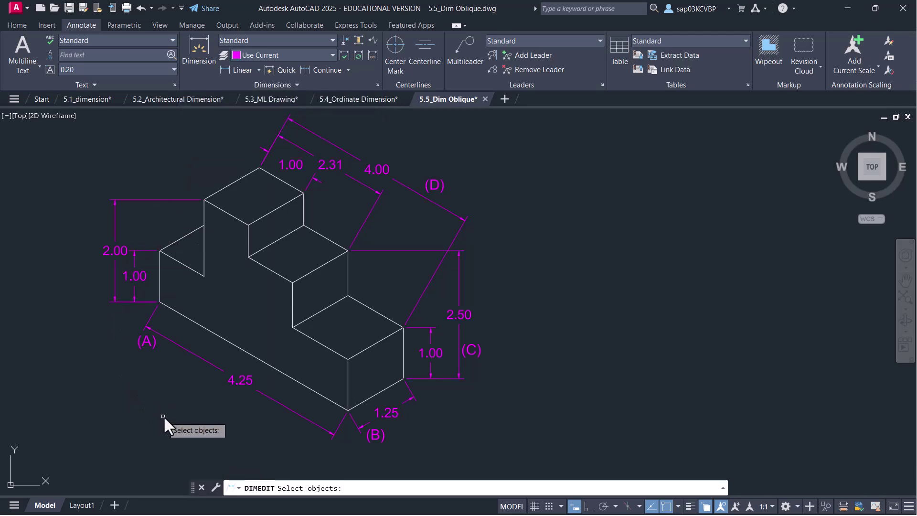
left_click(247, 382)
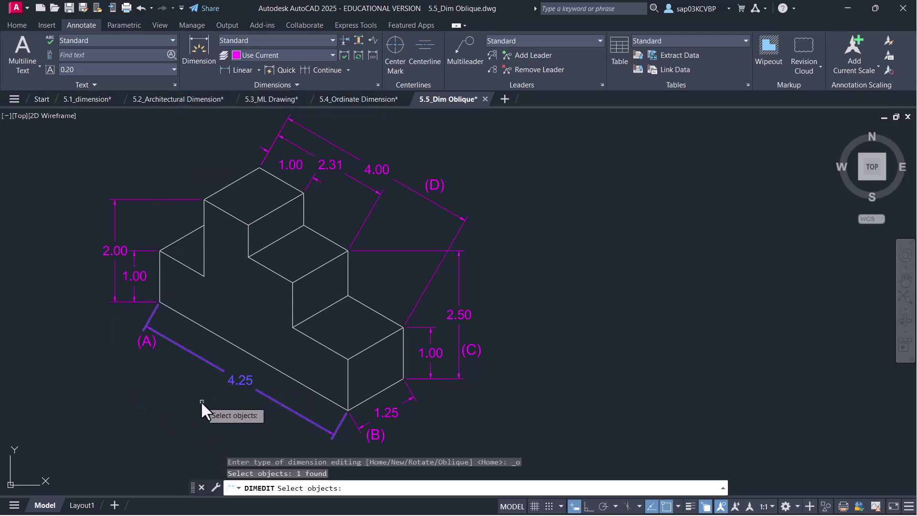
middle_click_drag(387, 376, 381, 345)
scroll(336, 386, "up", 2)
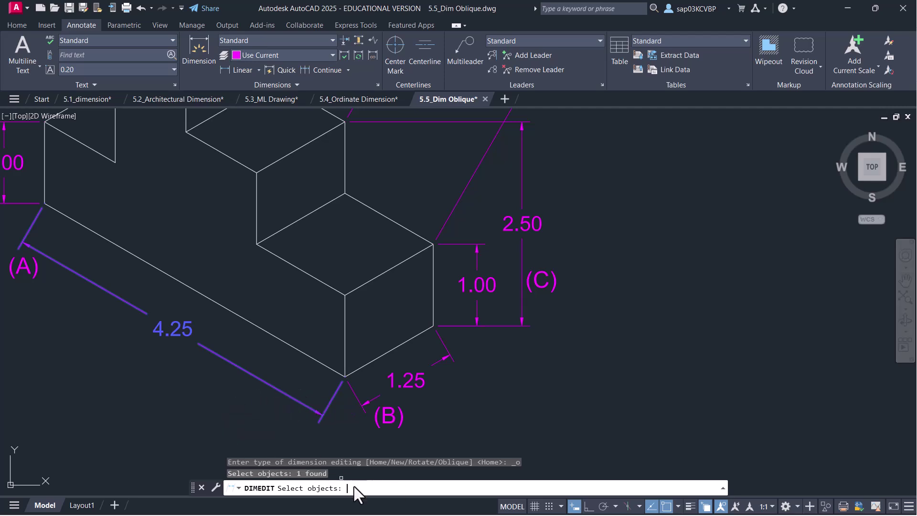
key("Return")
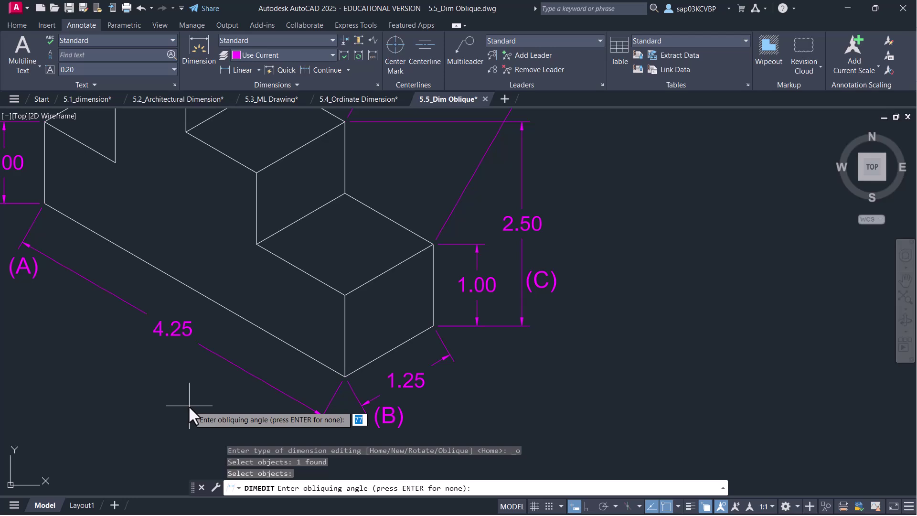
type("210")
key("Return")
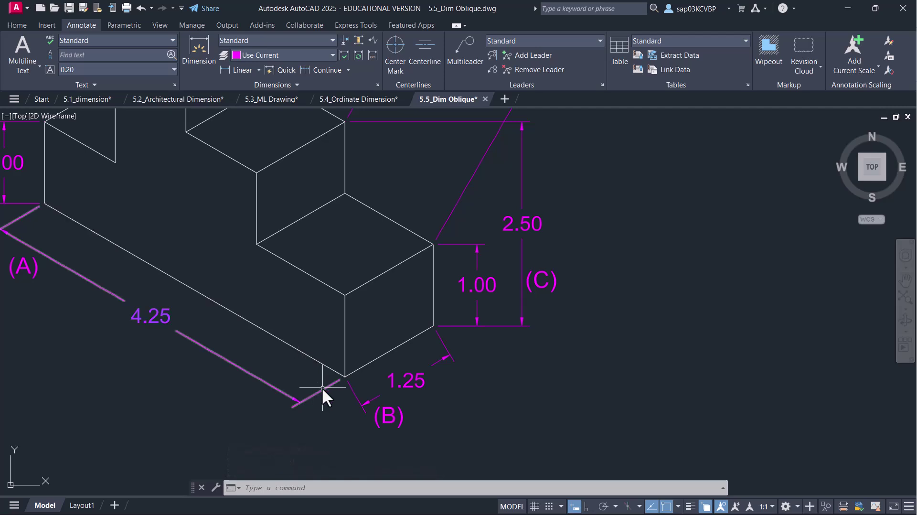
Oblique the extension lines of the 1.00 and 2.00 height dimensions beside the block's rear-left end to an angle of 150
scroll(258, 346, "down", 2)
middle_click_drag(256, 344, 300, 379)
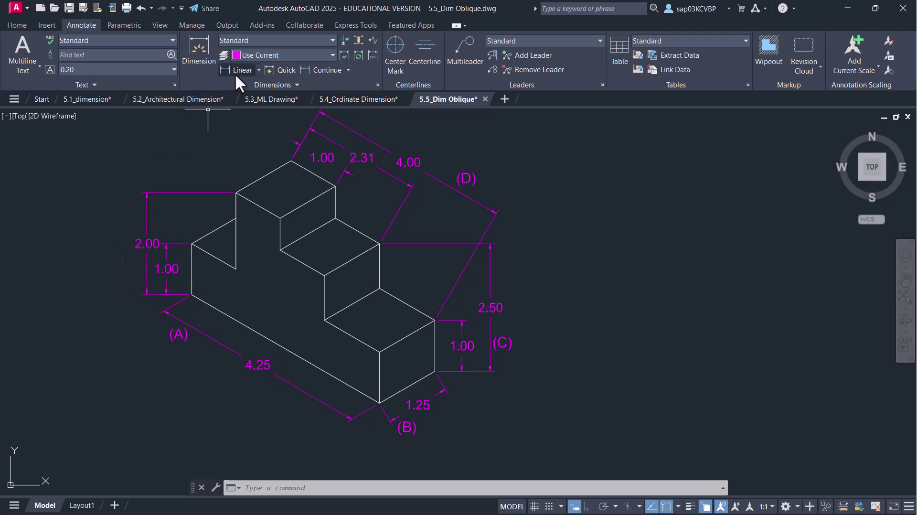
left_click(245, 84)
left_click(208, 98)
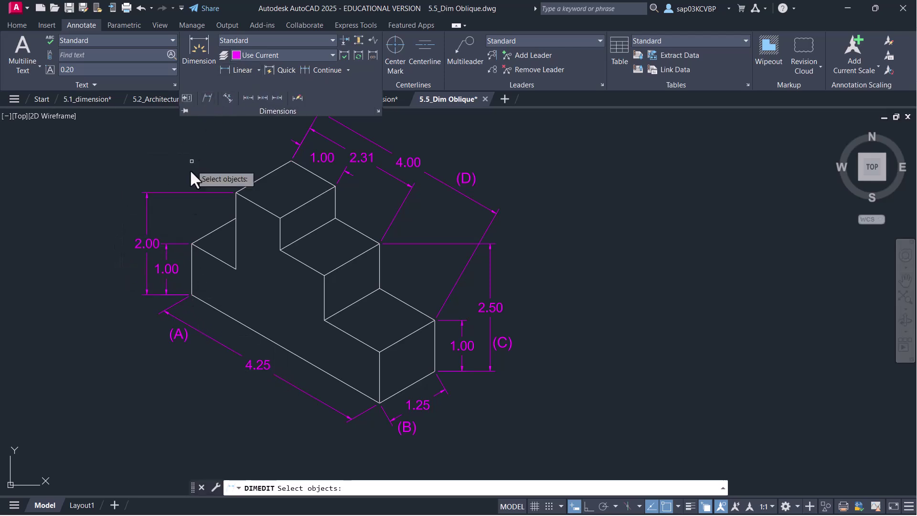
left_click(180, 254)
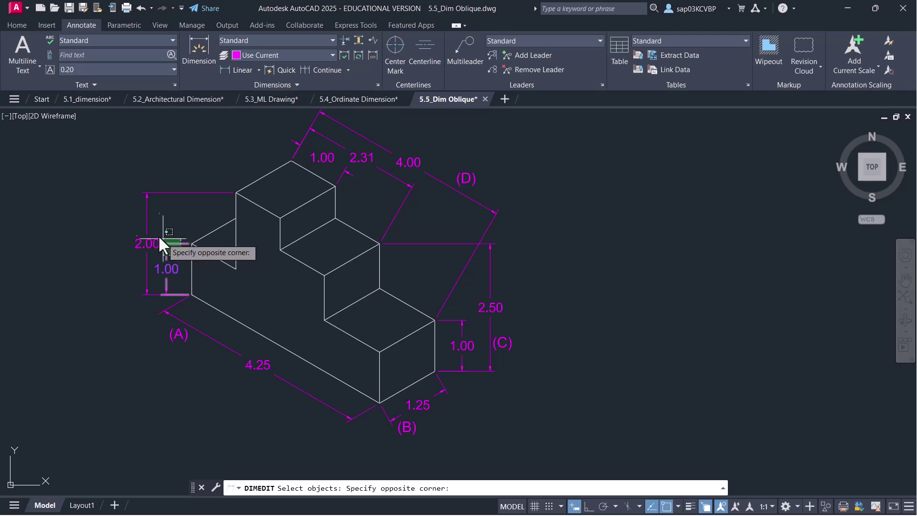
left_click(135, 223)
key("Return")
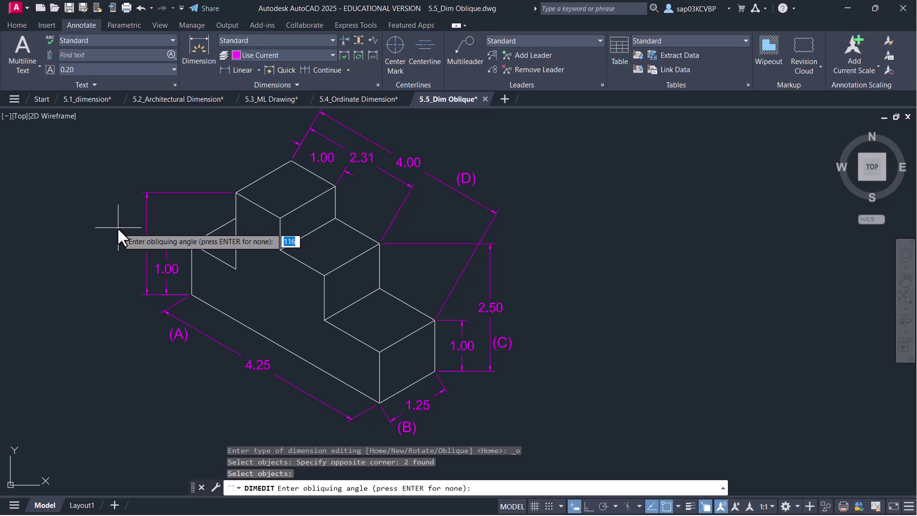
type("150")
key("Return")
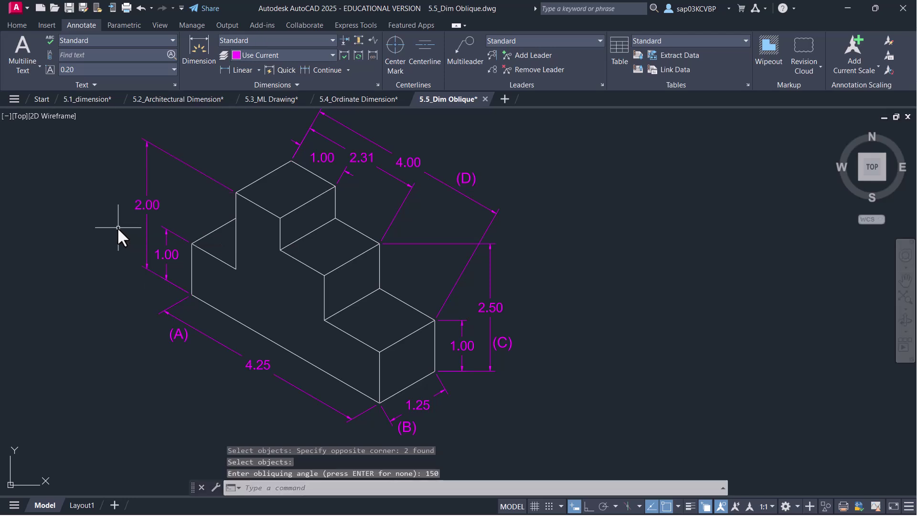
Oblique the 1.00, 2.31 and 4.00 dimensions above the block (D) to an angle of 90
scroll(191, 248, "down", 2)
scroll(193, 249, "up", 4)
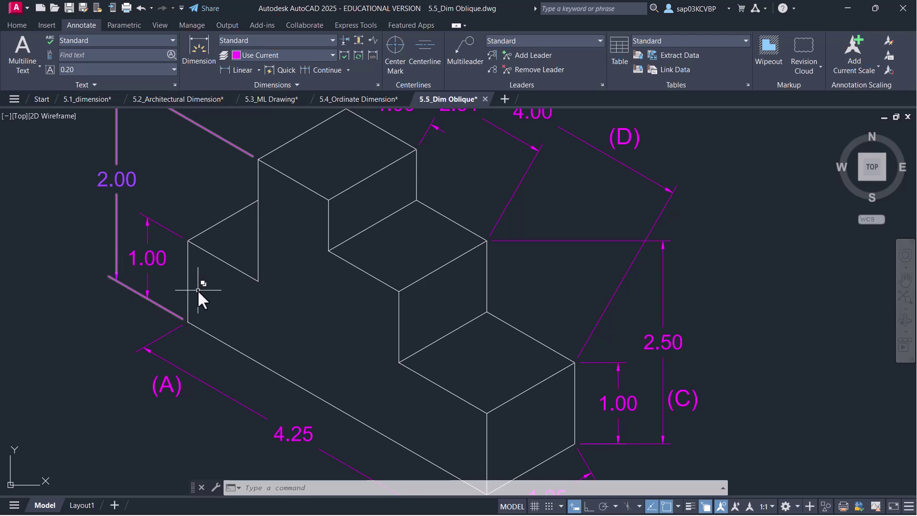
scroll(197, 290, "down", 3)
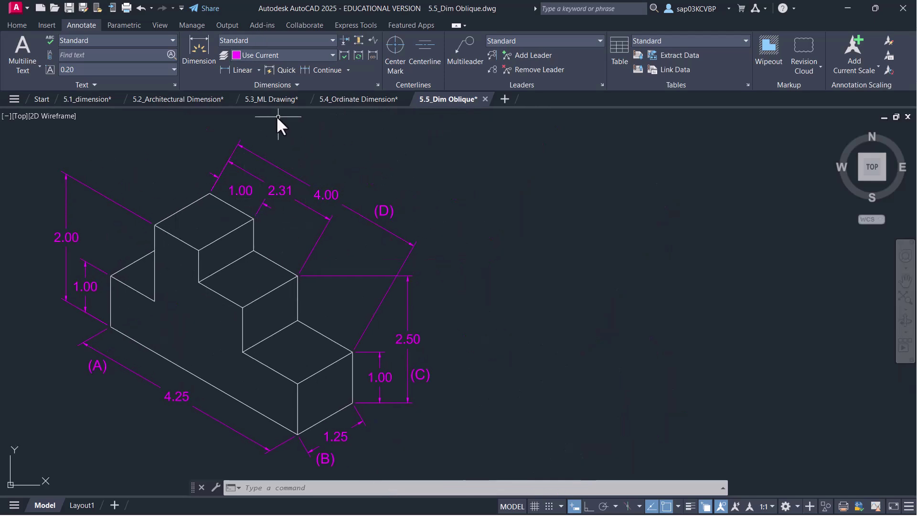
left_click(272, 85)
left_click(224, 95)
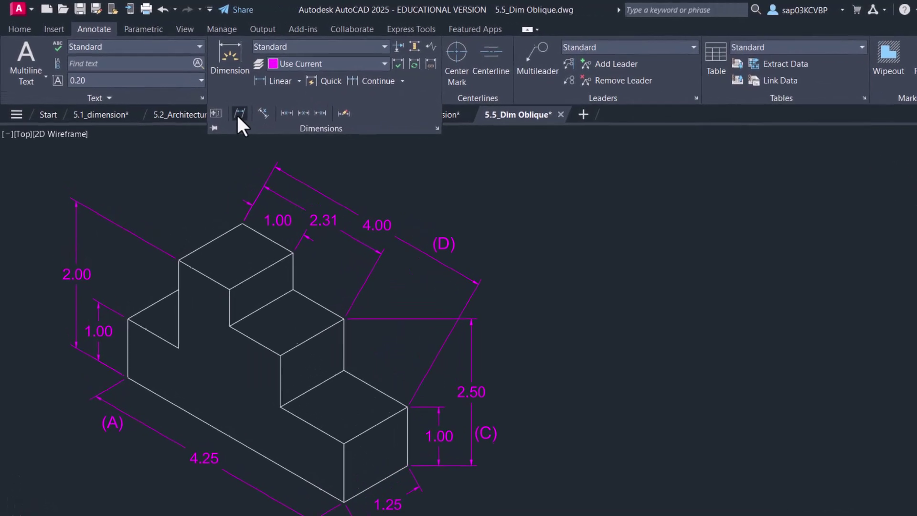
left_click(326, 195)
left_click(301, 208)
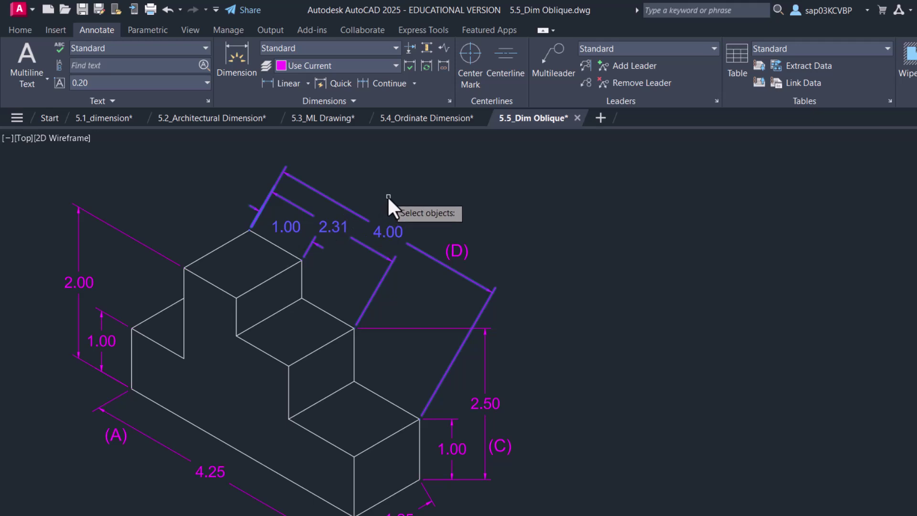
key("Return")
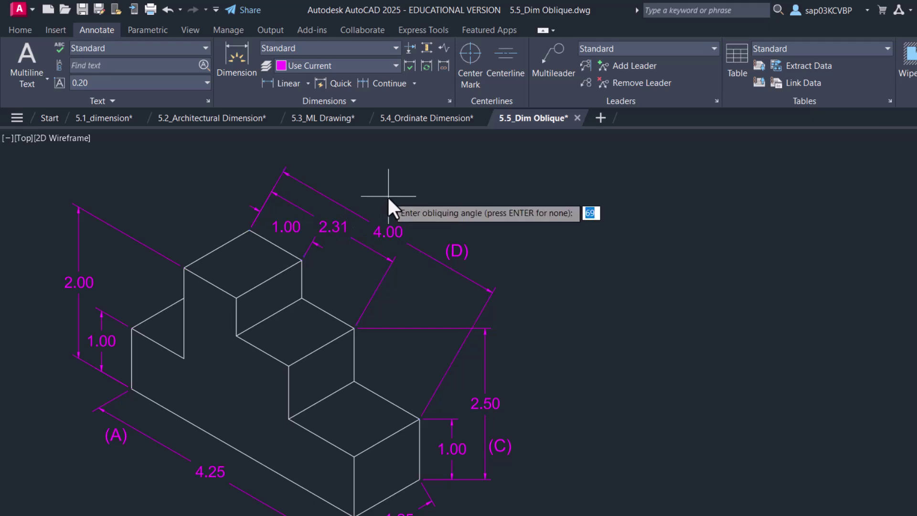
type("90")
key("Return")
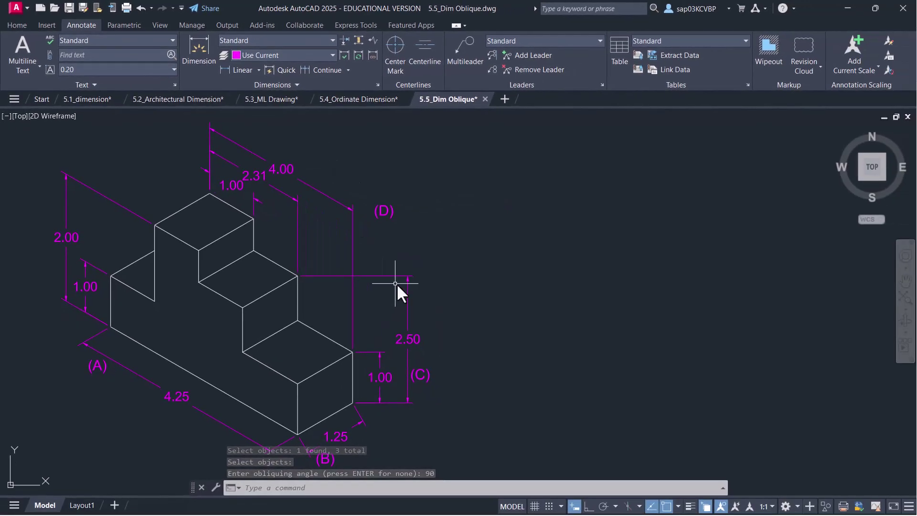
Oblique the 1.00 and 2.50 height dimensions at the block's right end (C) to an angle of -30
middle_click_drag(446, 259, 443, 206)
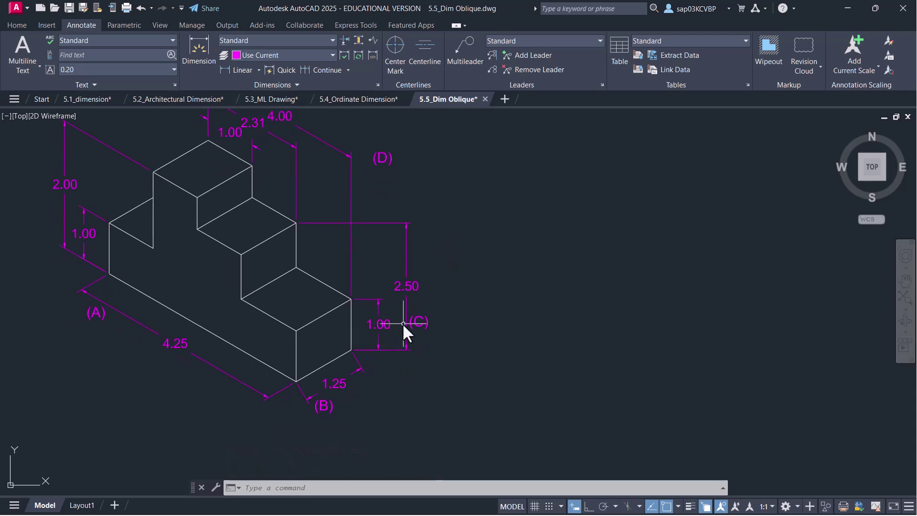
key("Return")
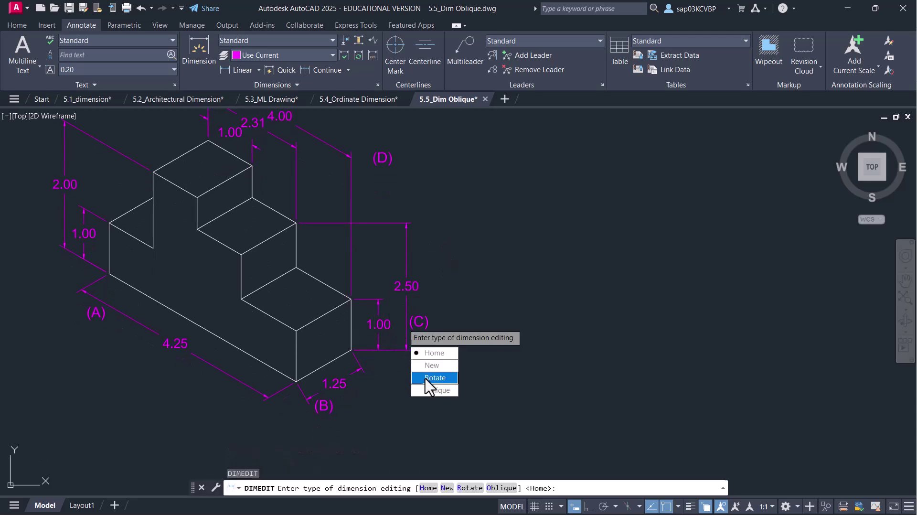
left_click(437, 390)
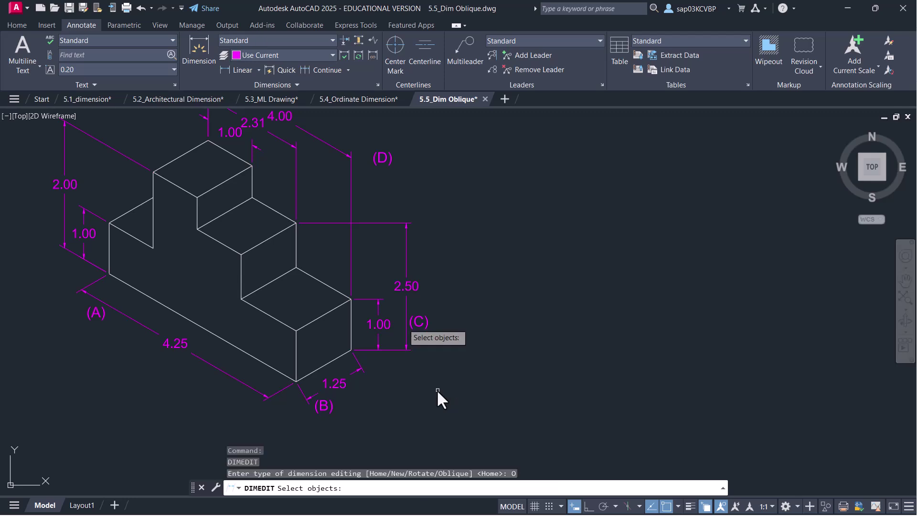
left_click(377, 321)
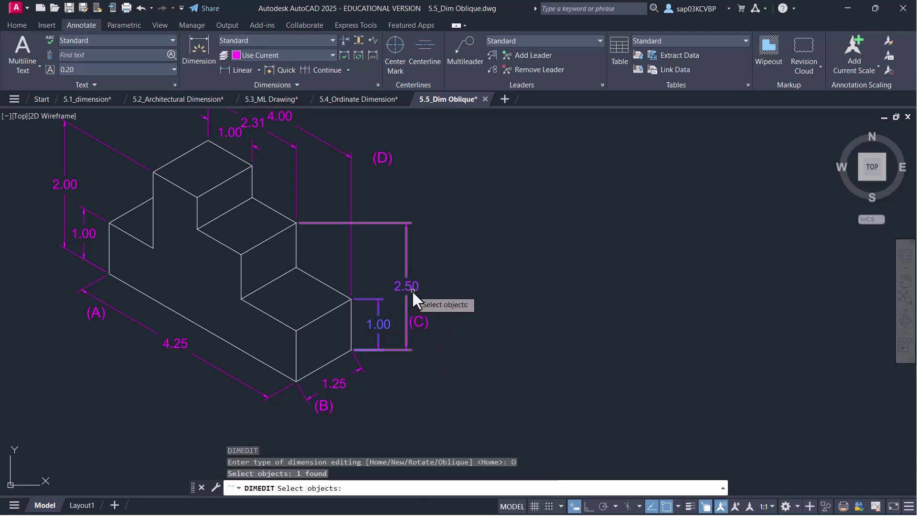
left_click(412, 289)
key("Return")
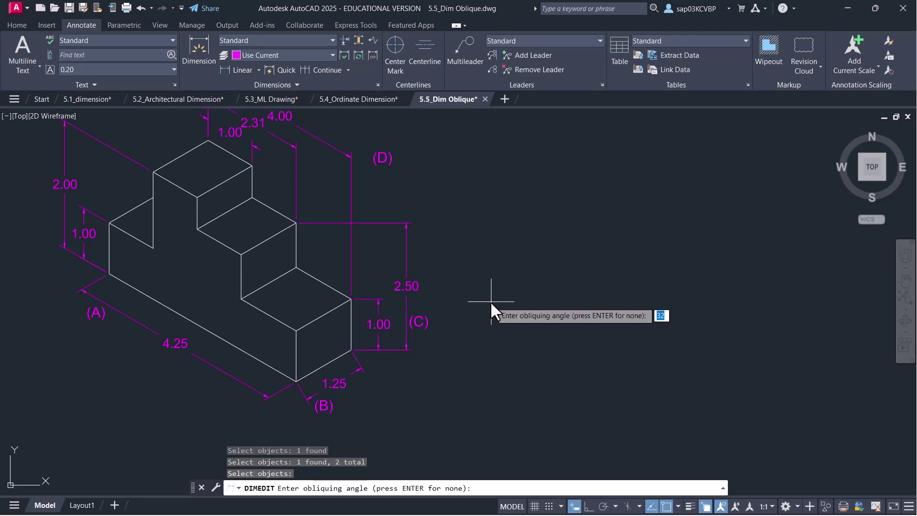
type("-30")
key("Return")
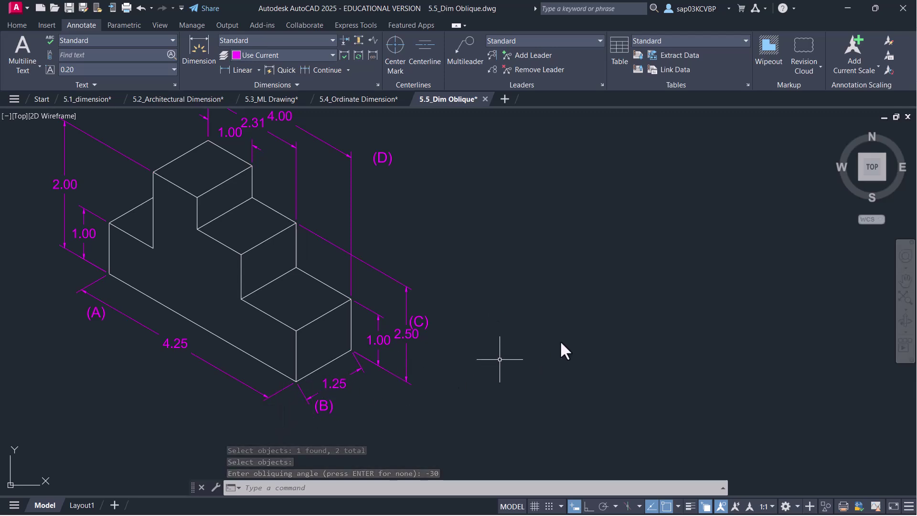
Try to oblique the 1.25 dimension along the block's lower-right edge (B) with an angle of 30
key("Return")
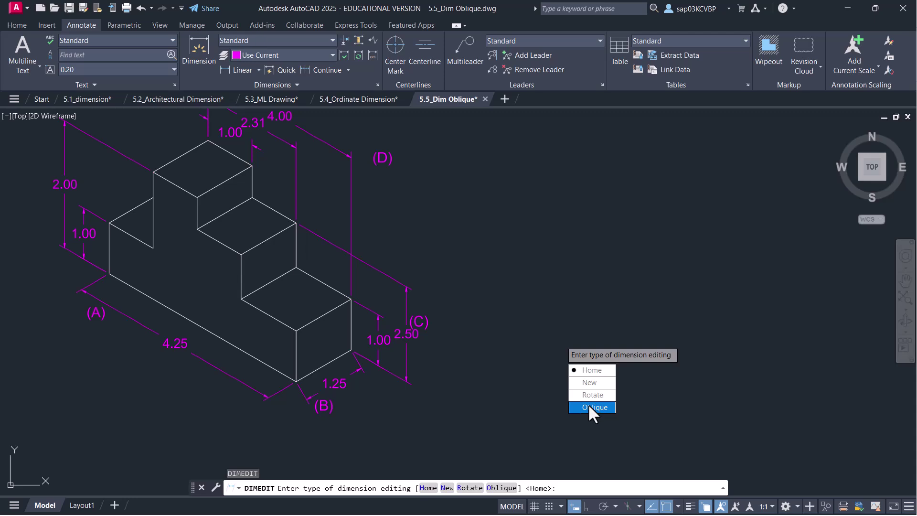
left_click(593, 407)
left_click(342, 384)
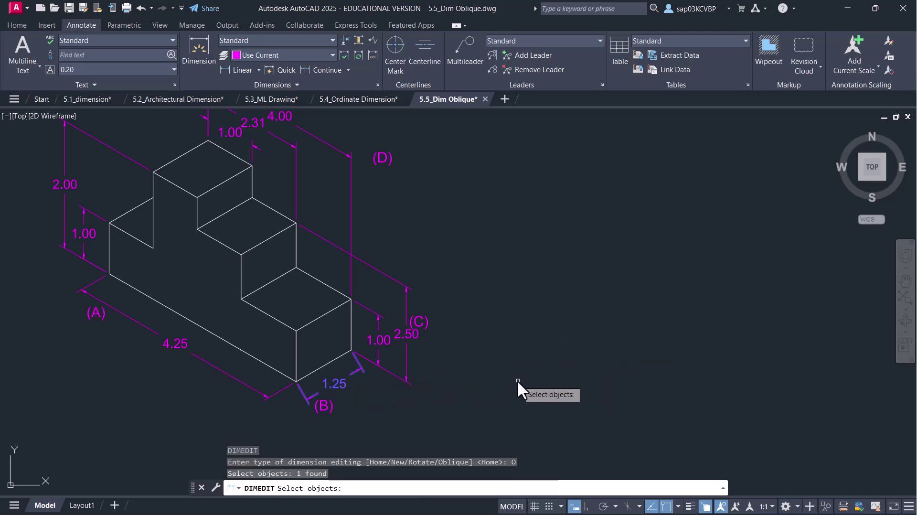
key("Return")
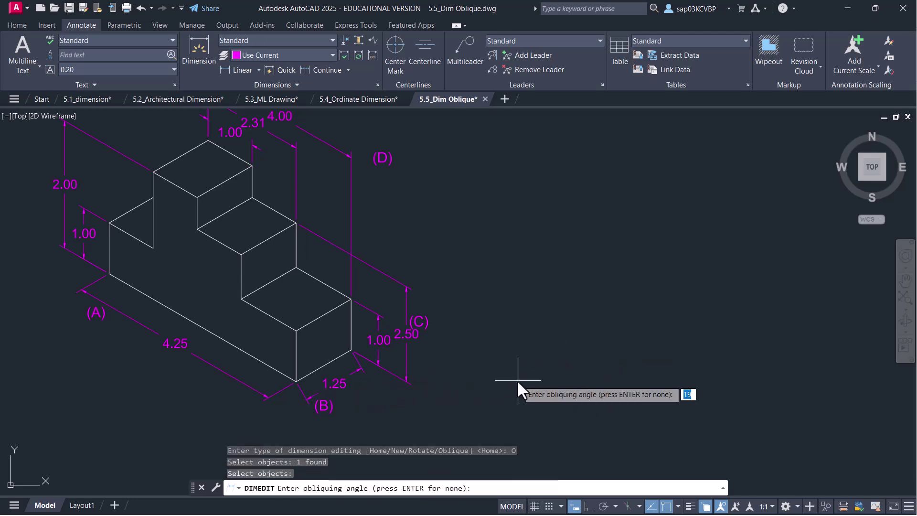
type("30")
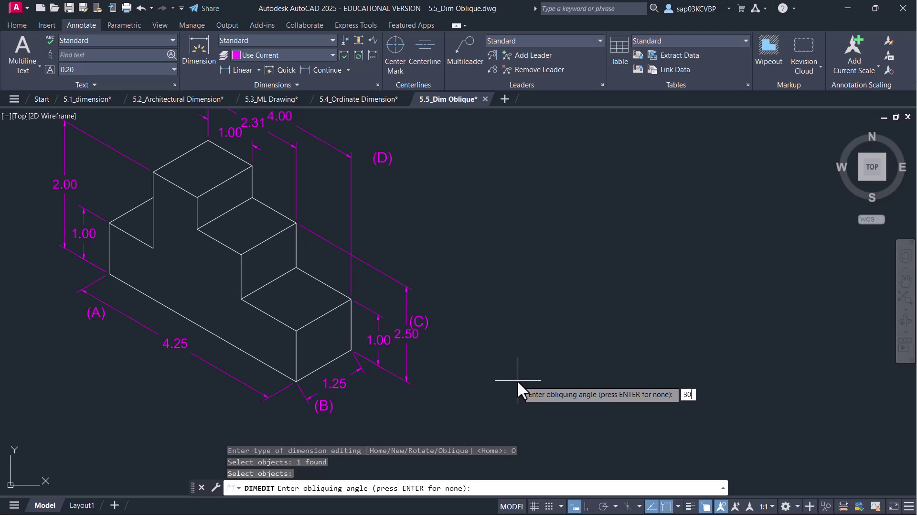
key("Return")
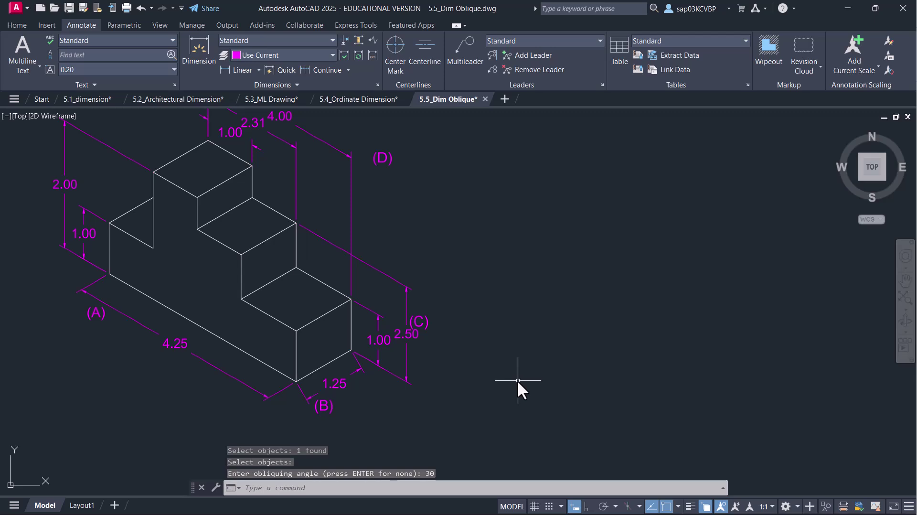
Oblique the 1.25 dimension along the block's lower-right edge (B) to an angle of 330
key("Return")
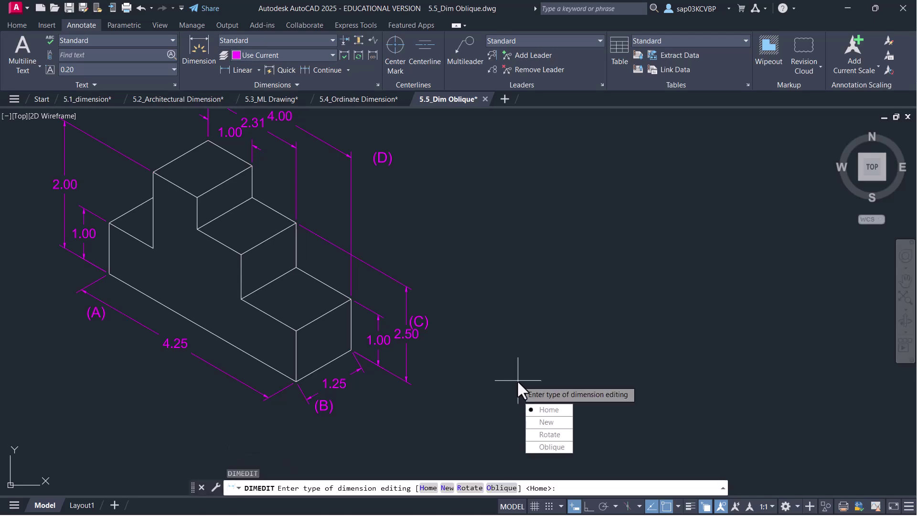
left_click(564, 448)
left_click(342, 384)
key("Return")
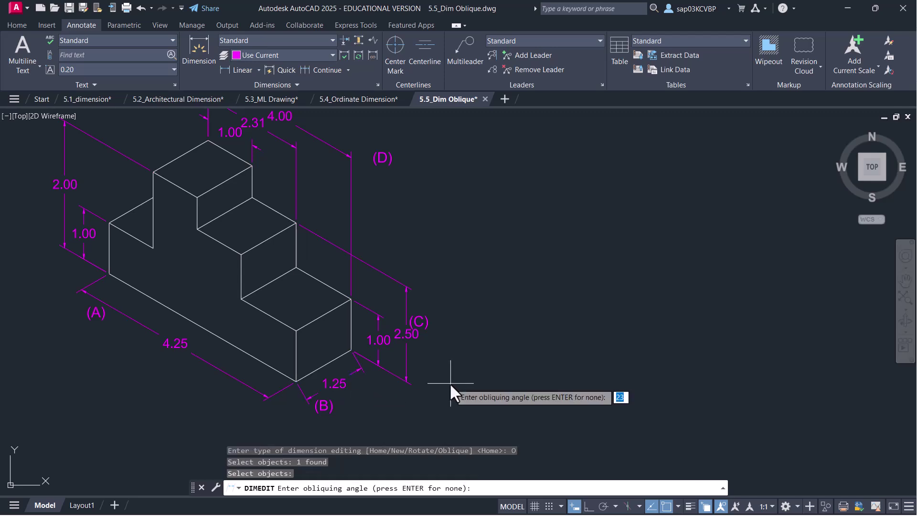
type("330")
key("Return")
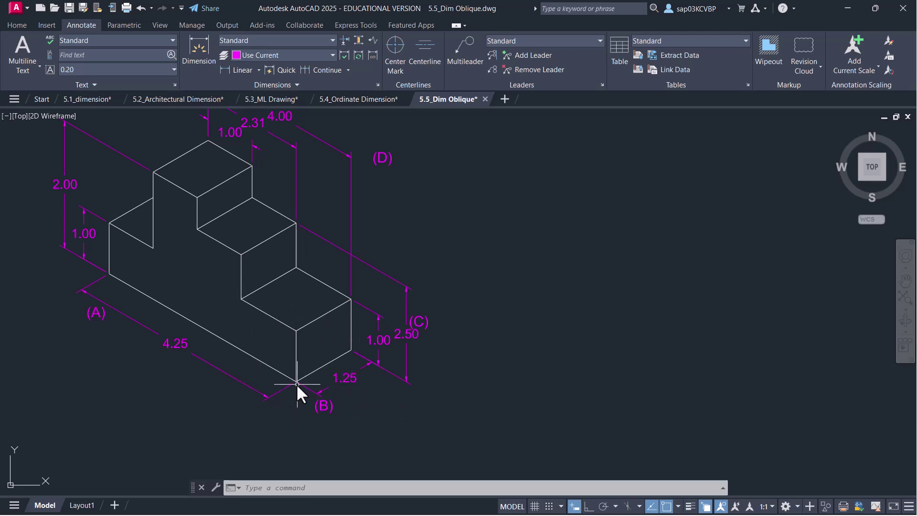
scroll(448, 314, "down", 3)
scroll(404, 331, "up", 1)
scroll(359, 320, "up", 2)
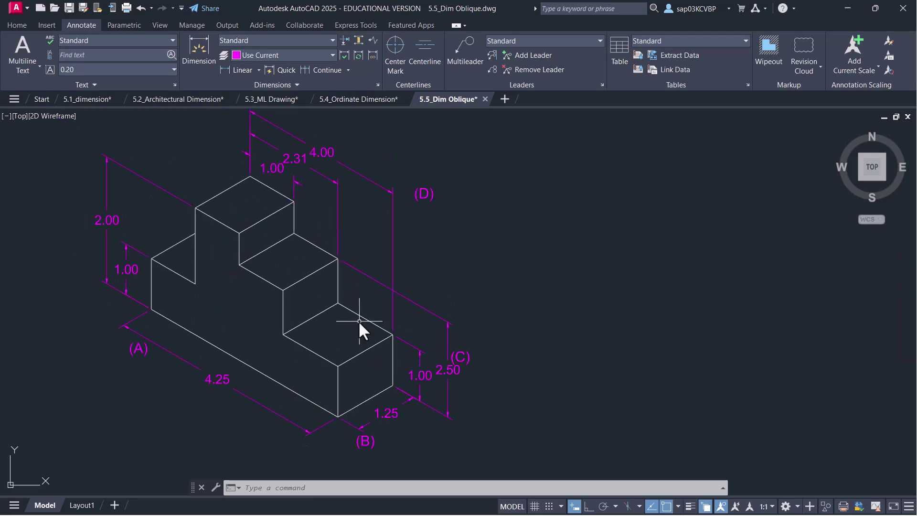
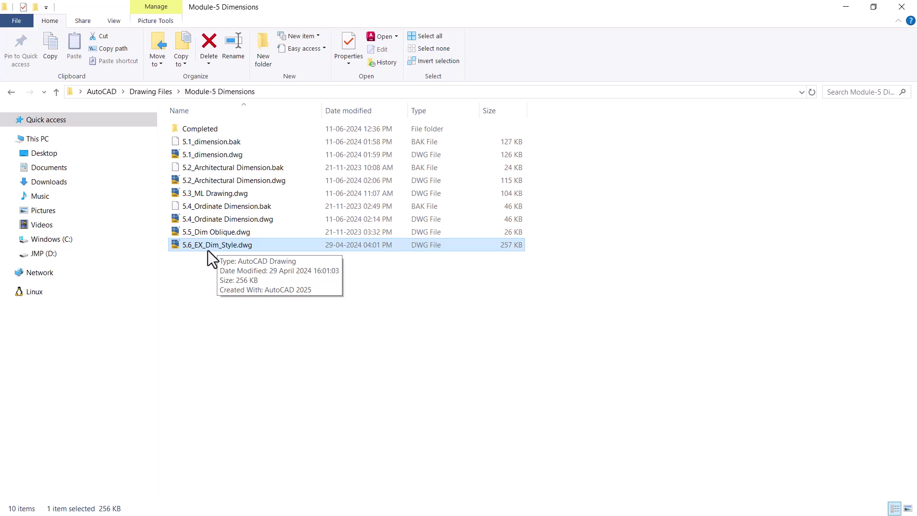
Open 5.6_EX_Dim_Style.dwg from the Module-5 Dimensions folder in File Explorer, and review the drawing's layer list in AutoCAD
right_click(233, 245)
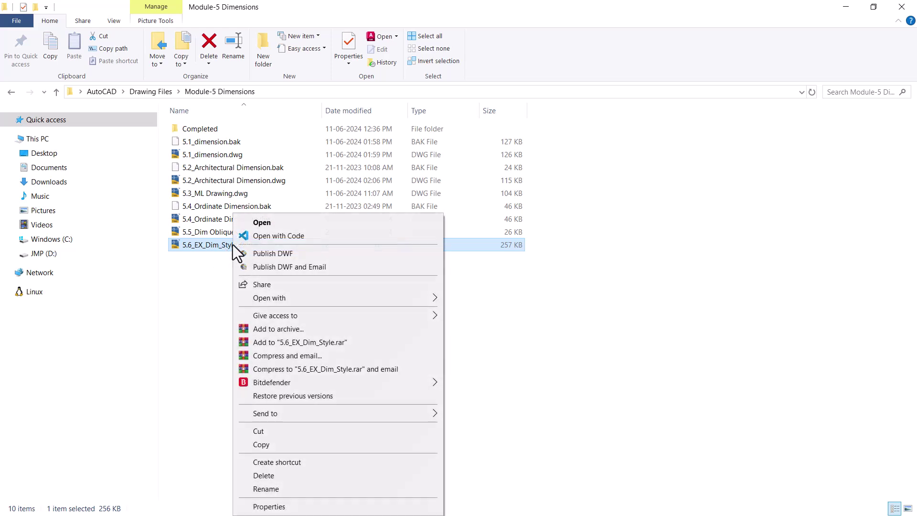
left_click(269, 223)
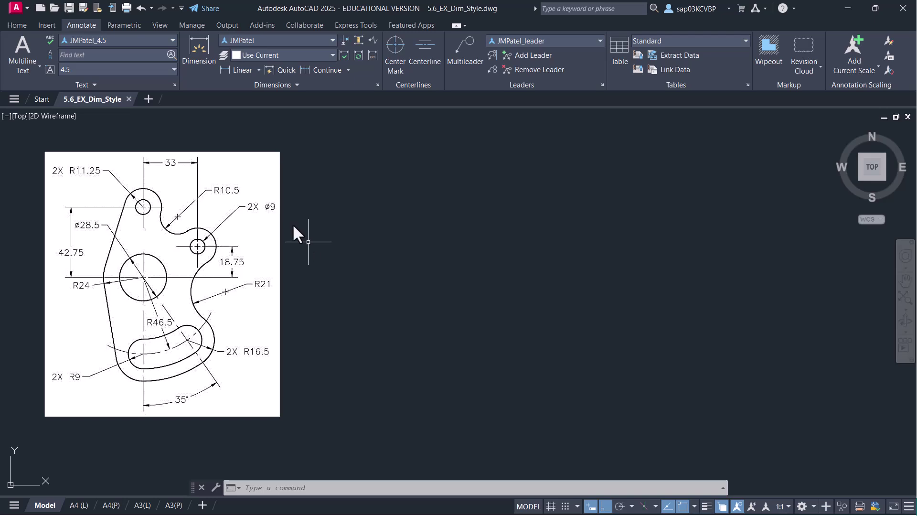
left_click(18, 24)
left_click(469, 40)
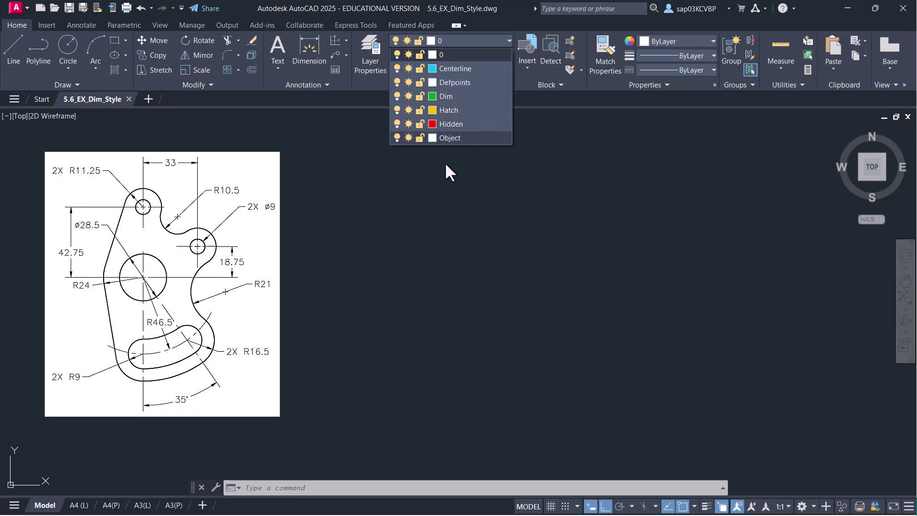
left_click(425, 197)
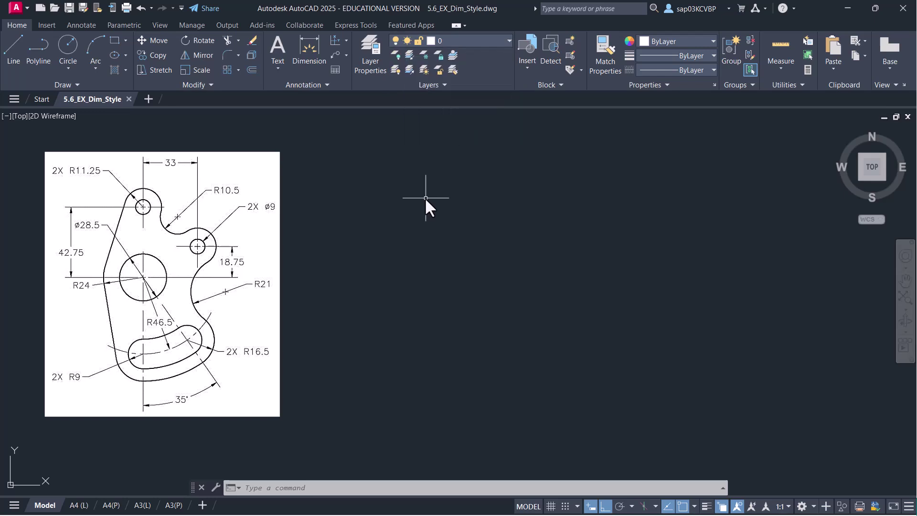
Check the drawing's length, angle and insertion scale units in the Drawing Units settings
type("UNITE")
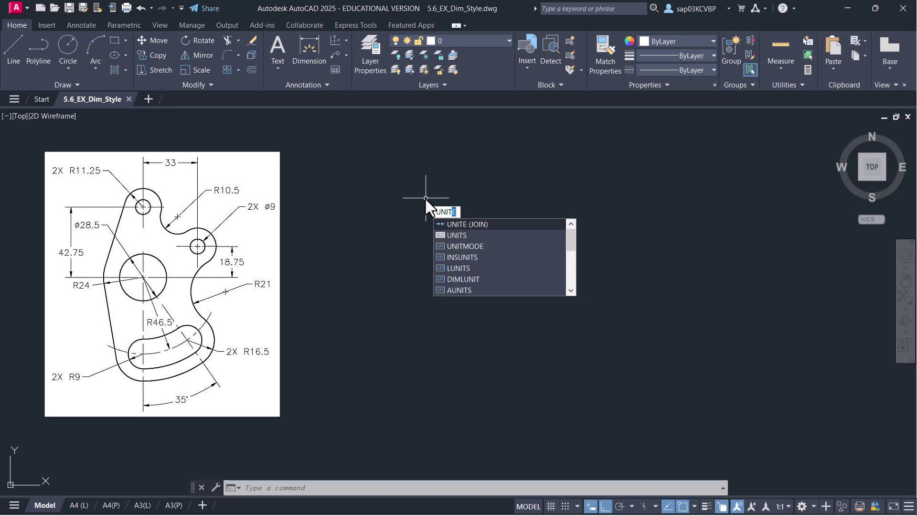
type("S")
key("Return")
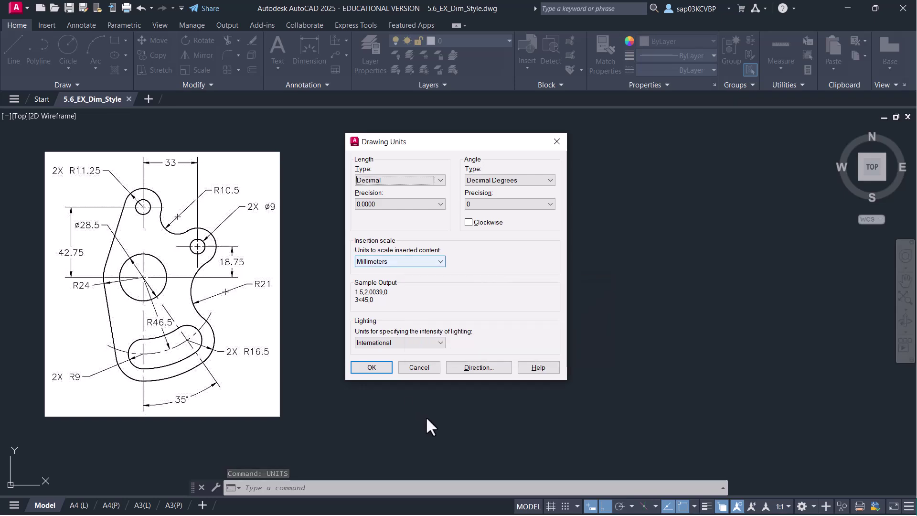
left_click(380, 368)
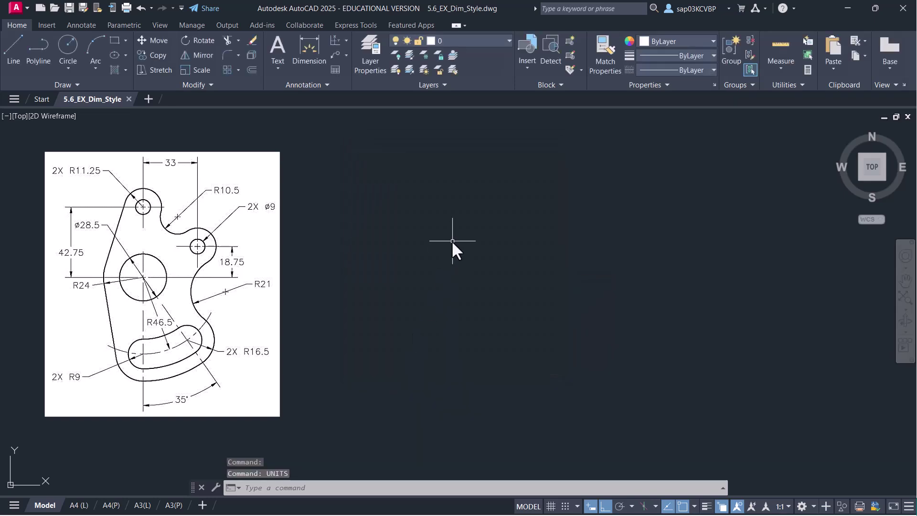
Set the drawing limits from 0,0 to 297,210, and zoom to show all of the drawing area
type("LIMITS")
key("Return")
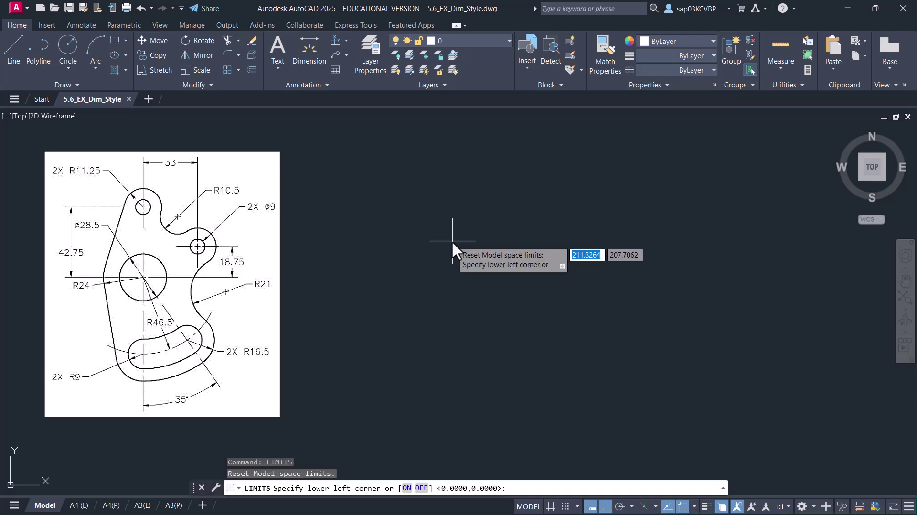
type("297")
key("BackSpace")
key("BackSpace")
key("BackSpace")
type("0,0")
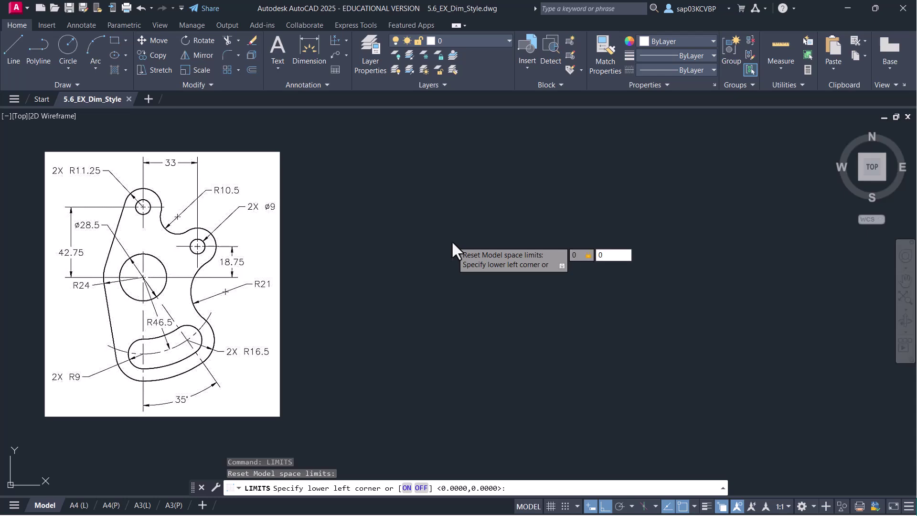
key("Return")
type("2")
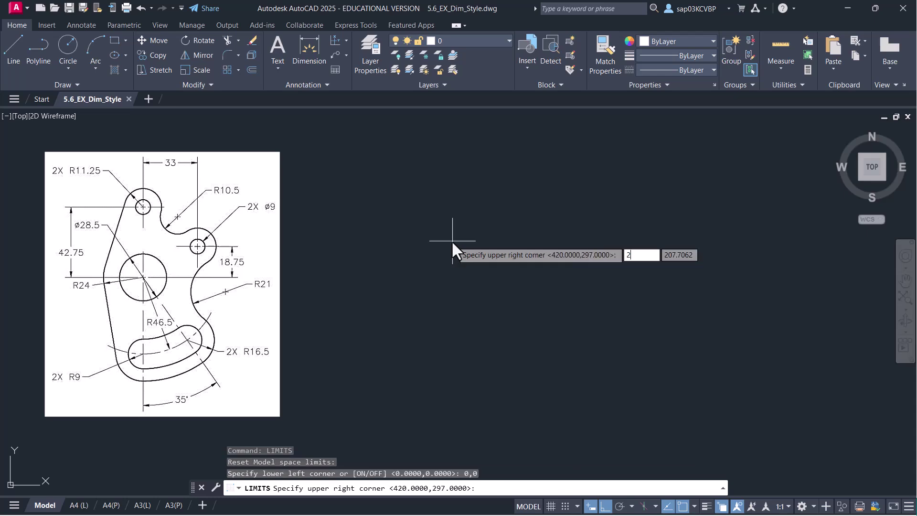
type("97,210")
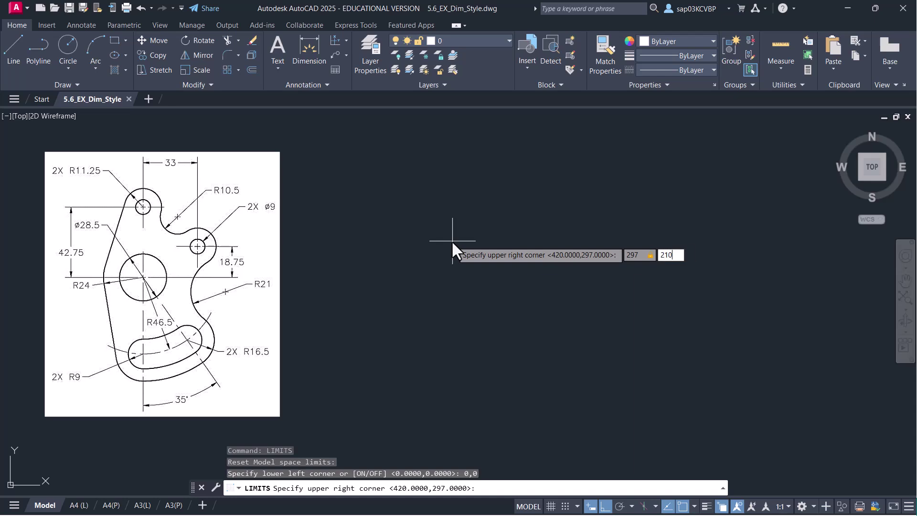
key("Return")
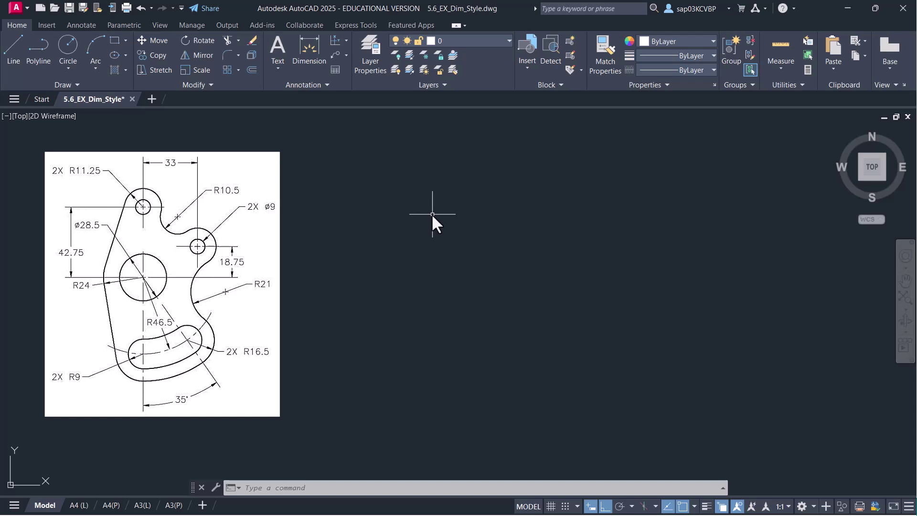
type("z")
key("Return")
type("a")
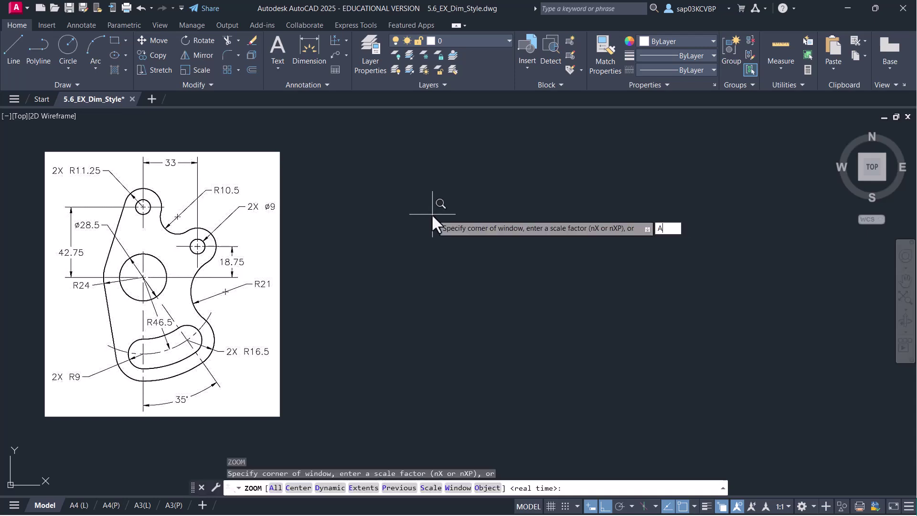
key("Return")
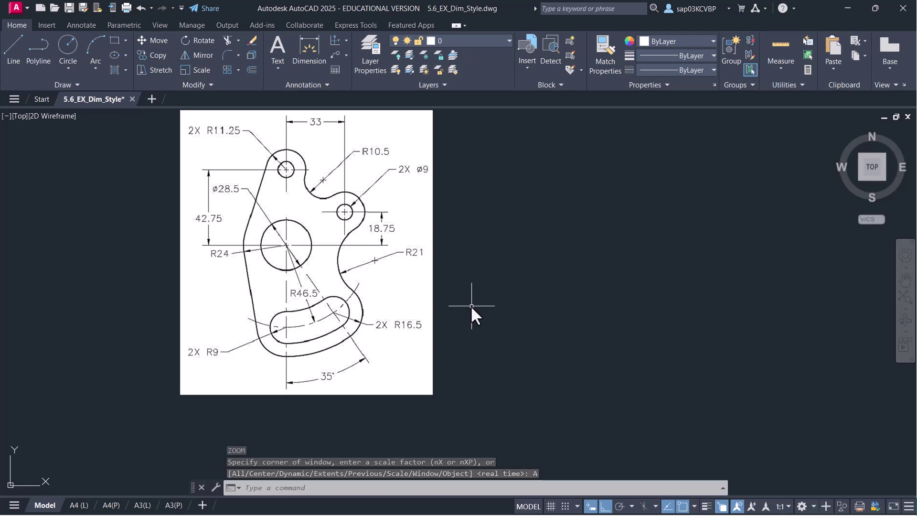
With Ortho off, move the reference image of the plate about 101 units at 198° toward the lower left of the drawing area
type("m")
key("Return")
left_click(470, 285)
left_click(407, 337)
key("Return")
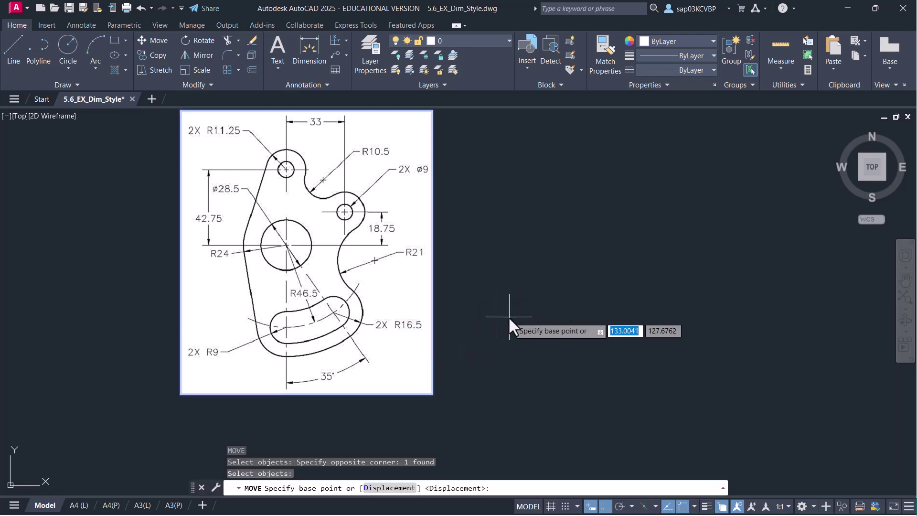
left_click(510, 316)
key("F8")
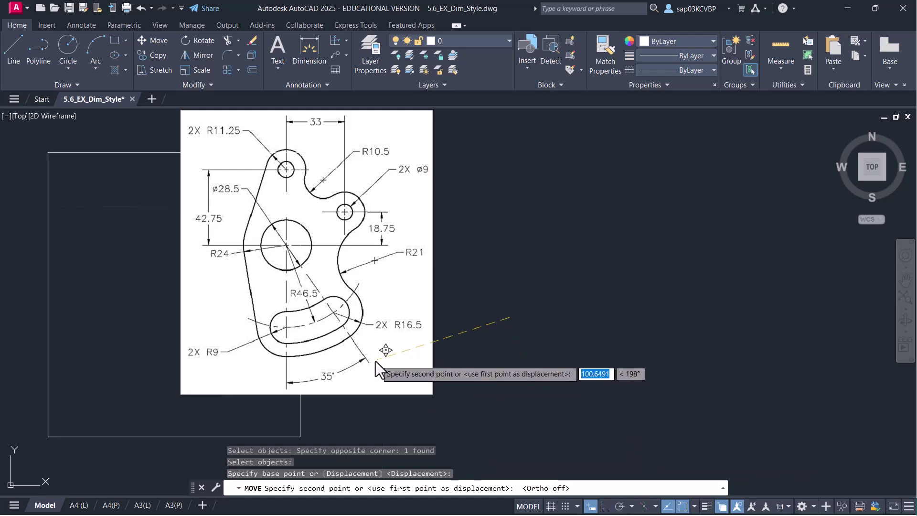
left_click(376, 361)
key("Escape")
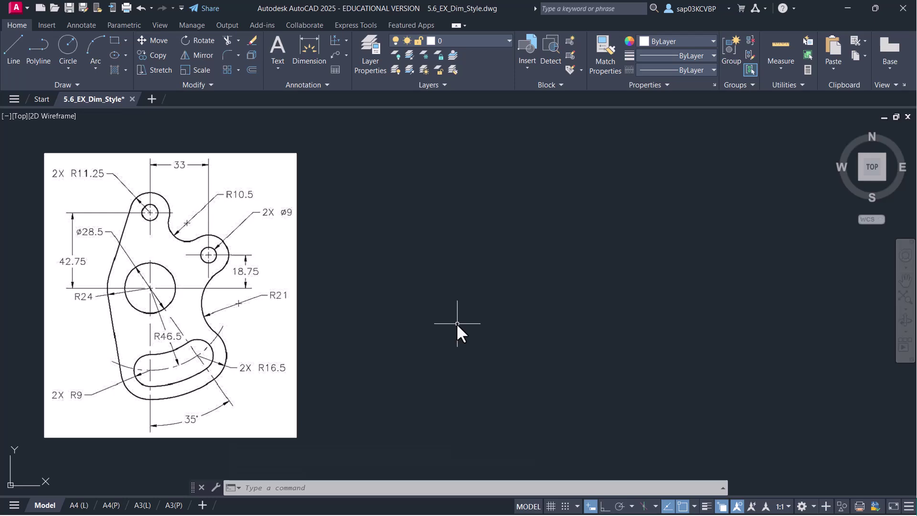
Create a new annotative dimension style named MECHANICAL for all dimensions, based on the current dimension style
type("d")
key("Return")
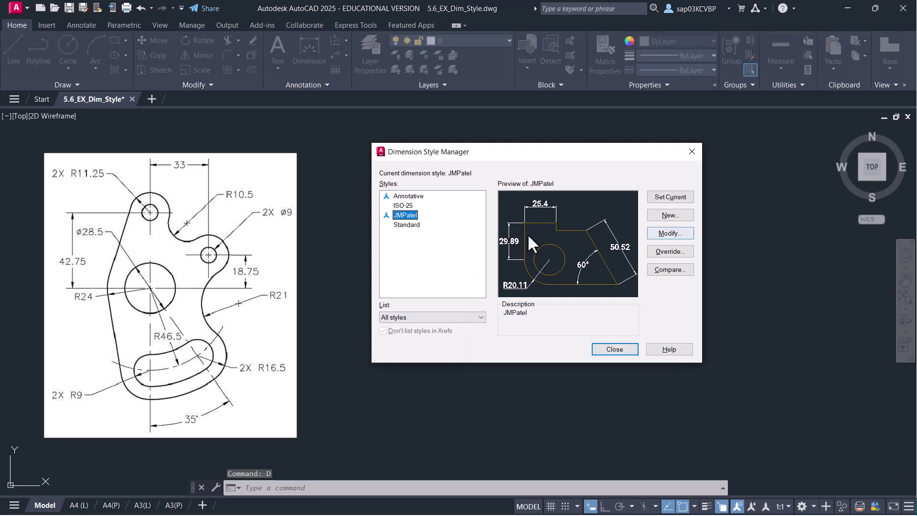
left_click(672, 214)
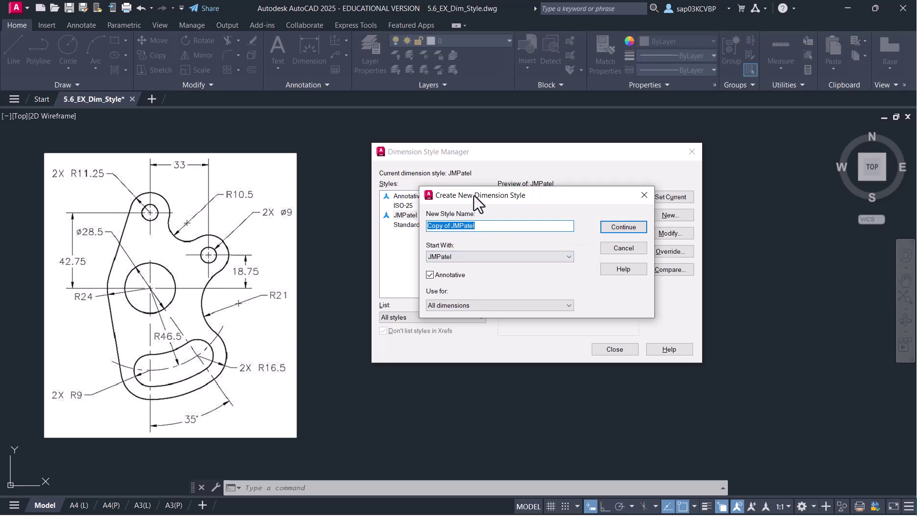
left_click_drag(478, 201, 519, 212)
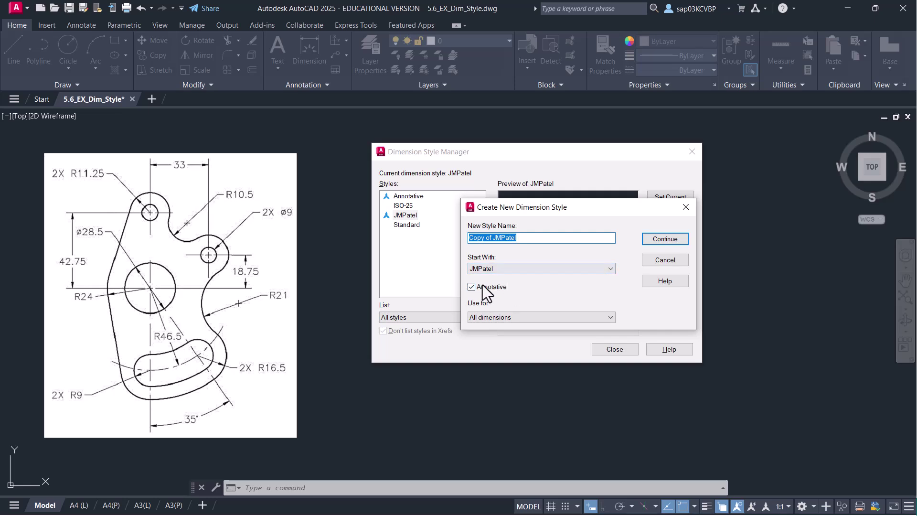
left_click(664, 238)
left_click_drag(530, 238, 469, 240)
type("MECHANICAL")
left_click(653, 241)
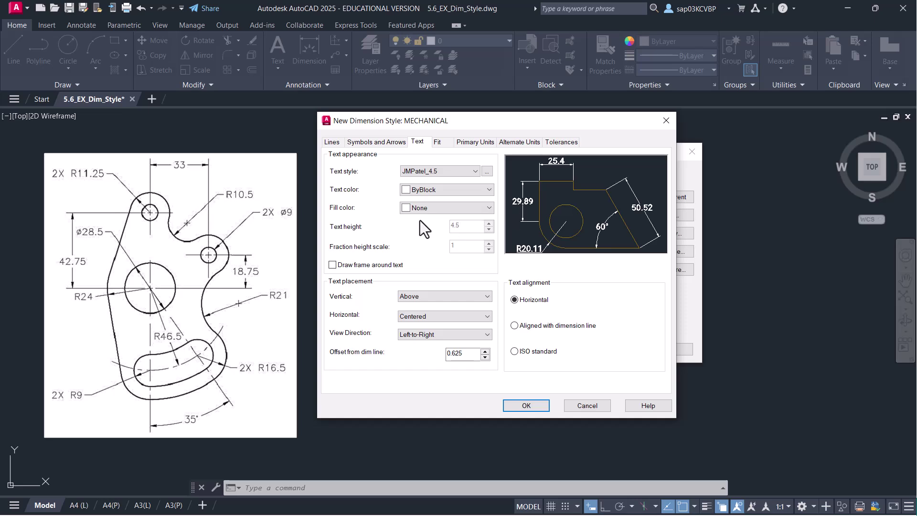
Open the text style settings from the MECHANICAL style, try a paper text height of 4 on the current text style, and select Annotative
left_click(366, 142)
left_click_drag(353, 261, 331, 260)
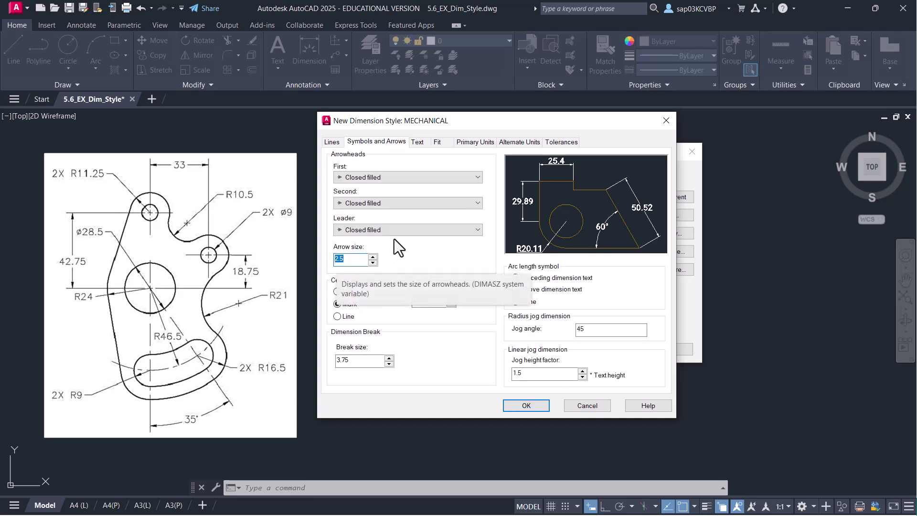
left_click(416, 143)
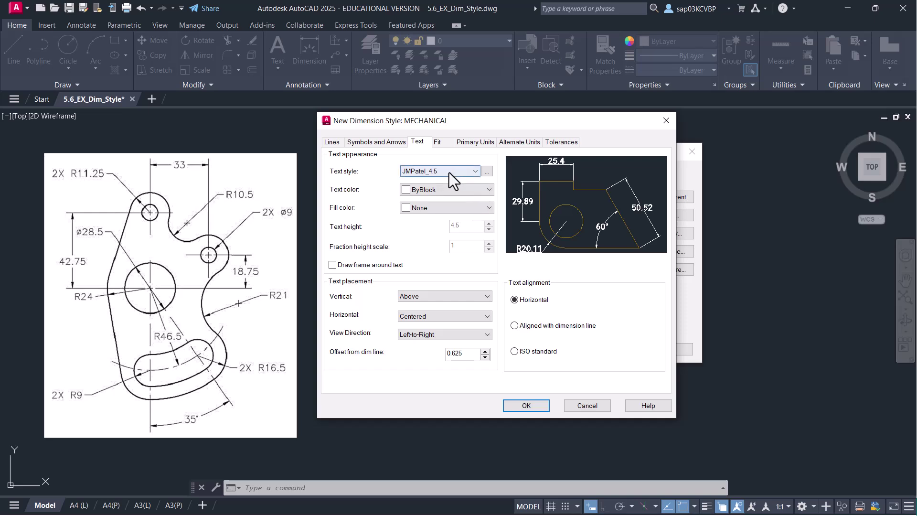
left_click(490, 172)
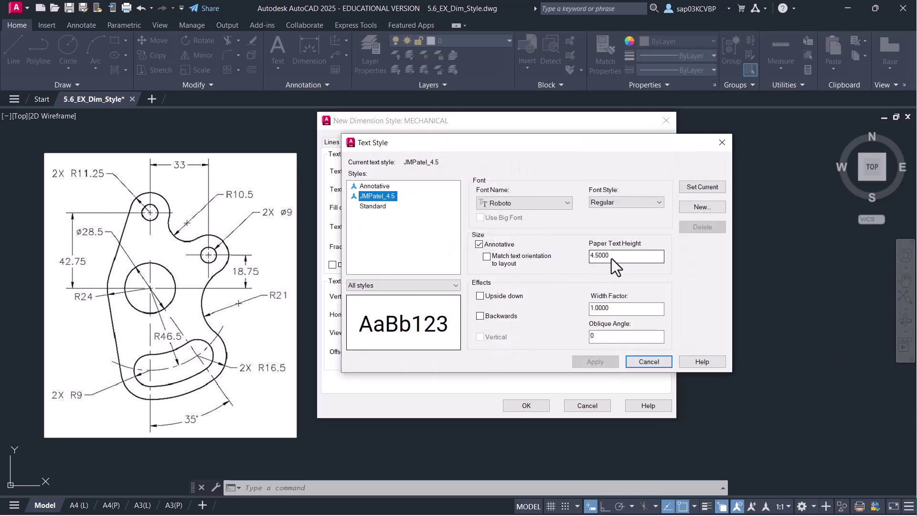
left_click_drag(612, 258, 586, 257)
type("4")
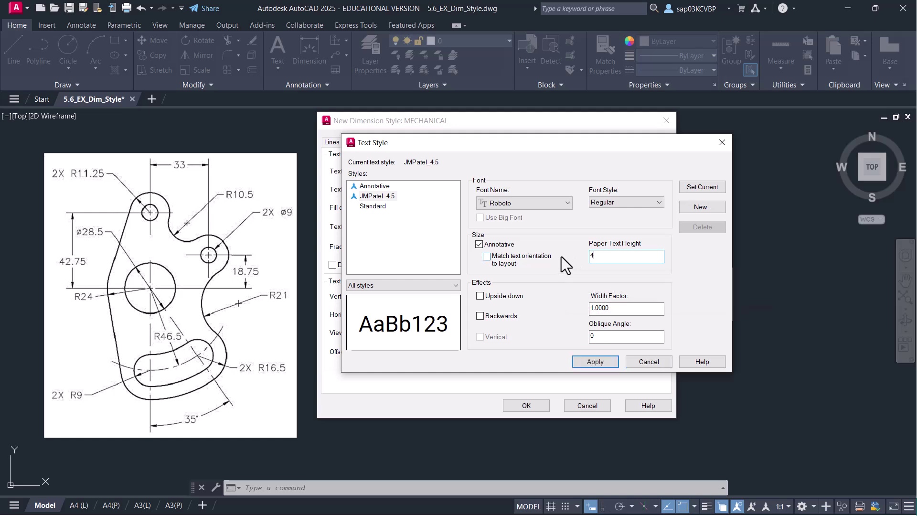
left_click(376, 189)
left_click(547, 285)
Set the Annotative text style's paper text height to 0 and make it the current text style
double_click(624, 256)
type("4.0")
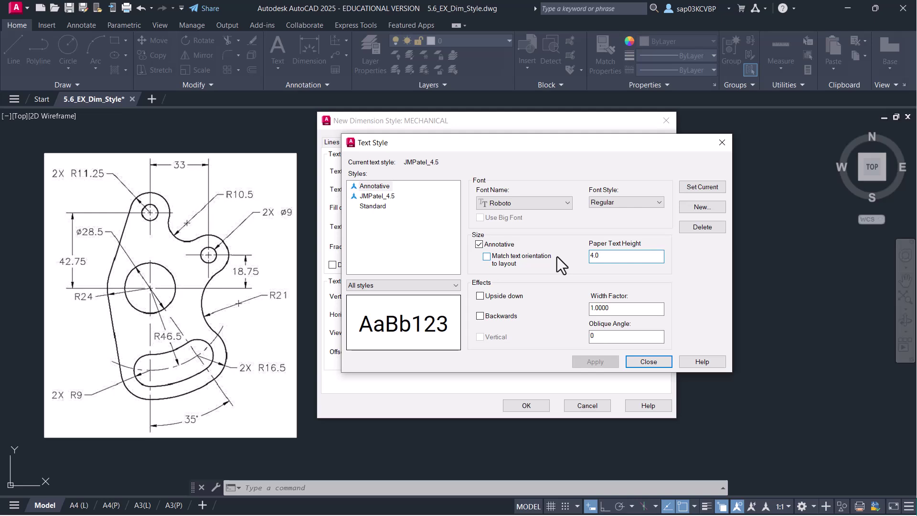
key("BackSpace")
key("BackSpace")
key("BackSpace")
type("0.000")
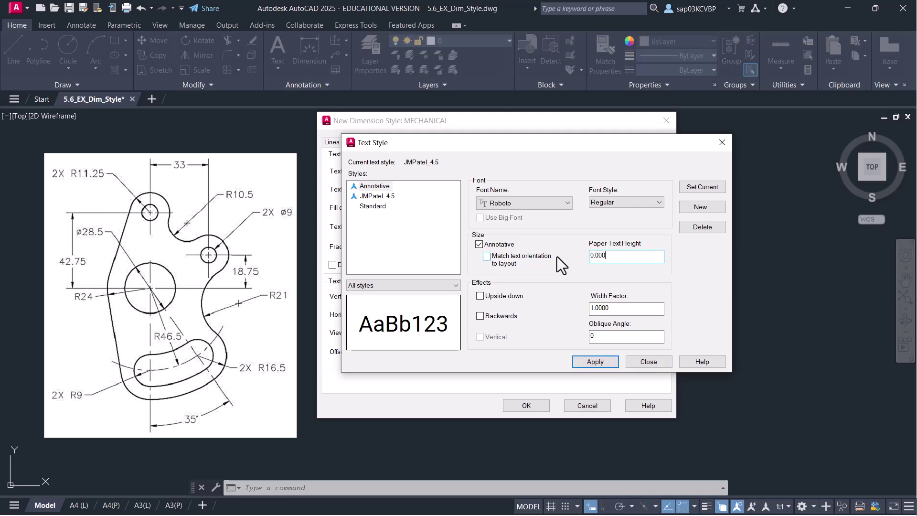
left_click(607, 365)
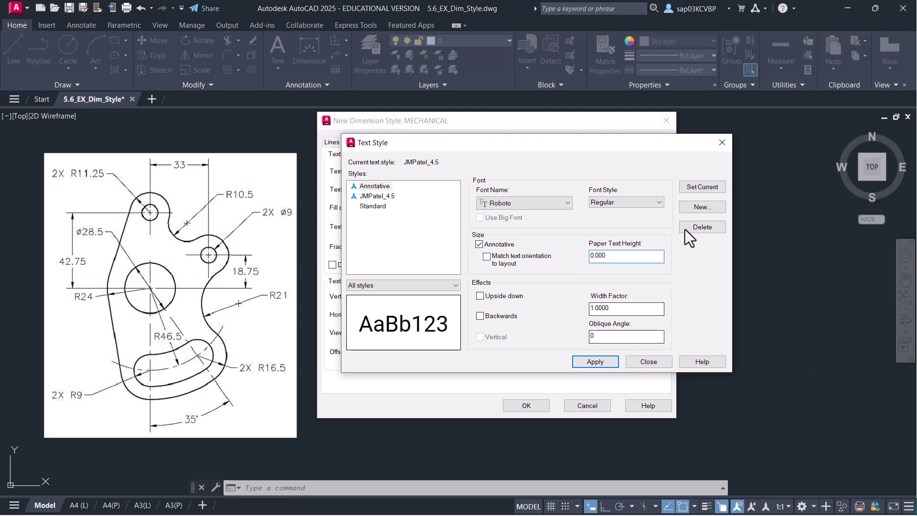
left_click(697, 187)
left_click(648, 362)
Assign the Annotative text style to the MECHANICAL dimension style and set its text height to 4
left_click(472, 172)
left_click(446, 181)
left_click(453, 225)
type("4")
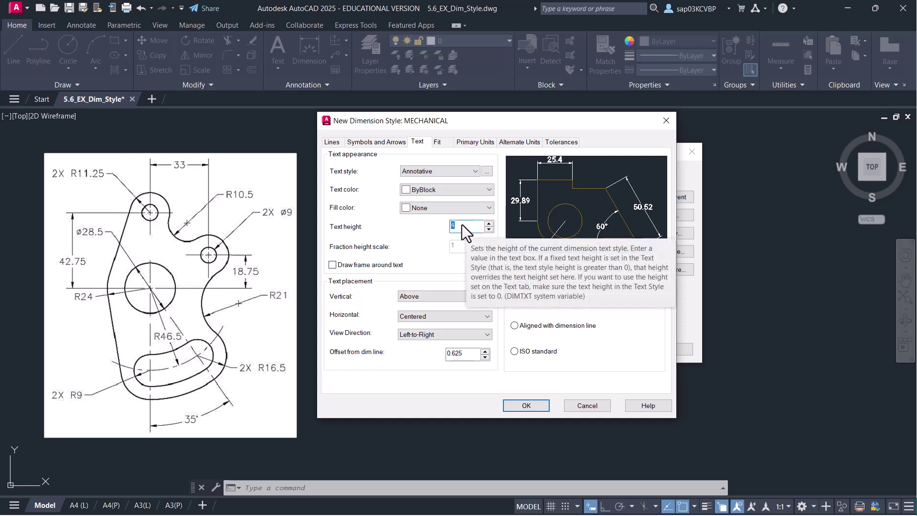
type("4")
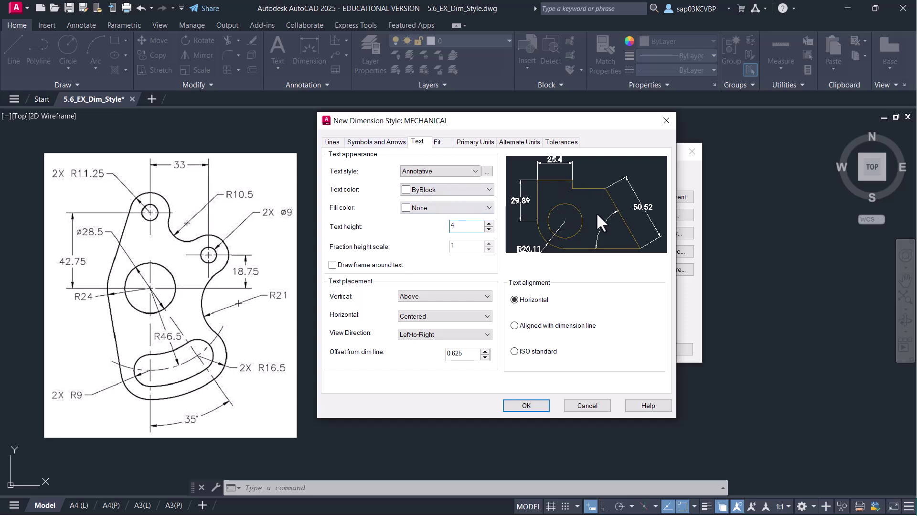
Try the Aligned with dimension line and ISO standard text alignments for the MECHANICAL style, and return to Horizontal
left_click(377, 143)
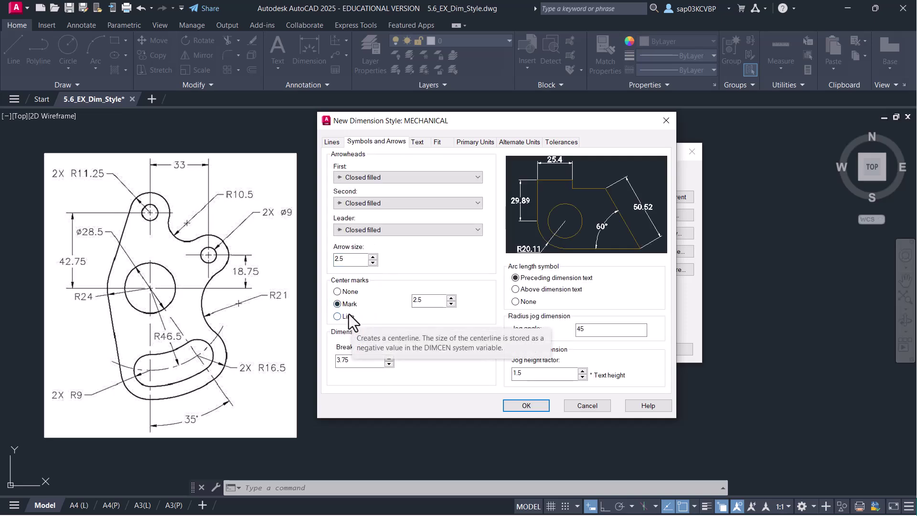
left_click(418, 142)
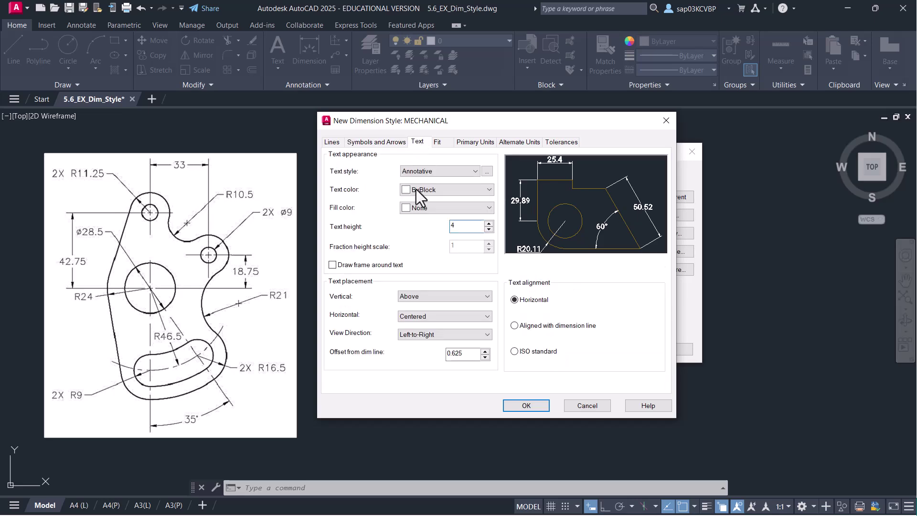
left_click(531, 325)
left_click(529, 300)
left_click(533, 324)
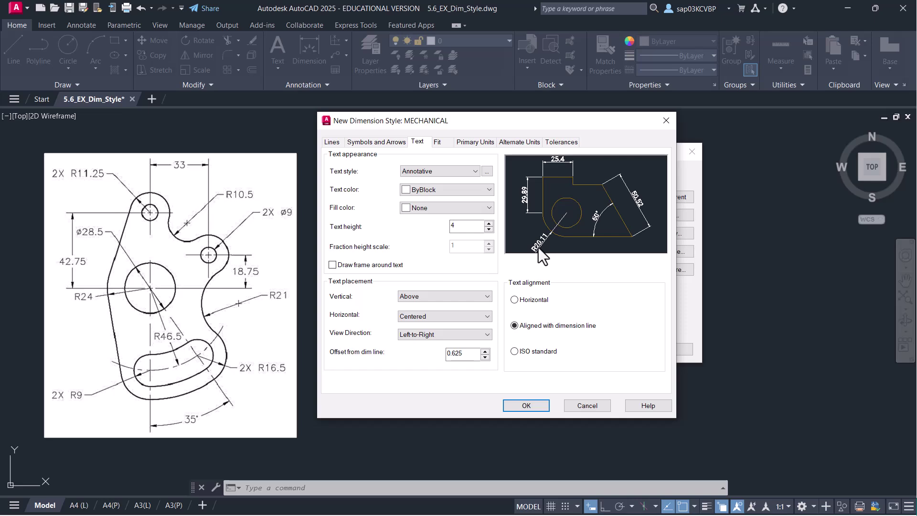
left_click(537, 354)
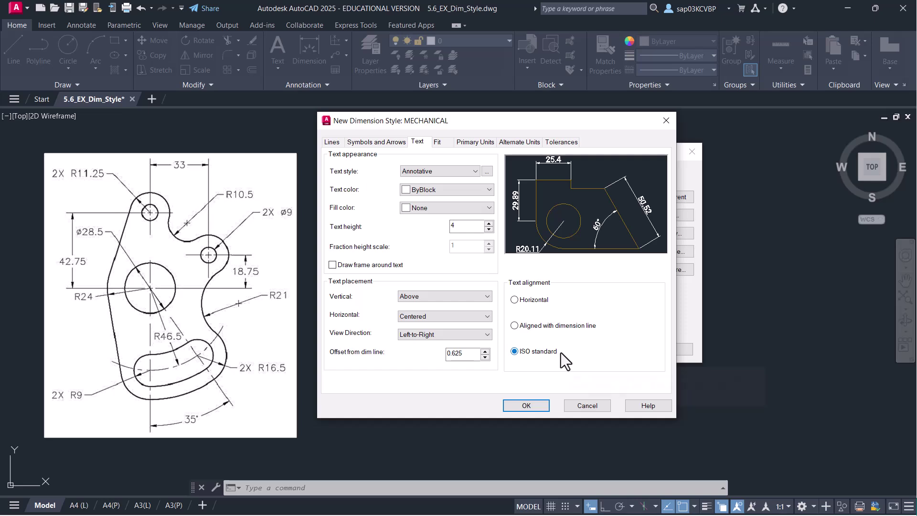
left_click(534, 301)
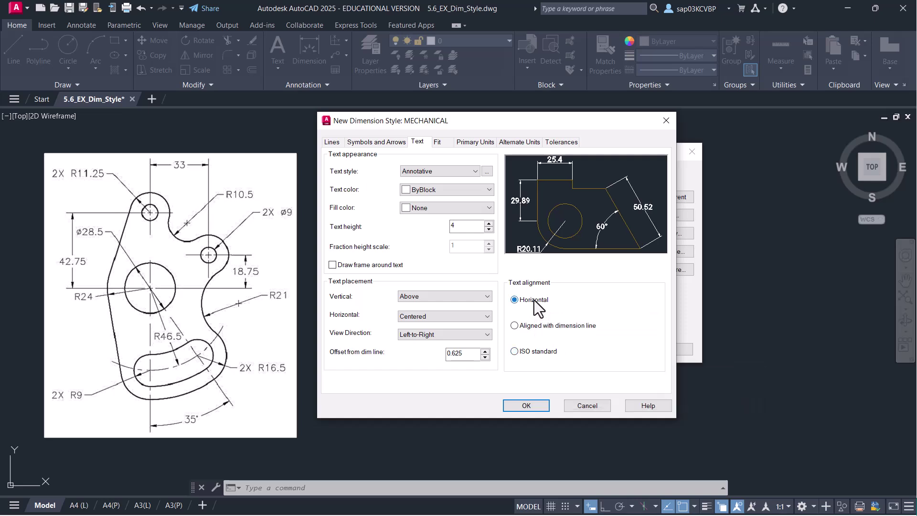
Save the MECHANICAL style's settings and make it the current dimension style
left_click(527, 406)
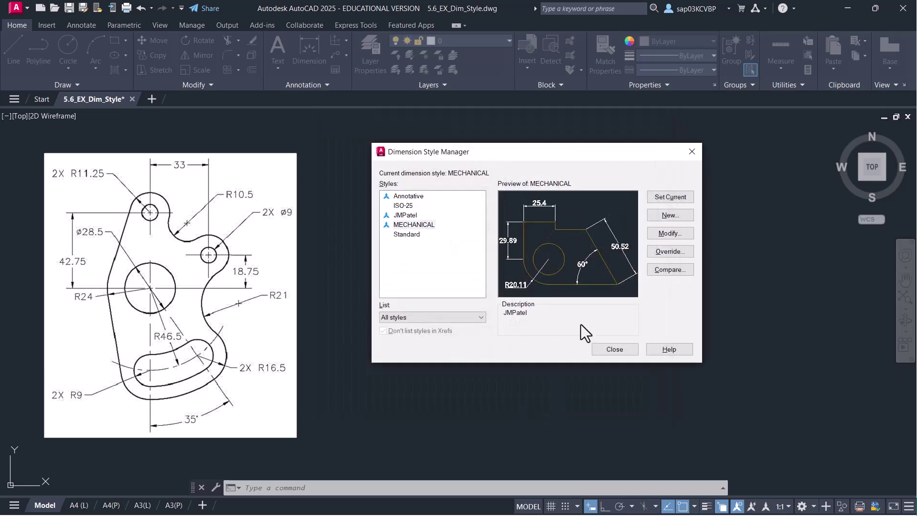
left_click(405, 229)
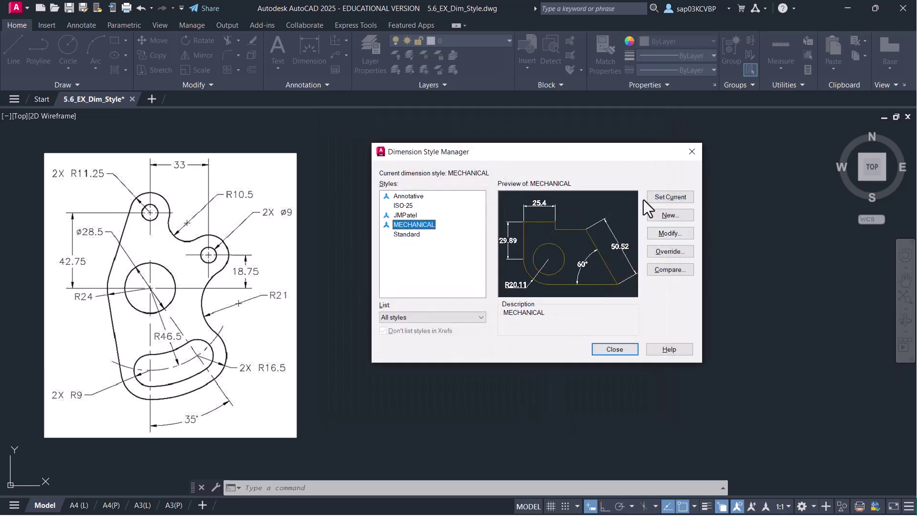
left_click(660, 196)
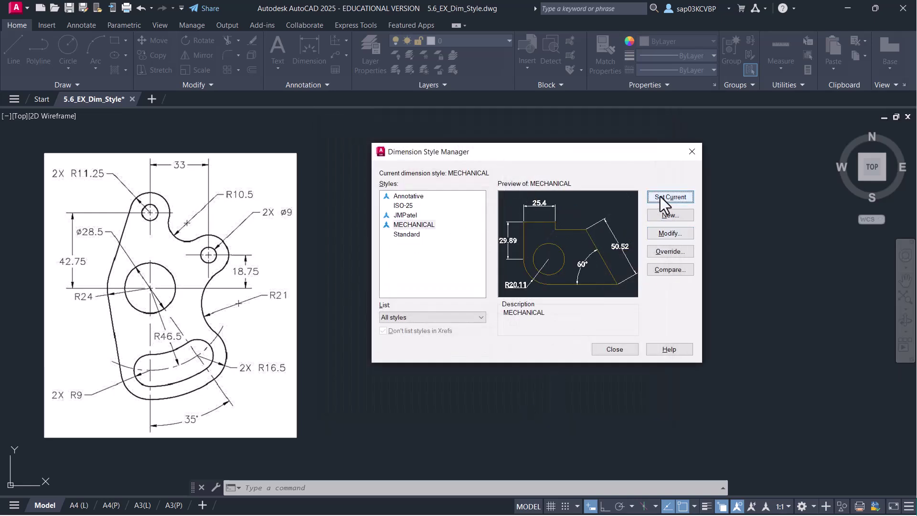
left_click(616, 349)
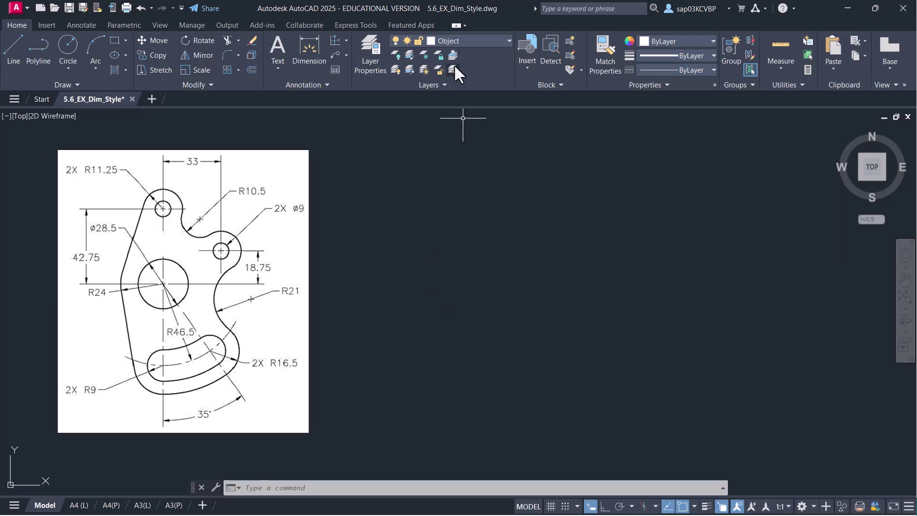
Draw a circle of diameter 28.5 on the Object layer in the empty space beside the reference image
left_click(479, 42)
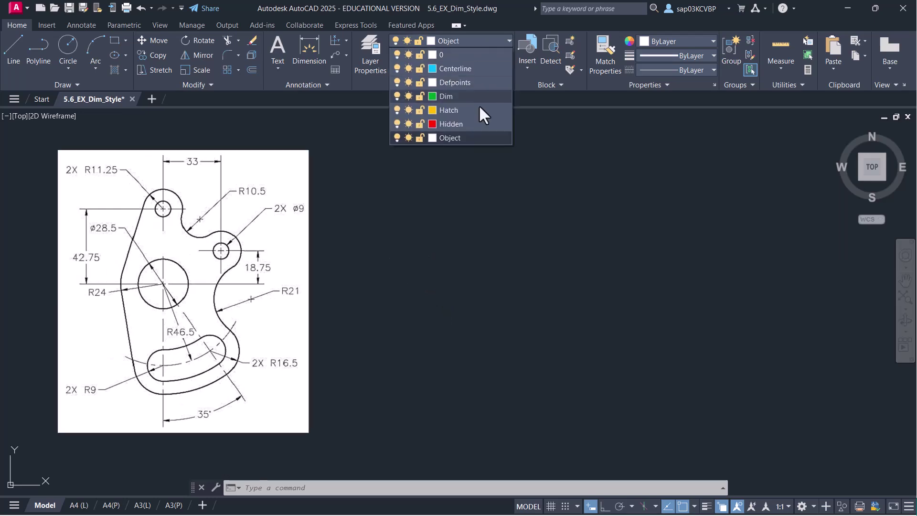
left_click(482, 141)
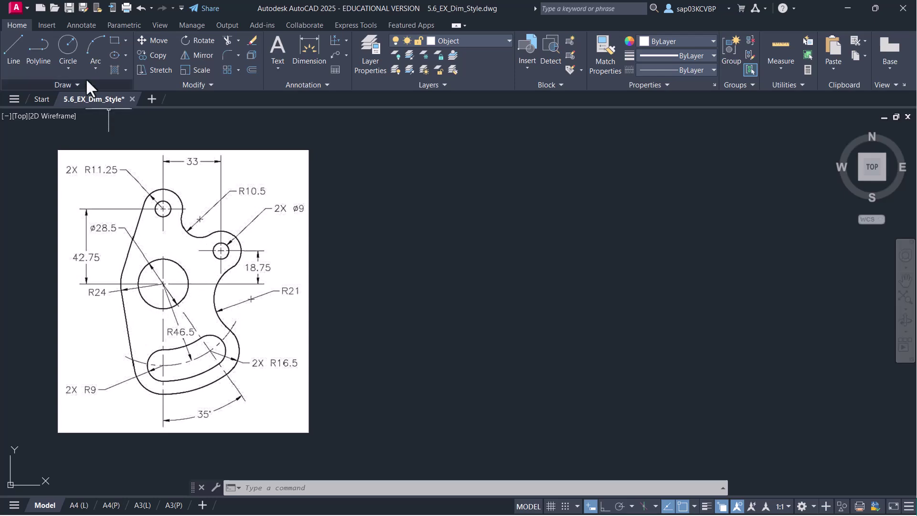
left_click(68, 46)
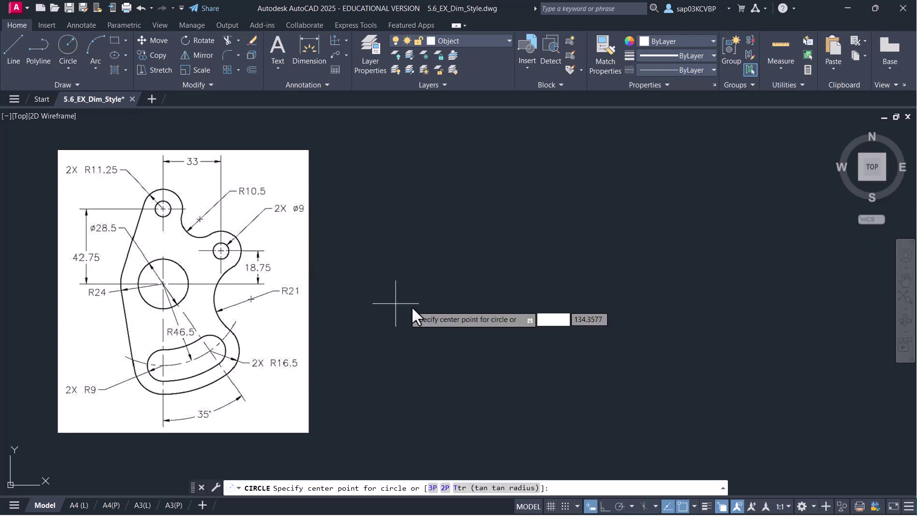
left_click(444, 267)
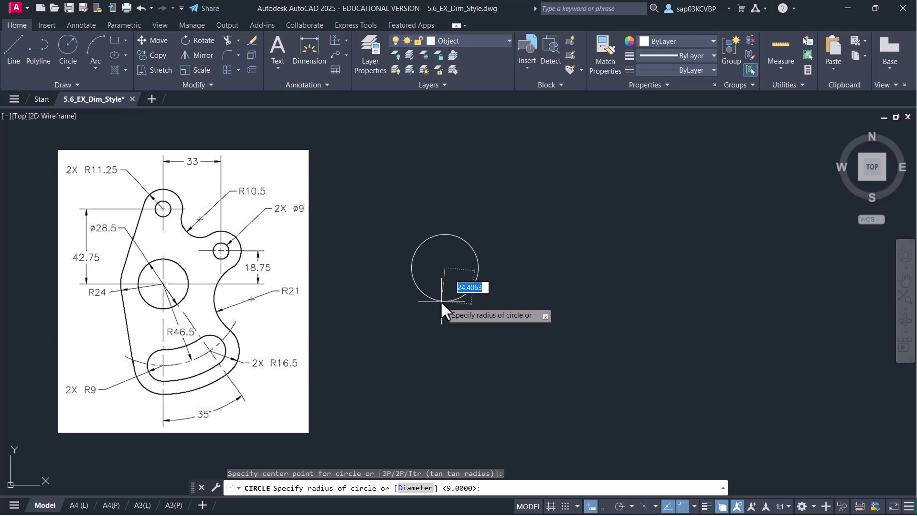
type("d")
key("Return")
type("28")
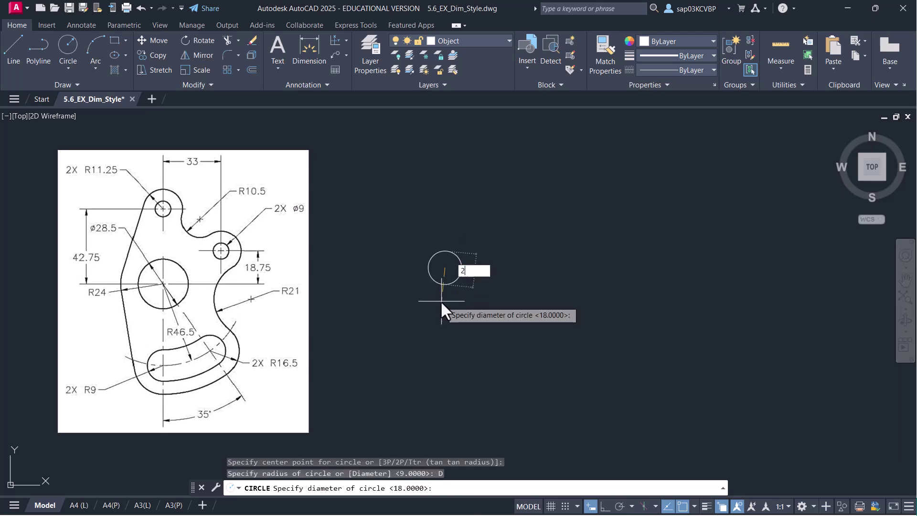
type(".5")
key("Return")
Draw a circle of diameter 9 with its center offset 33 horizontally and 18.75 vertically from the 28.5 circle's center
type("c")
key("Return")
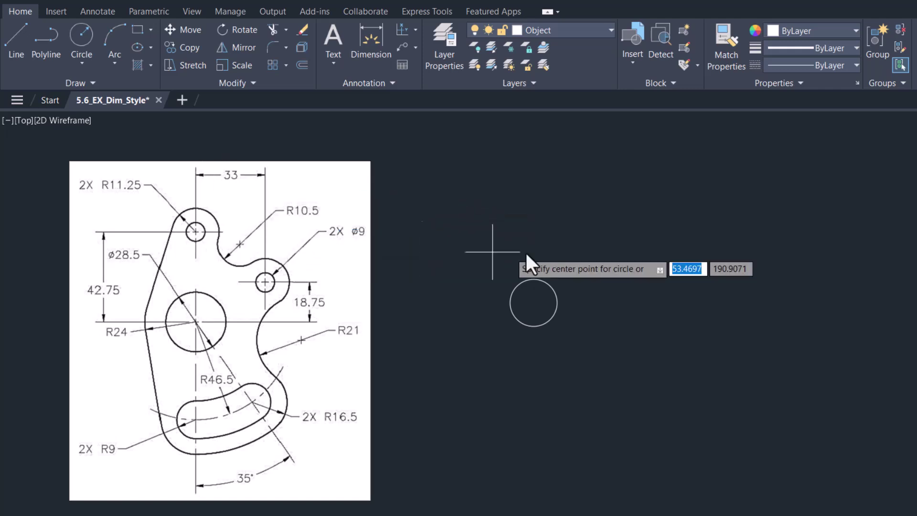
right_click(611, 227, "shift")
left_click(640, 253)
left_click(557, 294)
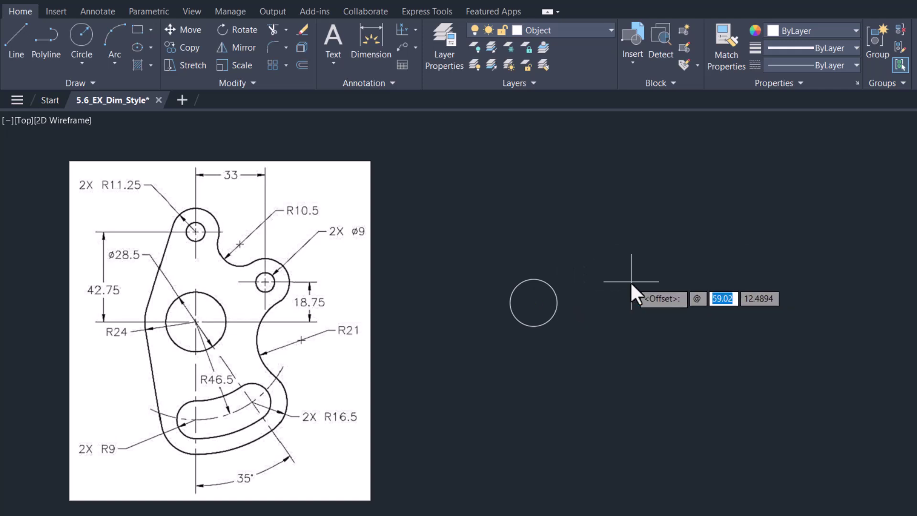
type("33")
key("Tab")
type("18.75")
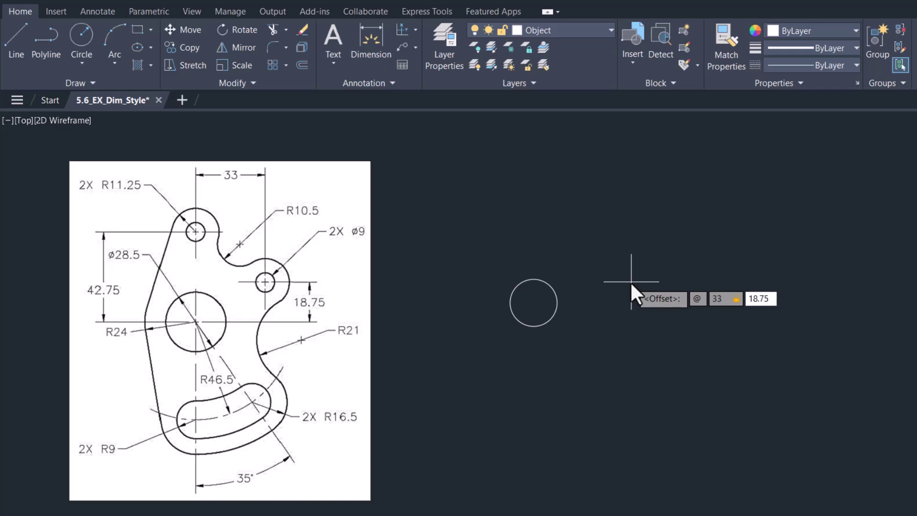
key("Return")
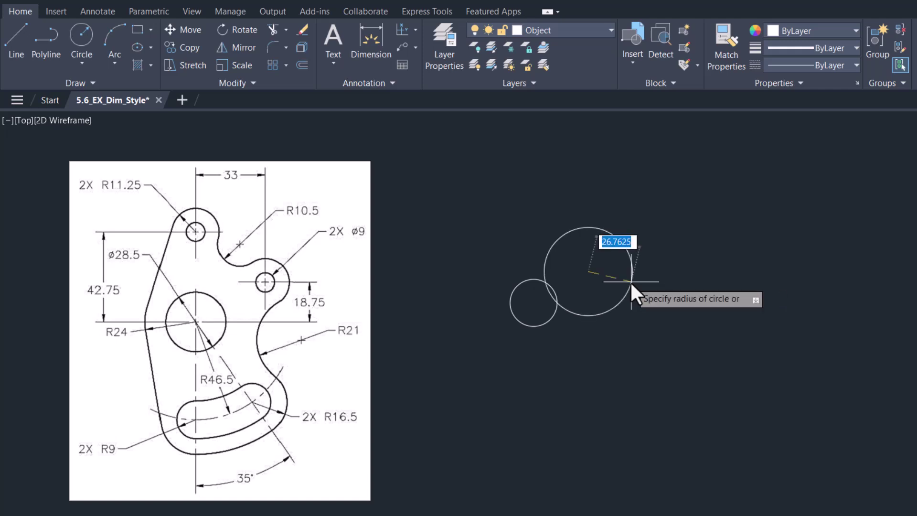
type("d")
key("Return")
type("9")
key("Return")
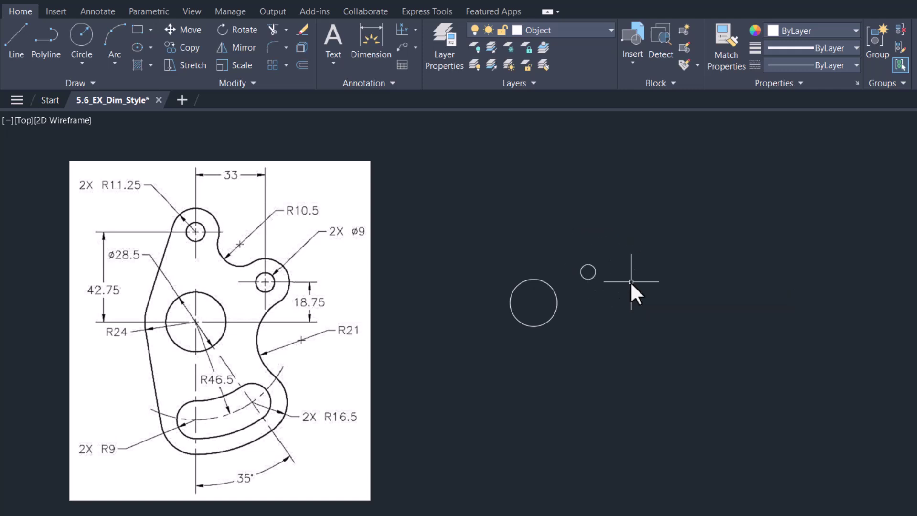
Draw a circle of diameter 9 centered 42.75 directly above the center of the 28.5 circle
key("Return")
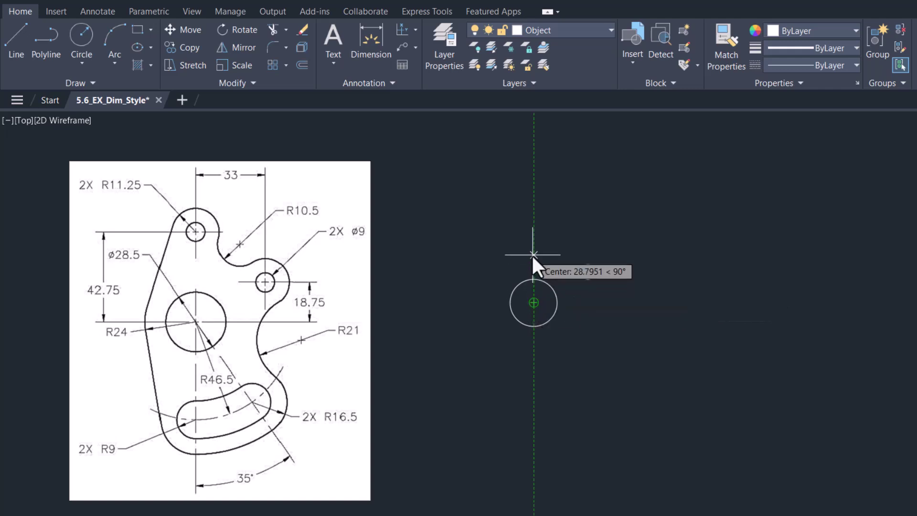
type("42.75")
key("Return")
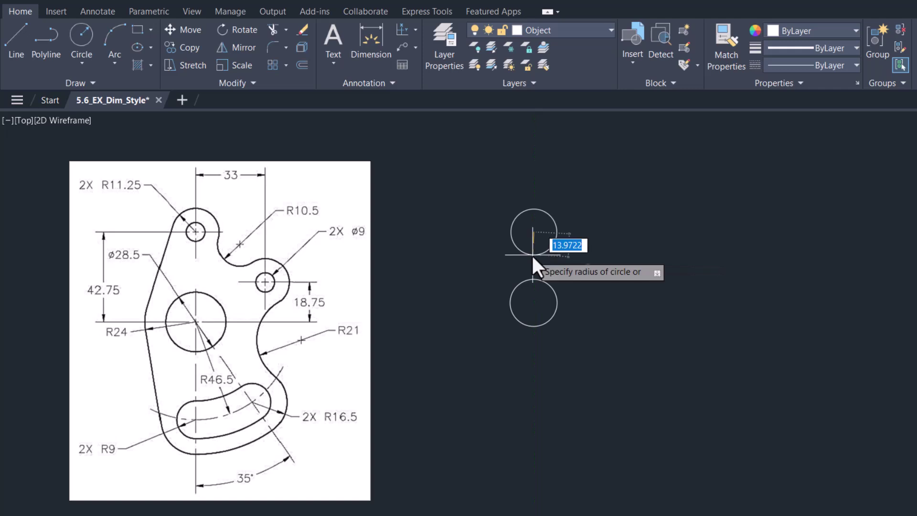
type("d")
key("Return")
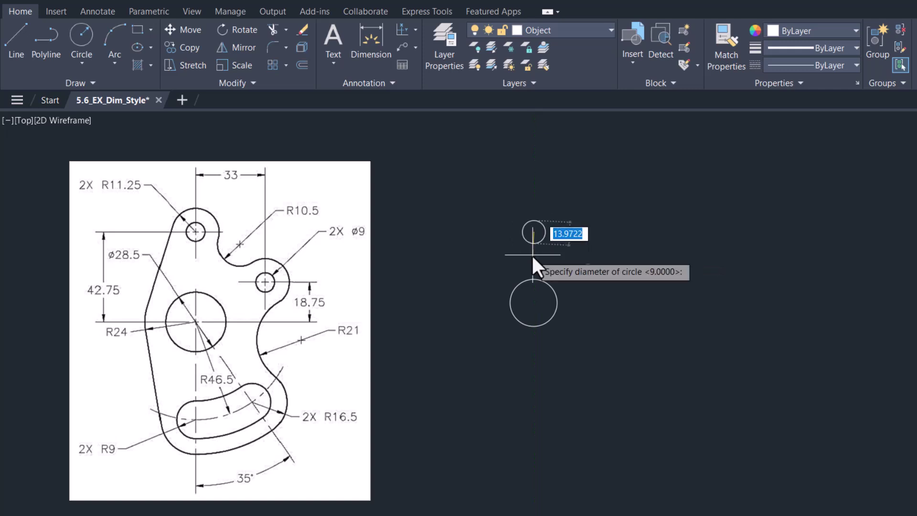
type("9")
key("Return")
Draw a concentric circle of radius 11.25 around each of the two diameter 9 holes
key("Return")
left_click(534, 233)
type("11.25")
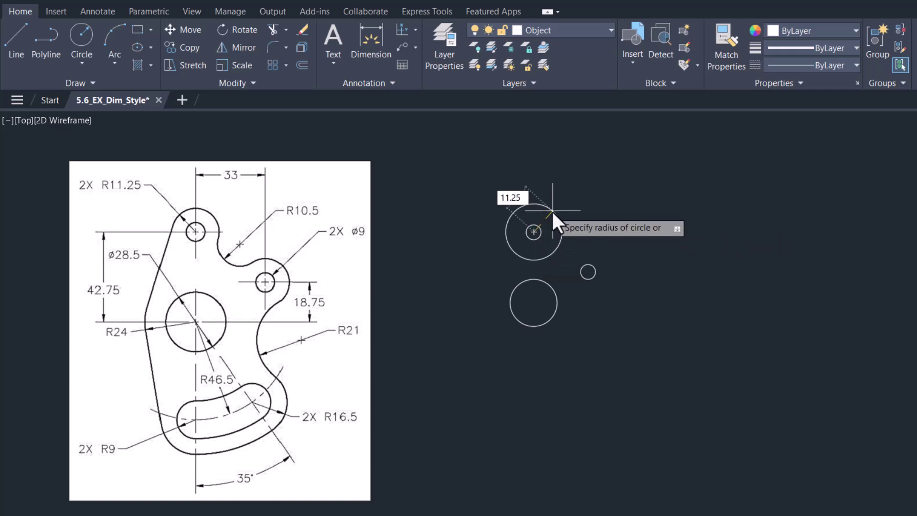
key("Return")
key("Return")
left_click(588, 272)
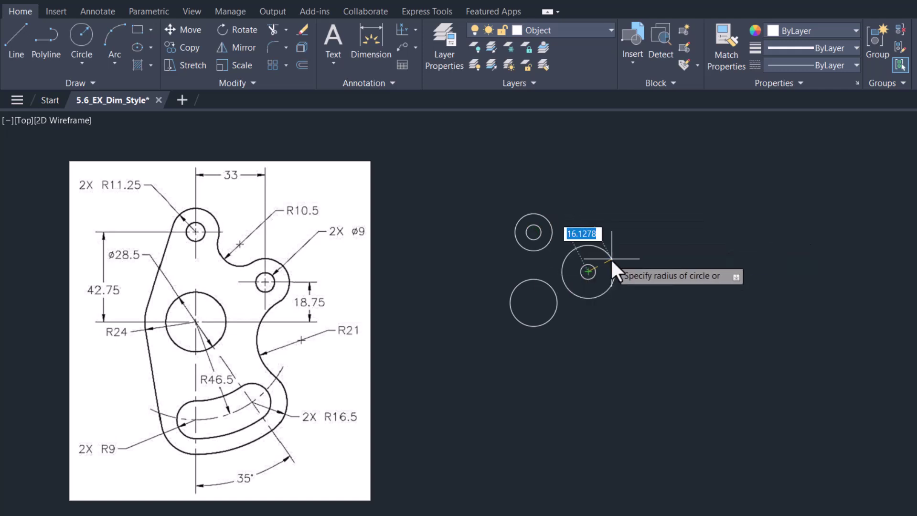
type("11.25")
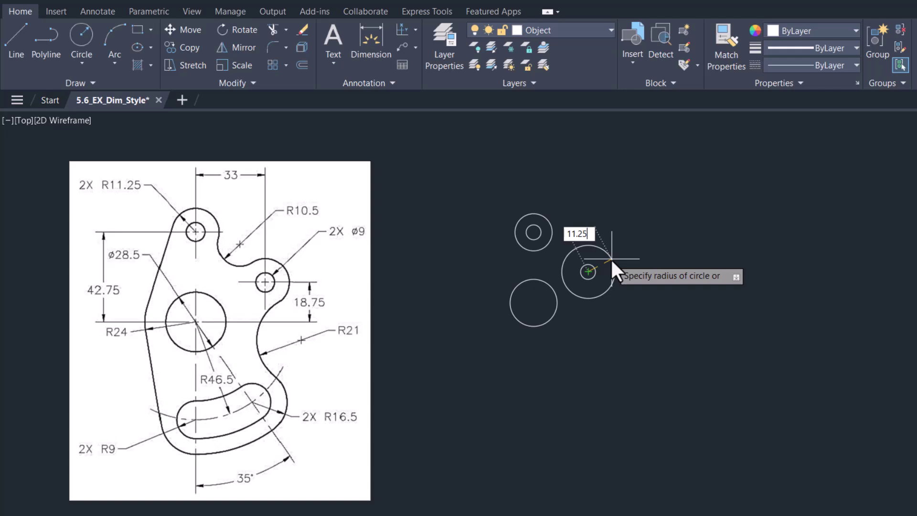
key("Return")
Draw a circle of radius 10.5 tangent to both R11.25 circles using the tangent, tangent, radius method
scroll(375, 257, "up", 2)
middle_click_drag(422, 280, 501, 318)
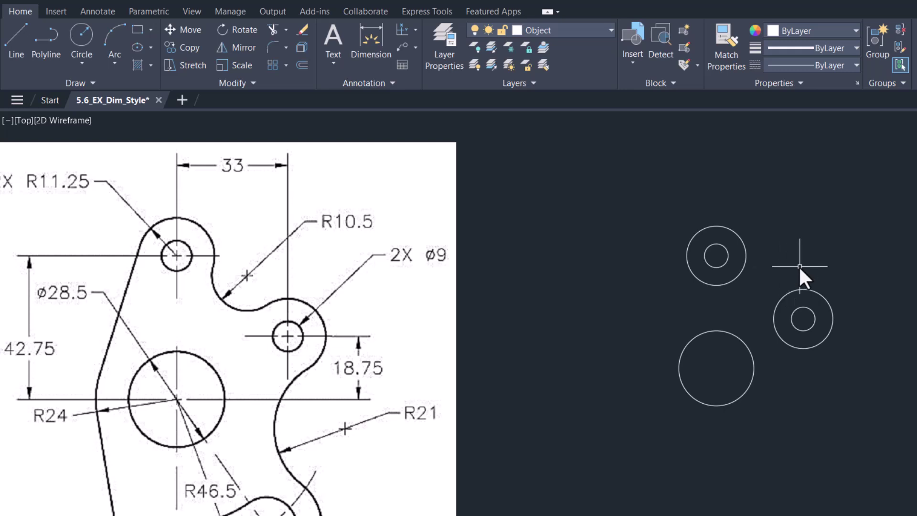
key("space")
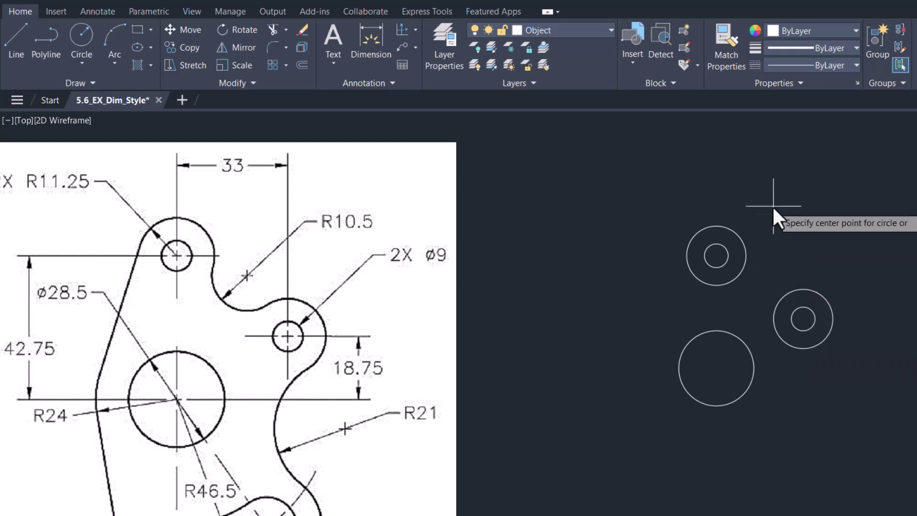
right_click(773, 207)
left_click(821, 308)
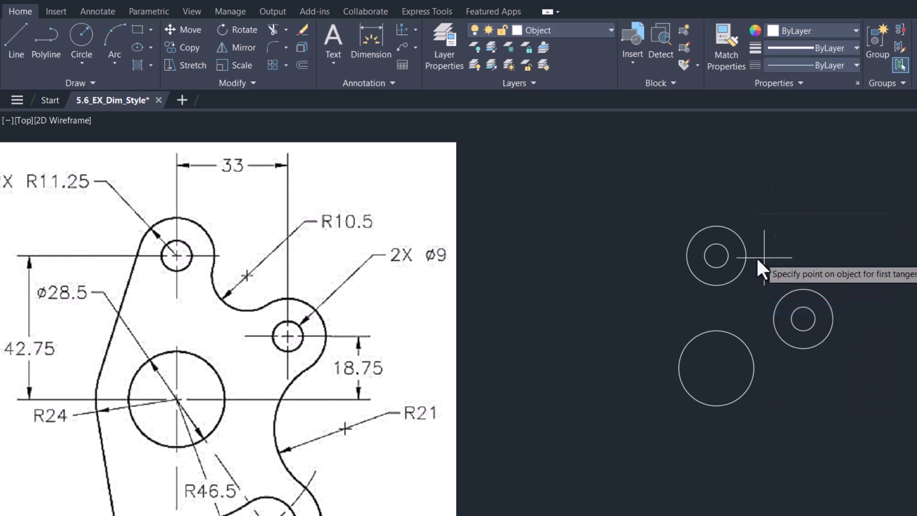
left_click(750, 254)
left_click(802, 287)
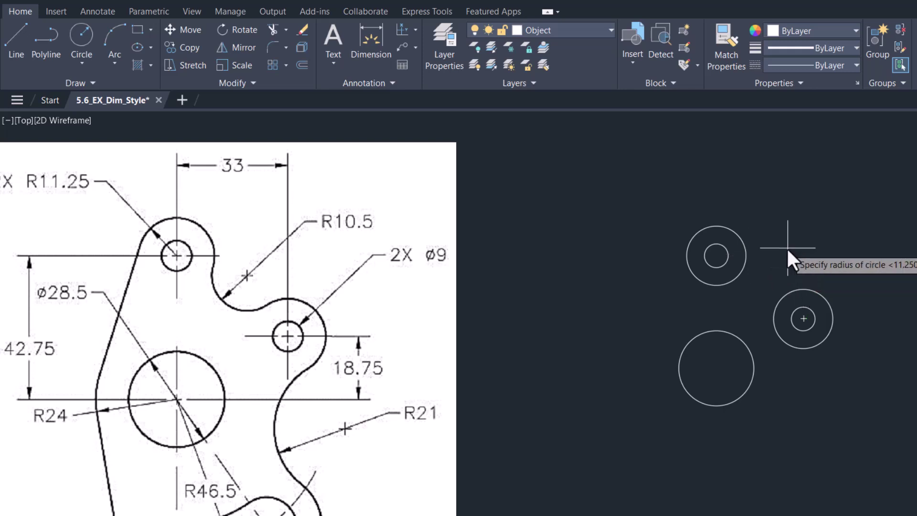
key("Return")
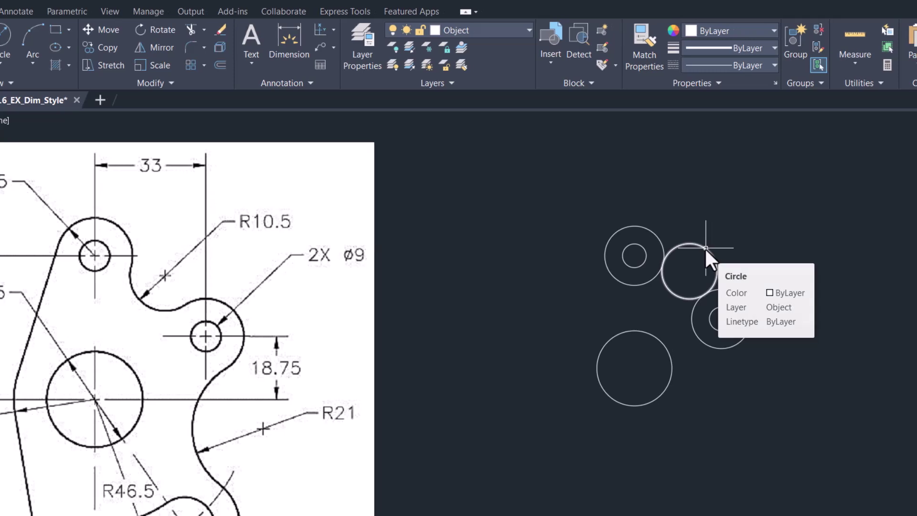
Trim the outer part of the R10.5 circle, leaving only the connecting arc between the two R11.25 circles
type("tr")
key("Return")
left_click(705, 247)
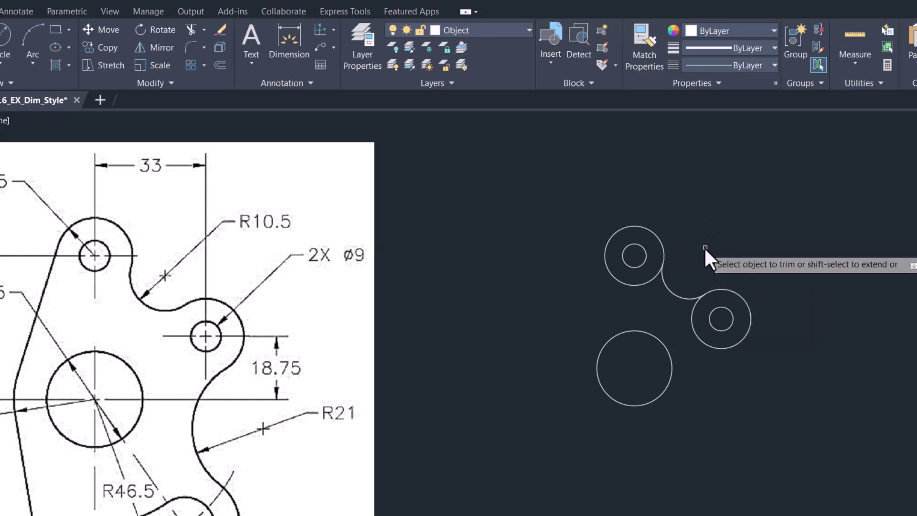
key("Escape")
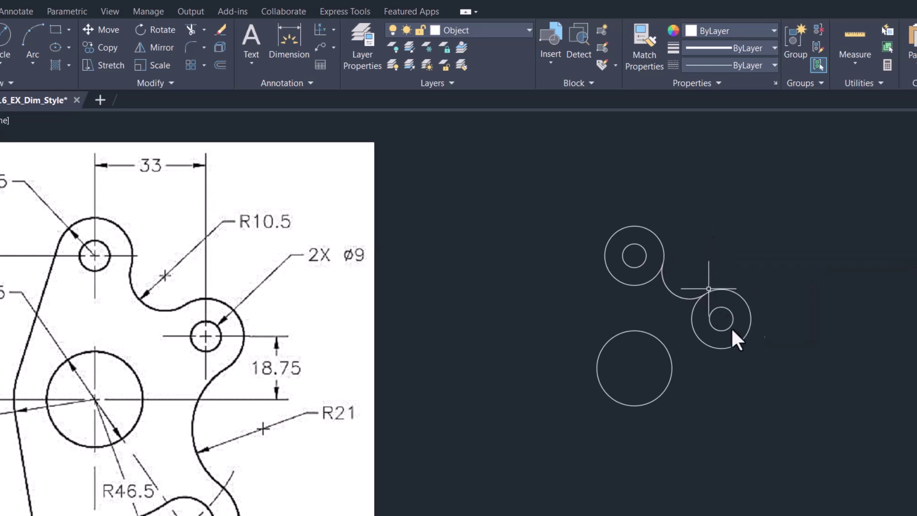
Draw a circle of radius 24 concentric with the 28.5 circle
scroll(741, 349, "down", 2)
middle_click_drag(740, 348, 706, 287)
scroll(671, 356, "up", 2)
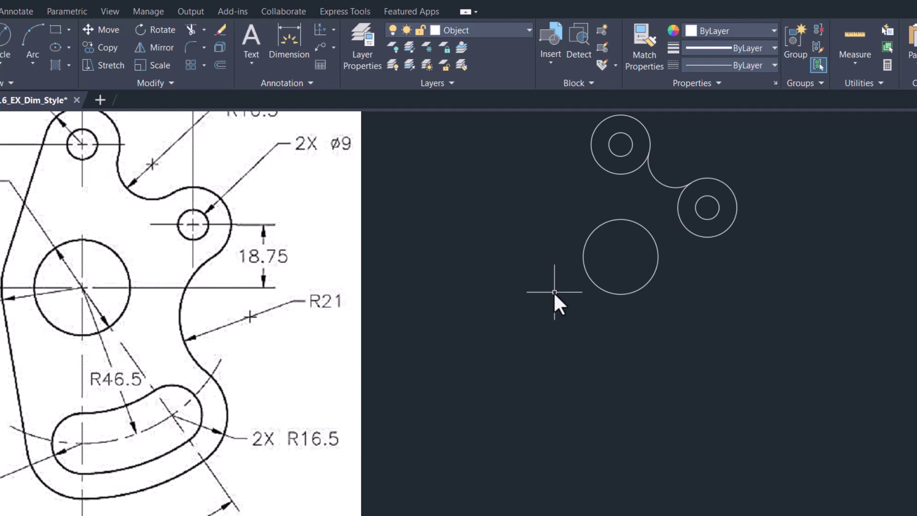
type("c")
key("Return")
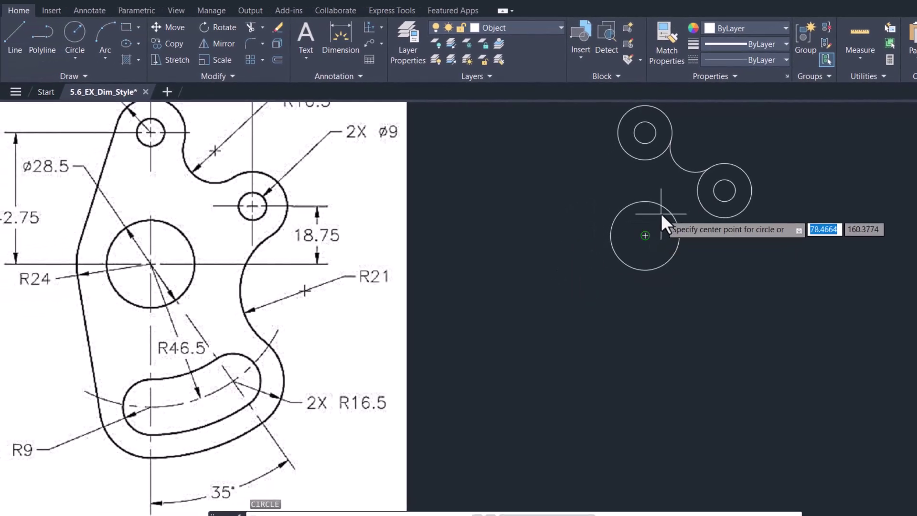
left_click(664, 209)
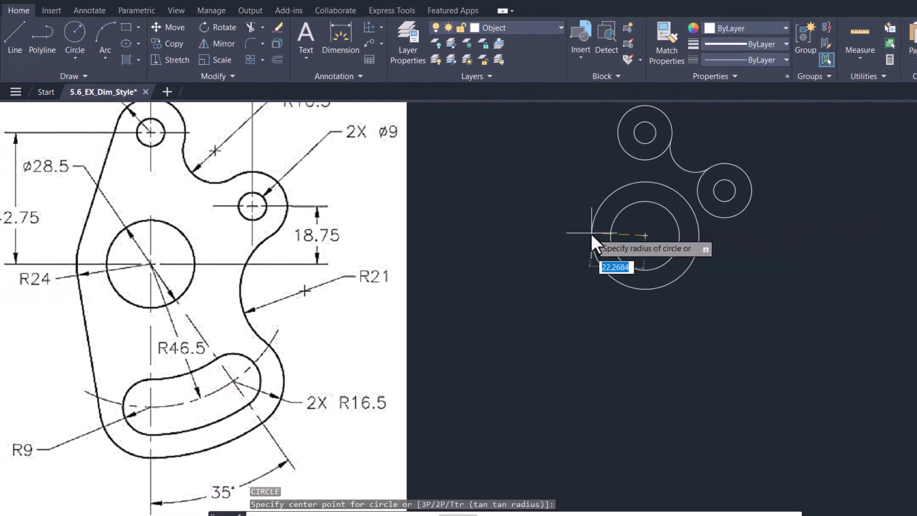
type("24")
key("Return")
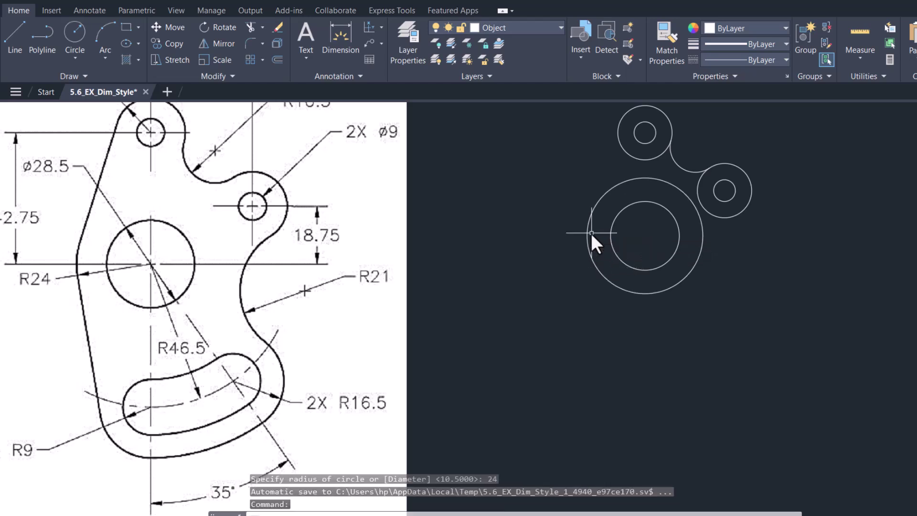
Draw a line tangent to the outer left sides of the upper R11.25 circle and the R24 circle
type("l")
key("Return")
right_click(510, 193, "shift")
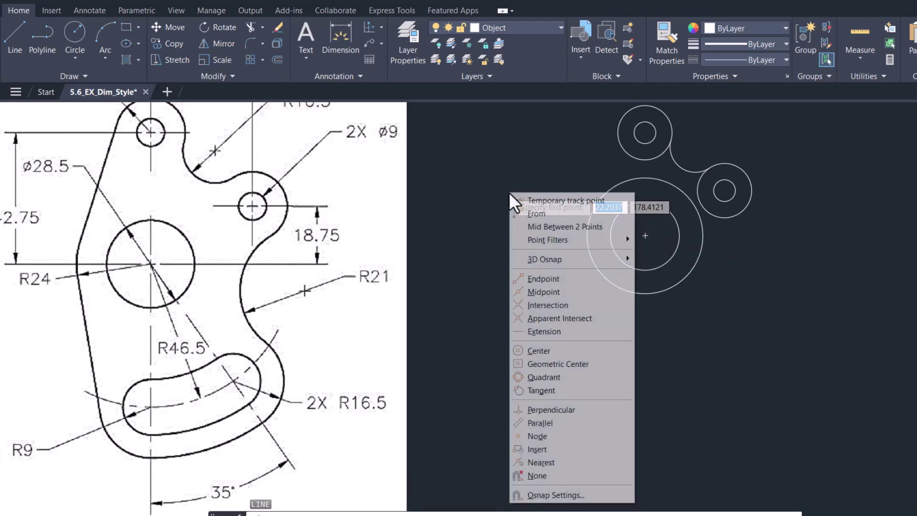
left_click(542, 388)
left_click(617, 130)
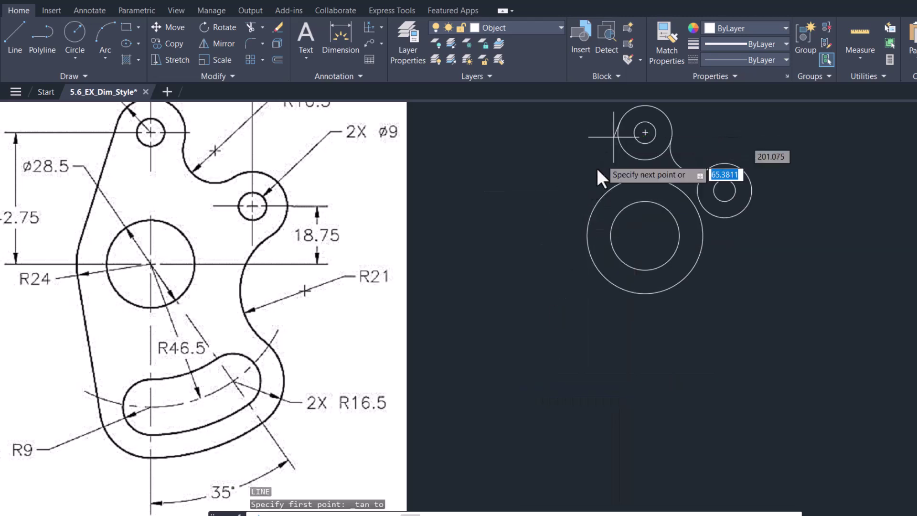
right_click(575, 221, "shift")
left_click(611, 419)
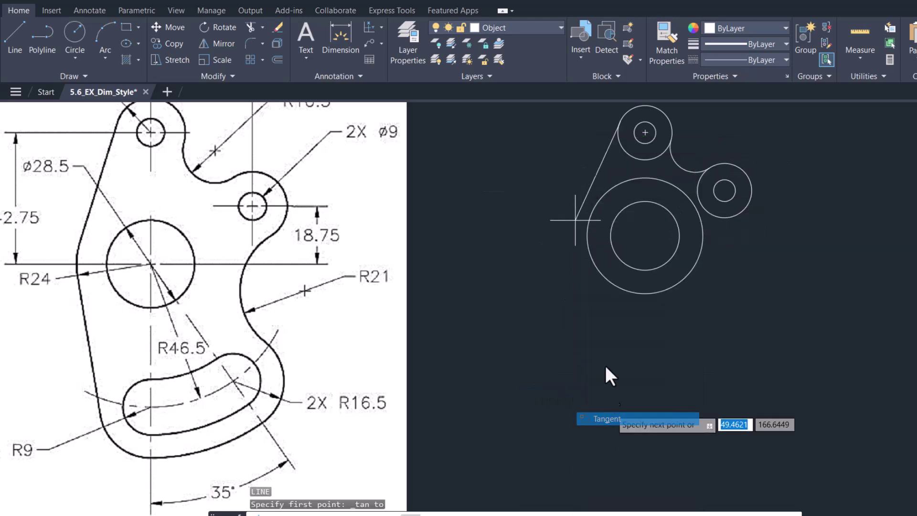
left_click(586, 228)
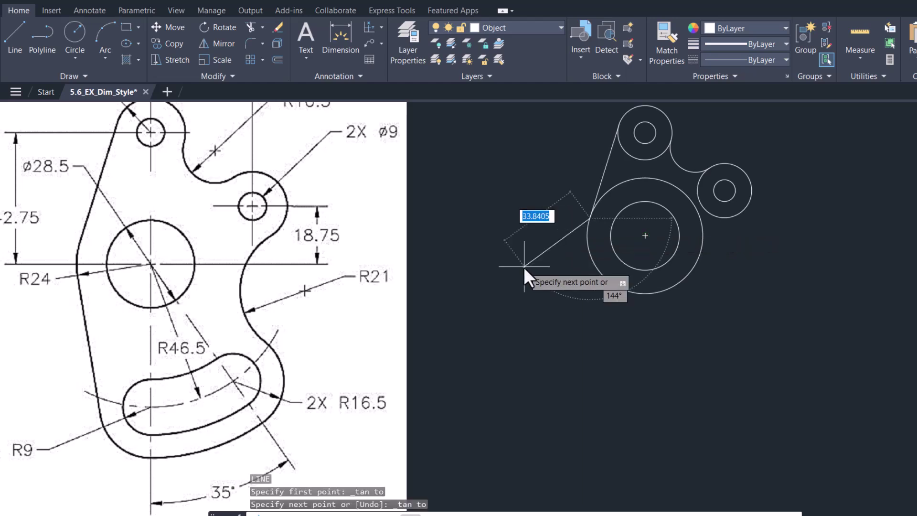
key("Return")
On the Centerline layer, draw a vertical line from the point 46.5 below the 28.5 circle's center up to that center
scroll(557, 262, "down", 2)
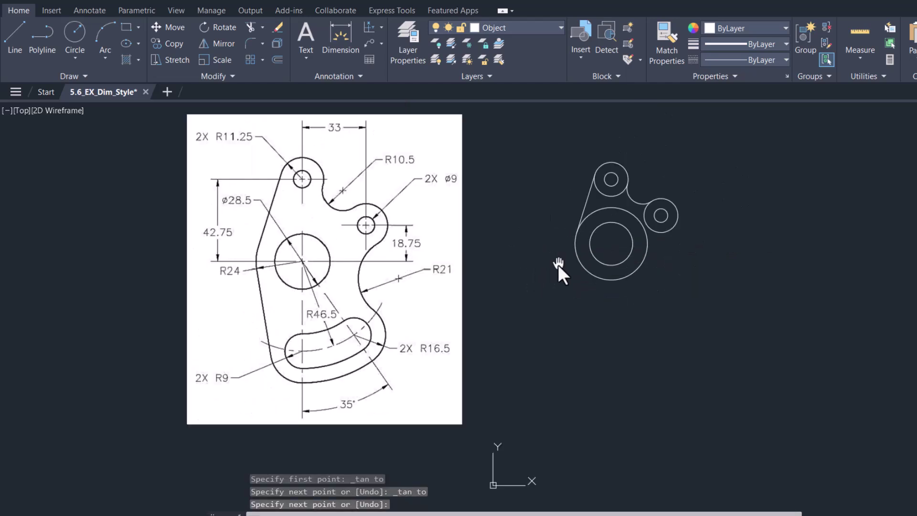
middle_click_drag(558, 265, 535, 262)
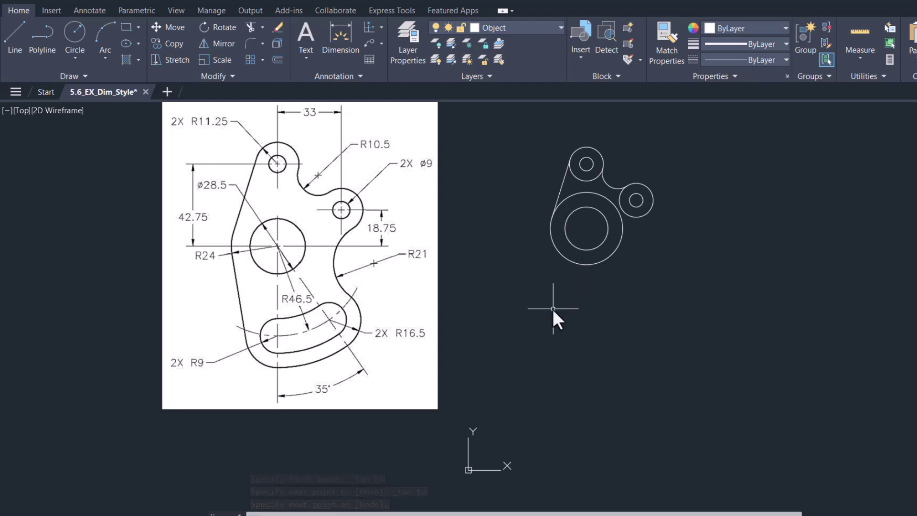
left_click(532, 27)
left_click(512, 60)
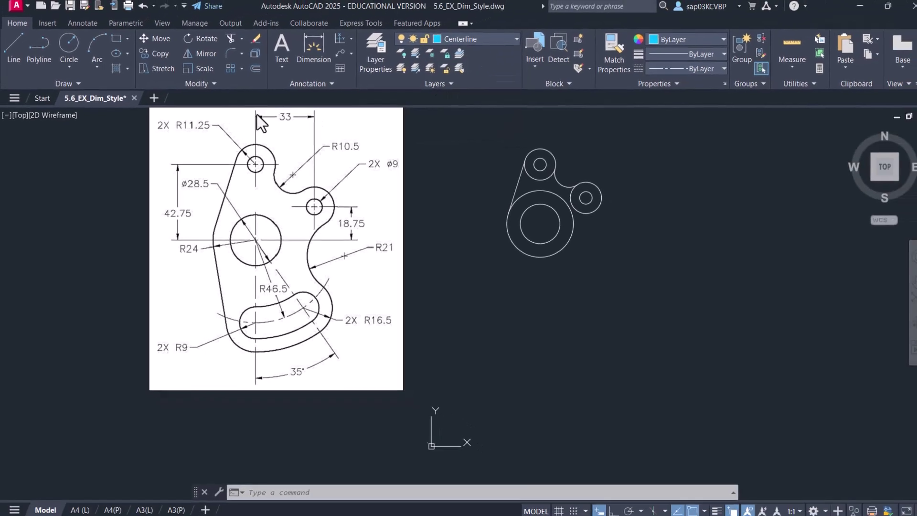
left_click(15, 48)
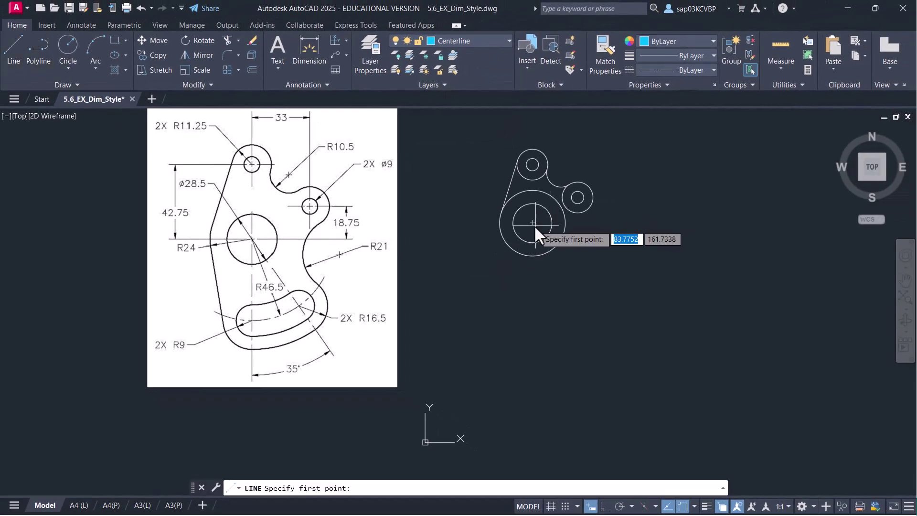
mouse_move(532, 223)
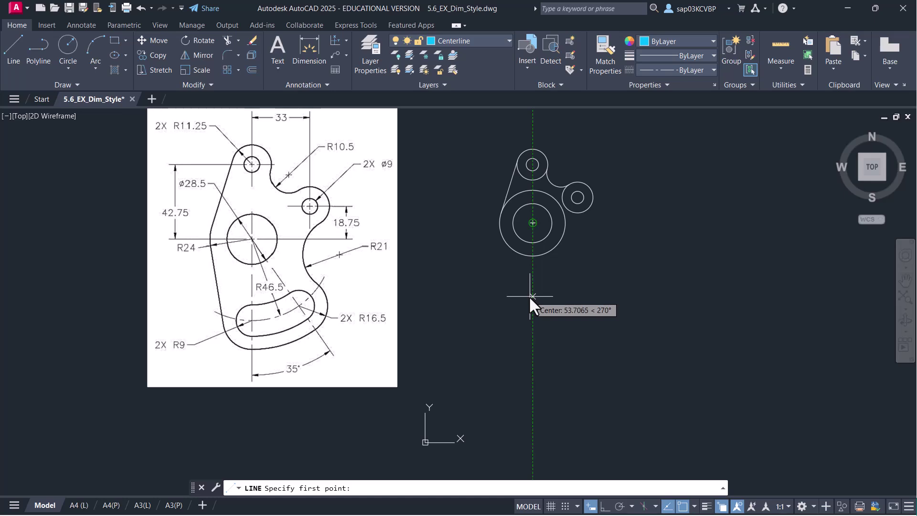
type("46.5")
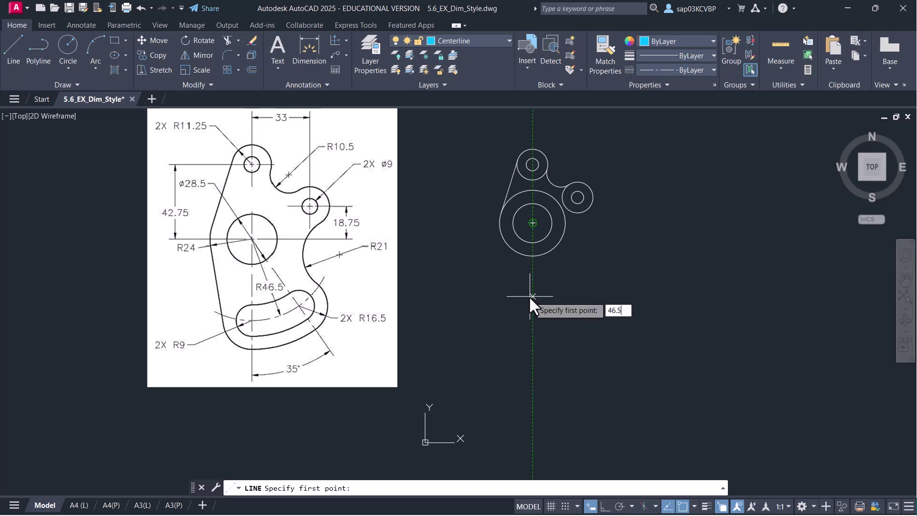
key("Return")
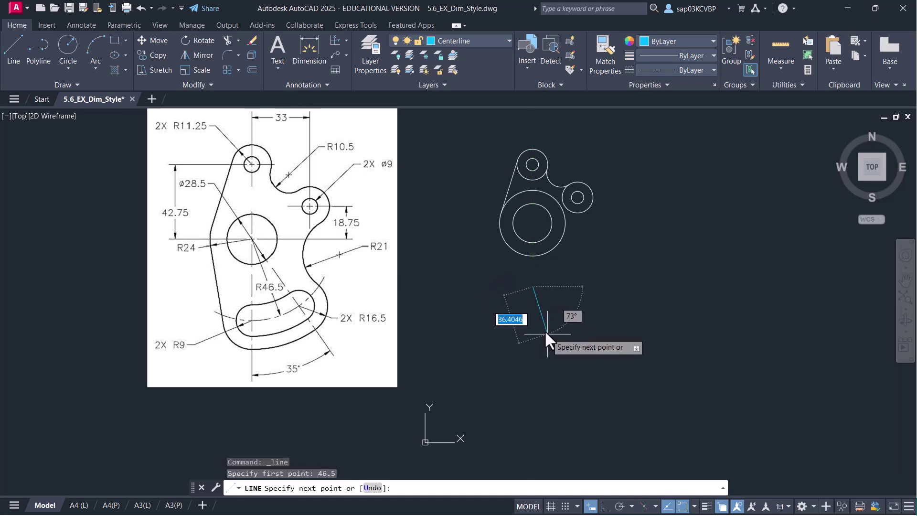
left_click(534, 222)
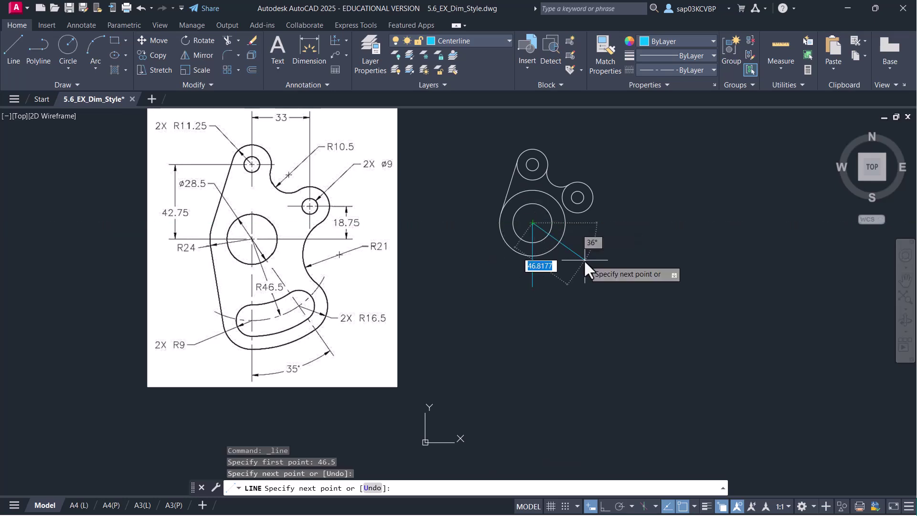
key("Return")
Draw a 46.5 long centerline from the 28.5 circle's center, running down to the right at 55° below horizontal
scroll(538, 257, "up", 2)
type("l")
key("Return")
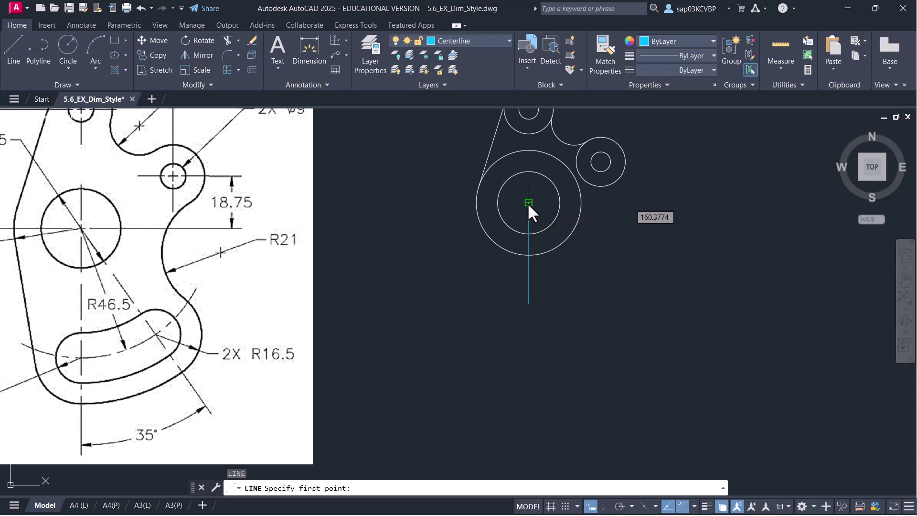
left_click(529, 203)
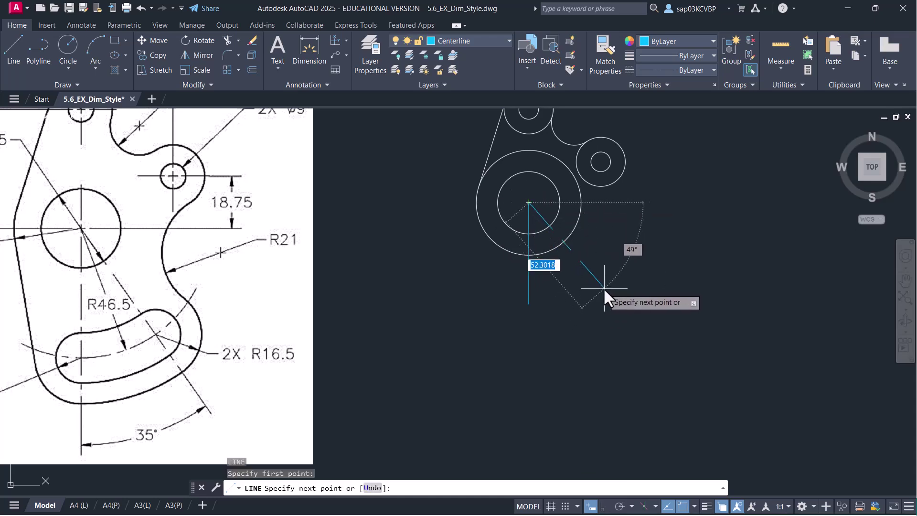
type("46.5")
key("Tab")
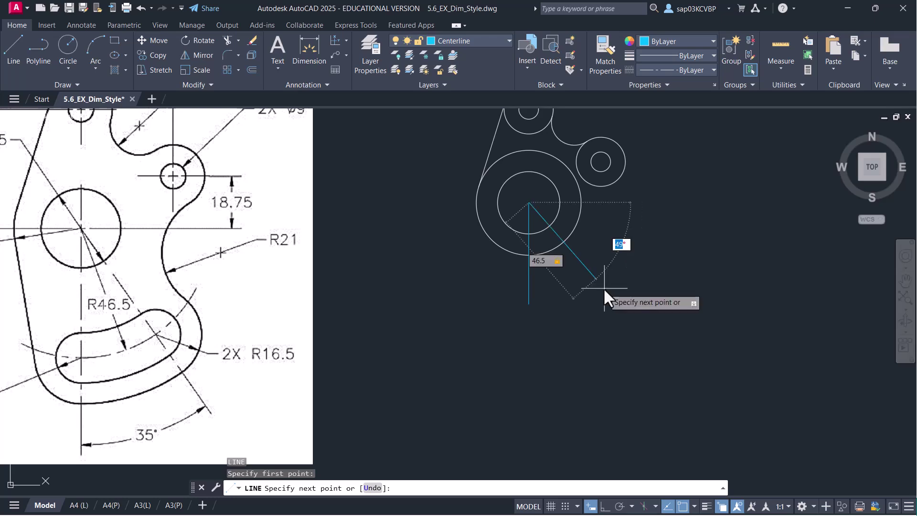
type("55")
key("Return")
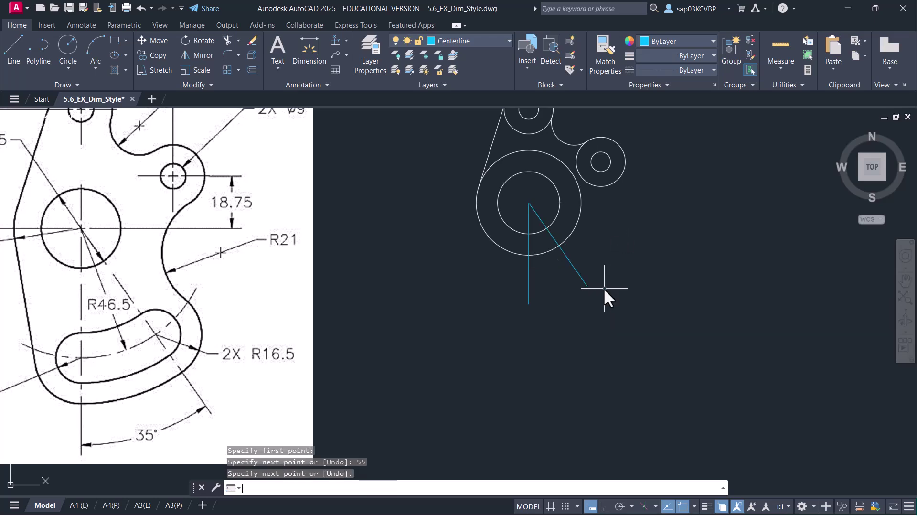
On the Object layer, draw a circle of radius 9 centered on the lower end of the vertical centerline
left_click(483, 40)
left_click(465, 139)
type("c")
key("Return")
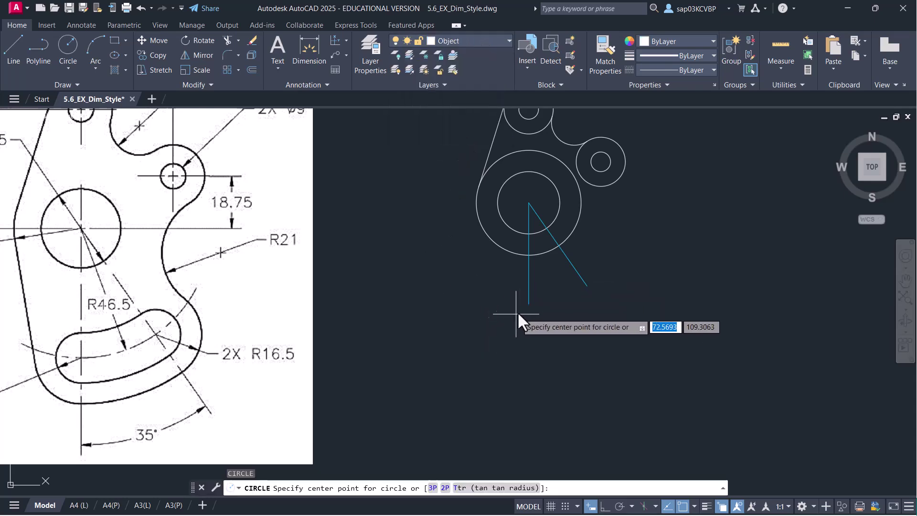
left_click(528, 304)
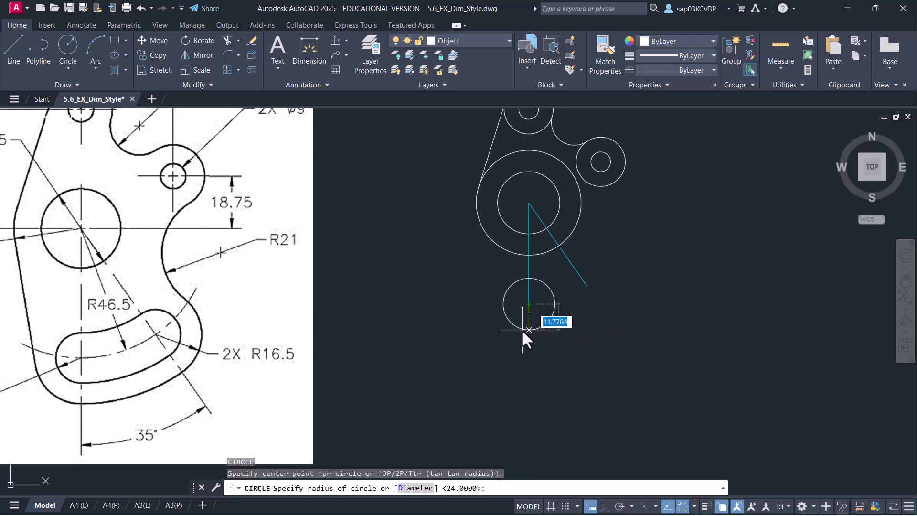
scroll(521, 329, "down", 2)
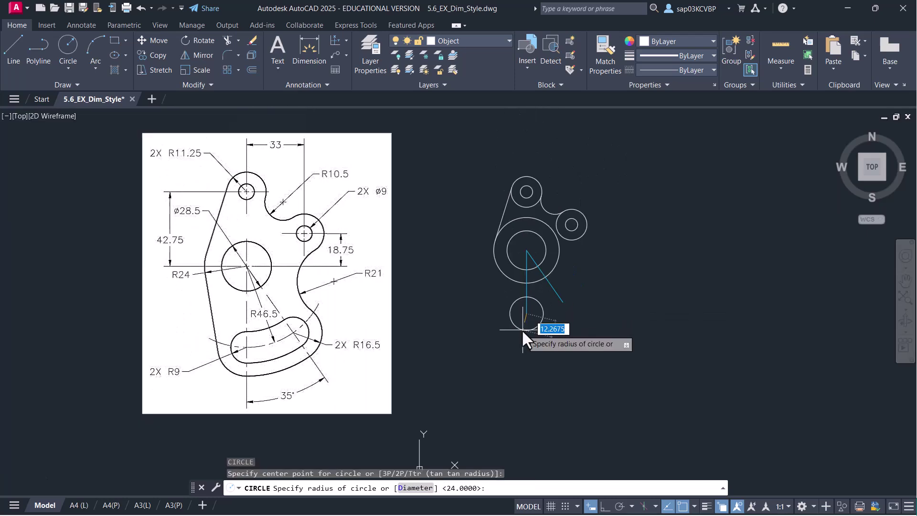
type("9")
key("Return")
Draw a circle of radius 9 centered on the lower end of the angled centerline
scroll(546, 305, "up", 2)
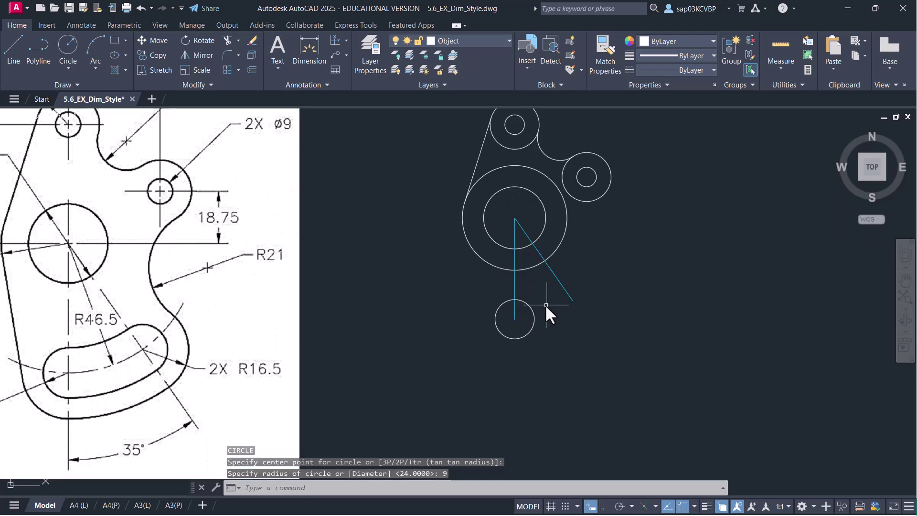
type("c")
key("Return")
left_click(573, 301)
type("9")
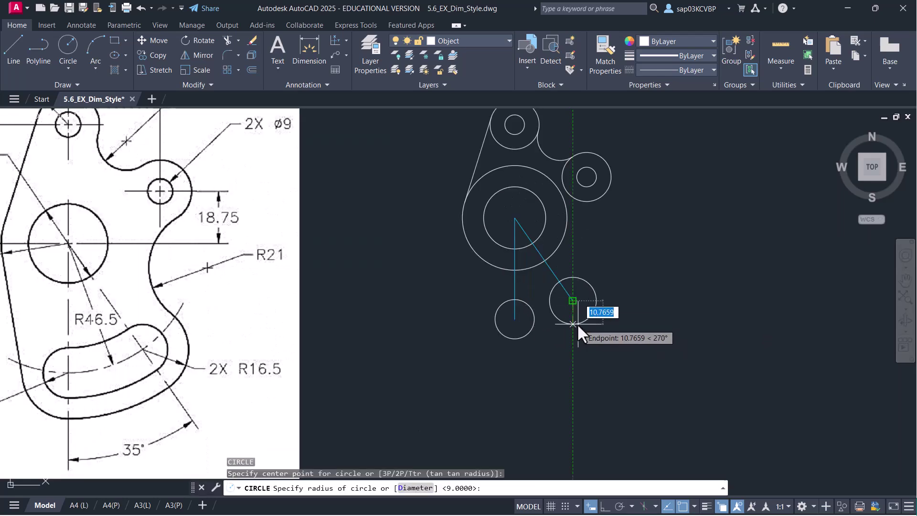
key("Return")
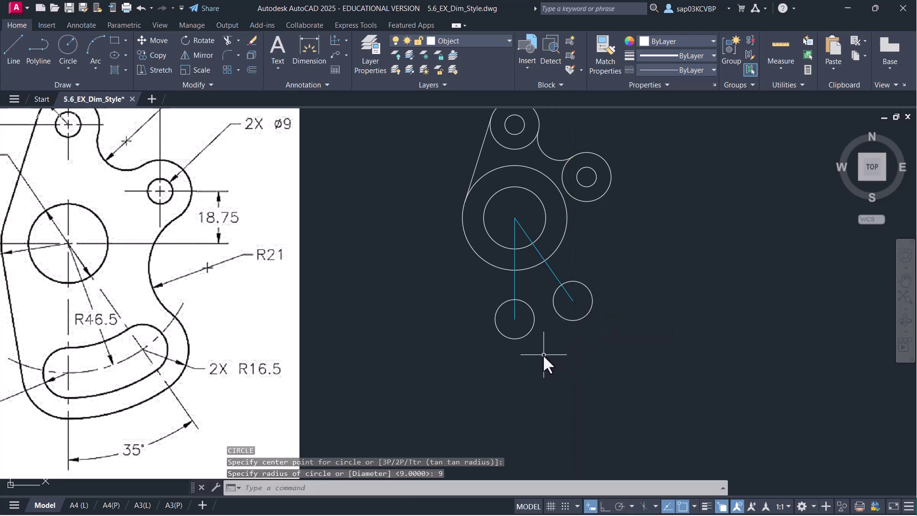
Draw a circle concentric with the 28.5 circle that passes through the lower ends of the two centerlines
type("c")
key("Return")
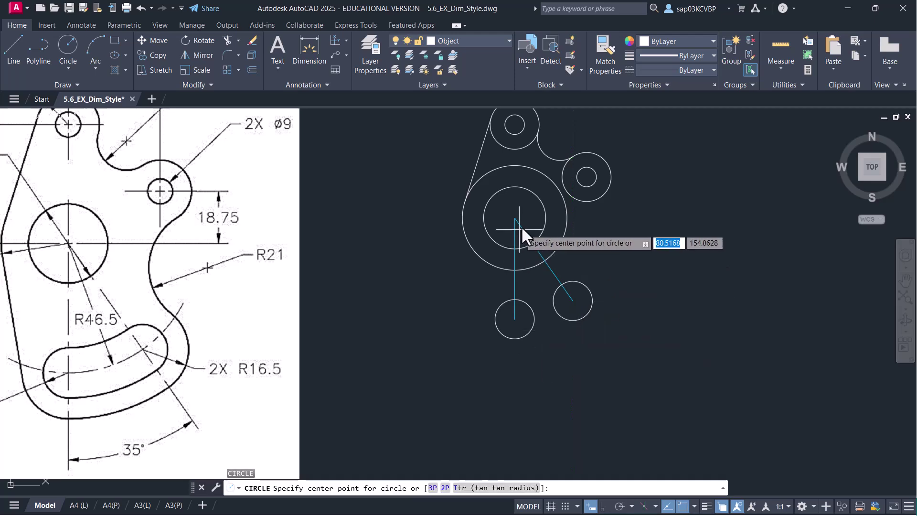
left_click(548, 217)
key("Return")
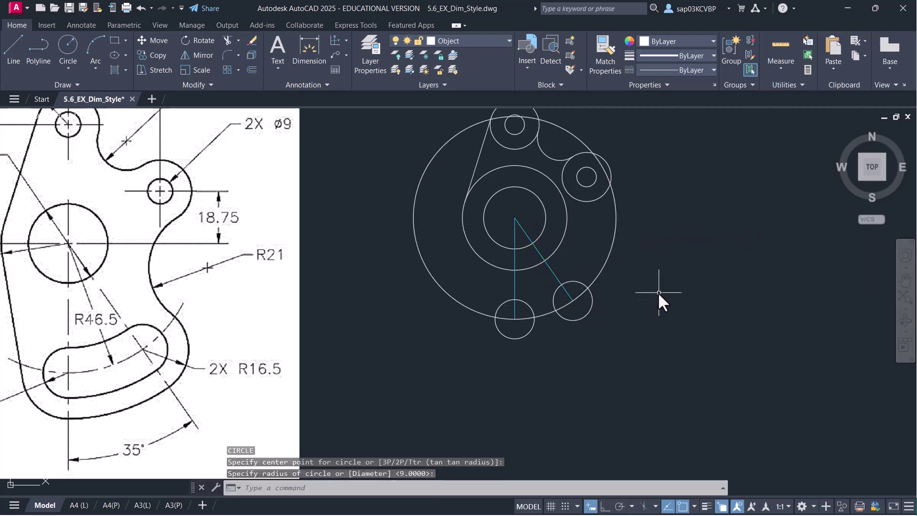
Trim the large concentric circle with the two R9 circles as cutting edges, leaving only the lower arc between them
type("tr")
key("Return")
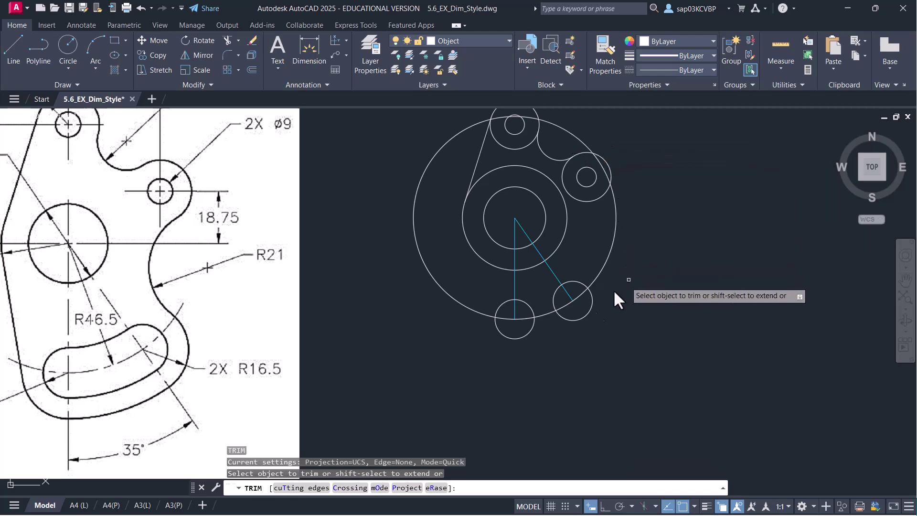
left_click(302, 487)
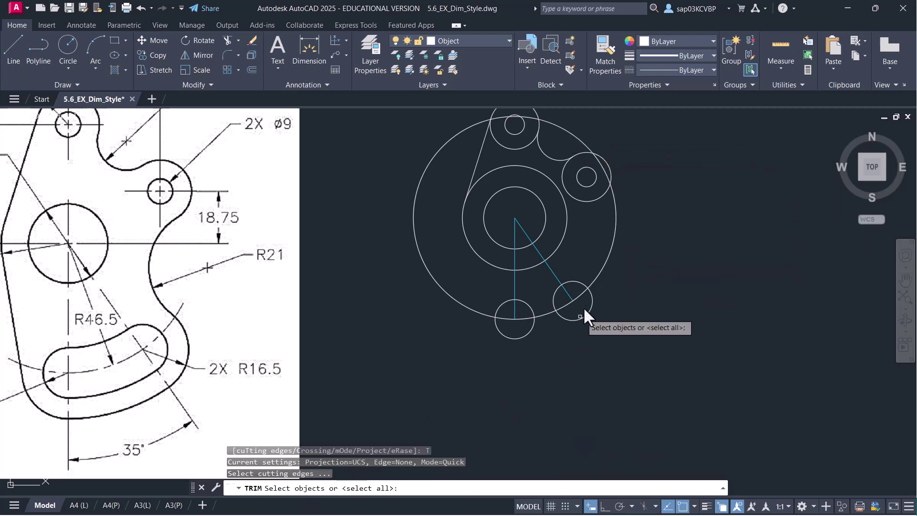
left_click(579, 283)
left_click(529, 305)
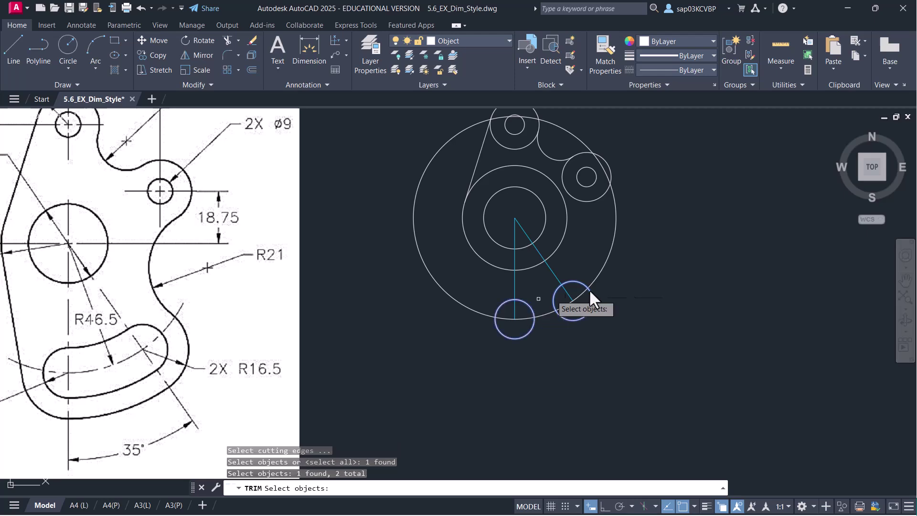
key("Return")
left_click(600, 269)
right_click(632, 258)
left_click(651, 267)
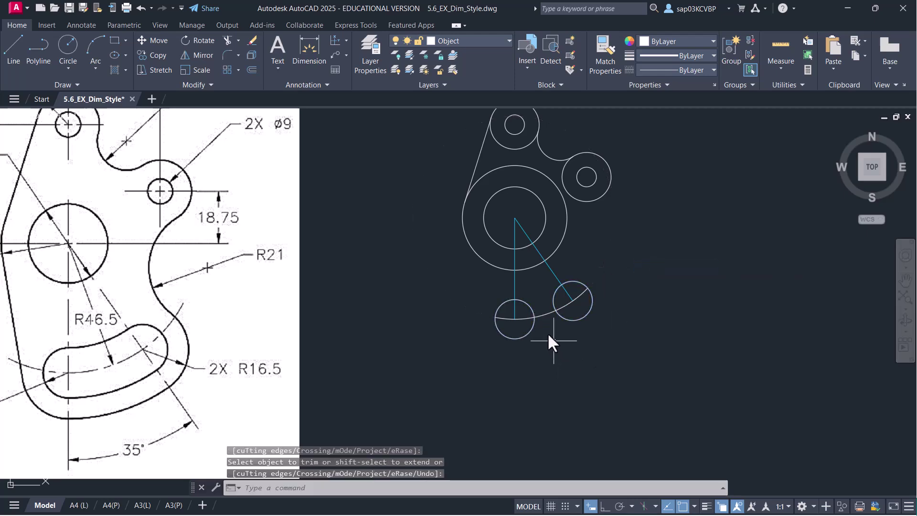
Offset the lower arc by 9 to both its inner and outer sides to form the slot's edges
type("o")
key("Return")
type("9")
key("Return")
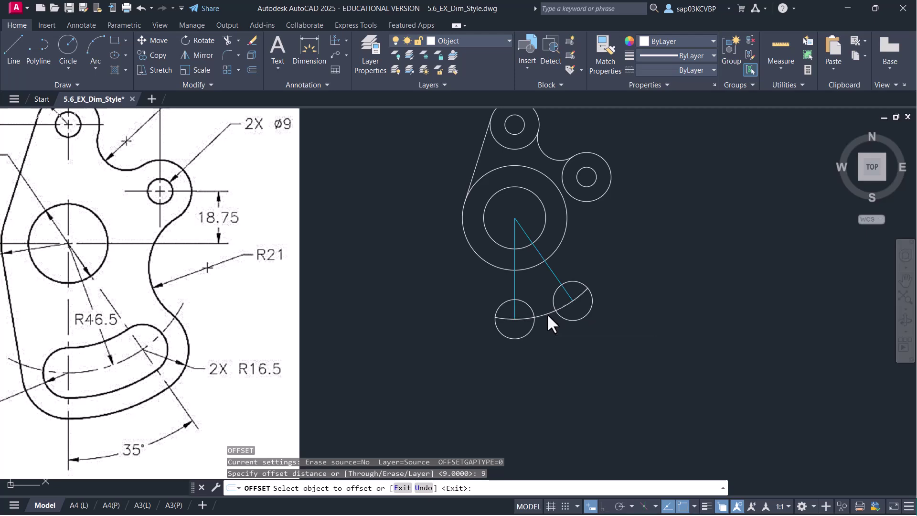
left_click(546, 315)
left_click(549, 288)
left_click(547, 314)
left_click(580, 353)
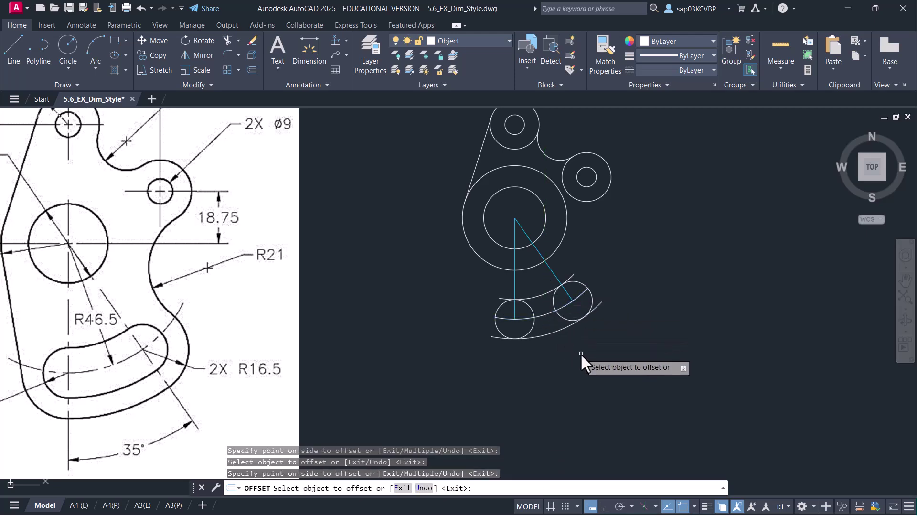
Offset the slot's middle arc outward by 16.5 to form the plate's lower edge
scroll(580, 354, "down", 2)
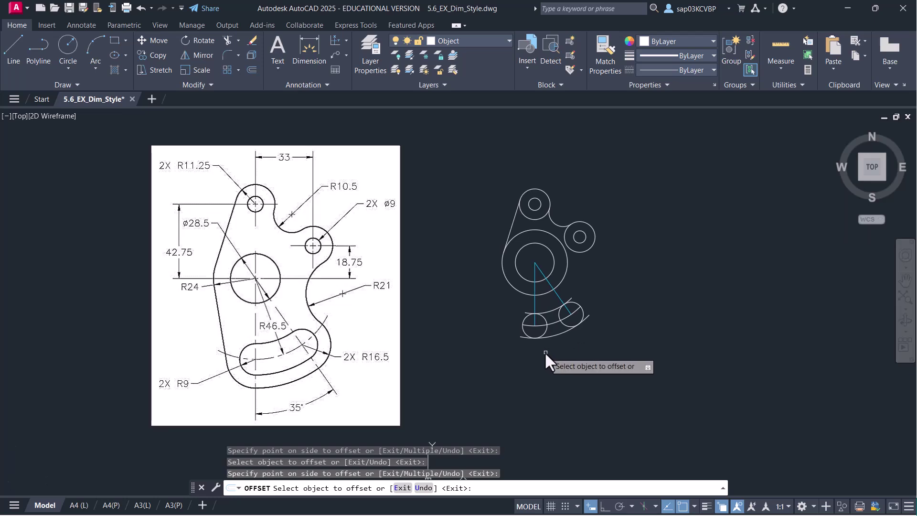
left_click(554, 323)
type("16.5")
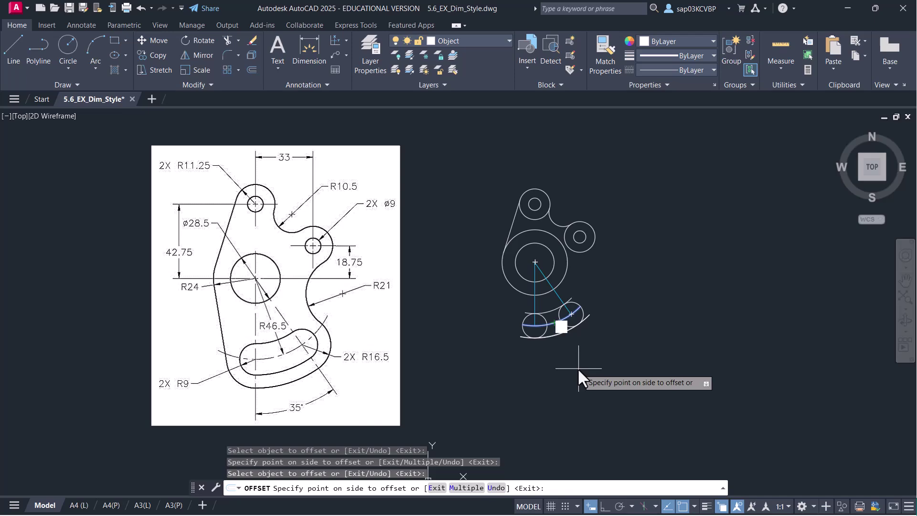
key("Return")
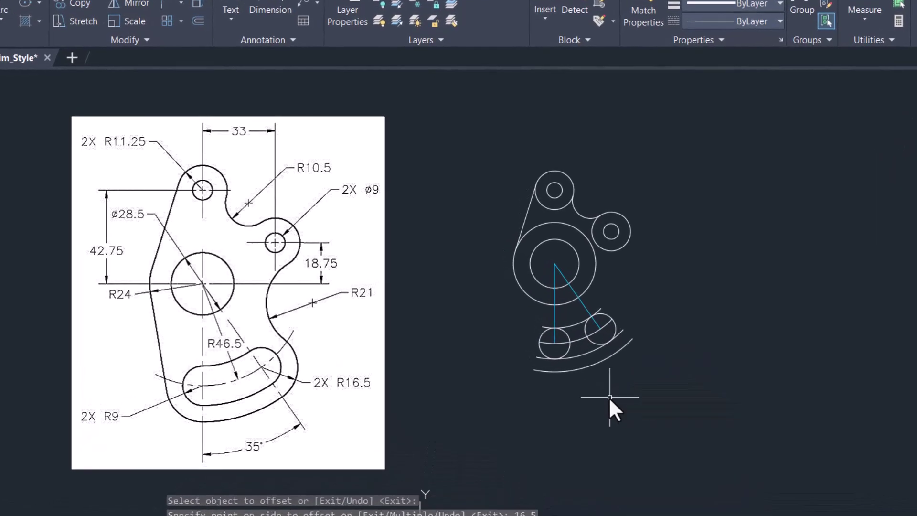
Draw two circles of radius 16.5, one concentric with each R9 circle at the slot's ends
type("c")
key("Return")
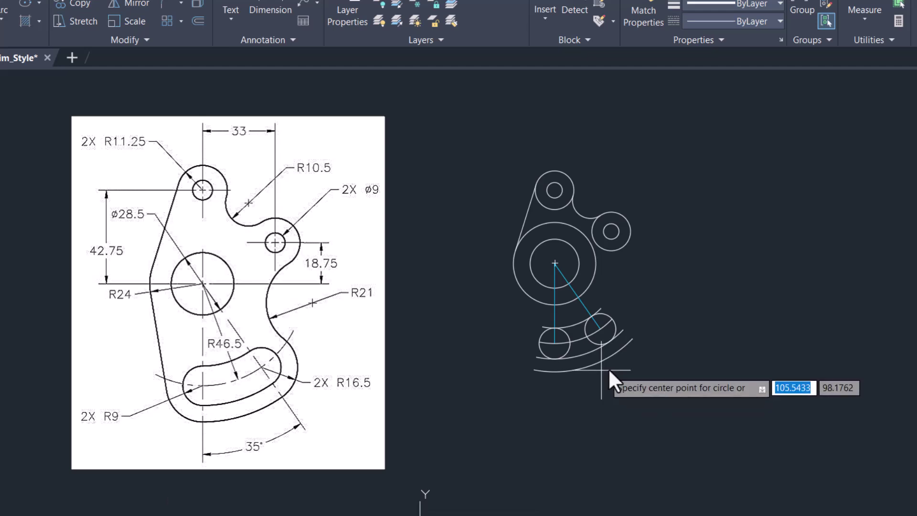
scroll(617, 361, "up", 3)
left_click(617, 273)
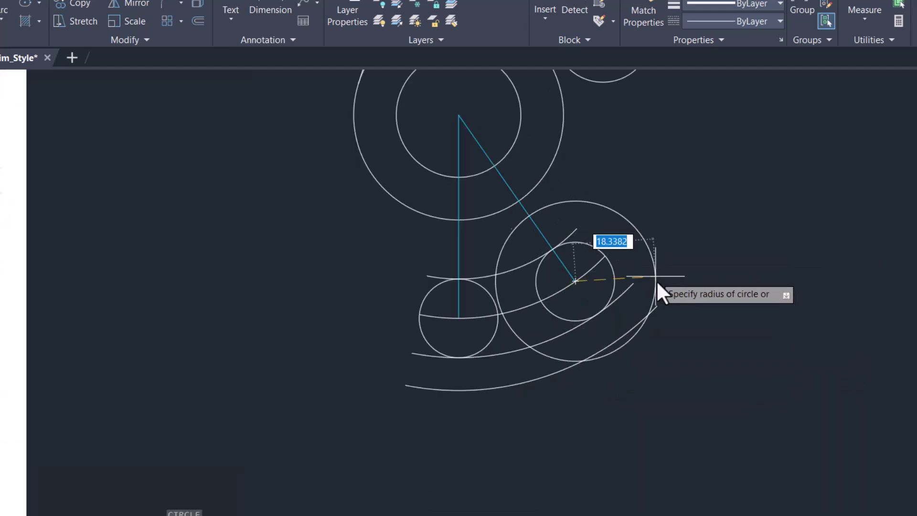
type("16.5")
key("Return")
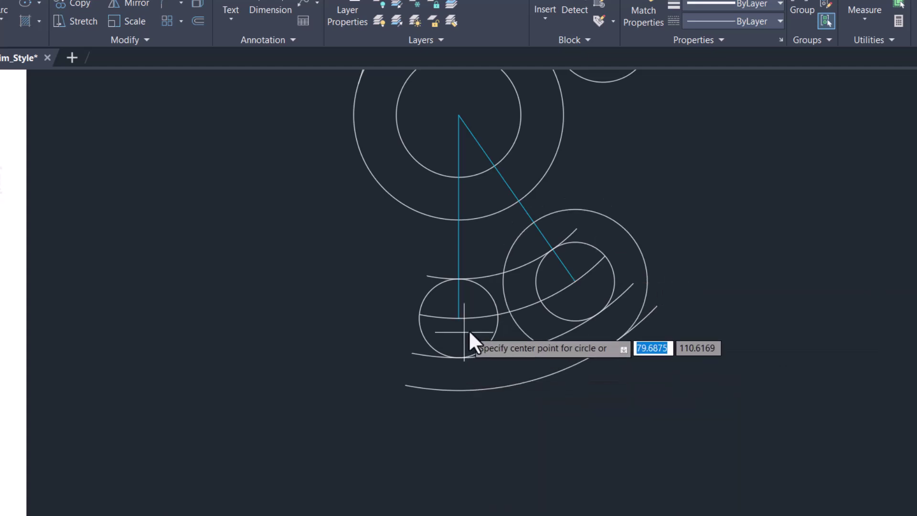
left_click(491, 340)
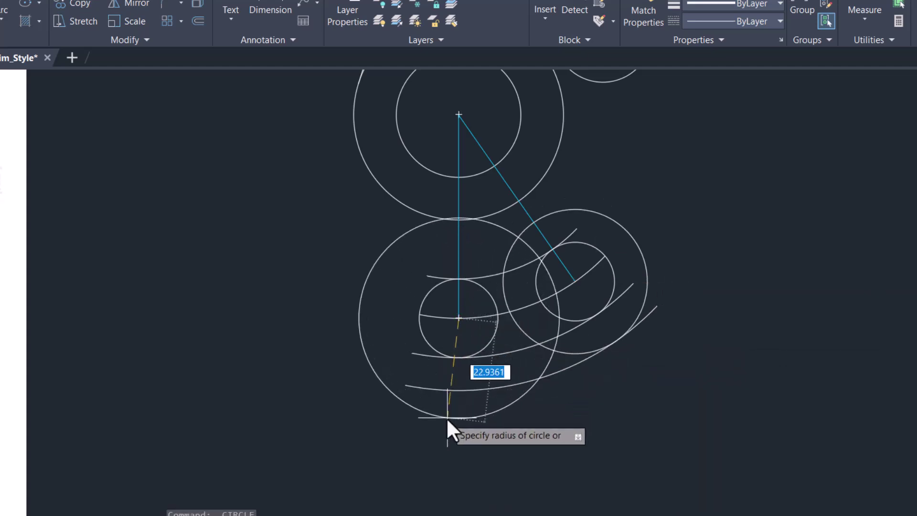
type("16.5")
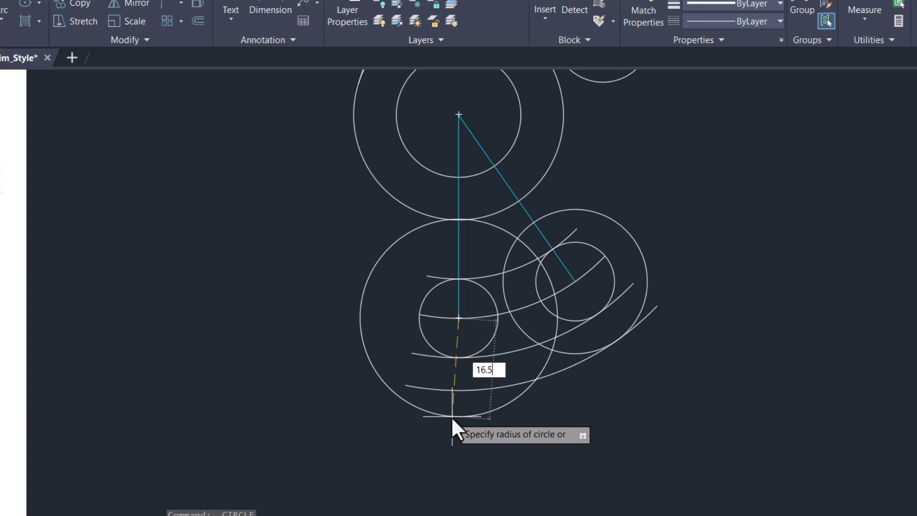
key("Return")
Trim the overhanging arc ends and the inner parts of the two R16.5 circles to shape the plate's lower outline around the slot
type("tr")
key("Return")
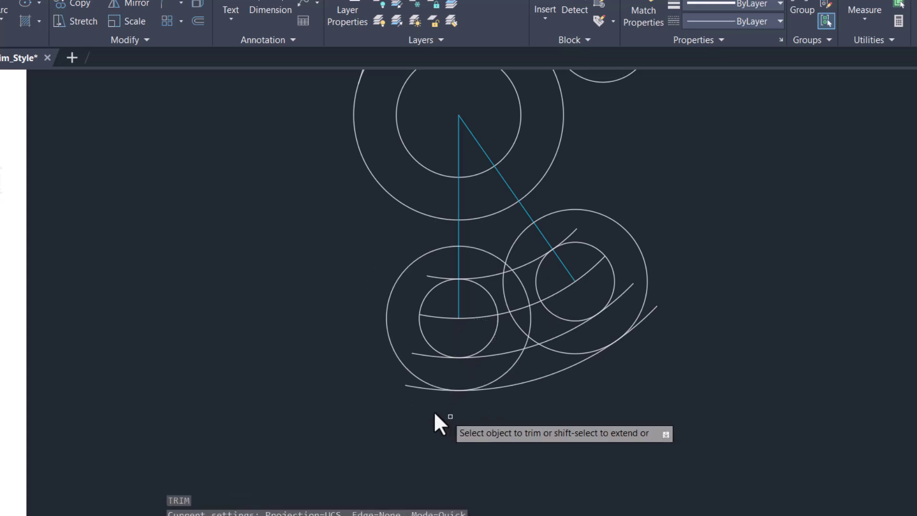
left_click(415, 388)
left_click(653, 309)
left_click_drag(535, 336, 521, 268)
left_click(474, 244)
left_click(436, 277)
left_click(414, 353)
left_click(626, 289)
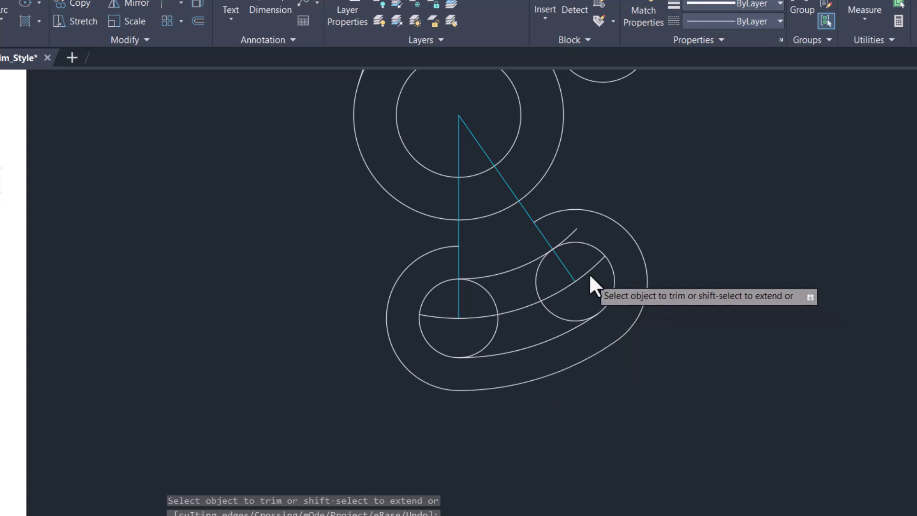
Trim the slot's upper arc overhang and the inner halves of both R9 circles to leave a closed slot outline
left_click(577, 233)
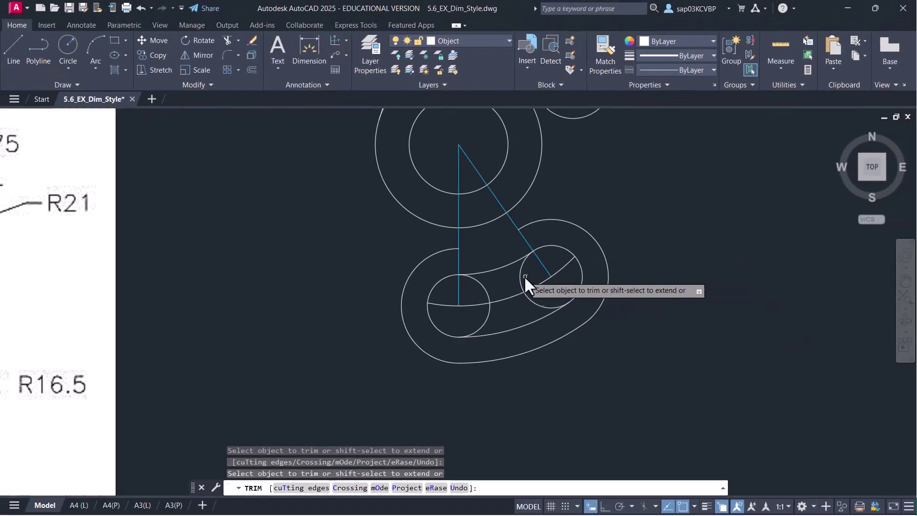
left_click(537, 304)
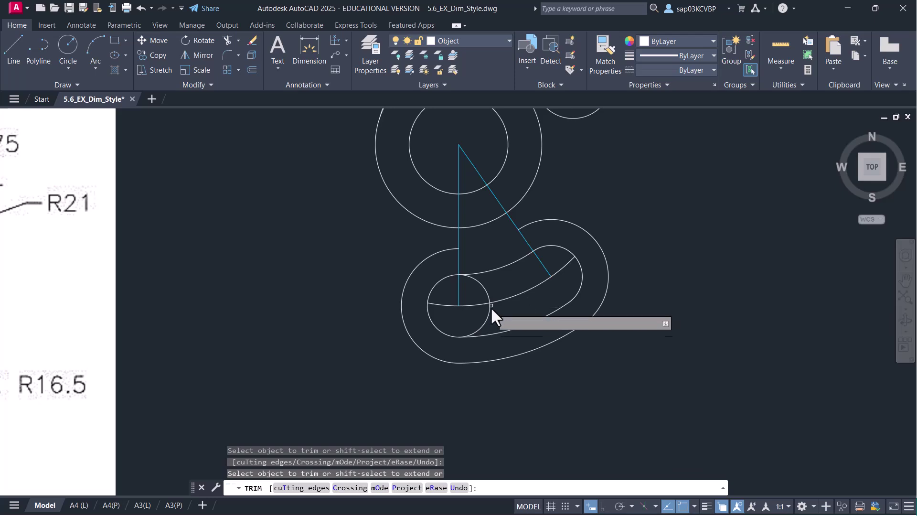
left_click(486, 292)
left_click(488, 317)
scroll(506, 282, "down", 4)
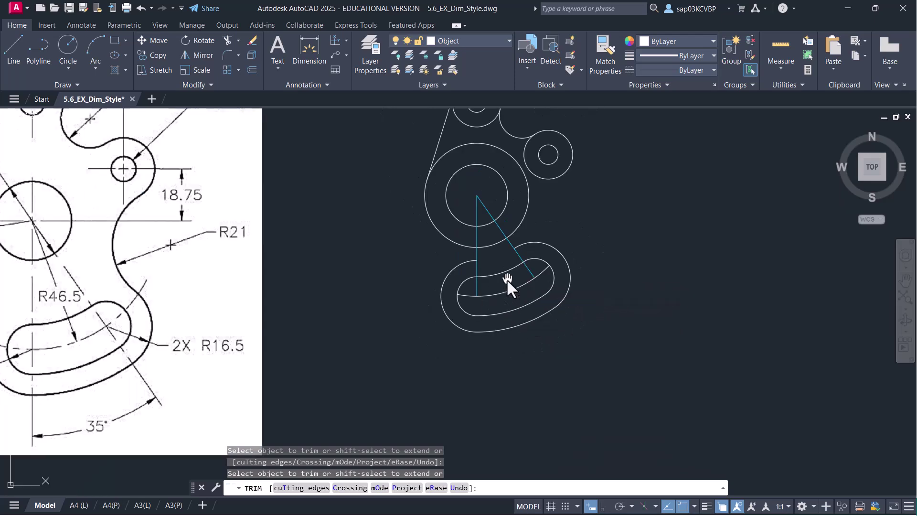
right_click(592, 271)
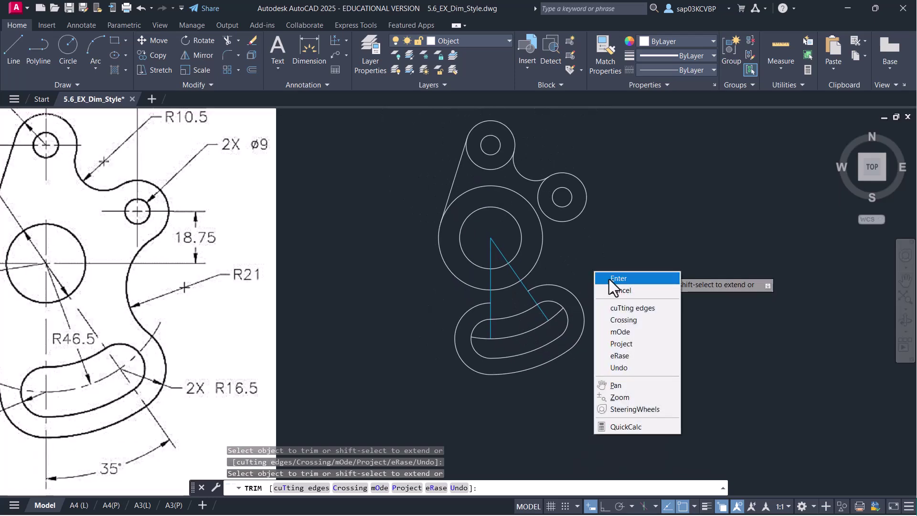
left_click(609, 279)
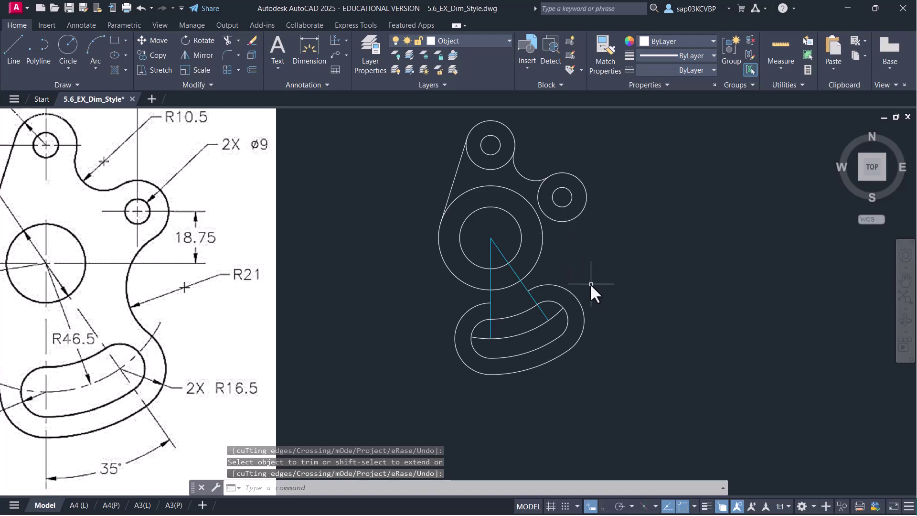
Draw a circle of radius 21 tangent to the right-hand R16.5 arc and the right-hand R11.25 circle
type("c")
key("Return")
right_click(591, 284)
left_click(629, 368)
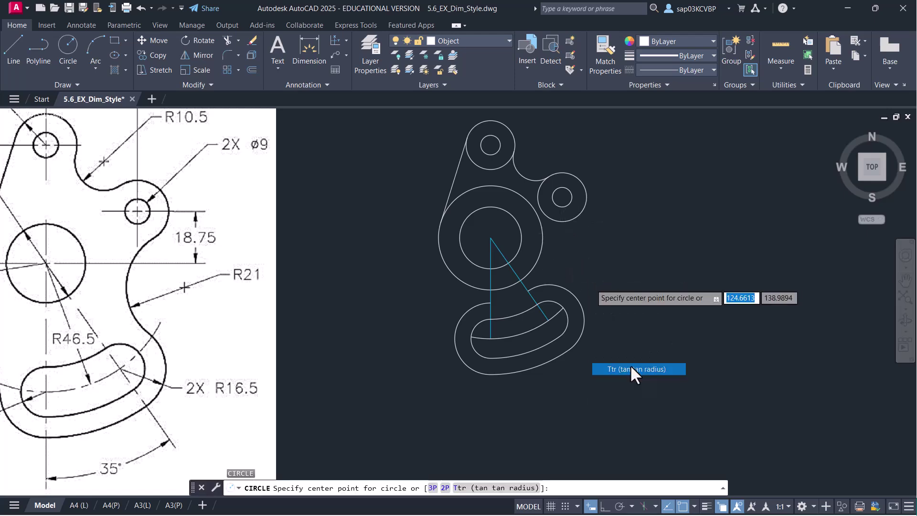
left_click(578, 299)
left_click(585, 212)
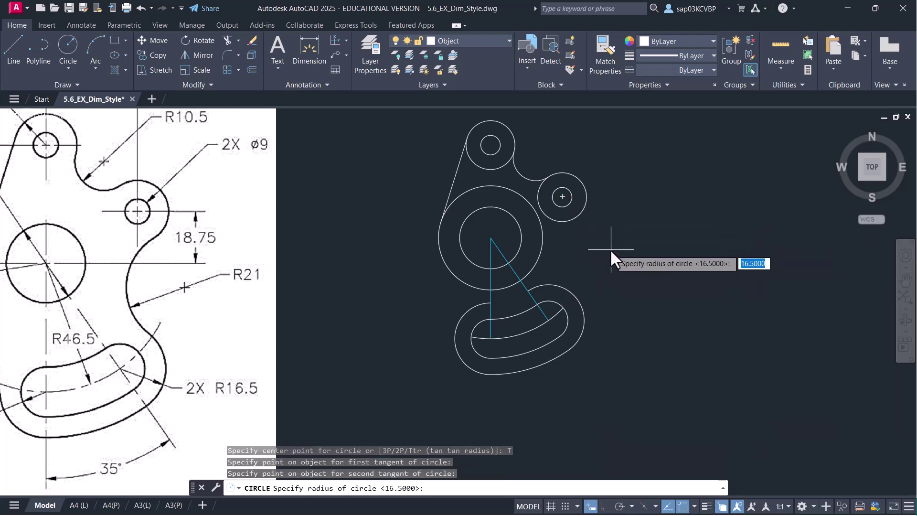
type("21")
key("Return")
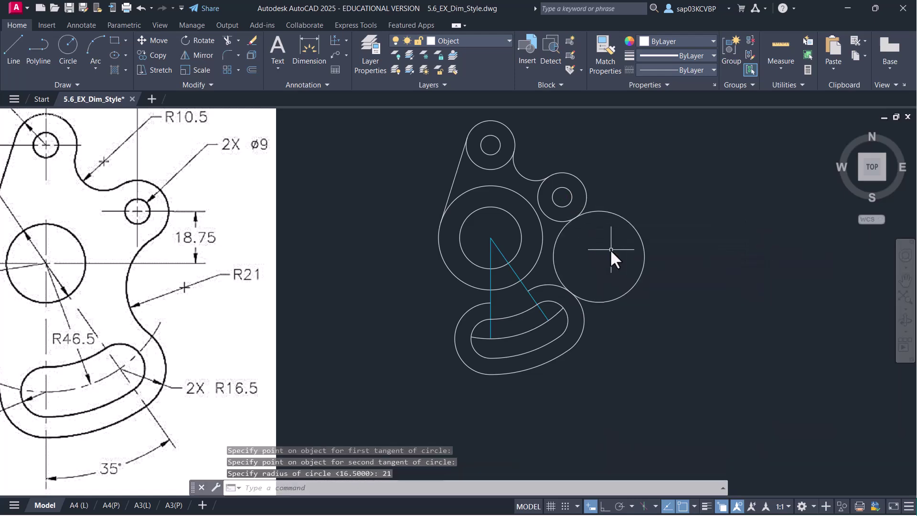
Trim the R21 circle to its concave left arc and remove the inner portions of the two R11.25 circles
type("tr")
key("Return")
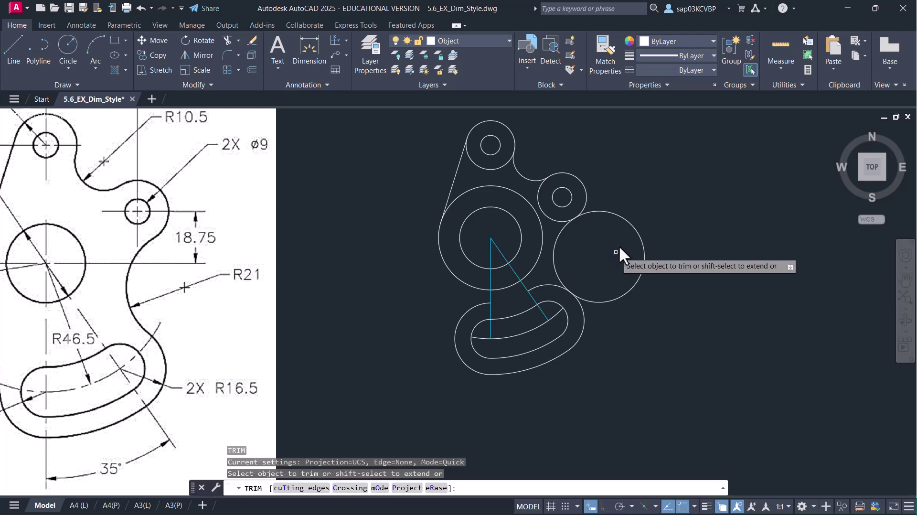
left_click(629, 221)
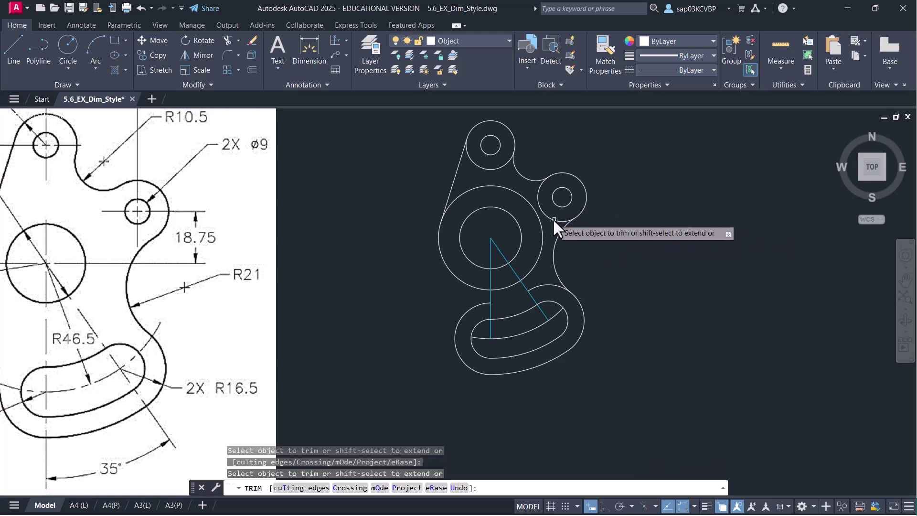
left_click(501, 168)
right_click(608, 181)
left_click(623, 187)
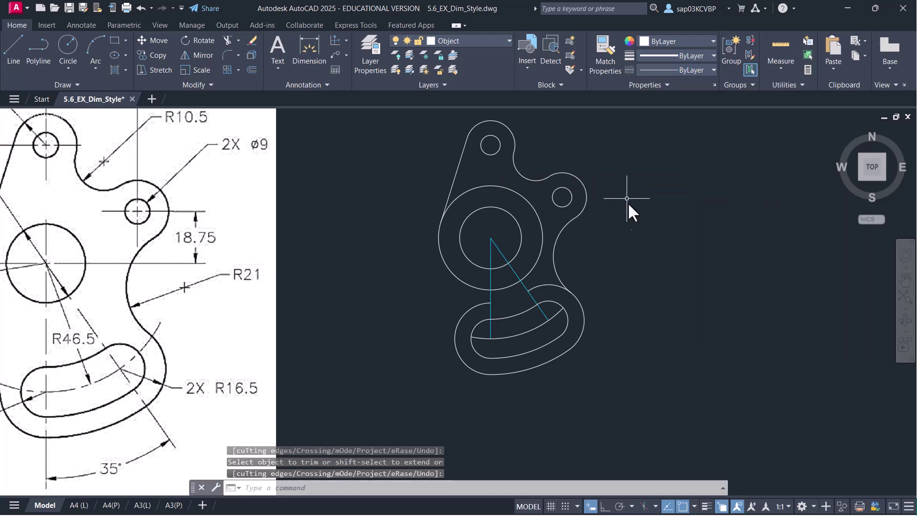
Draw a line tangent to the left R16.5 arc and the R24 circle to form the plate's lower left edge
middle_click_drag(672, 259, 760, 246)
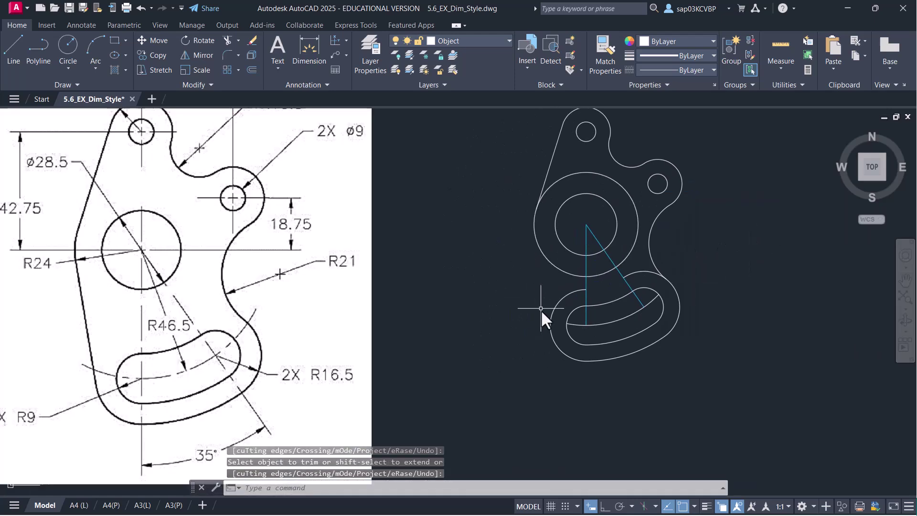
type("l")
key("Return")
right_click(503, 286, "shift")
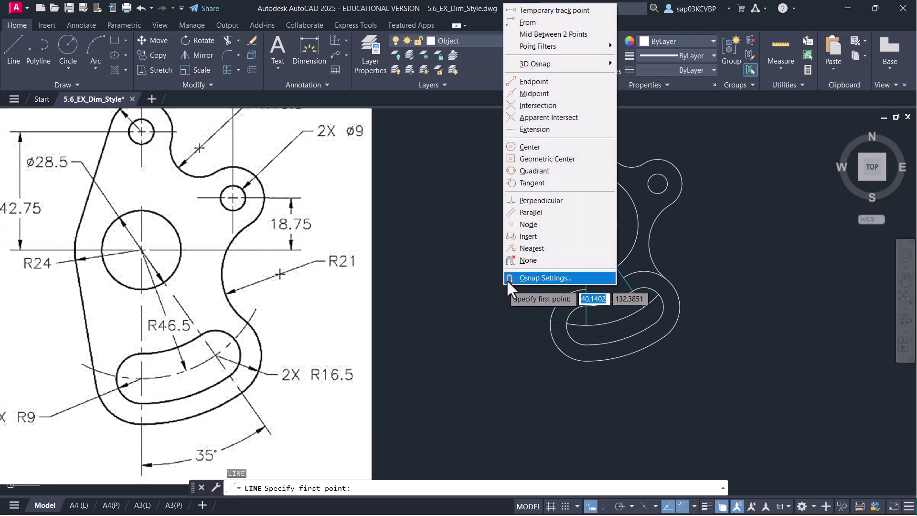
left_click(529, 183)
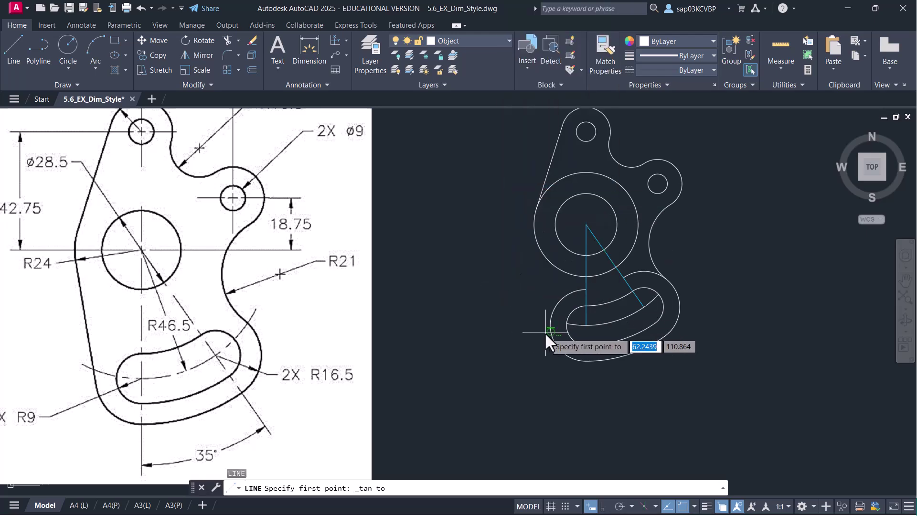
left_click(545, 331)
right_click(508, 246, "shift")
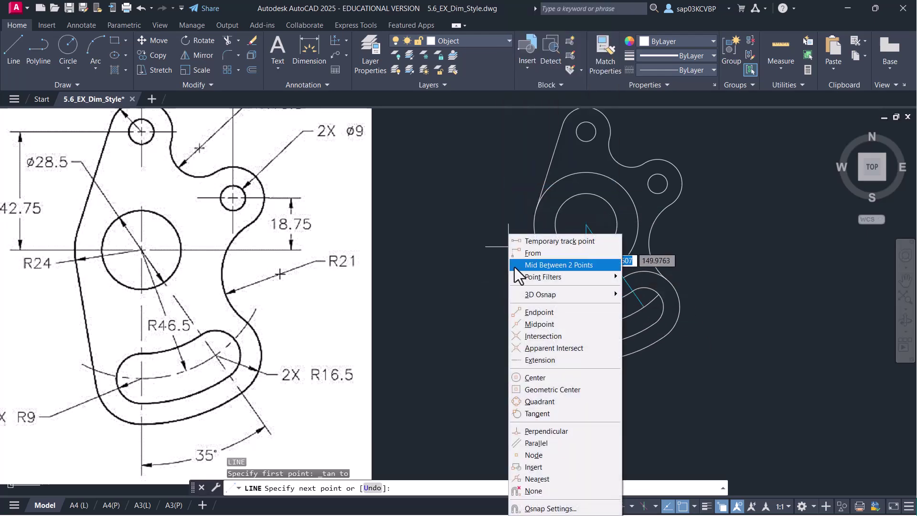
left_click(535, 415)
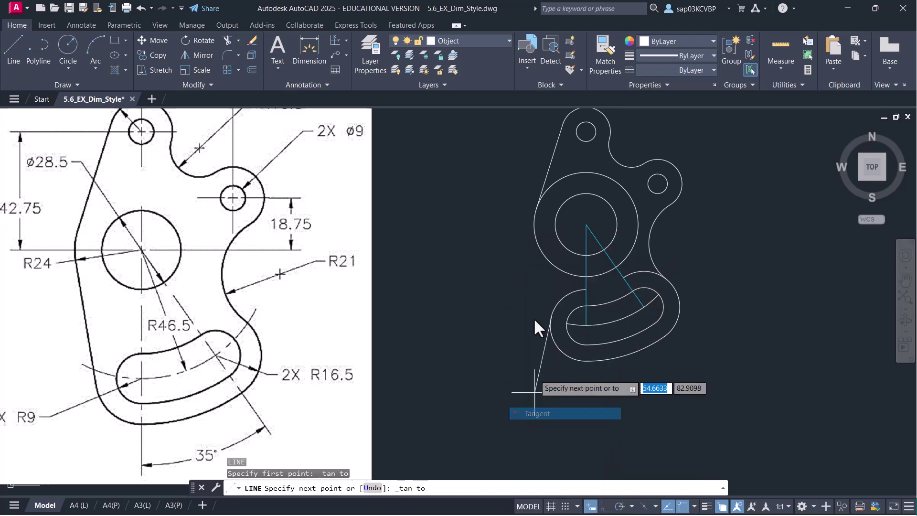
left_click(532, 237)
key("Return")
Trim the R24 circle and the R16.5 arcs inside the plate, leaving only the outer contour
type("TR")
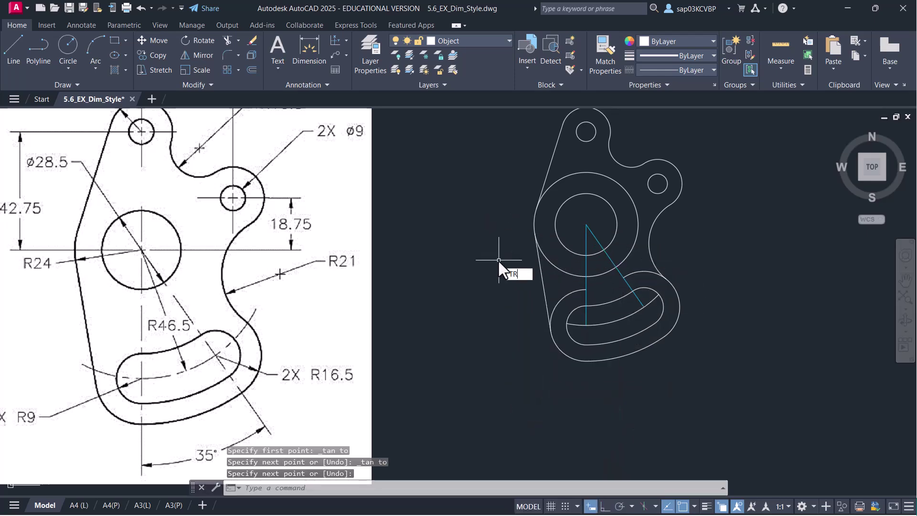
key("Return")
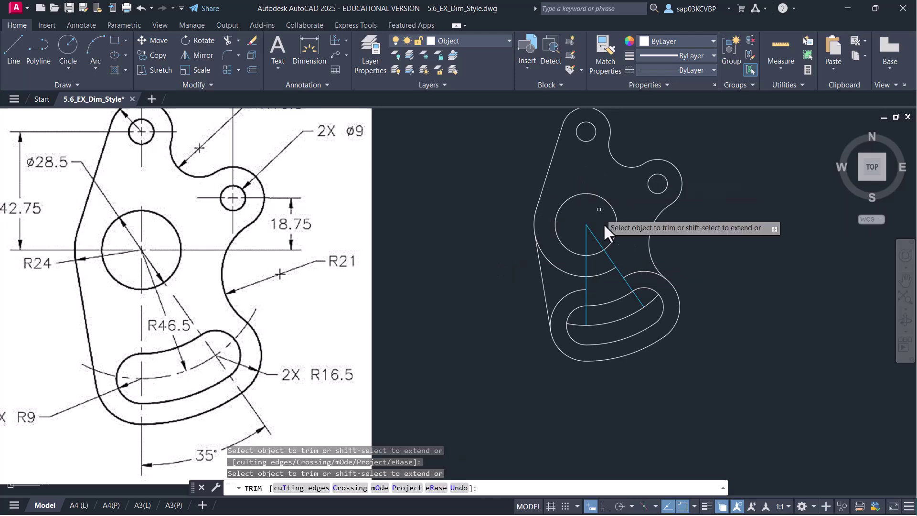
left_click(600, 272)
left_click(569, 288)
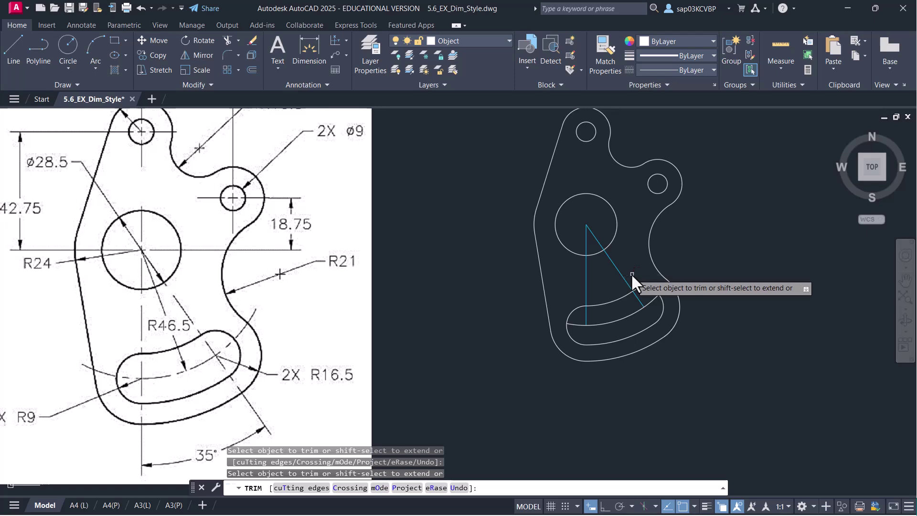
key("Escape")
key("Escape")
Move the slot's middle arc to the Centerline layer
left_click(612, 318)
left_click(590, 192)
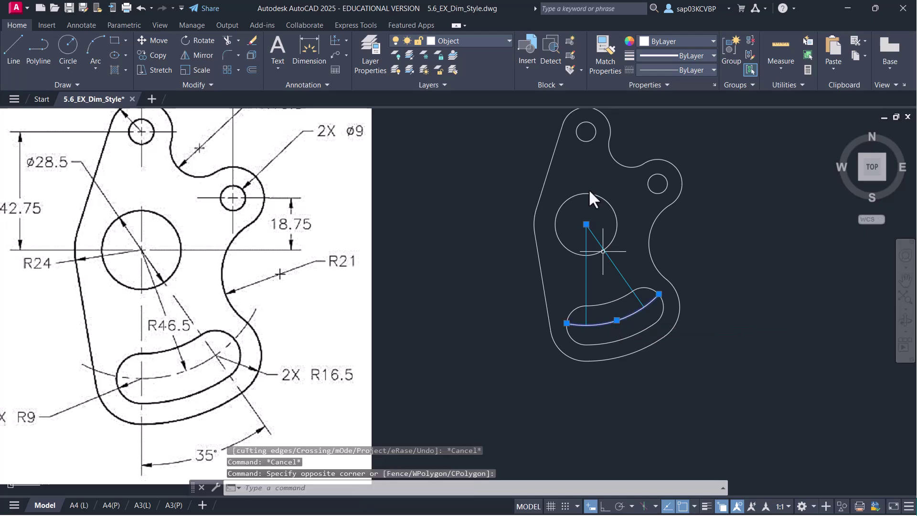
left_click(489, 41)
left_click(483, 69)
key("Escape")
key("Escape")
Make Centerline the current layer with nothing selected
scroll(610, 275, "up", 8)
scroll(634, 296, "down", 10)
middle_click_drag(630, 299, 586, 296)
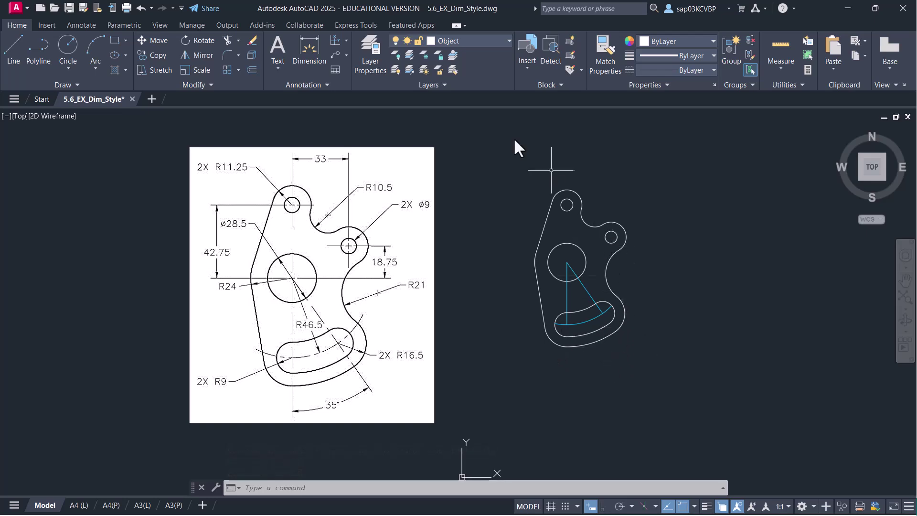
left_click(460, 42)
left_click(459, 69)
Add center marks to the two R11.25 end arcs and the large 28.5 diameter circle
left_click(82, 25)
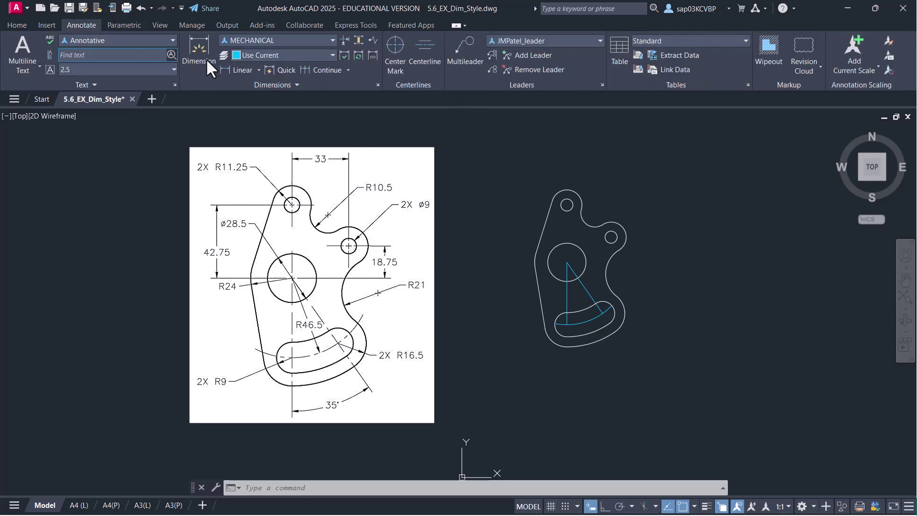
left_click(394, 54)
scroll(595, 186, "up", 4)
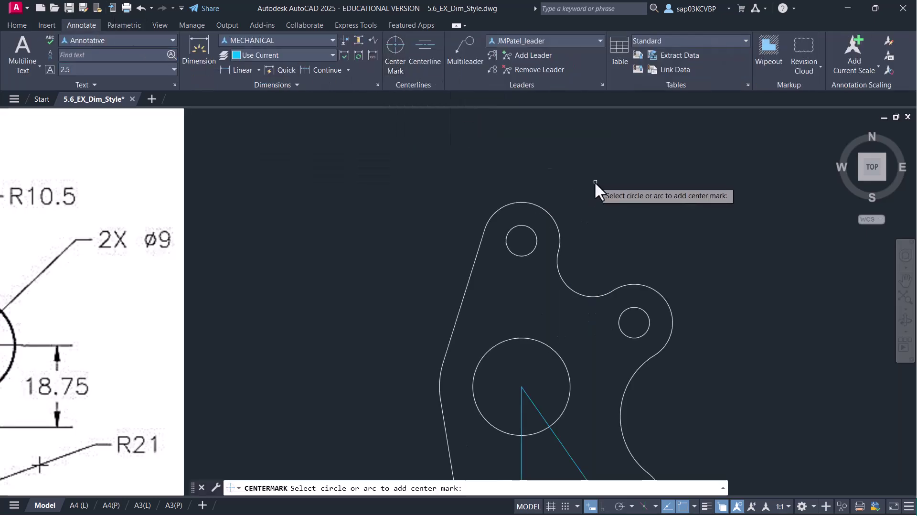
left_click(535, 204)
left_click(658, 292)
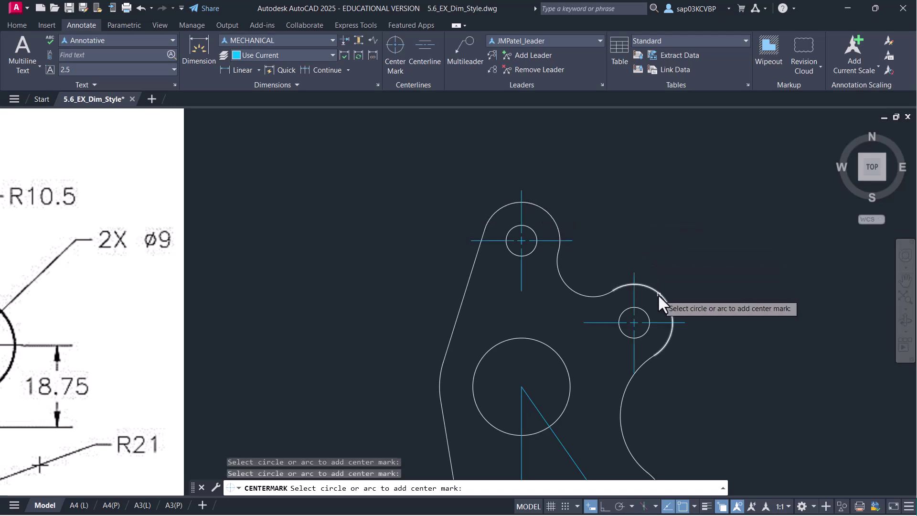
scroll(640, 287, "down", 4)
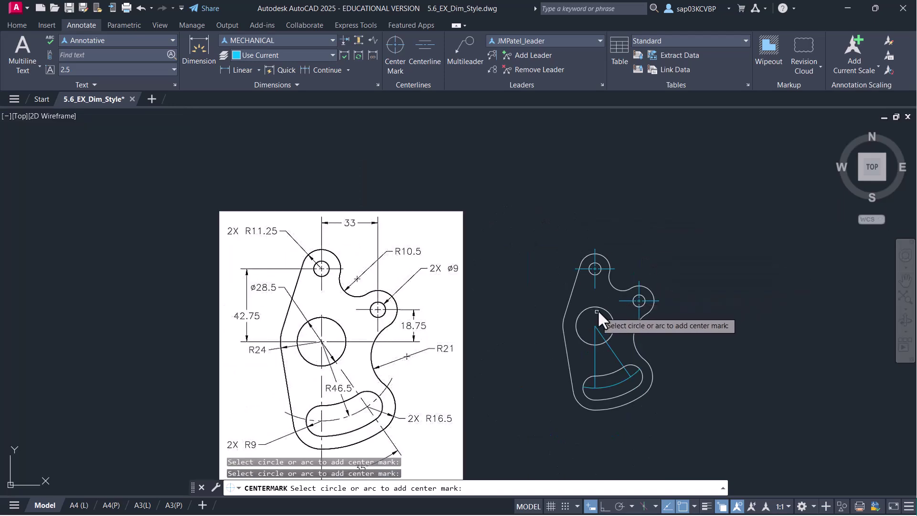
left_click(600, 308)
scroll(640, 369, "up", 3)
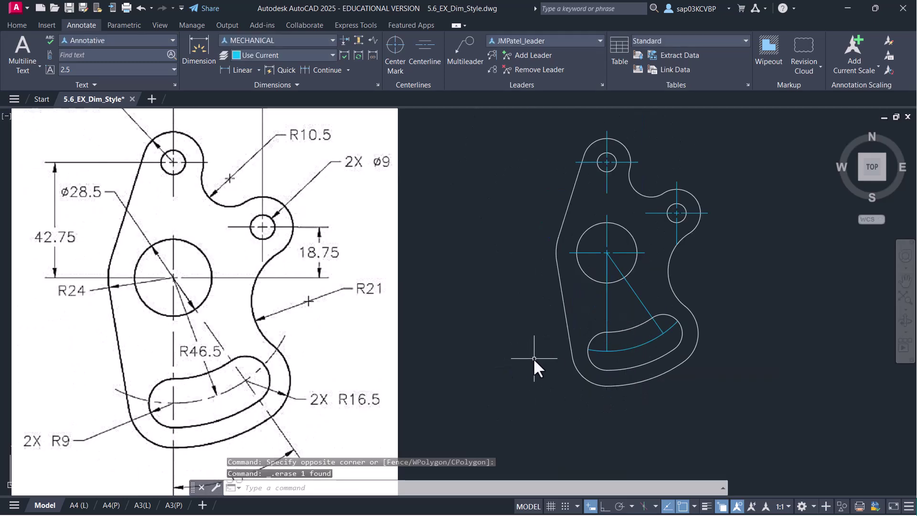
Set the global linetype scale factor (LTSCALE) to 0.5
type("lts")
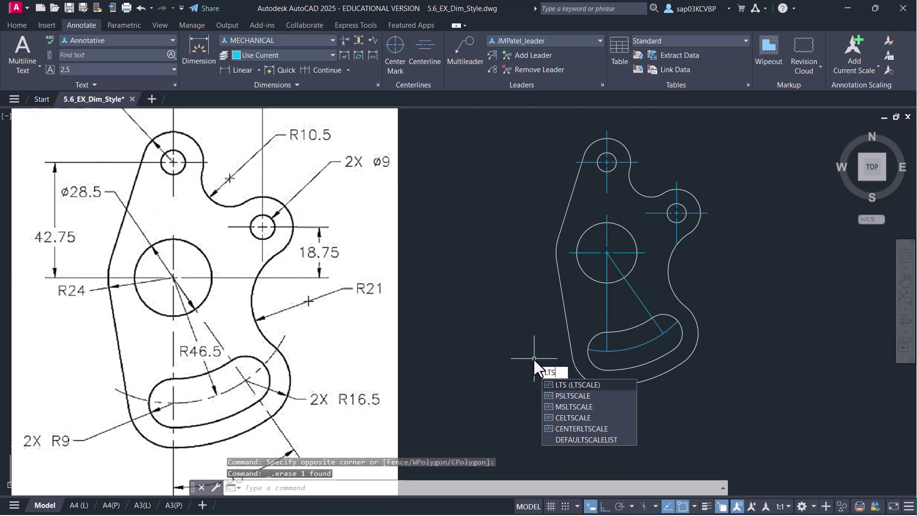
key("Return")
type("0")
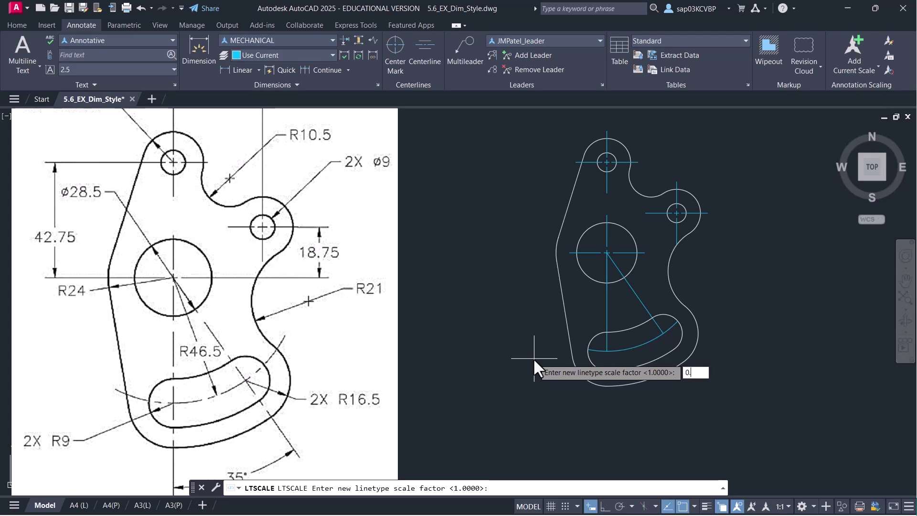
type(".5")
key("Return")
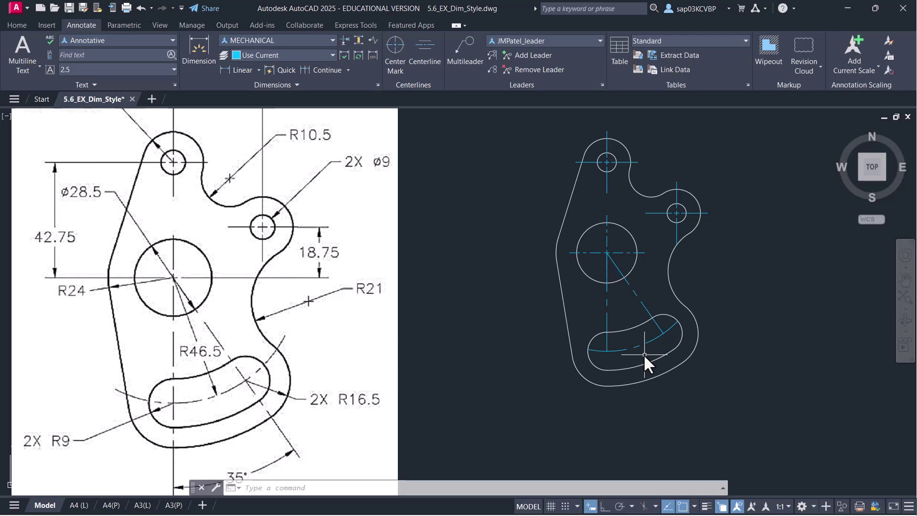
Stretch the left end of the slot's centerline arc to just beyond the plate's left edge
scroll(640, 353, "up", 2)
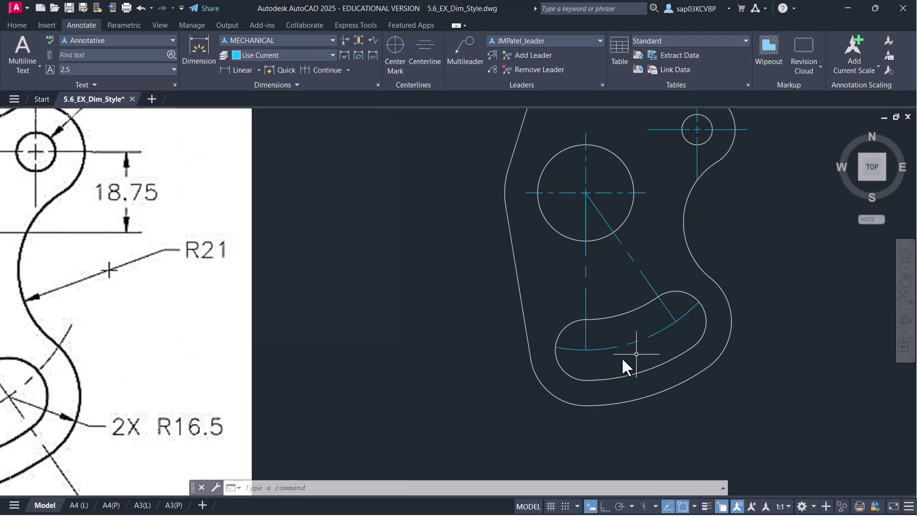
left_click(568, 356)
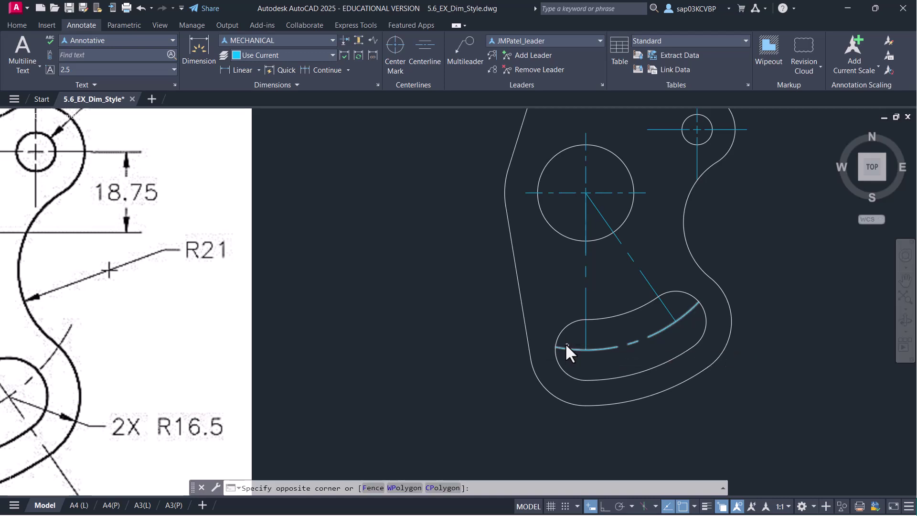
left_click(564, 344)
left_click(555, 345)
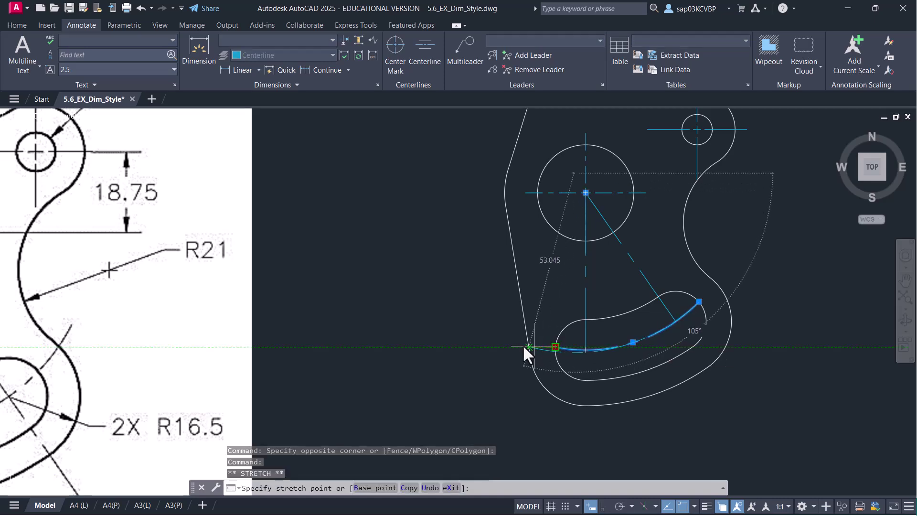
left_click(507, 323)
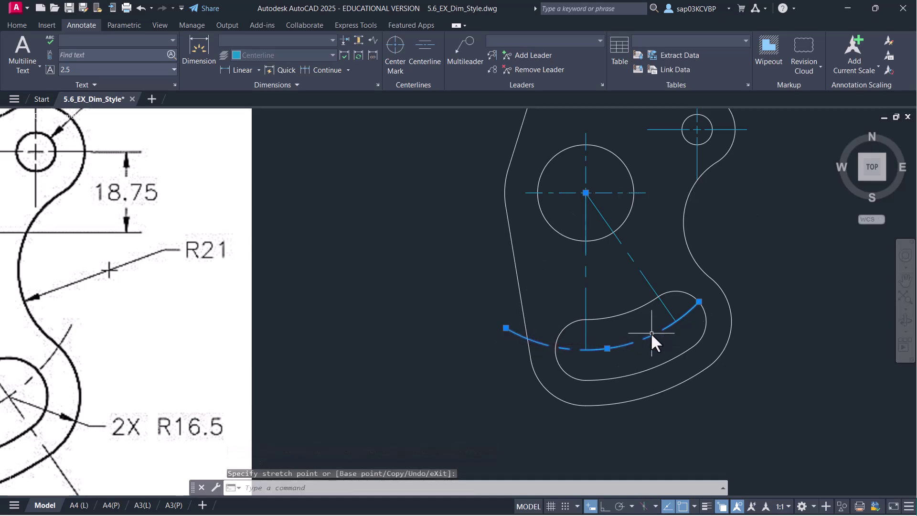
Stretch the right end of the slot's centerline arc to just beyond the plate's right edge and clear the selection
left_click(699, 302)
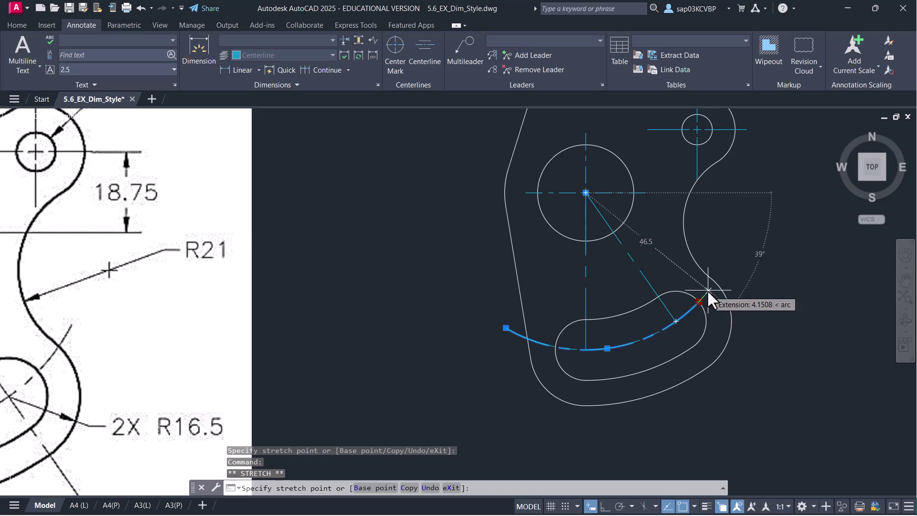
left_click(721, 267)
scroll(746, 315, "down", 2)
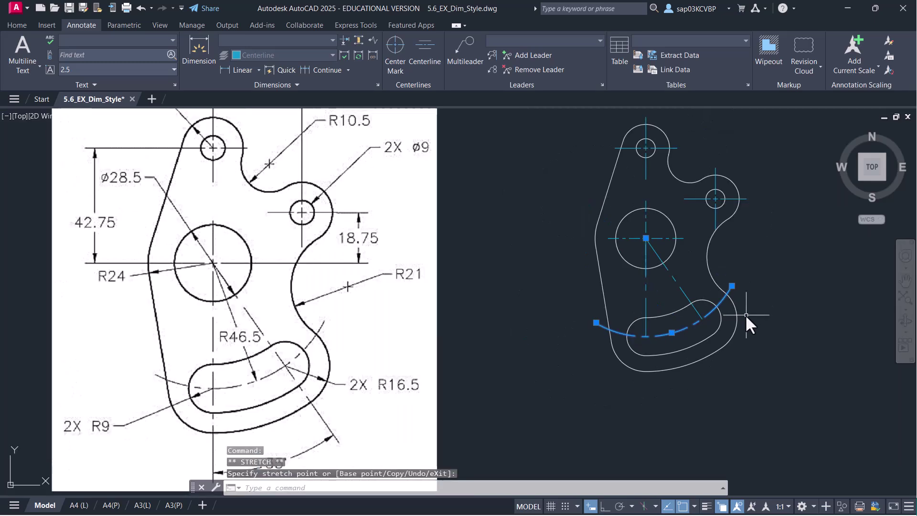
key("Escape")
scroll(746, 315, "down", 2)
scroll(690, 362, "up", 2)
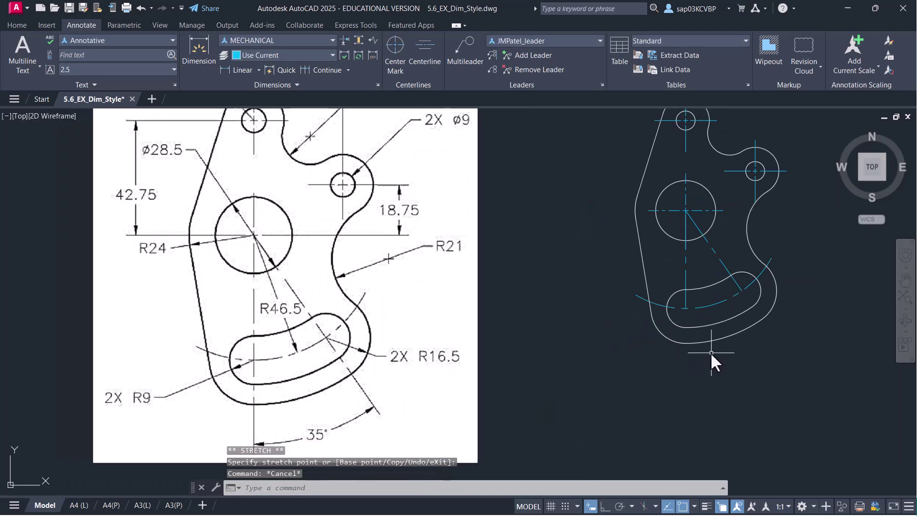
Stretch the lower end of the vertical centerline from the large circle straight down to just below the plate's bottom edge
left_click(701, 275)
left_click(672, 282)
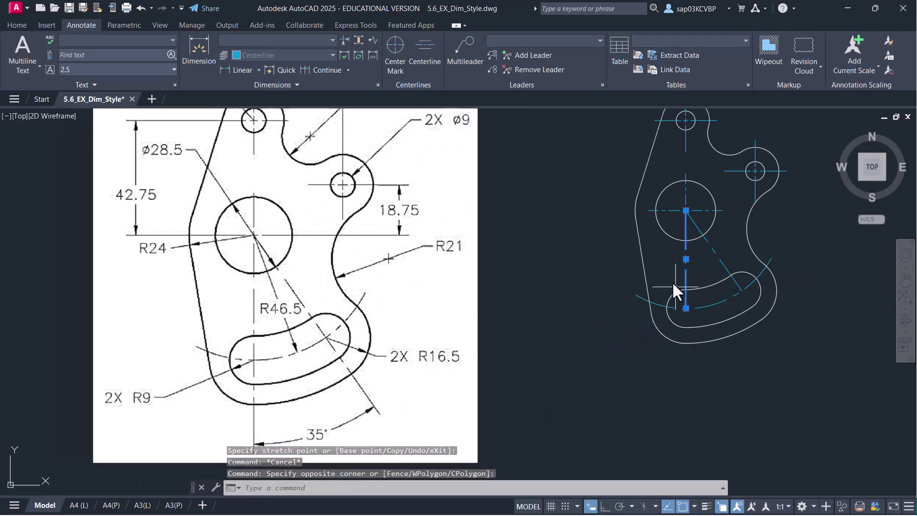
left_click(686, 308)
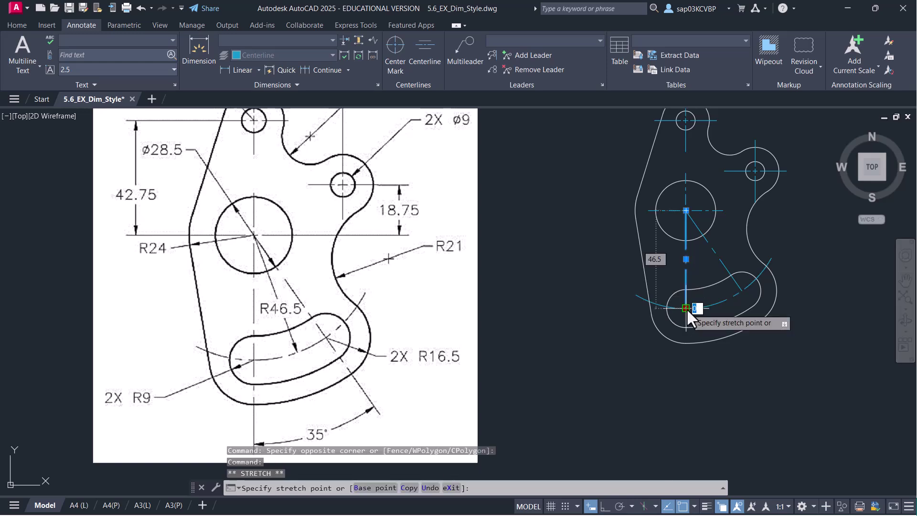
left_click(686, 355)
mouse_move(686, 355)
scroll(749, 352, "up", 2)
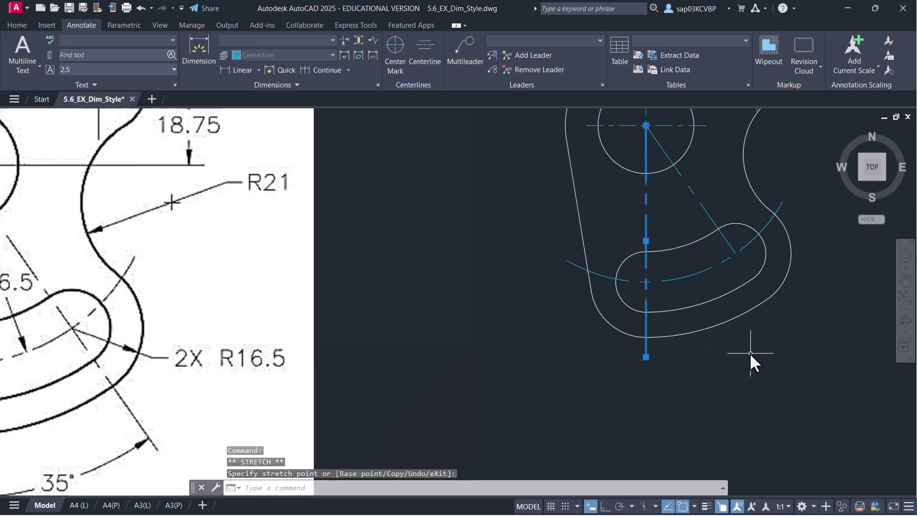
key("Escape")
Stretch the lower end of the slanted centerline along its own direction to beyond the plate's outer edge
left_click(730, 237)
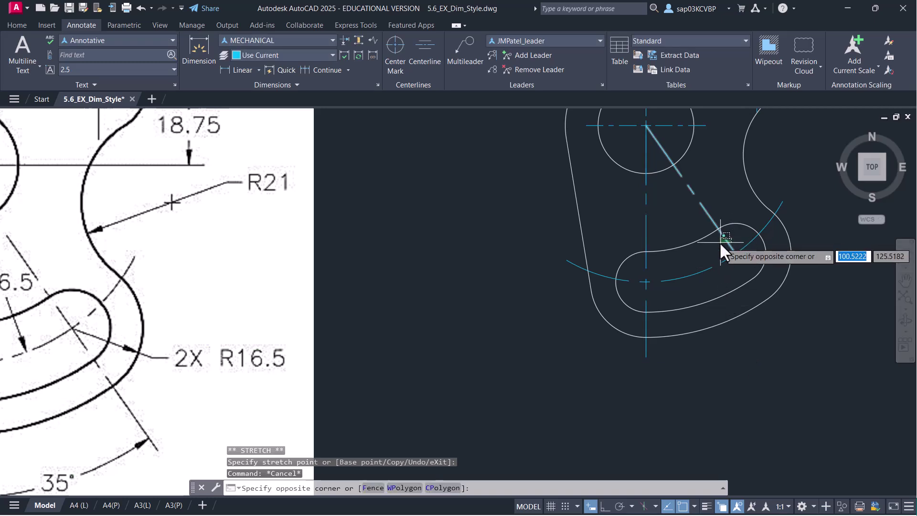
left_click(720, 252)
left_click(736, 253)
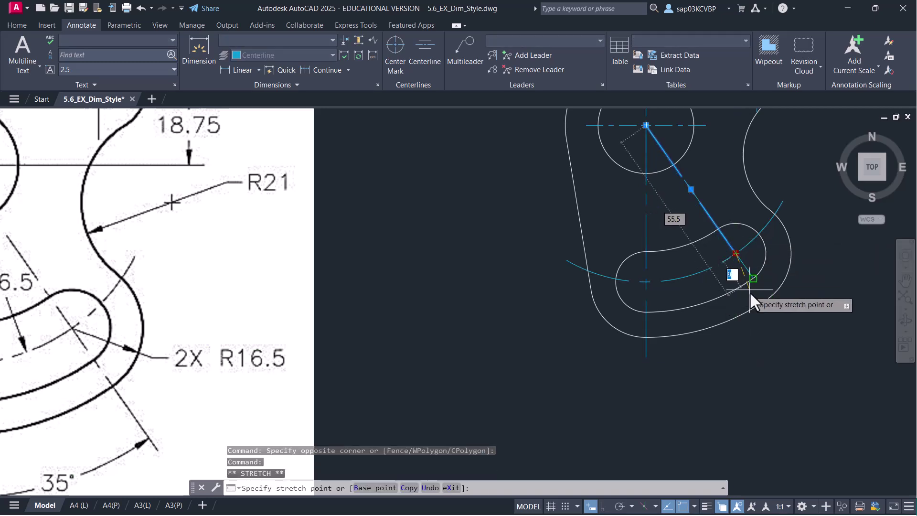
left_click(789, 336)
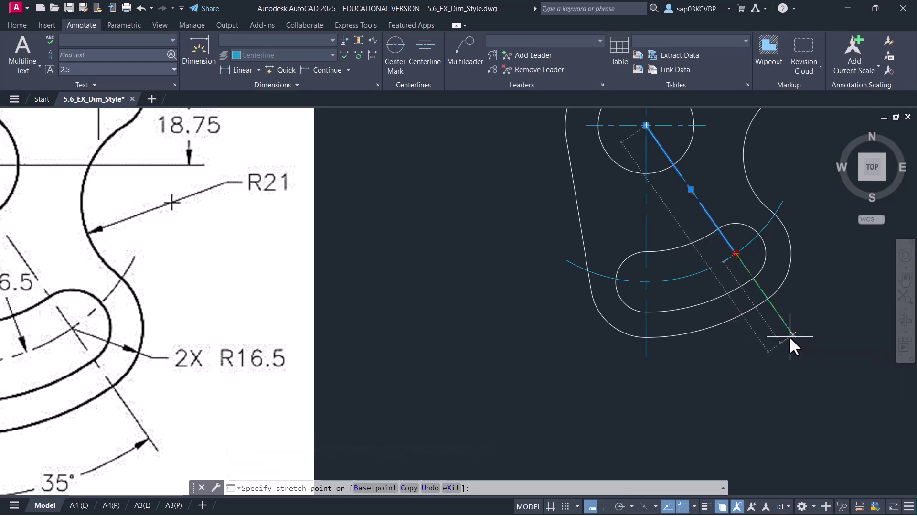
key("Escape")
scroll(807, 354, "down", 2)
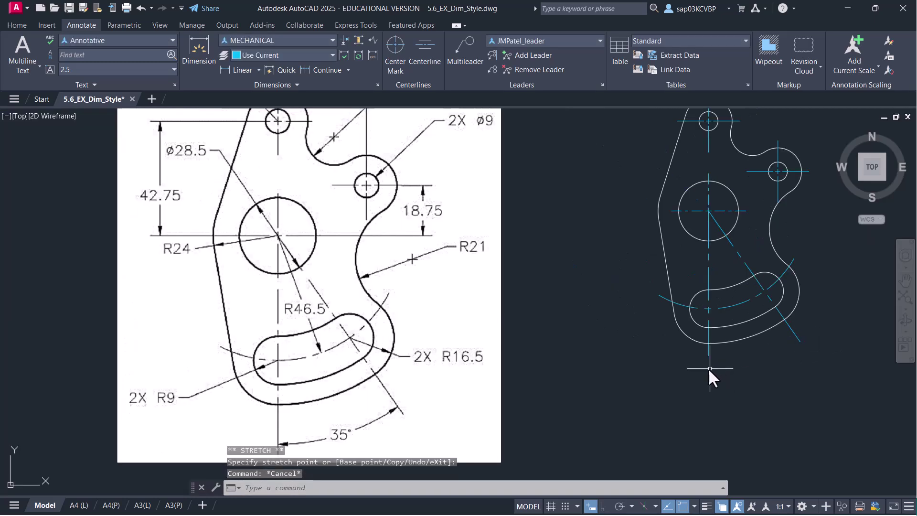
Save the drawing with the completed centerlines
scroll(797, 331, "up", 2)
scroll(796, 331, "down", 2)
scroll(750, 363, "up", 2)
scroll(750, 363, "down", 2)
middle_click_drag(638, 268, 578, 338)
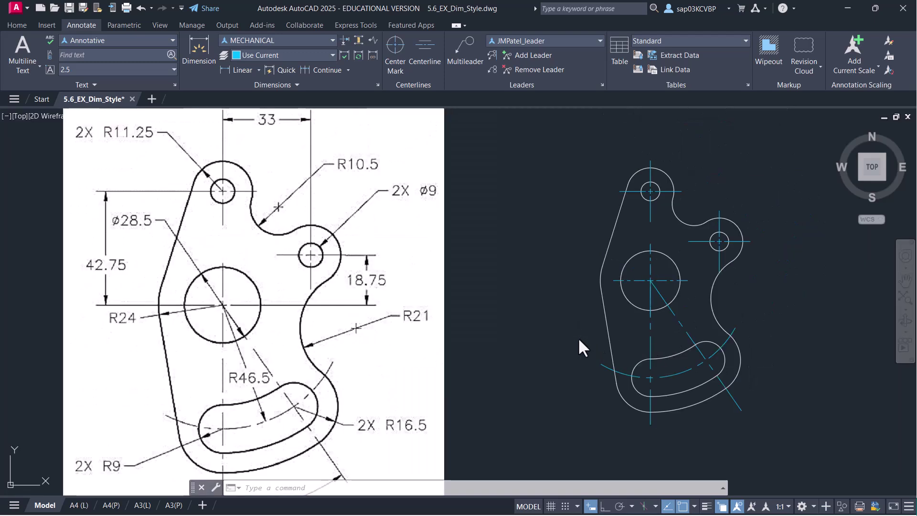
key("ctrl+s")
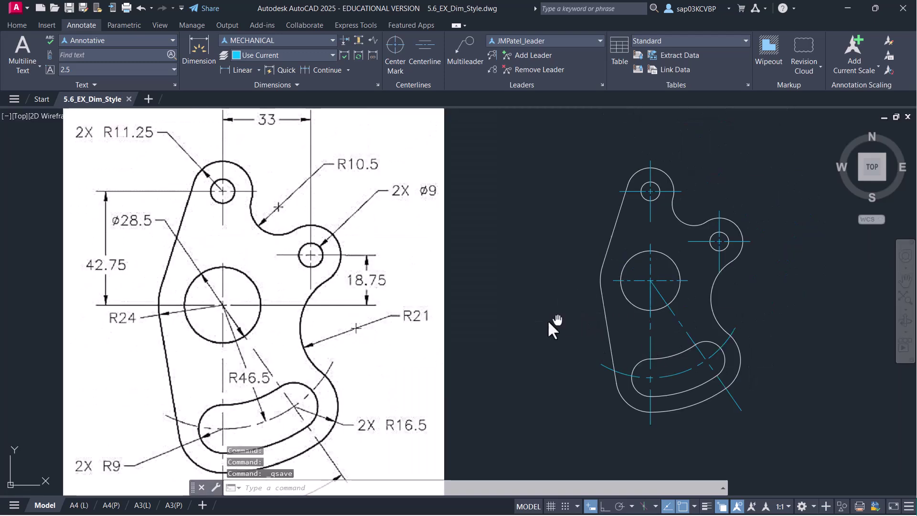
Make Dim the current layer
middle_click_drag(553, 320, 525, 309)
scroll(515, 311, "down", 2)
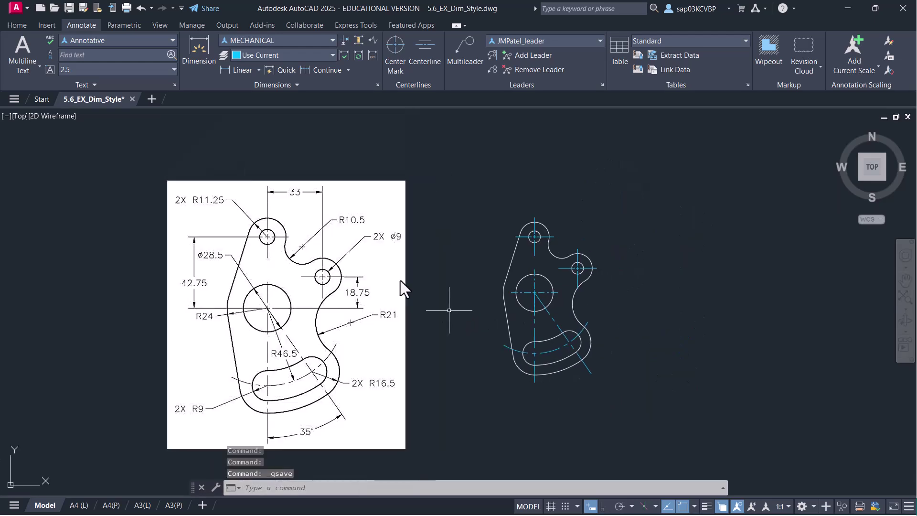
left_click(13, 25)
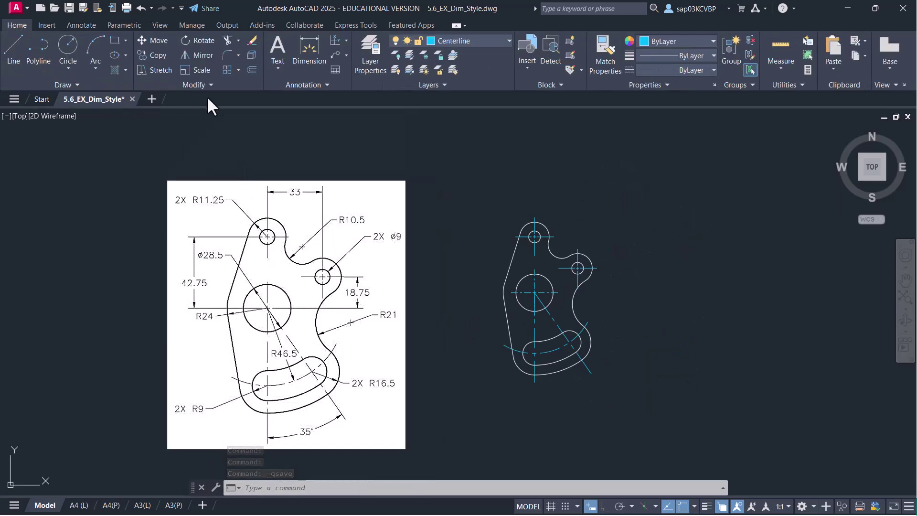
left_click(484, 41)
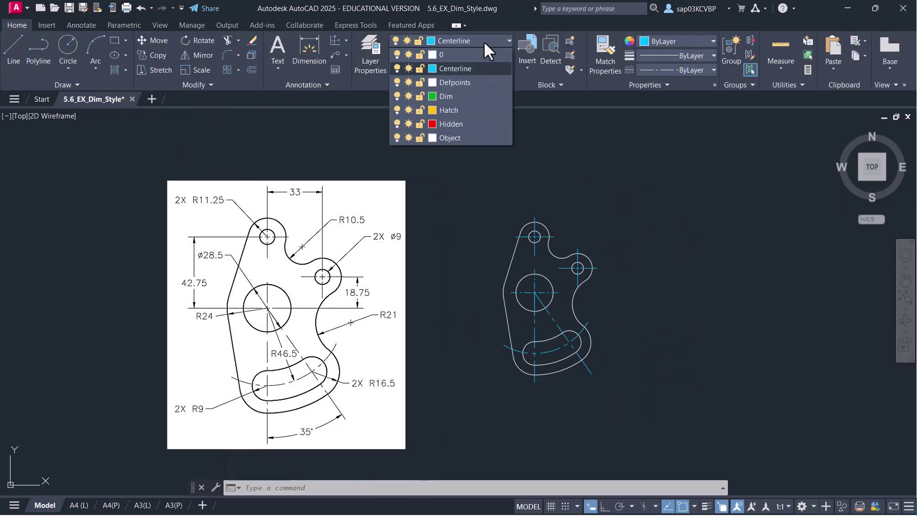
left_click(467, 96)
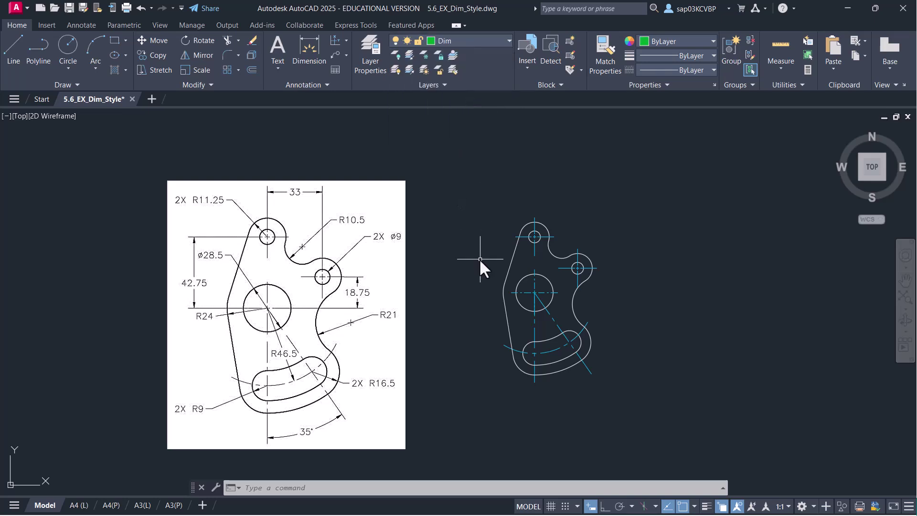
Set MECHANICAL as the current dimension style in the Dimension Style Manager
type("D")
key("Return")
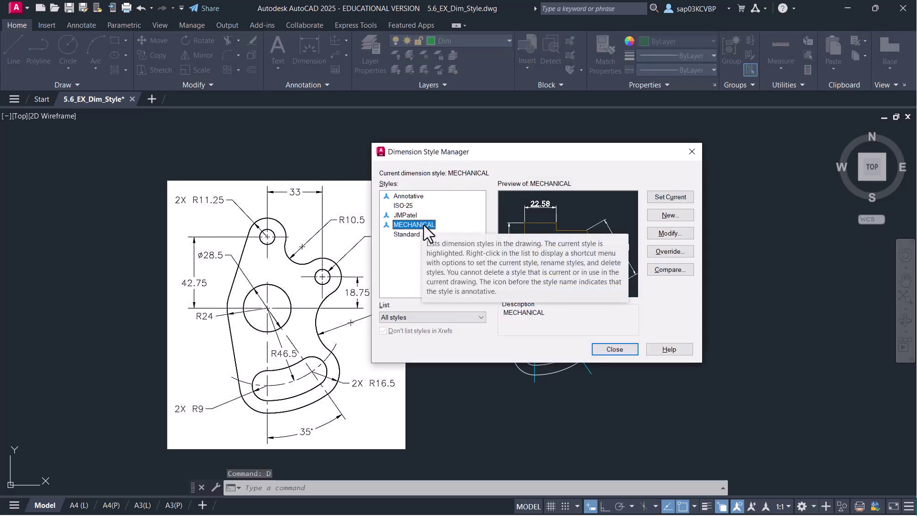
left_click(658, 196)
left_click(615, 348)
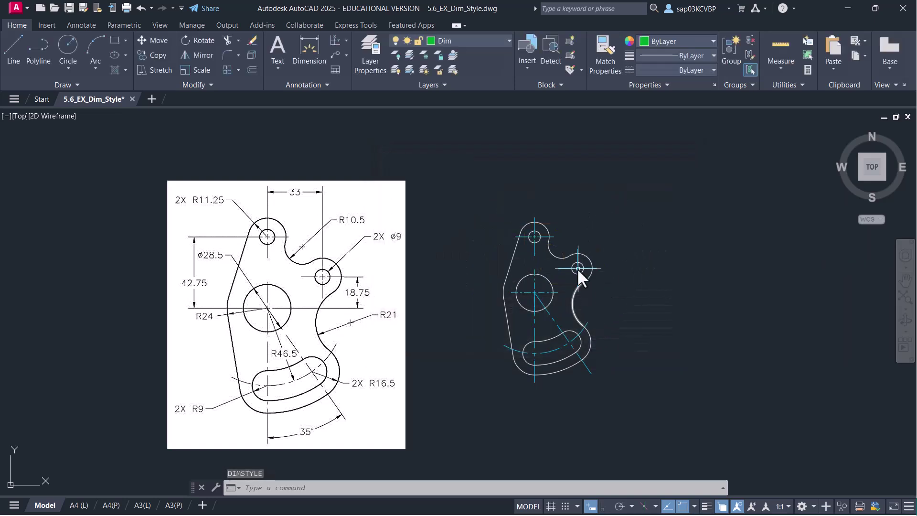
At annotation scale 1:1, dimension the angle between the vertical and slanted centerlines, placing it just below the plate
left_click(306, 53)
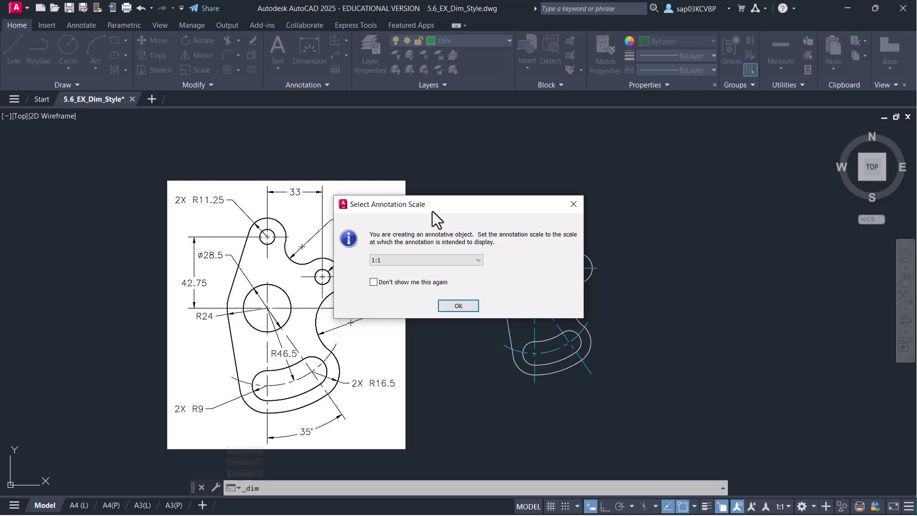
left_click(457, 306)
scroll(592, 417, "up", 5)
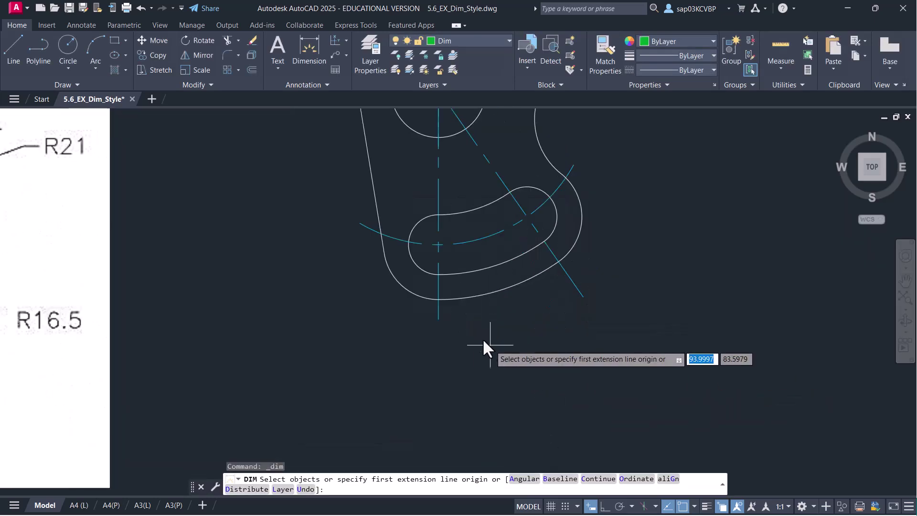
scroll(437, 312, "up", 4)
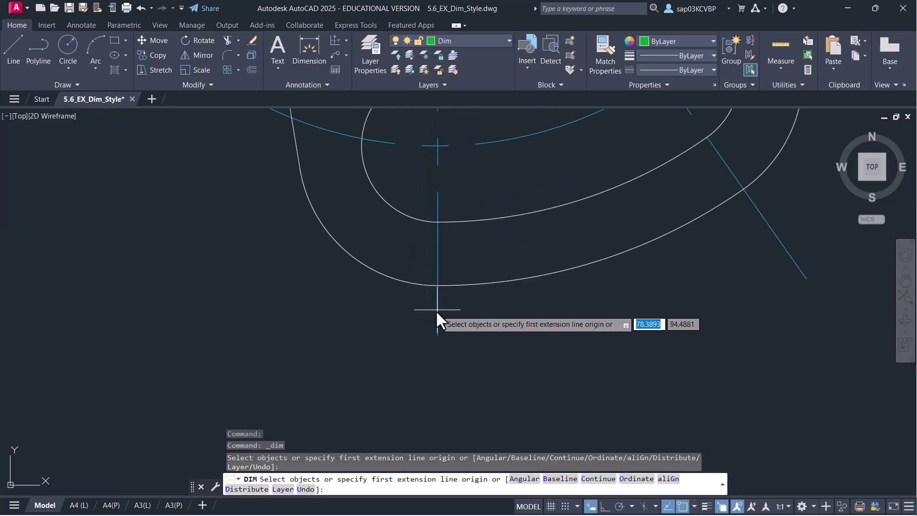
key("Return")
left_click(437, 311)
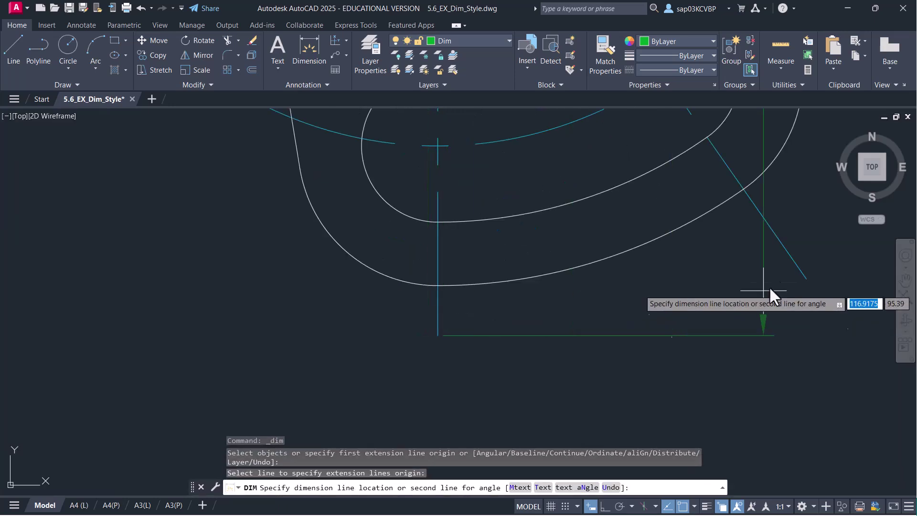
left_click(788, 252)
scroll(663, 340, "down", 2)
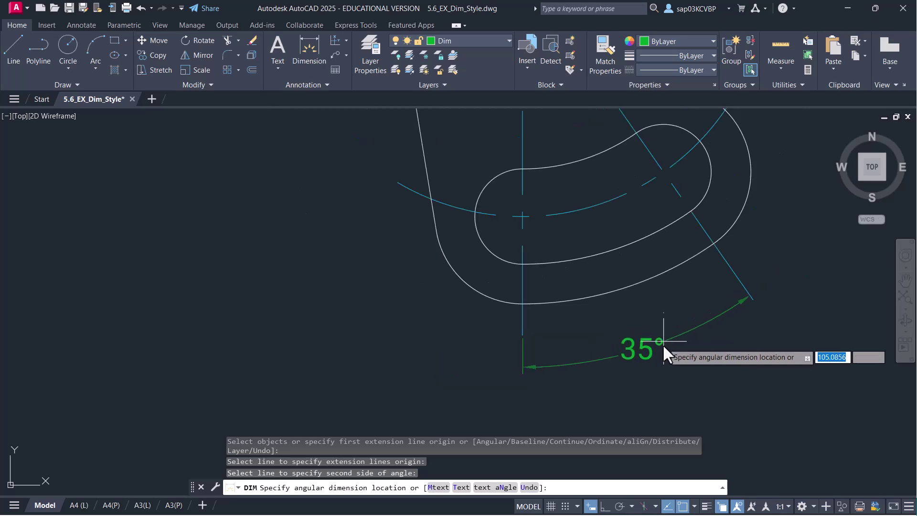
left_click(664, 350)
scroll(684, 299, "down", 2)
middle_click_drag(680, 298, 600, 362)
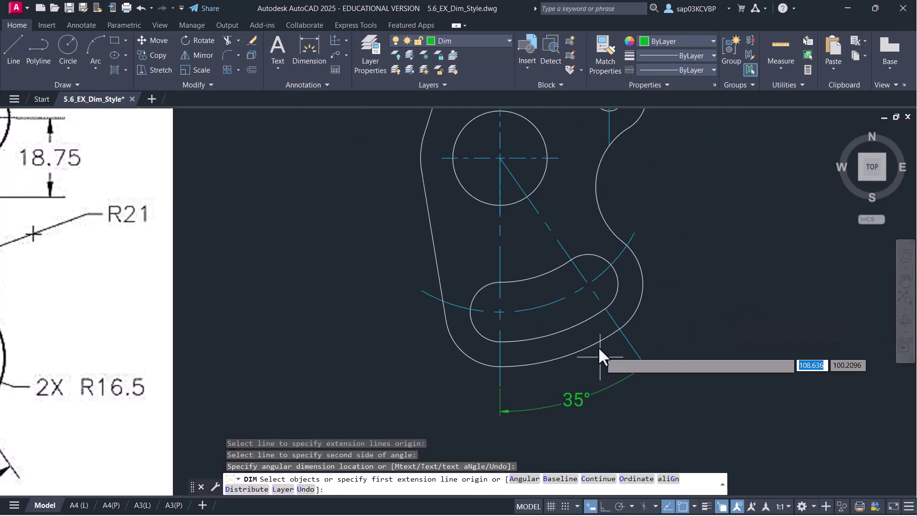
Dimension the horizontal distance between the centers of the two small holes, placing it above the plate
scroll(588, 335, "down", 2)
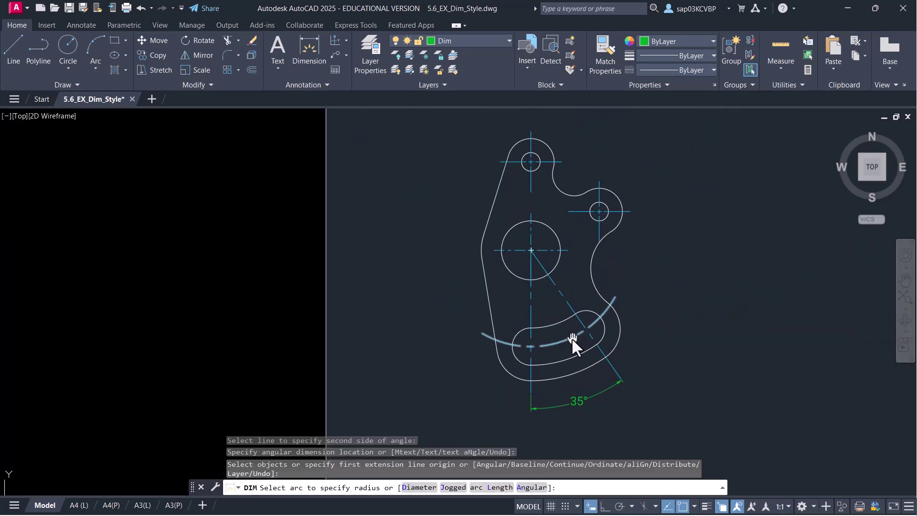
middle_click_drag(565, 151, 533, 217)
left_click(499, 196)
left_click(567, 247)
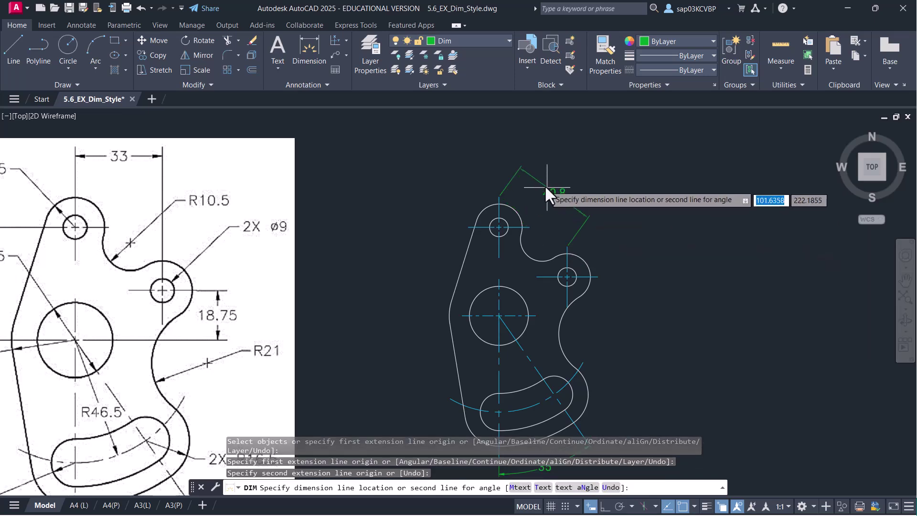
left_click(506, 175)
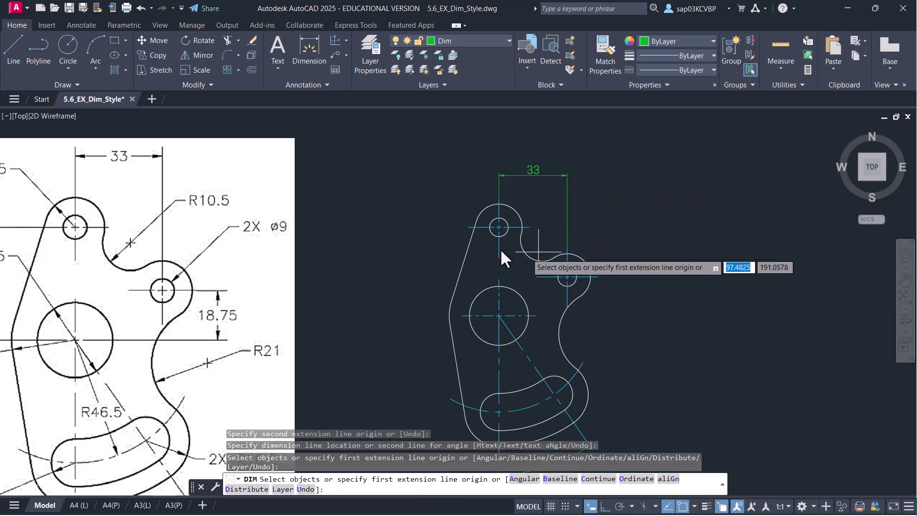
Dimension the vertical distance between the upper small hole and the large circle, placing it left of the plate
left_click(467, 227)
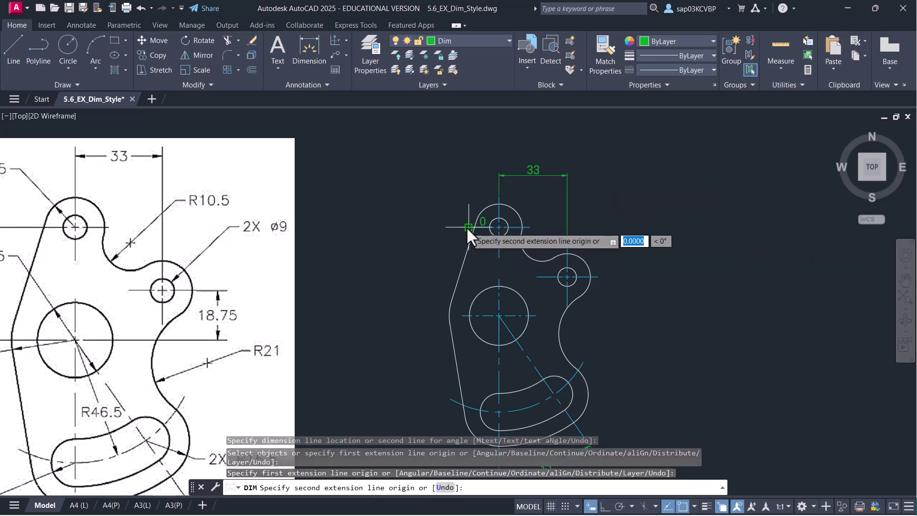
left_click(461, 314)
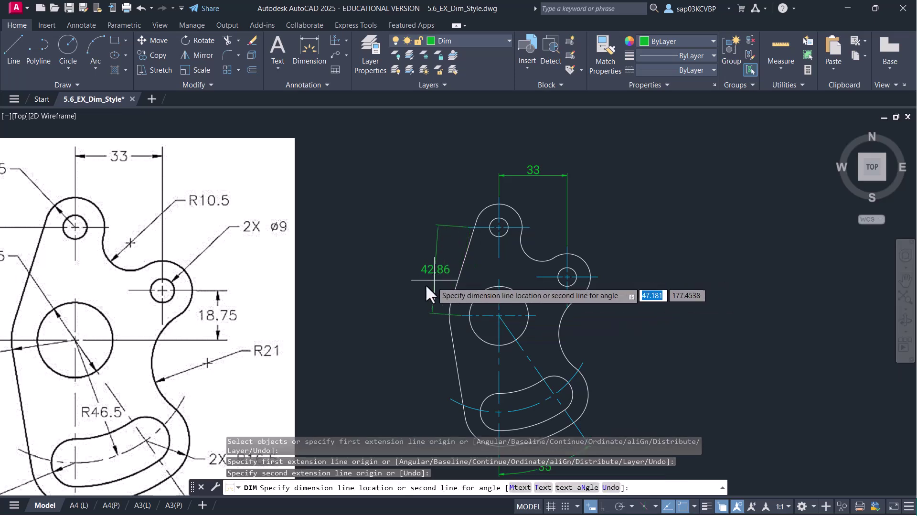
left_click(386, 321)
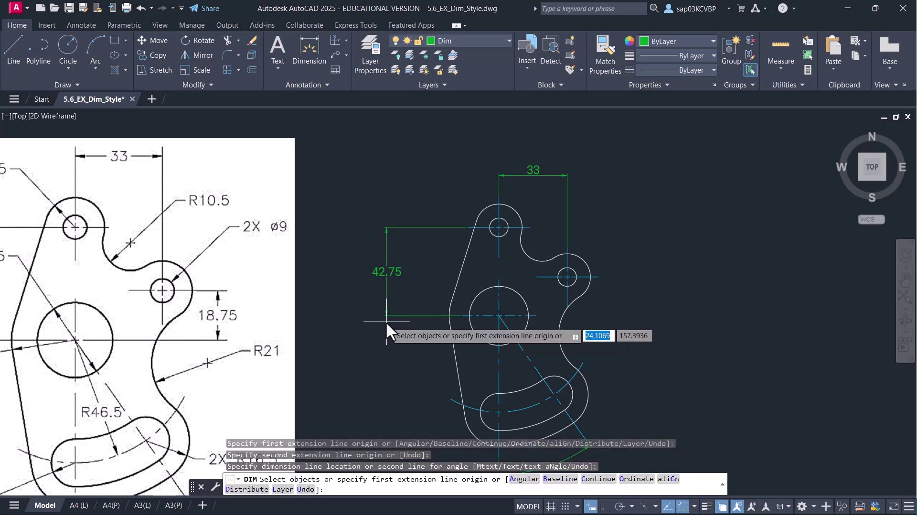
Dimension the vertical distance between the large circle and the right small hole to the right of the plate, and end the Dimension command
left_click(536, 315)
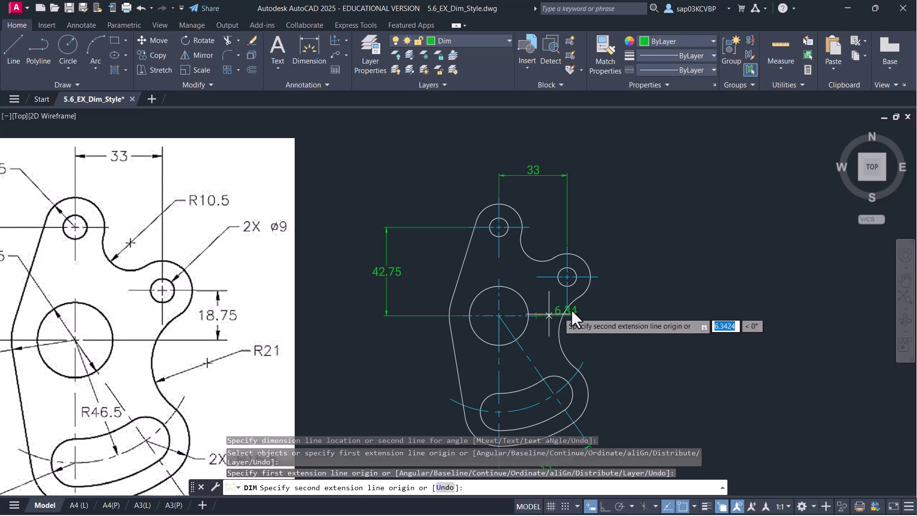
left_click(598, 277)
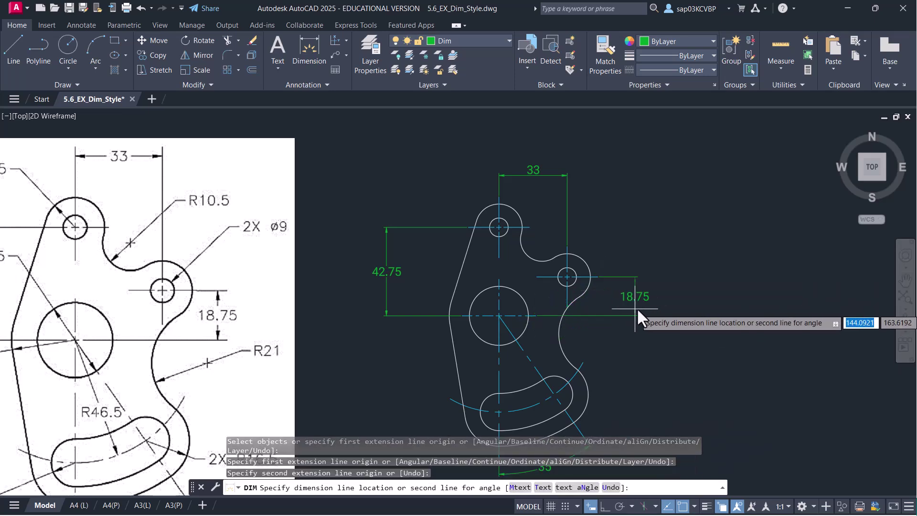
left_click(630, 297)
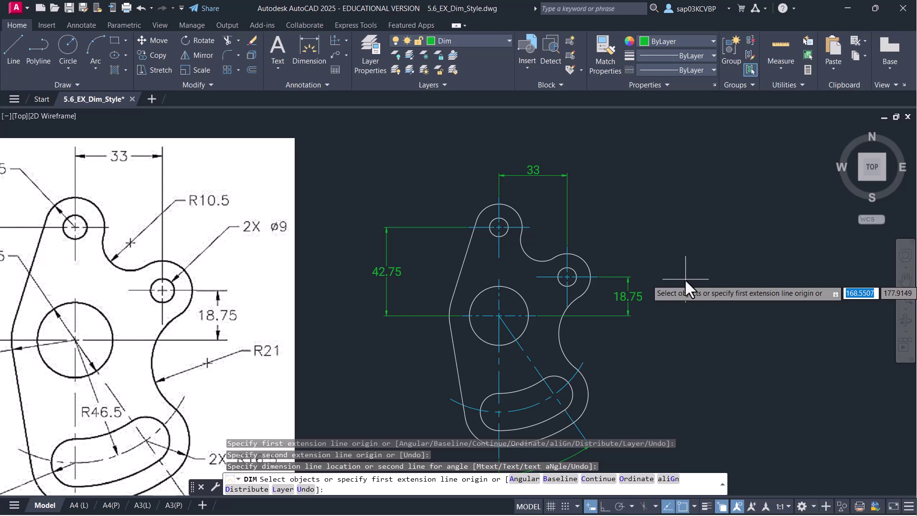
middle_click_drag(691, 325, 695, 302)
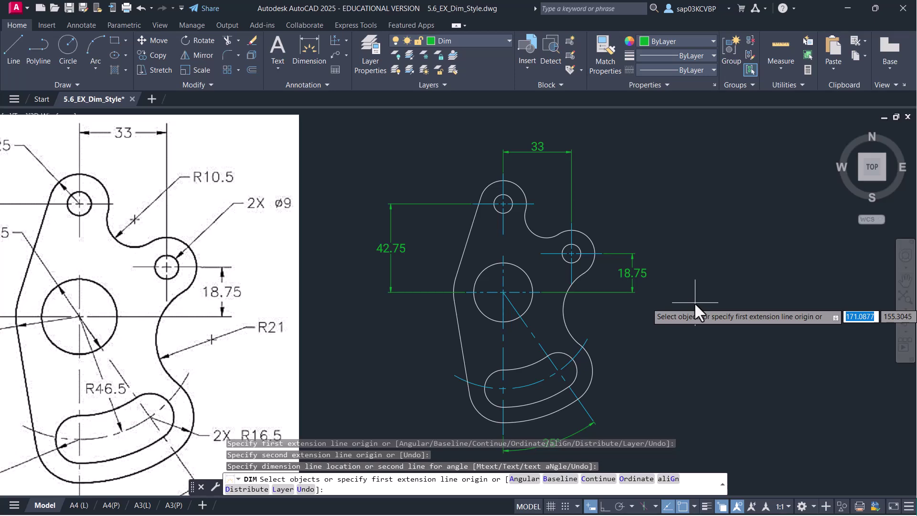
middle_click_drag(694, 302, 694, 294)
right_click(717, 252)
left_click(725, 261)
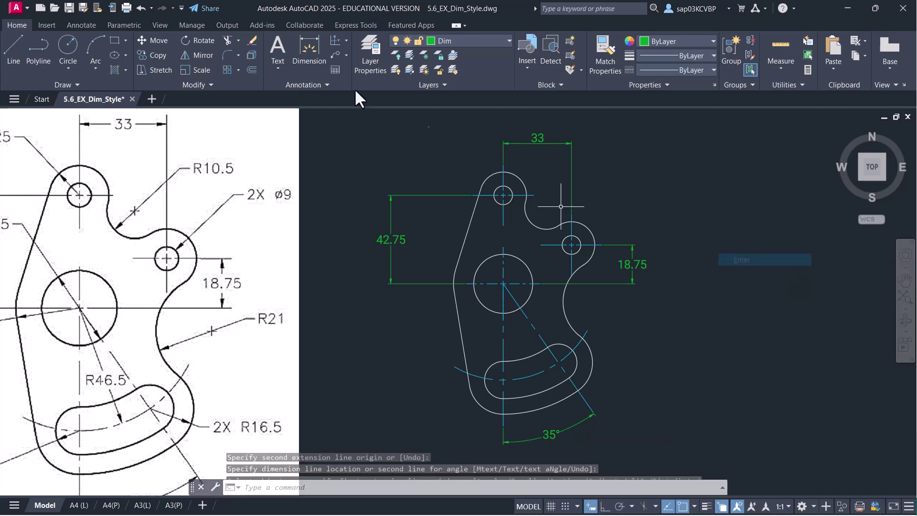
Try to dimension the radius of the outer arc around the upper small hole, placing the text outside the plate's upper-left edge
left_click(308, 56)
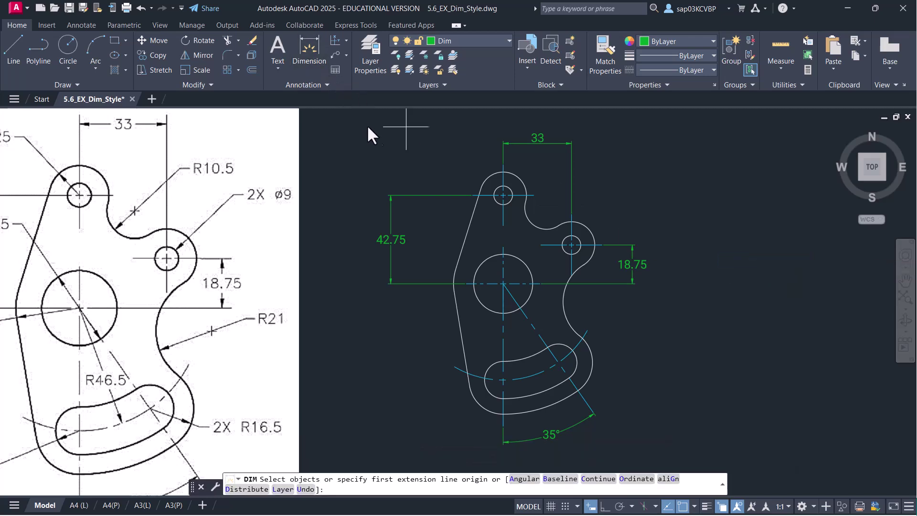
left_click(491, 177)
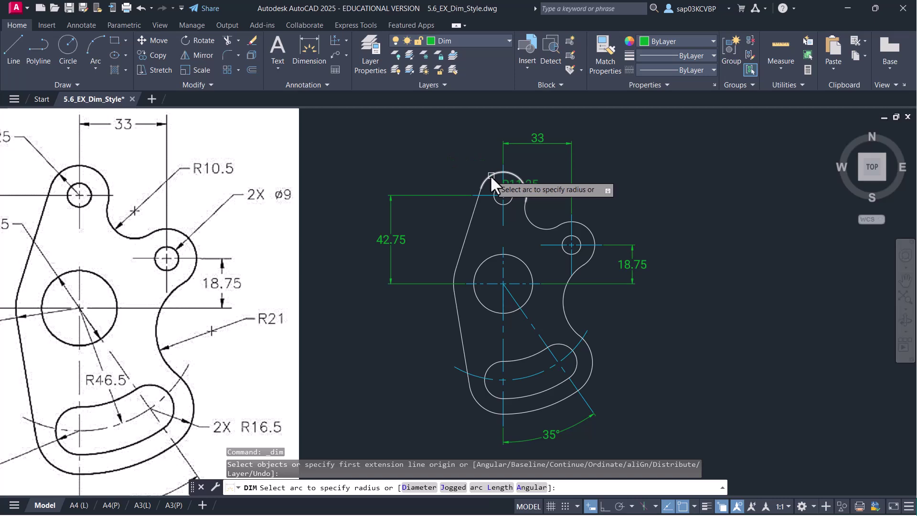
left_click(490, 176)
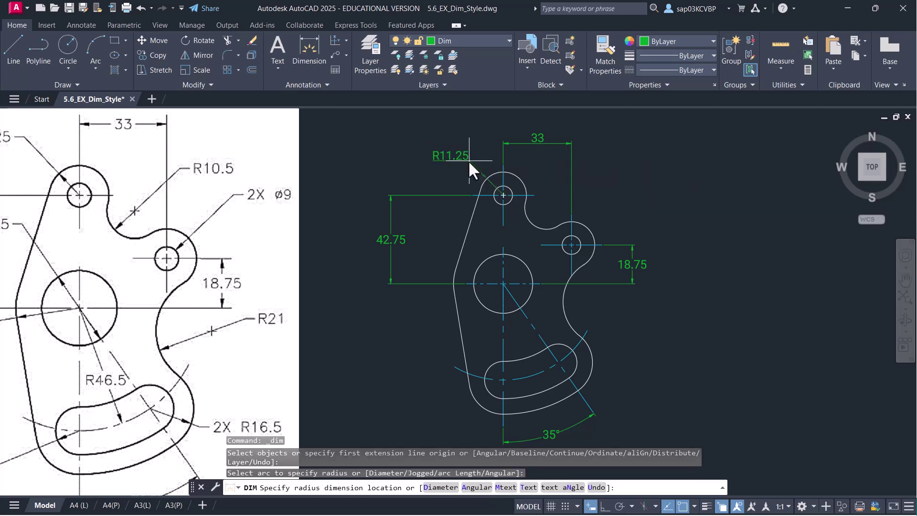
left_click(468, 160)
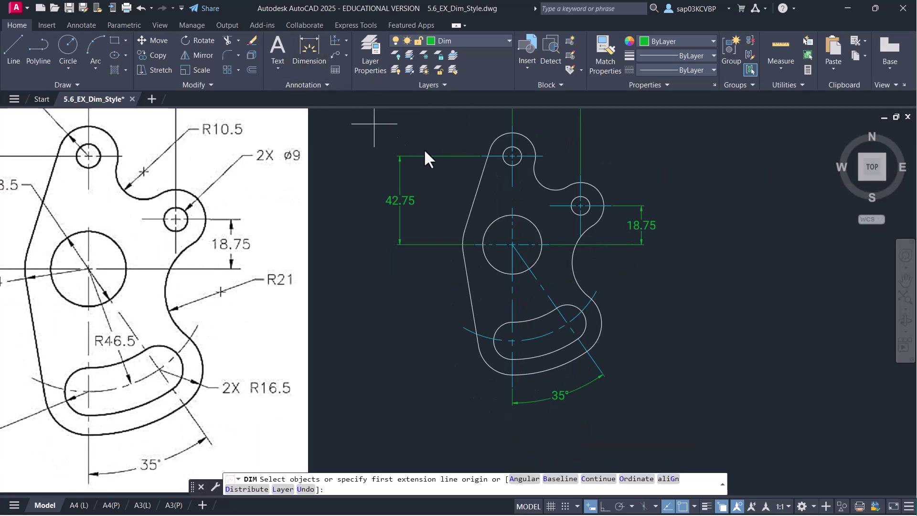
Dimension the diameter of the right small hole, placing the text outside the plate above and right of the hole, and end the Dimension command
scroll(604, 168, "up", 2)
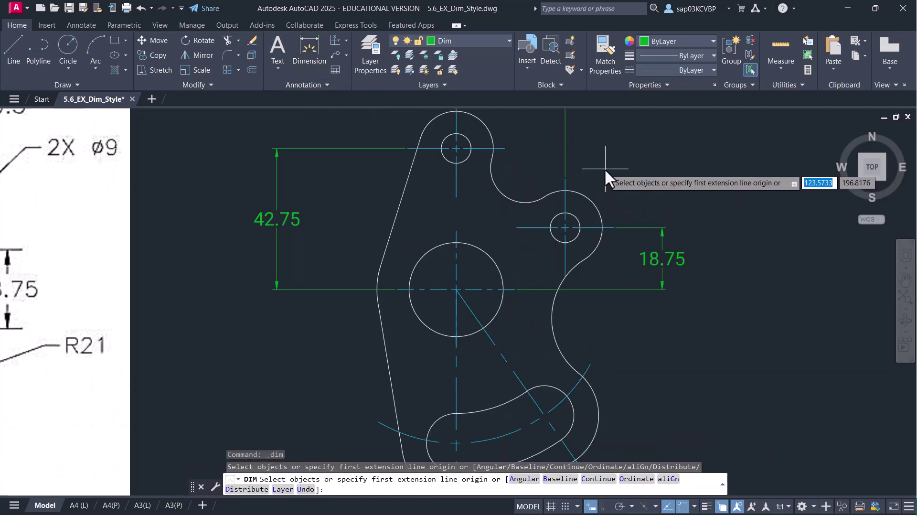
left_click(575, 217)
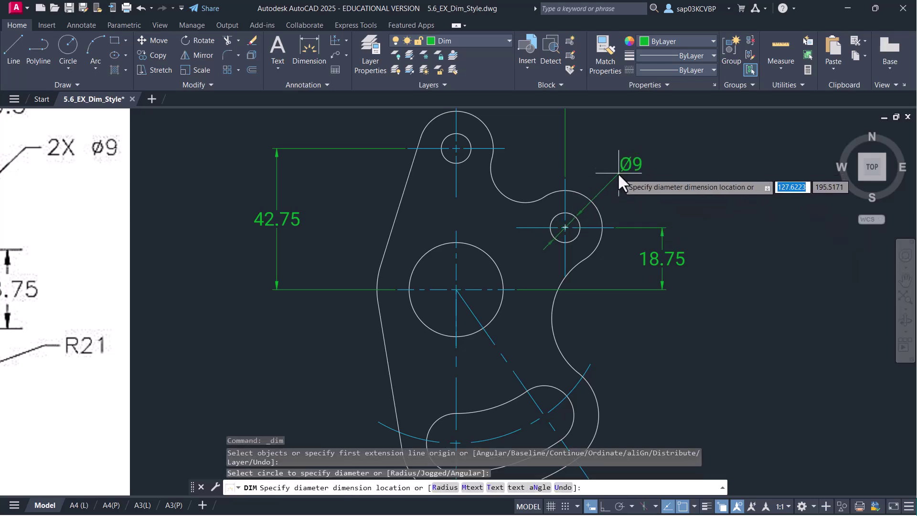
left_click(618, 173)
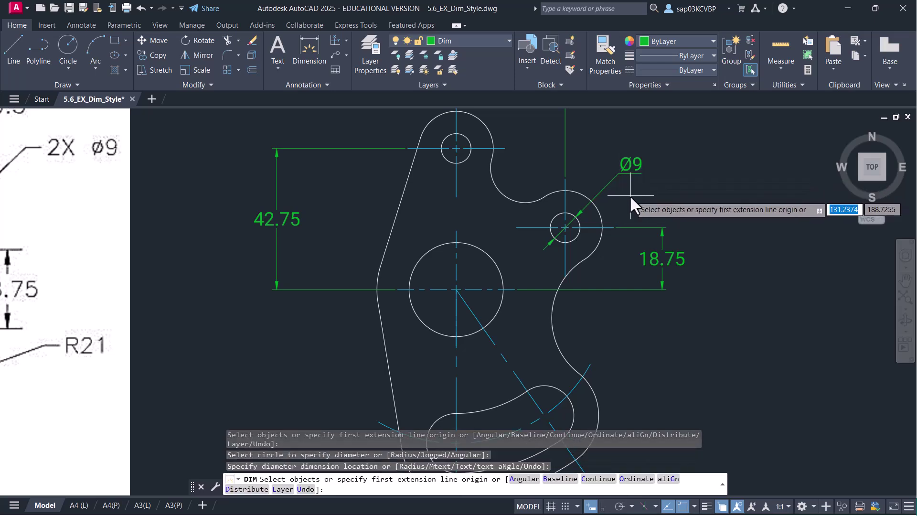
key("Return")
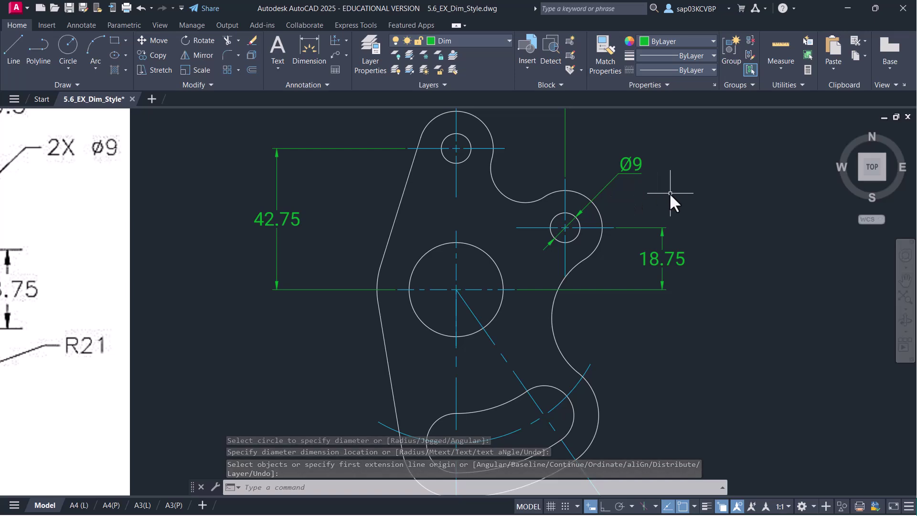
Modify the MECHANICAL dimension style so no dimension line is drawn between extension lines, and set it current
type("d")
key("Return")
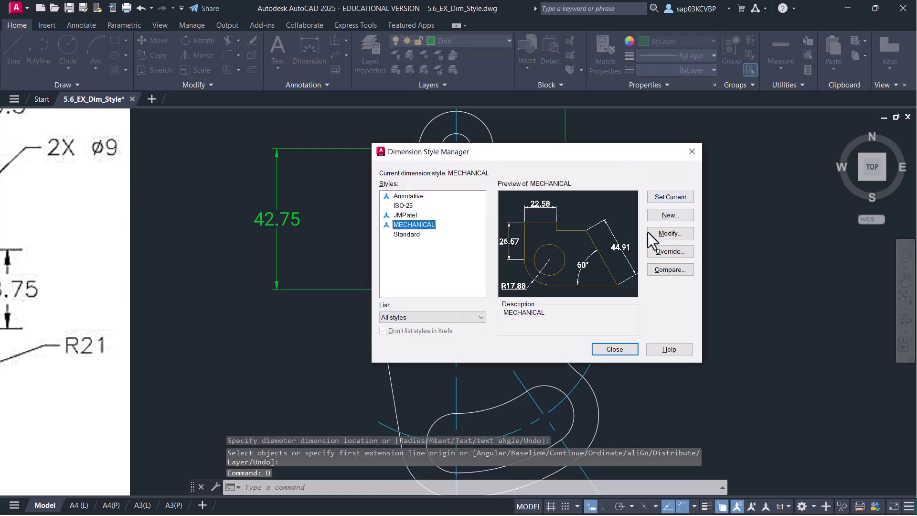
left_click(668, 237)
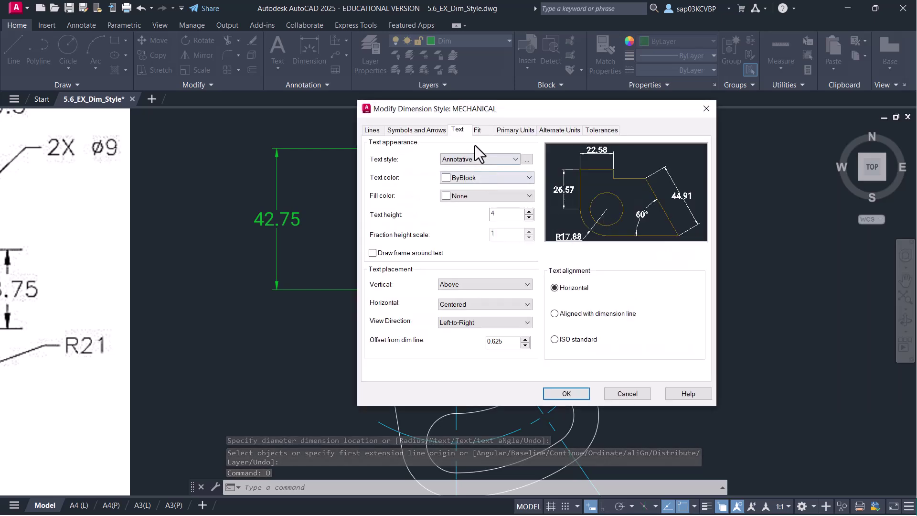
left_click(478, 131)
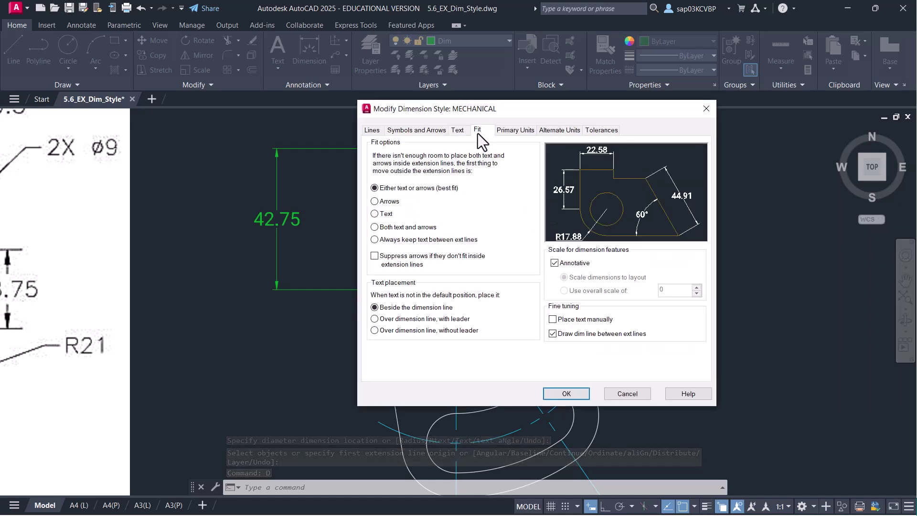
left_click(554, 334)
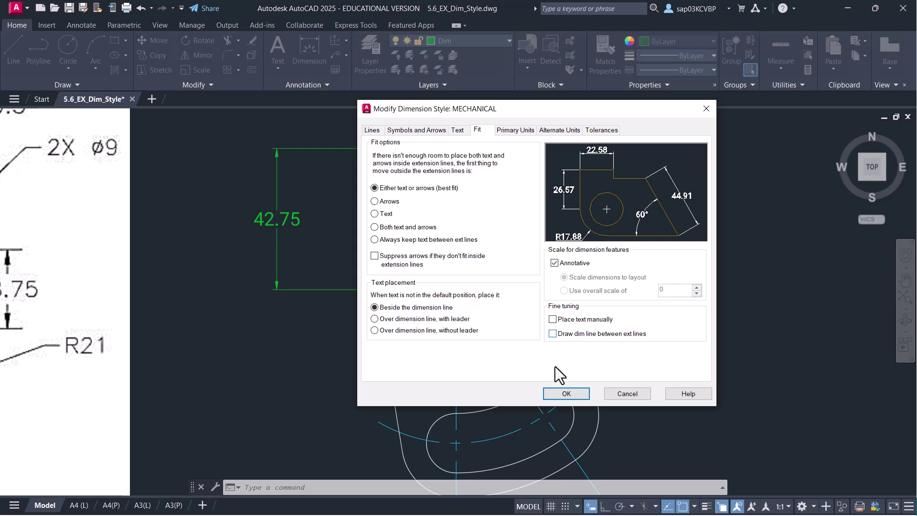
left_click(566, 394)
left_click(664, 198)
left_click(615, 349)
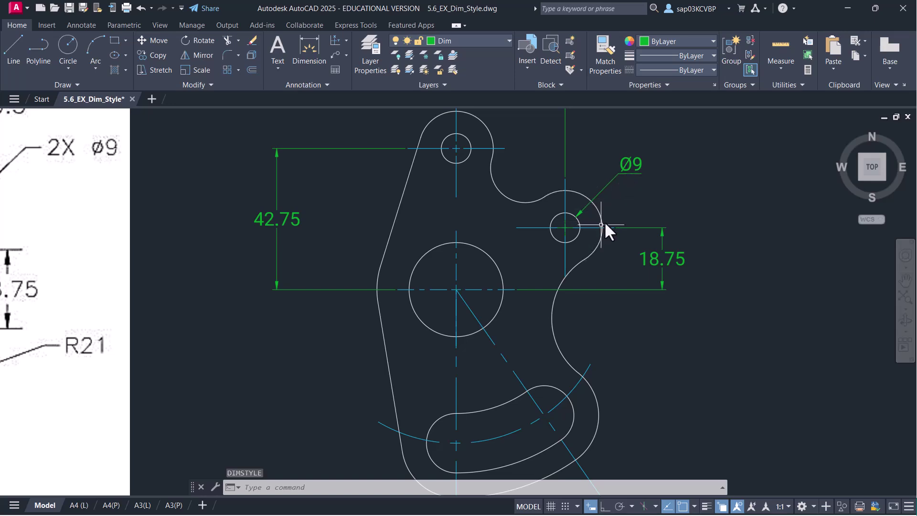
Add the prefix 2X to the right small hole's diameter dimension so the text reads 2X Ø9
left_click(628, 163)
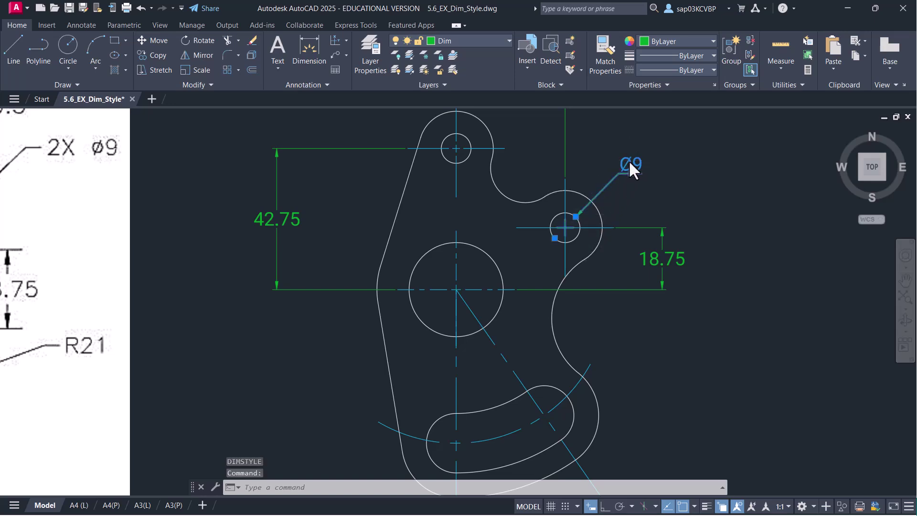
double_click(630, 162)
type("2X")
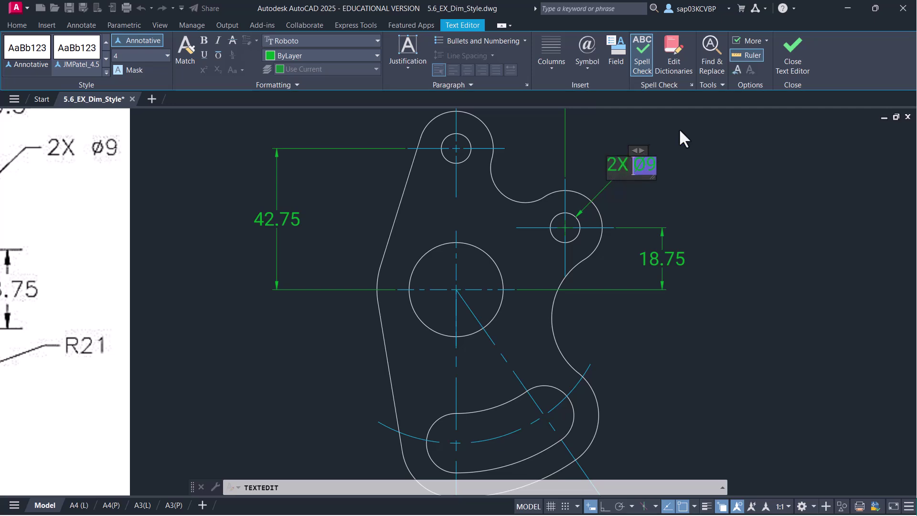
left_click(790, 53)
scroll(715, 219, "down", 3)
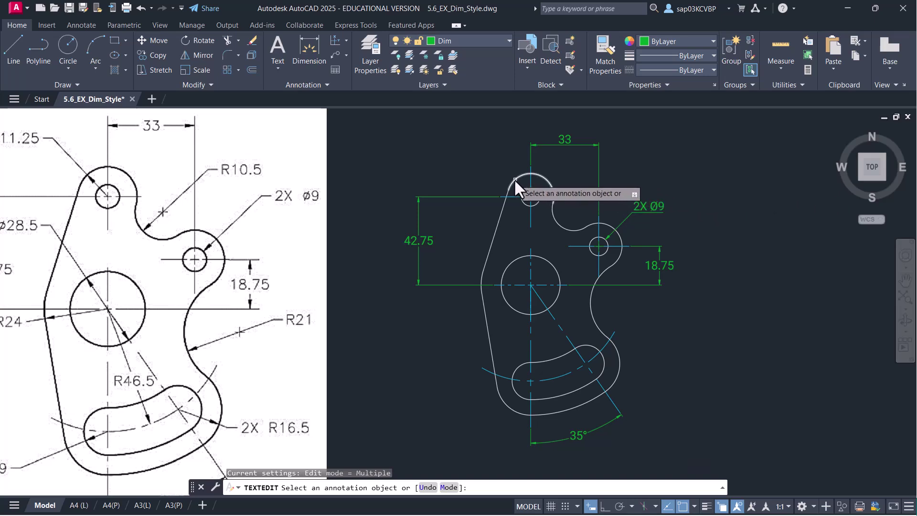
left_click(515, 259)
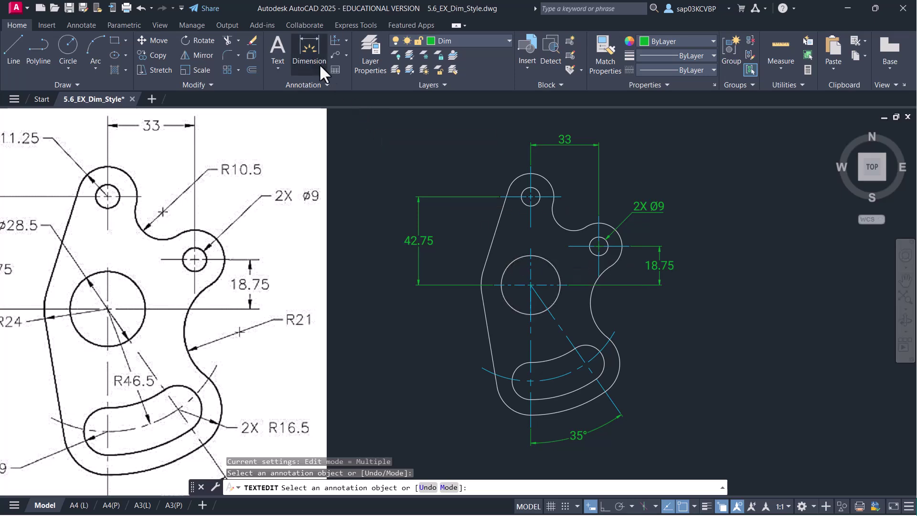
Dimension the diameter of the large circle with the text outside its upper-left side, and end the Dimension command
left_click(310, 53)
left_click(511, 263)
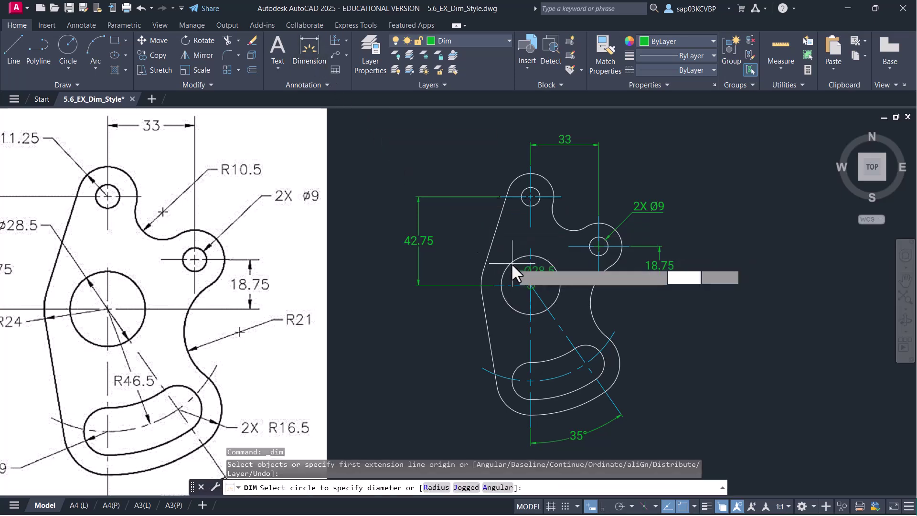
left_click(480, 236)
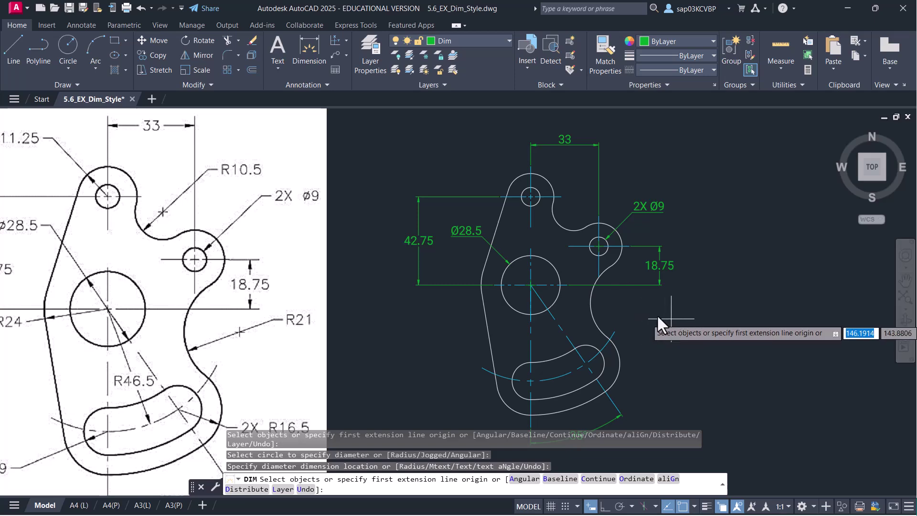
middle_click_drag(208, 296, 246, 286)
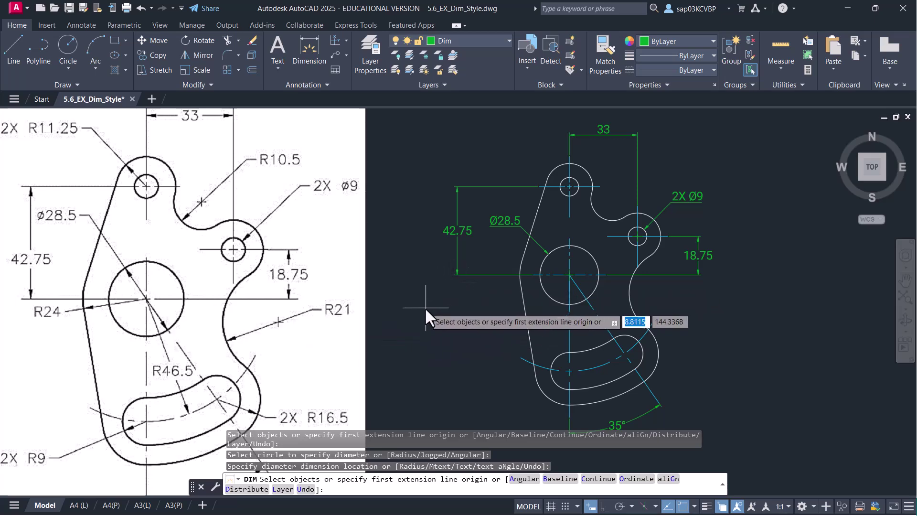
key("Return")
Delete the large circle's diameter dimension
left_click(506, 236)
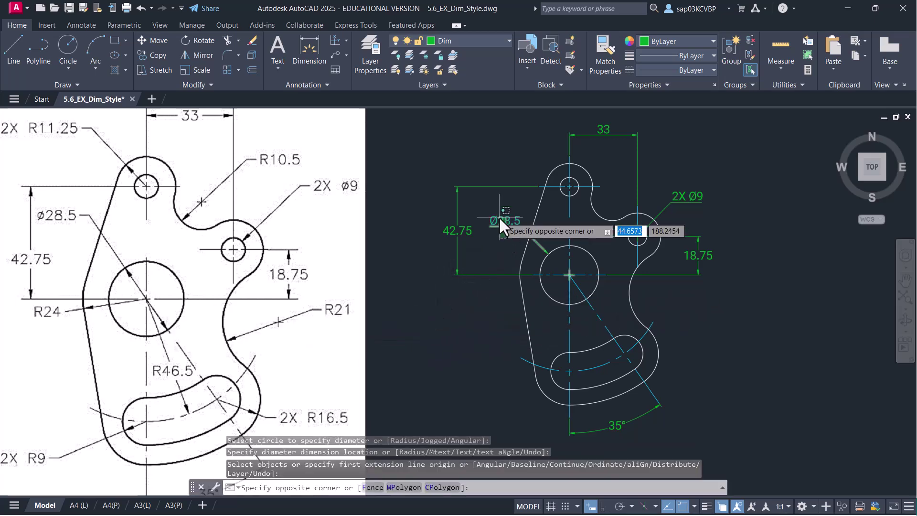
left_click(499, 216)
key("Delete")
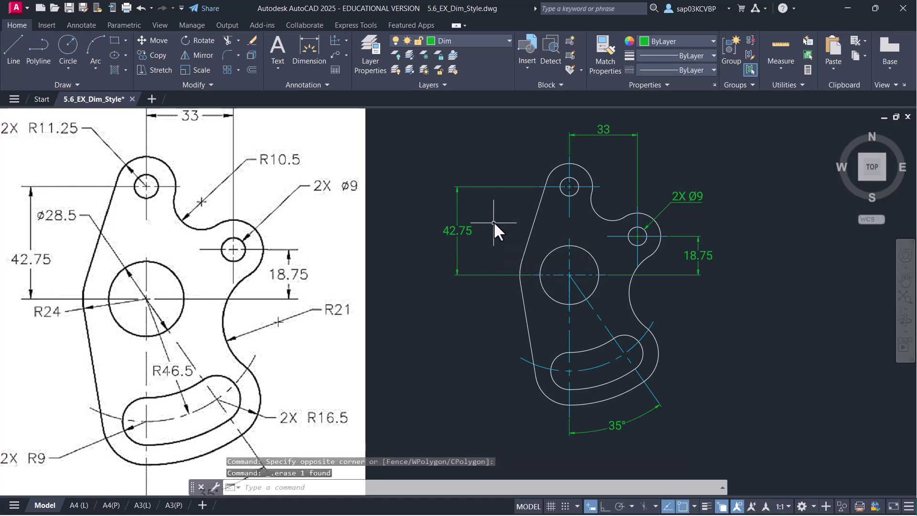
Override the current MECHANICAL dimension style so the dimension line is drawn between extension lines
type("d")
key("Return")
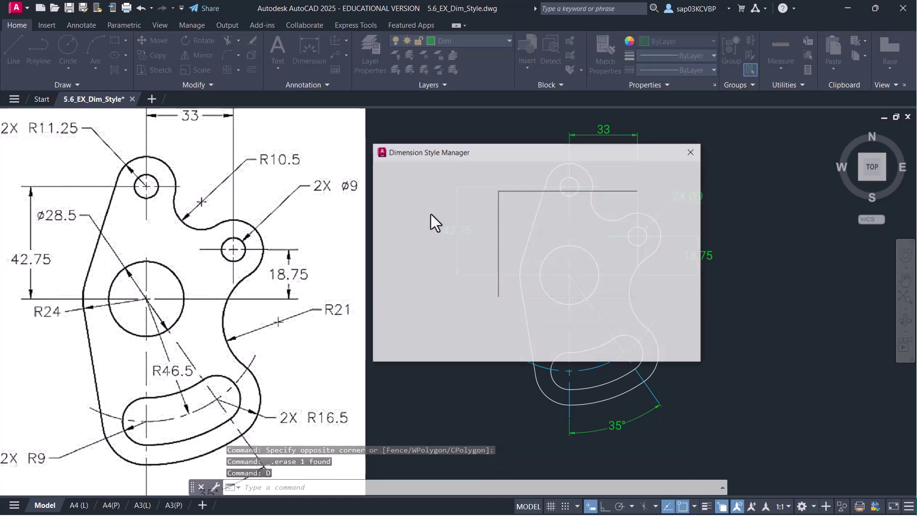
left_click(667, 253)
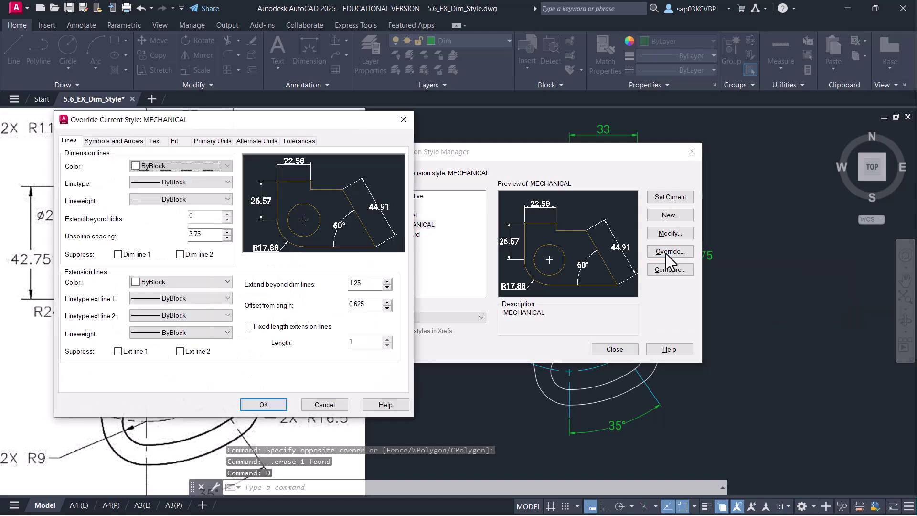
left_click_drag(269, 121, 300, 117)
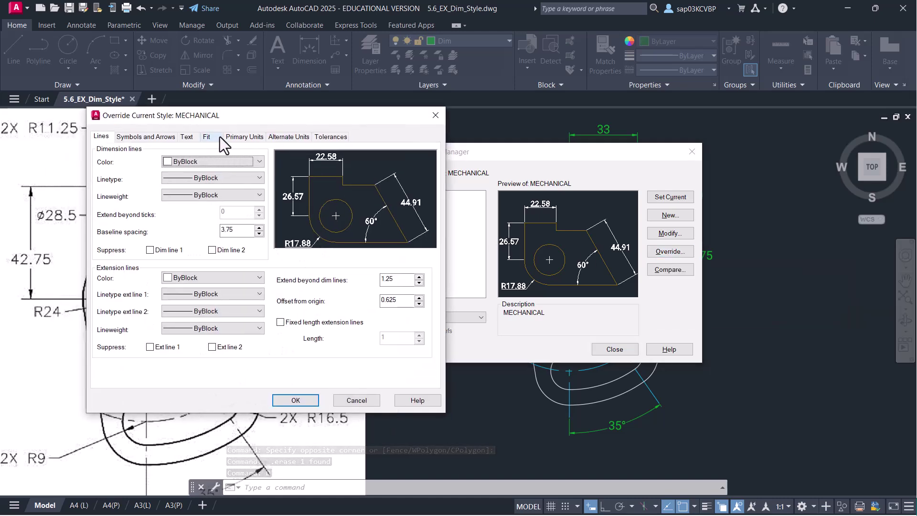
left_click(216, 137)
left_click(300, 340)
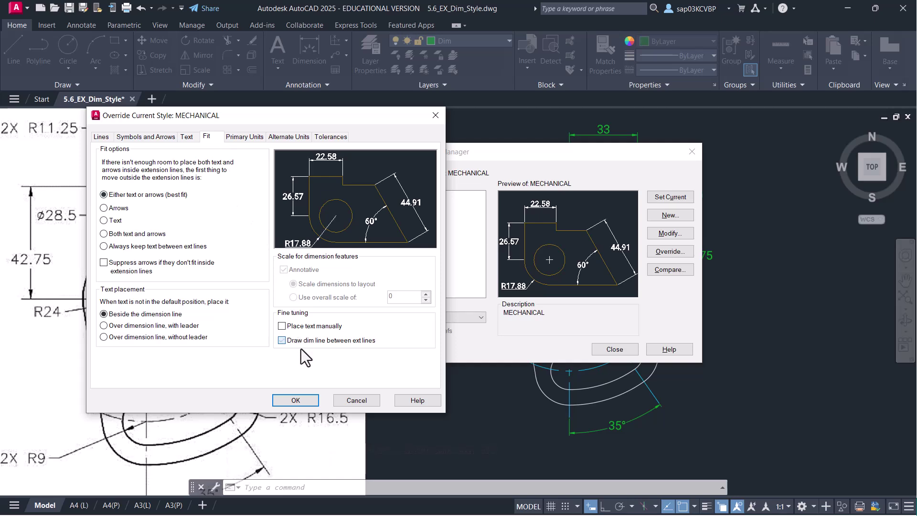
left_click(300, 404)
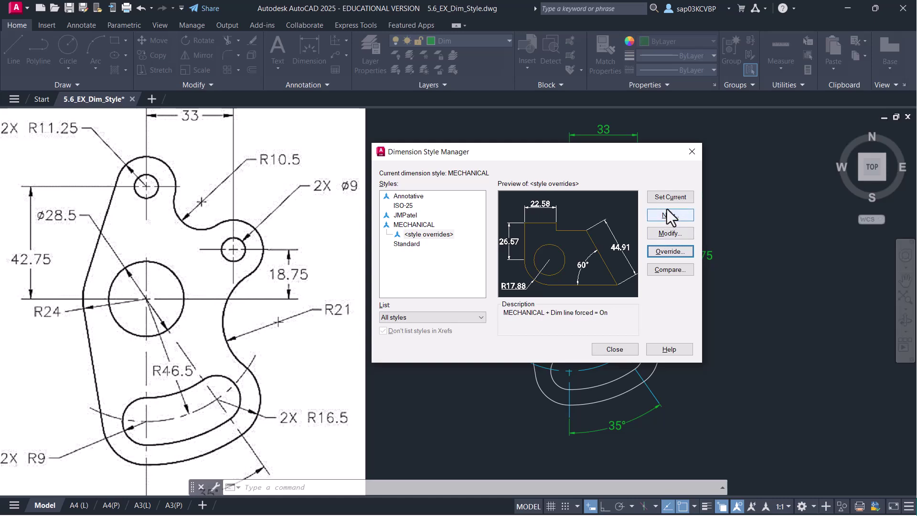
left_click(616, 350)
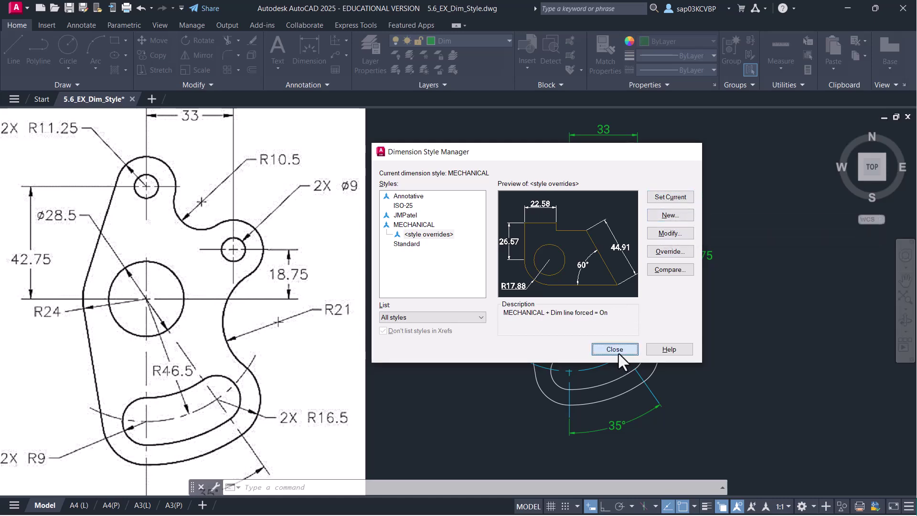
Using the style override, dimension the large circle's diameter with the text to its upper left, and end the Dimension command
left_click(310, 55)
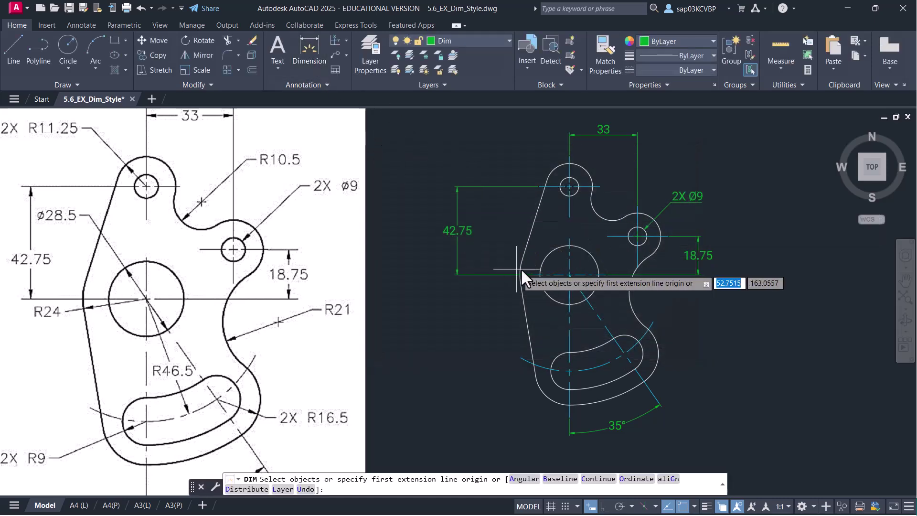
left_click(549, 251)
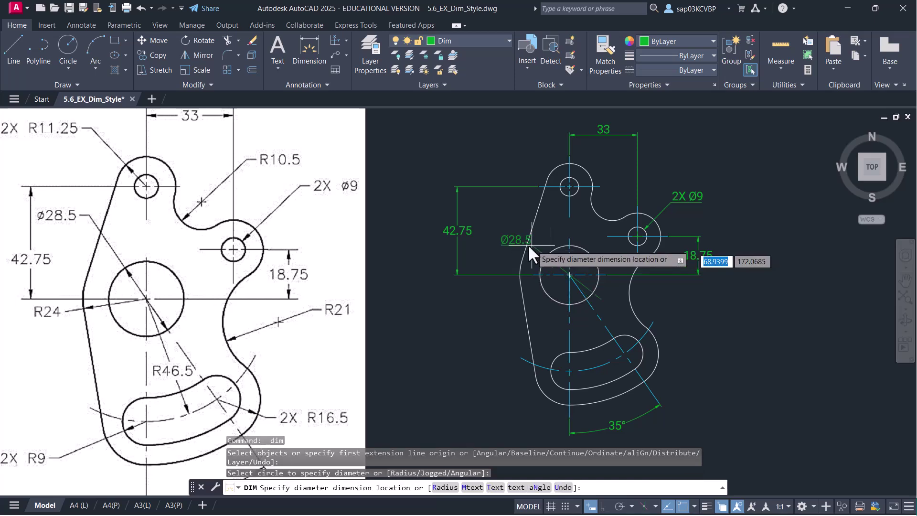
left_click(512, 223)
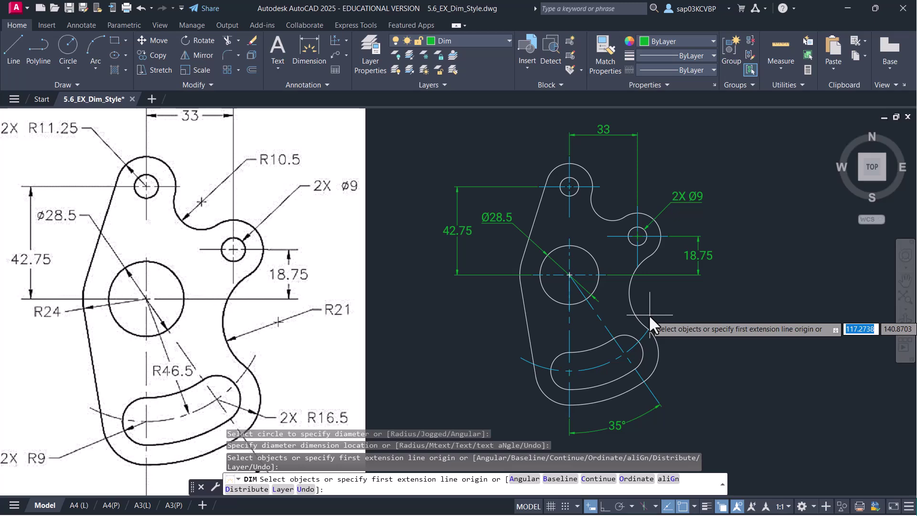
right_click(727, 180)
left_click(732, 190)
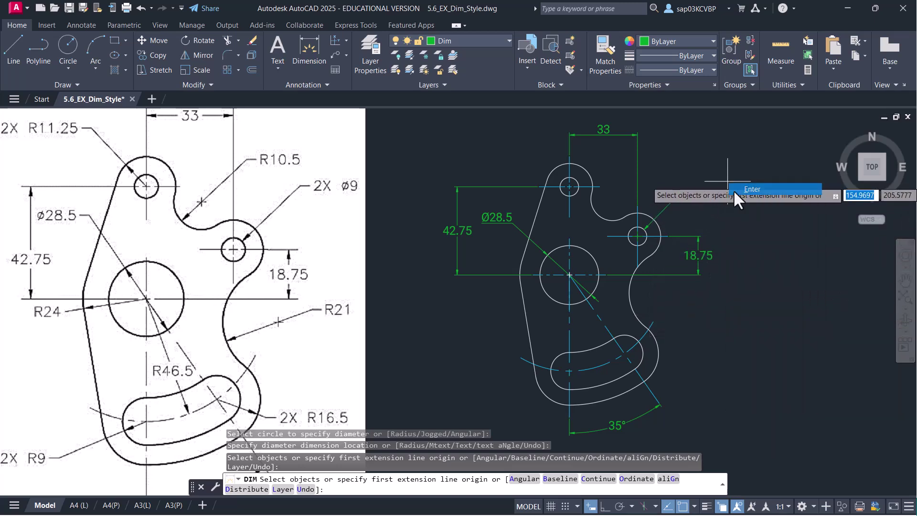
Dimension the radius of the outer arc around the upper small hole, placing the text above and left of the plate
left_click(317, 53)
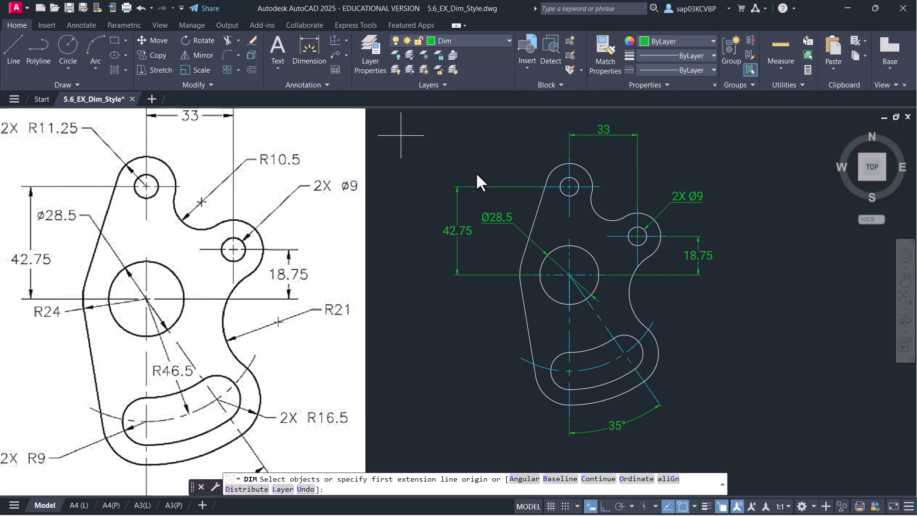
left_click(555, 167)
left_click(527, 147)
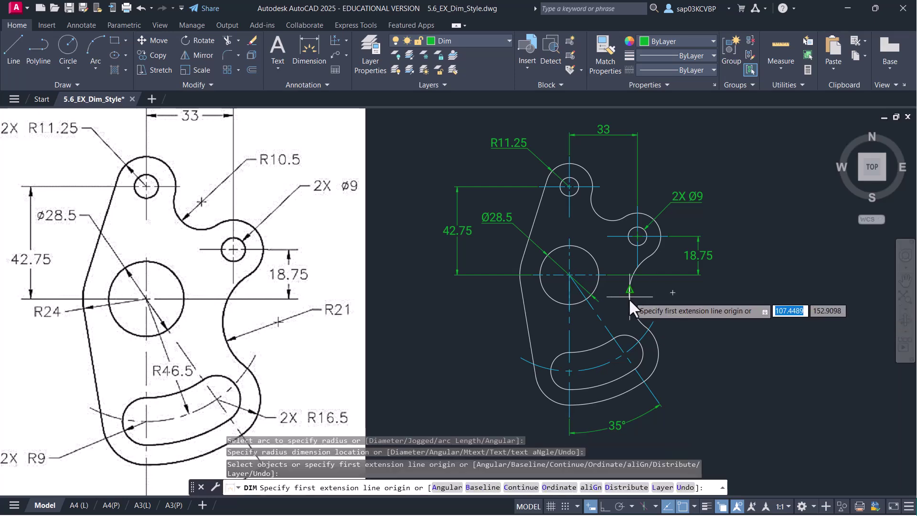
Dimension the radius of the concave arc on the plate's right edge, placing the text just outside the plate to its right
scroll(630, 299, "up", 6)
left_click(605, 306)
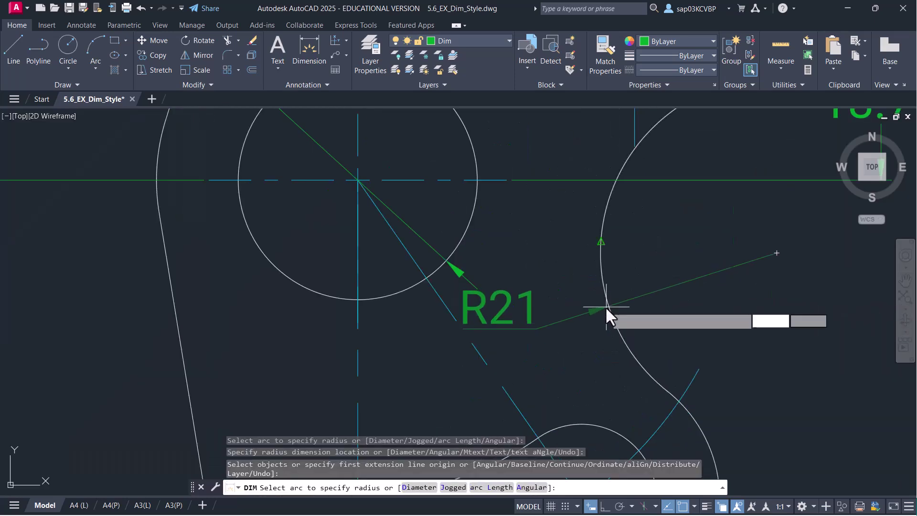
scroll(634, 306, "down", 3)
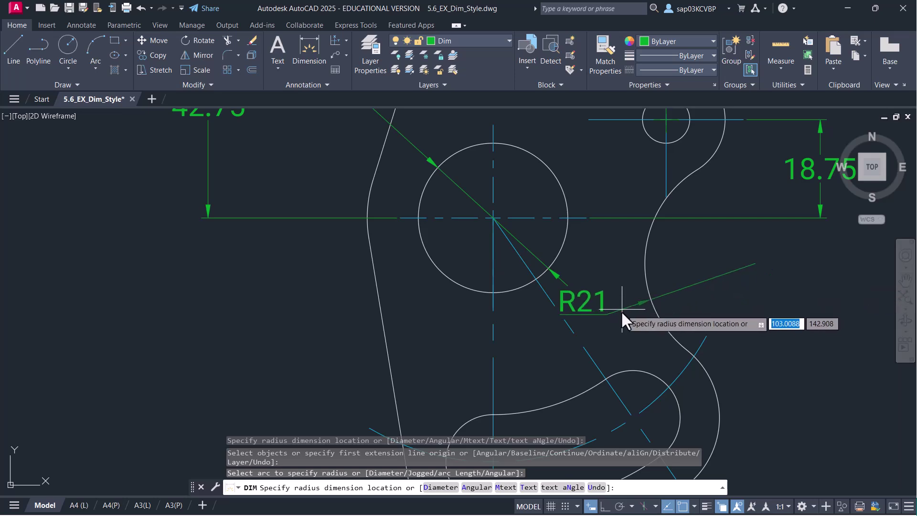
scroll(691, 277, "down", 5)
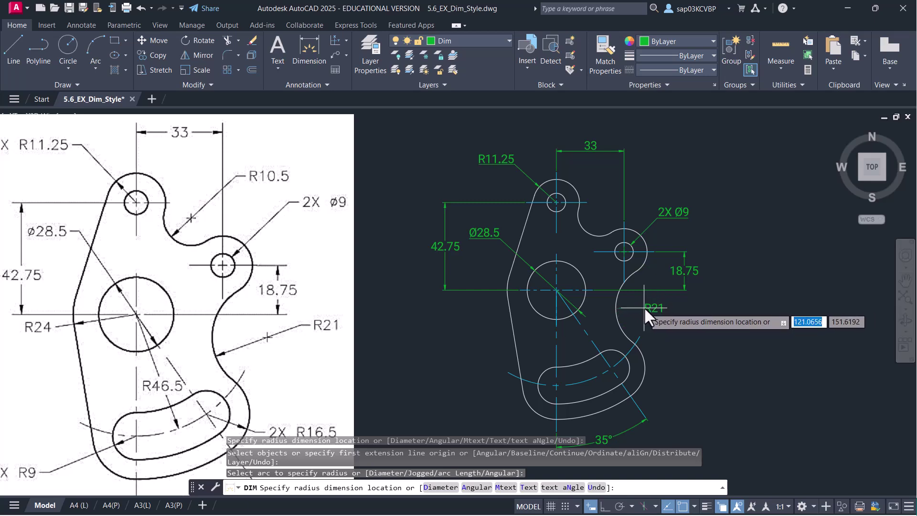
left_click(650, 318)
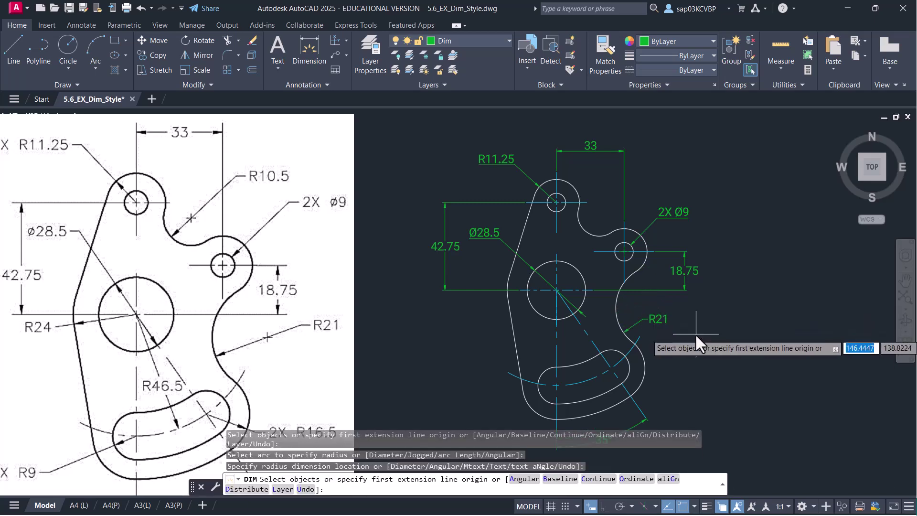
Dimension the radius of the plate's lower right outer arc around the slot end, placing the text outside the plate, below right
middle_click_drag(688, 320, 679, 285)
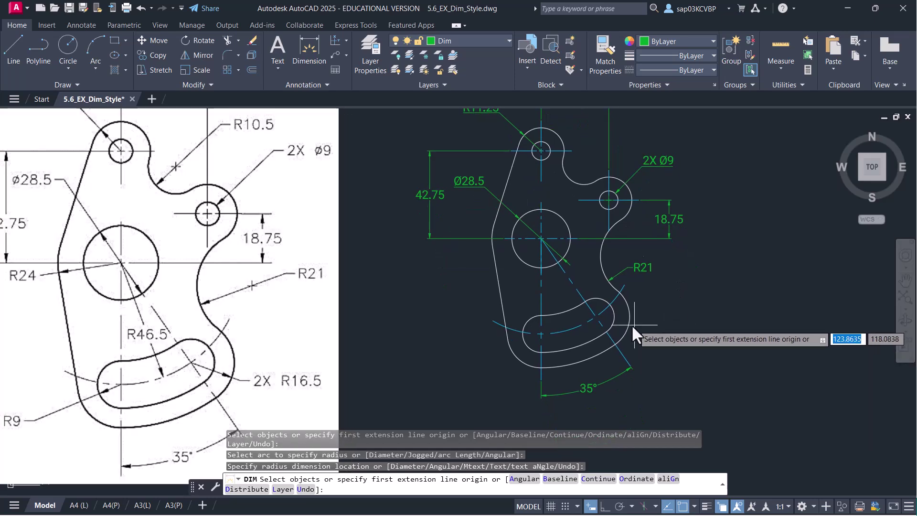
scroll(627, 326, "up", 4)
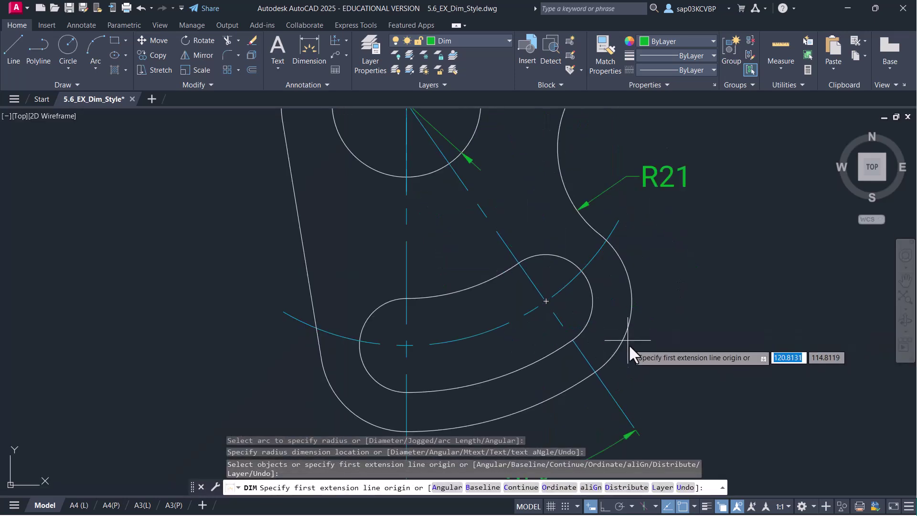
scroll(628, 323, "up", 3)
scroll(629, 322, "down", 3)
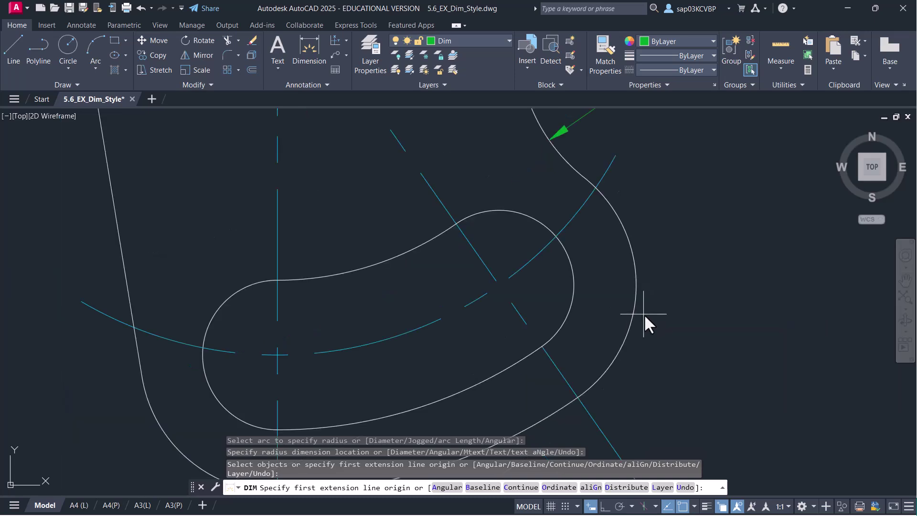
left_click(600, 334)
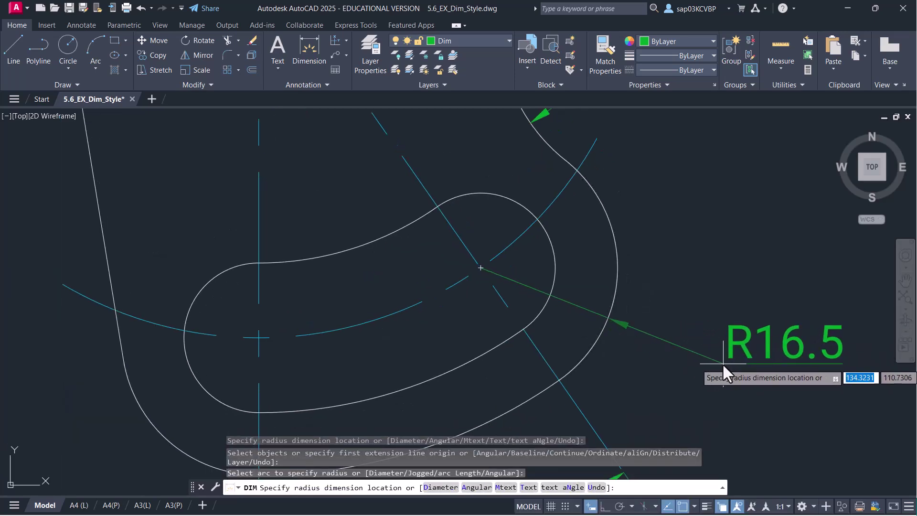
left_click(722, 363)
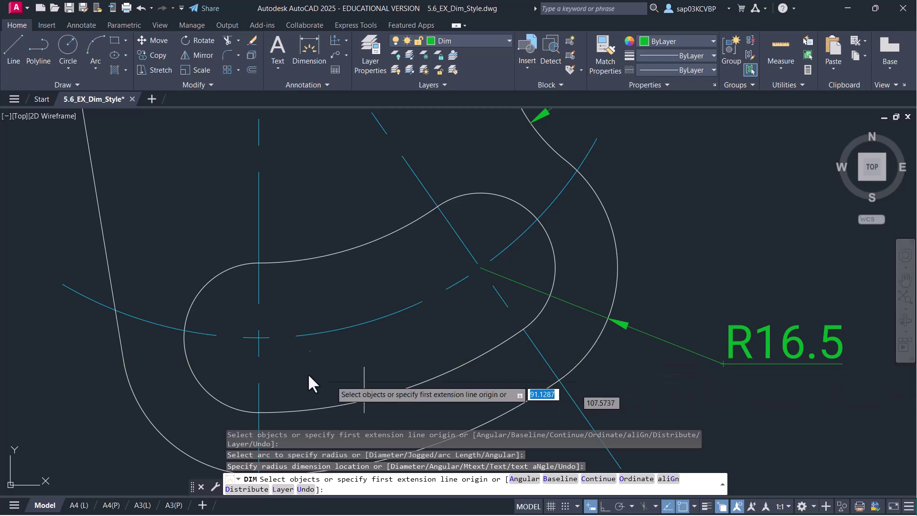
Dimension the radius of the slot's left end arc, placing the text outside the plate at lower left, and end the Dimension command
left_click(209, 398)
left_click(210, 397)
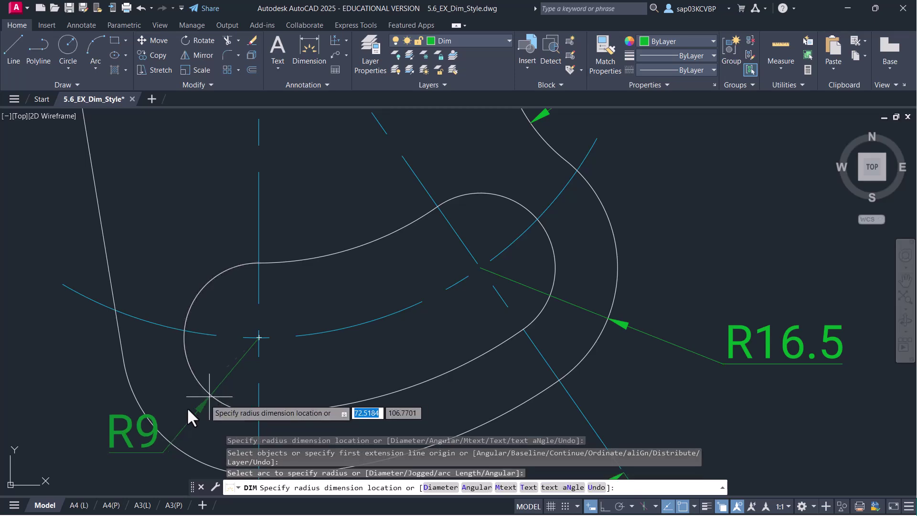
middle_click_drag(145, 434, 267, 331)
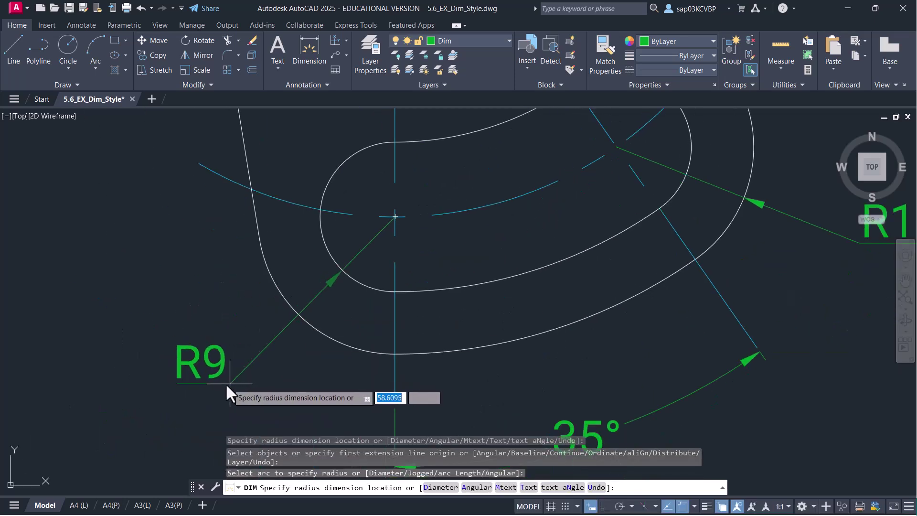
left_click(226, 383)
key("Escape")
scroll(400, 358, "down", 5)
middle_click_drag(400, 360, 346, 377)
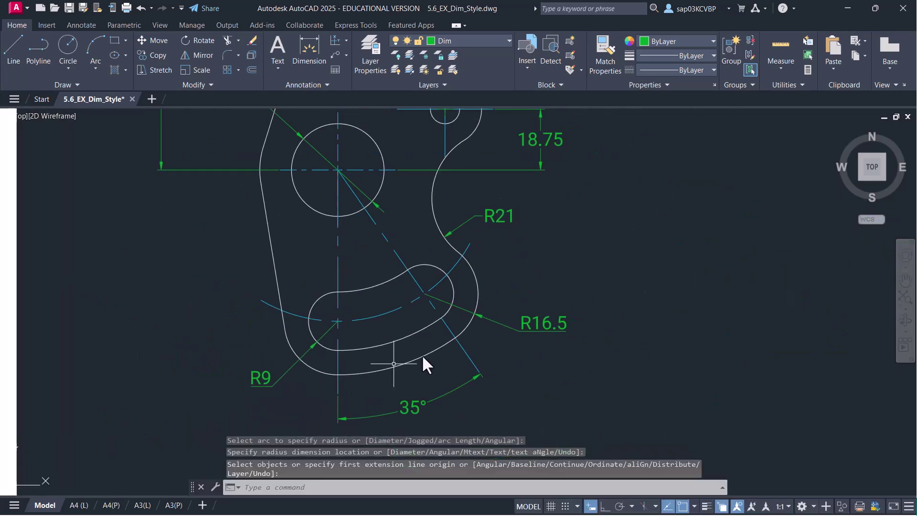
key("Escape")
Add the prefix "2X" to the radius dimension text of the plate's lower right outer arc
left_click(551, 325)
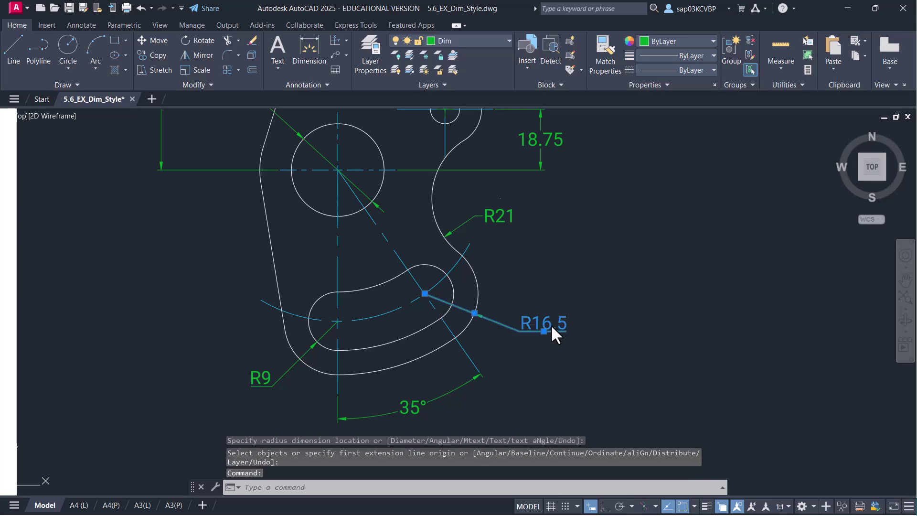
double_click(552, 325)
type("2")
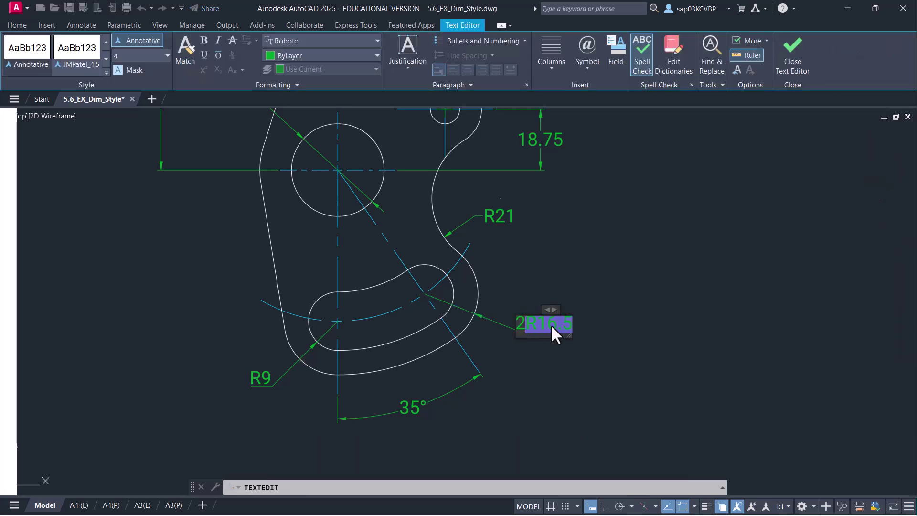
type("X")
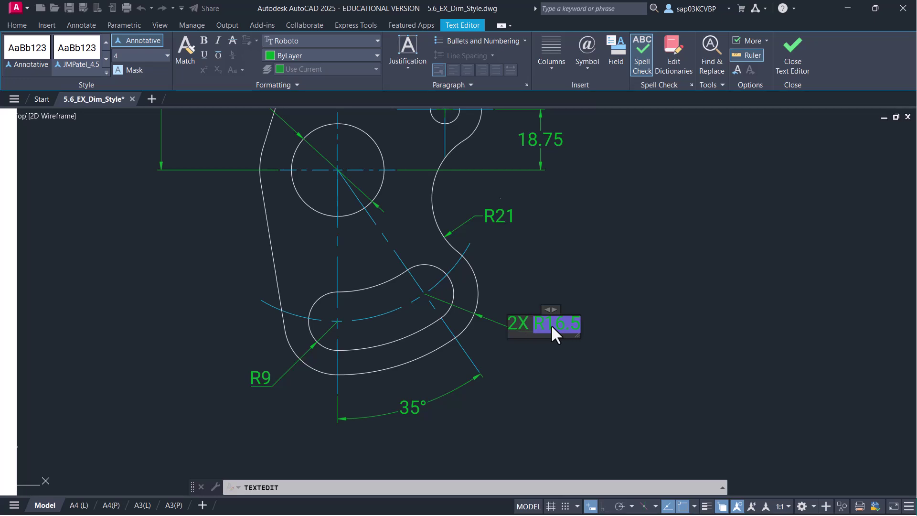
left_click(793, 55)
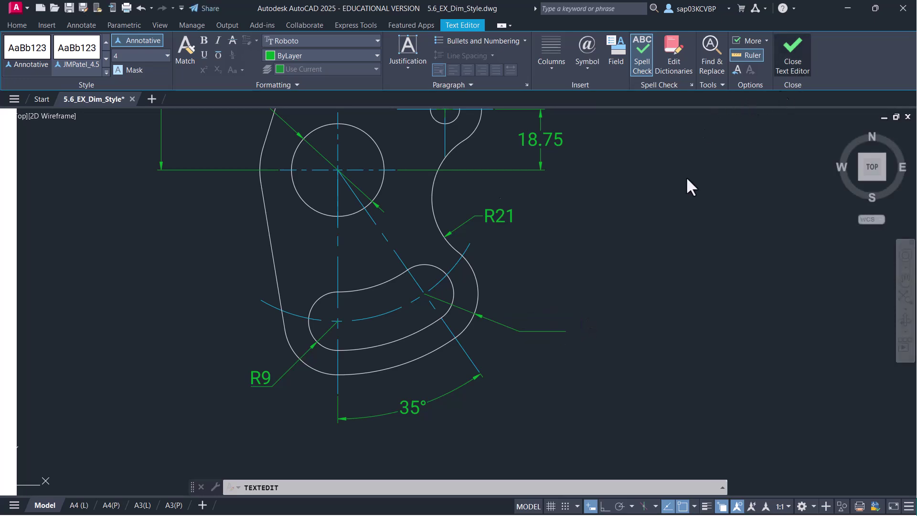
Add the prefix "2X" to the radius dimension text of the slot's left end arc
left_click(258, 381)
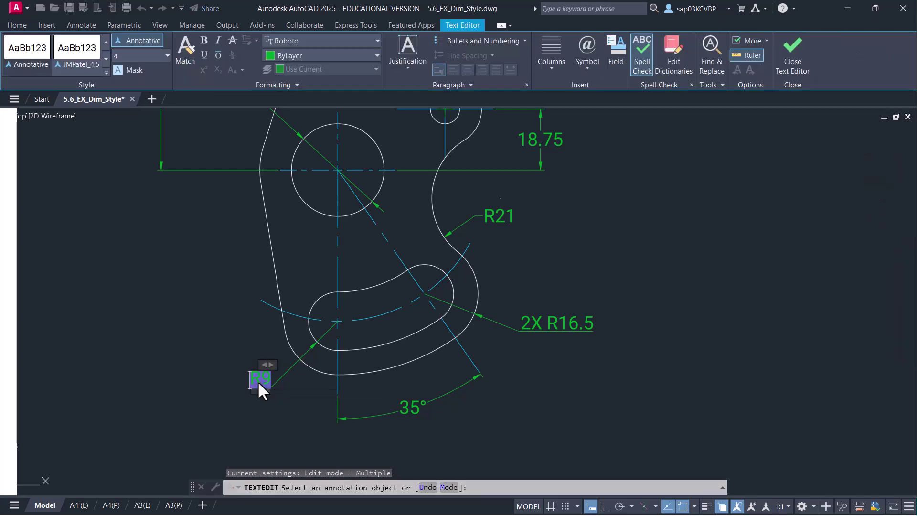
key("Home")
type("2X")
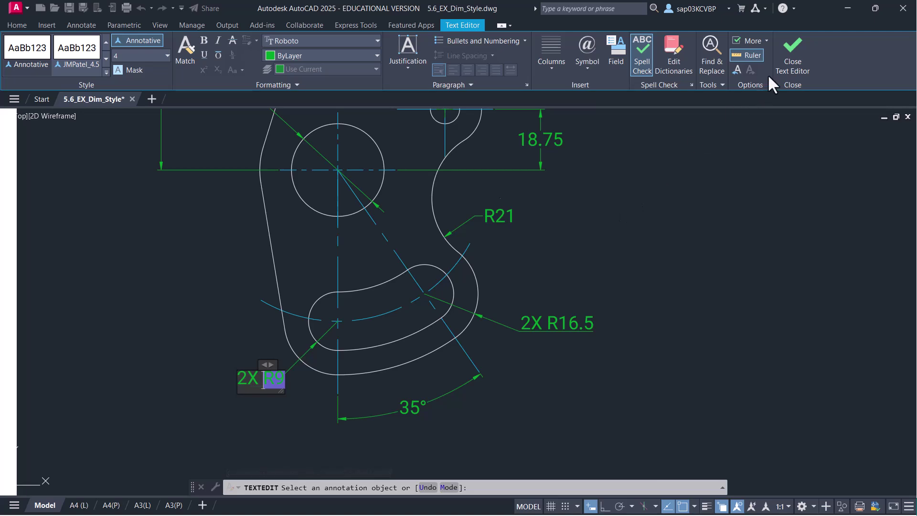
left_click(785, 59)
Dimension the radius of the slot's centerline arc, placing the text inside the plate above the slot
middle_click_drag(580, 266, 575, 317)
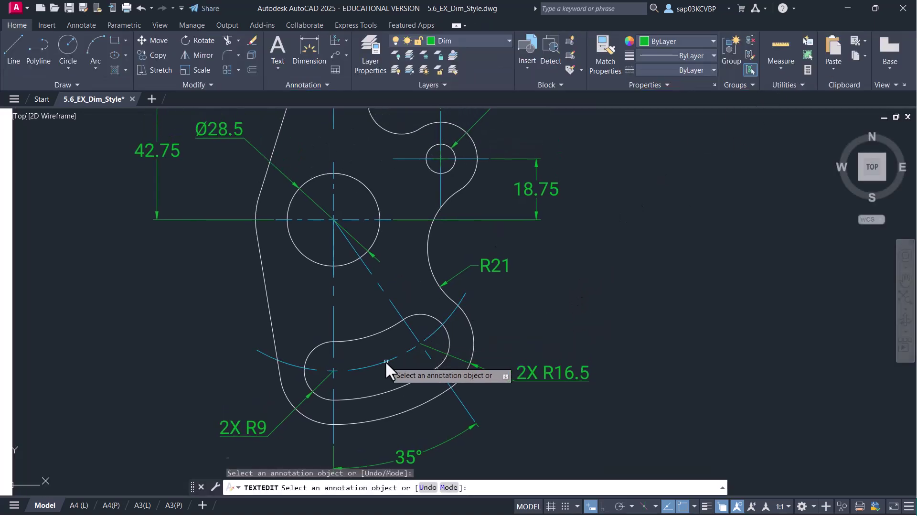
left_click(312, 60)
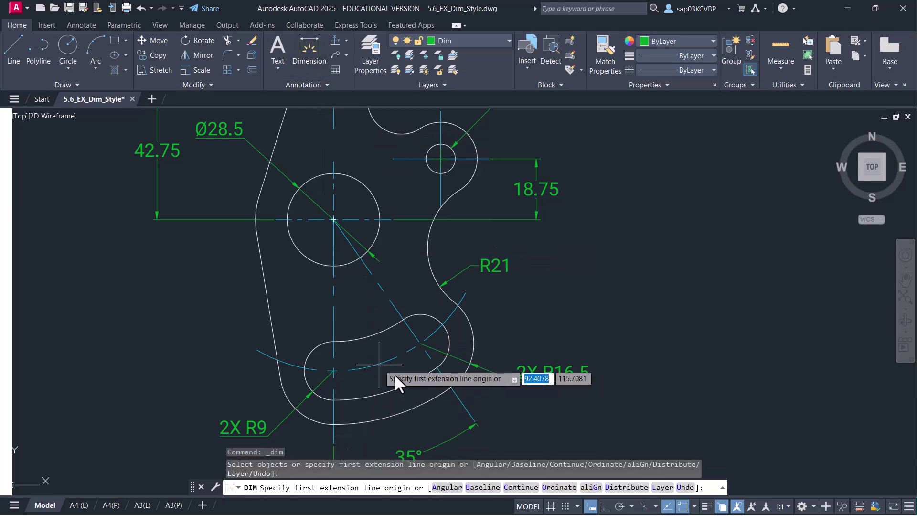
left_click(693, 507)
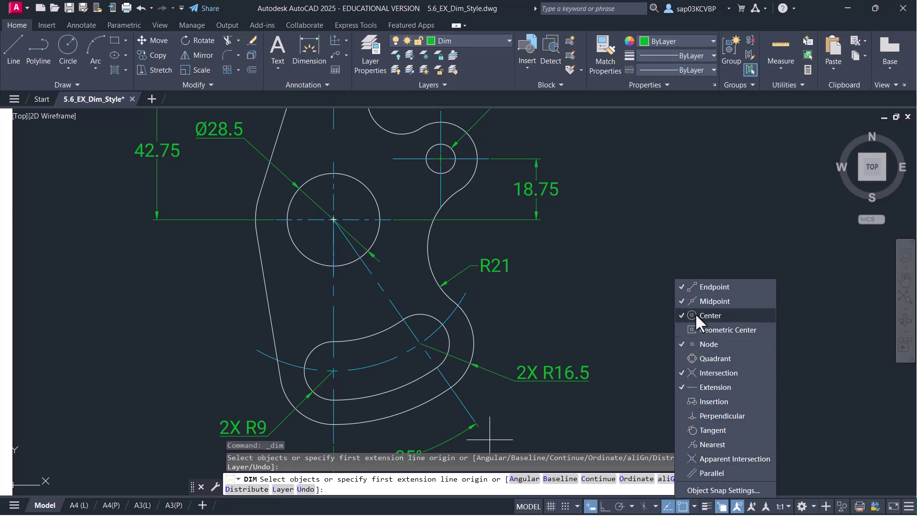
left_click(375, 364)
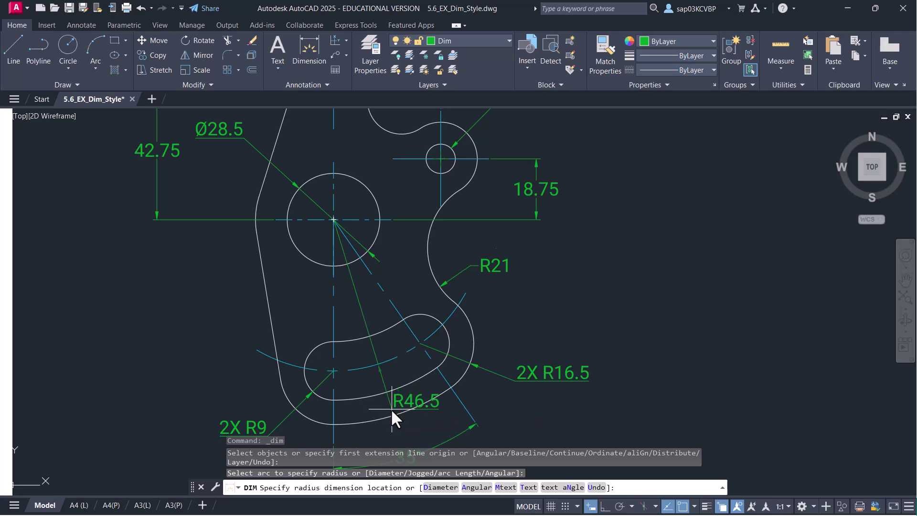
left_click(360, 313)
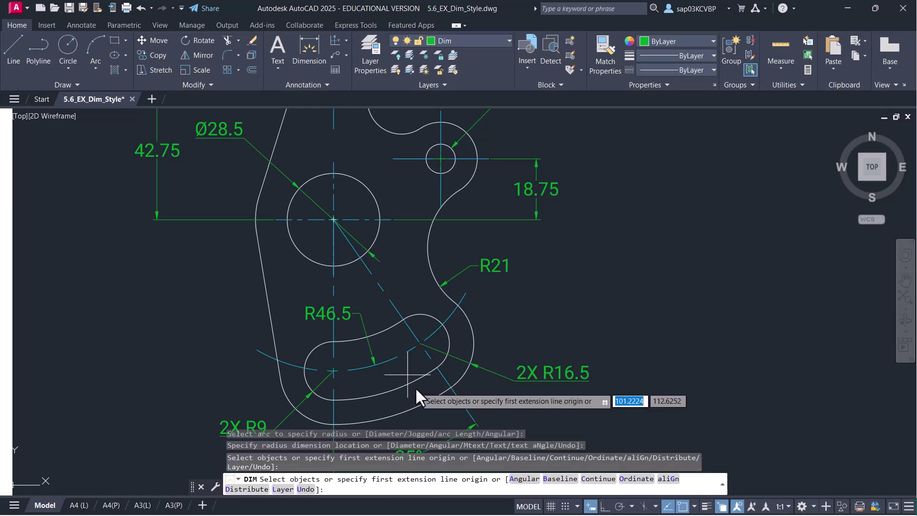
Dimension the radius of the plate's left edge arc, placing the text inside the large circle, and end the Dimension command
scroll(388, 366, "down", 2)
middle_click_drag(392, 383, 406, 407)
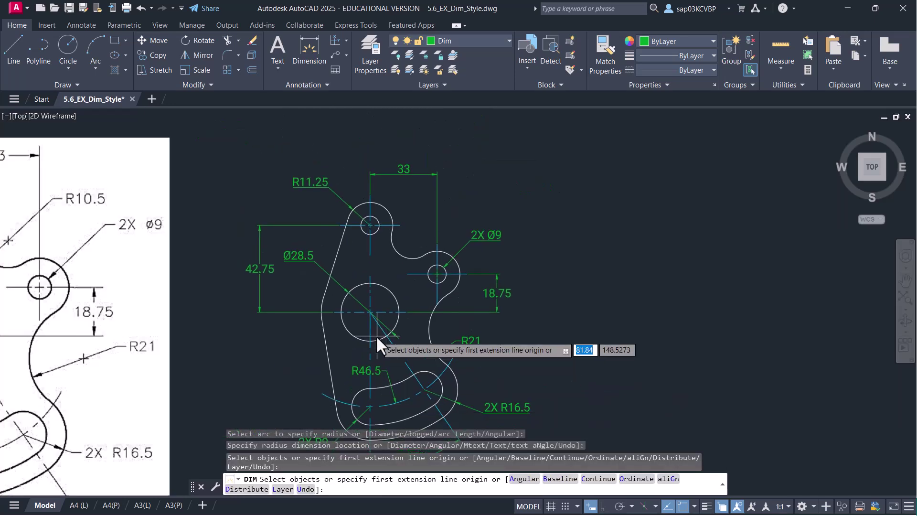
scroll(311, 320, "up", 4)
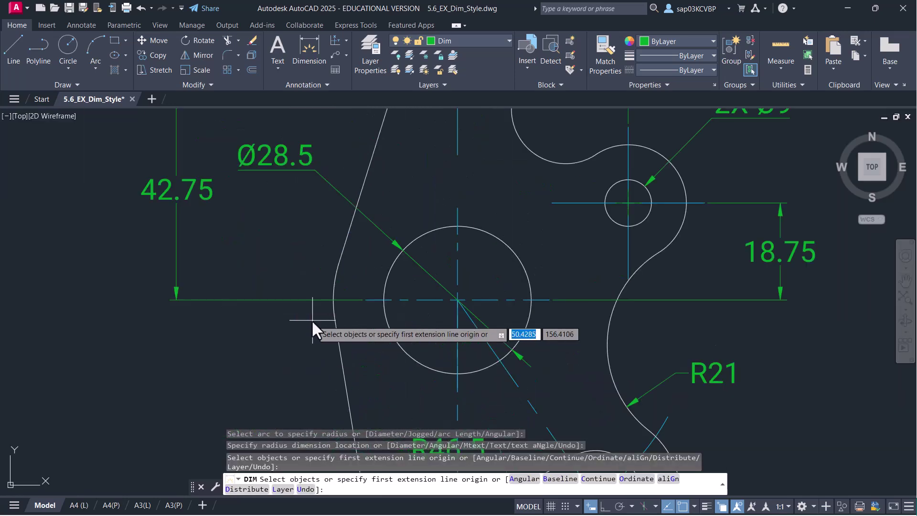
left_click(334, 291)
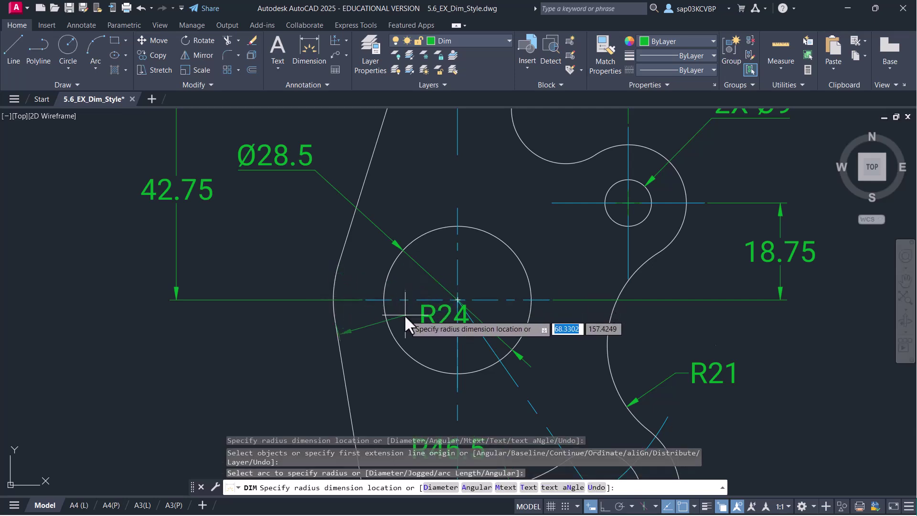
scroll(402, 316, "up", 6)
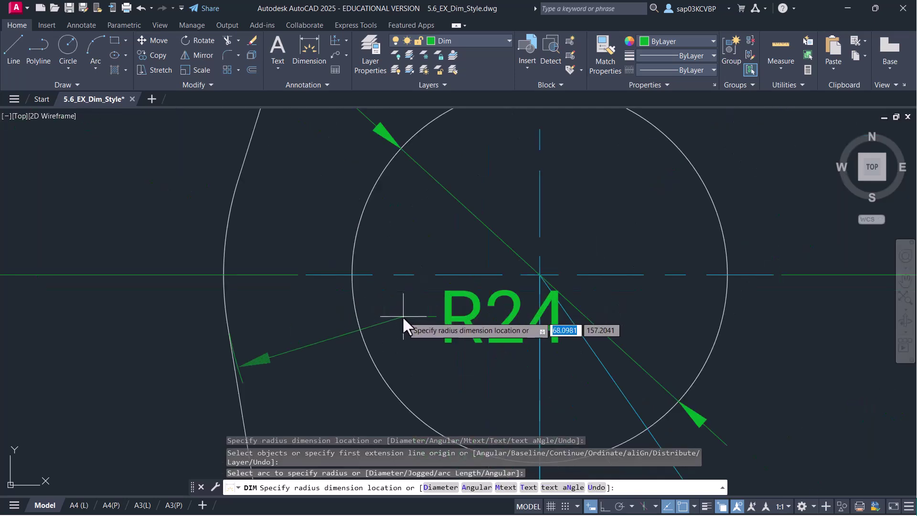
left_click(369, 317)
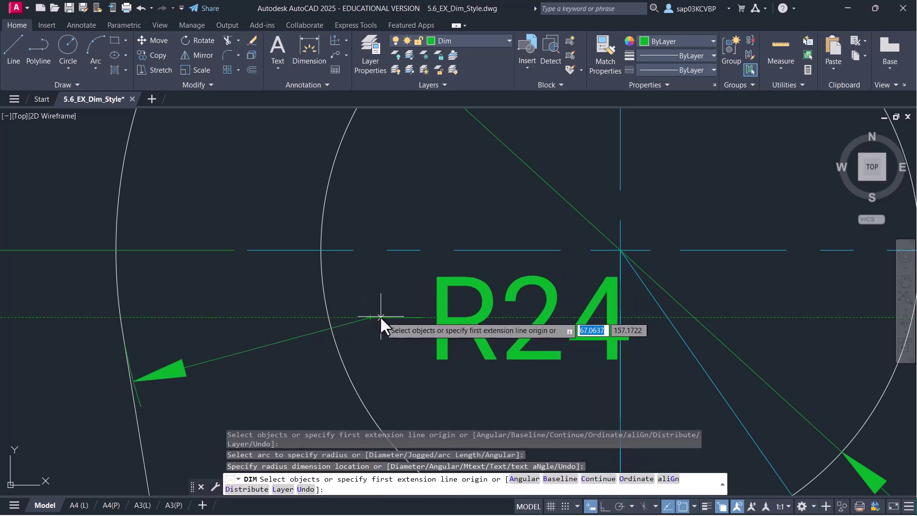
scroll(381, 317, "down", 6)
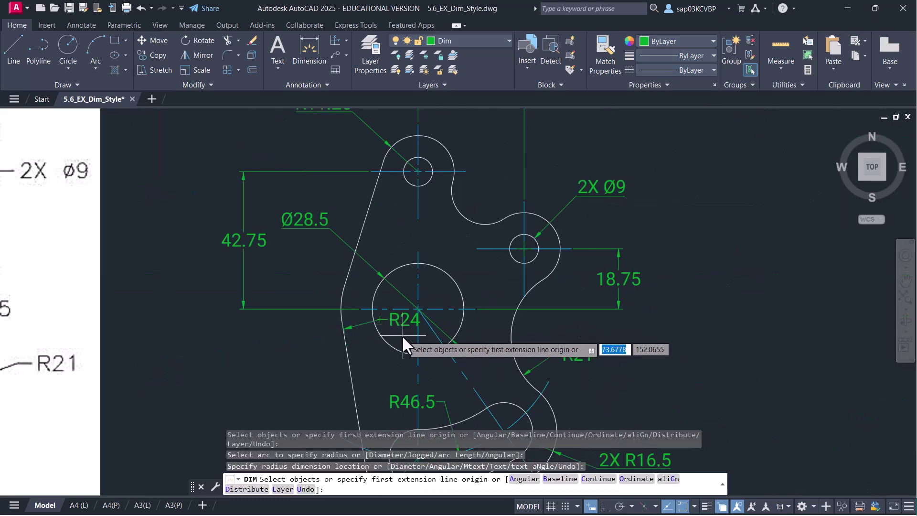
scroll(403, 336, "down", 2)
mouse_move(367, 370)
middle_mouse_down()
mouse_move(365, 296)
mouse_move(379, 325)
mouse_move(395, 268)
mouse_move(411, 266)
middle_mouse_up()
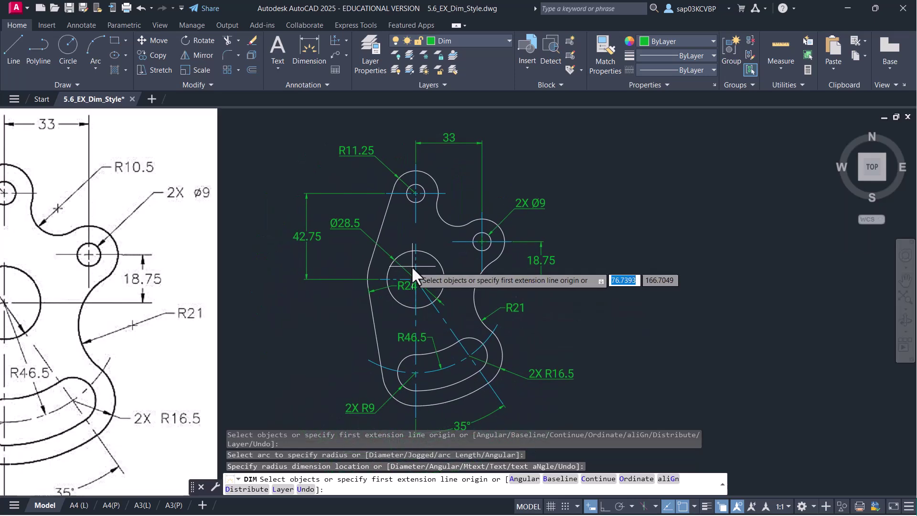
key("Return")
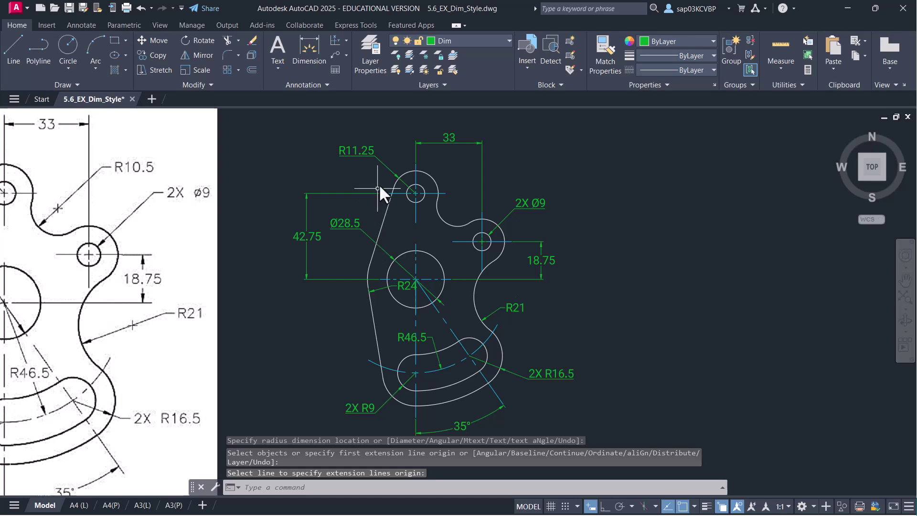
Add the prefix "2X" to the radius dimension text of the outer arc around the upper small hole
scroll(380, 181, "up", 2)
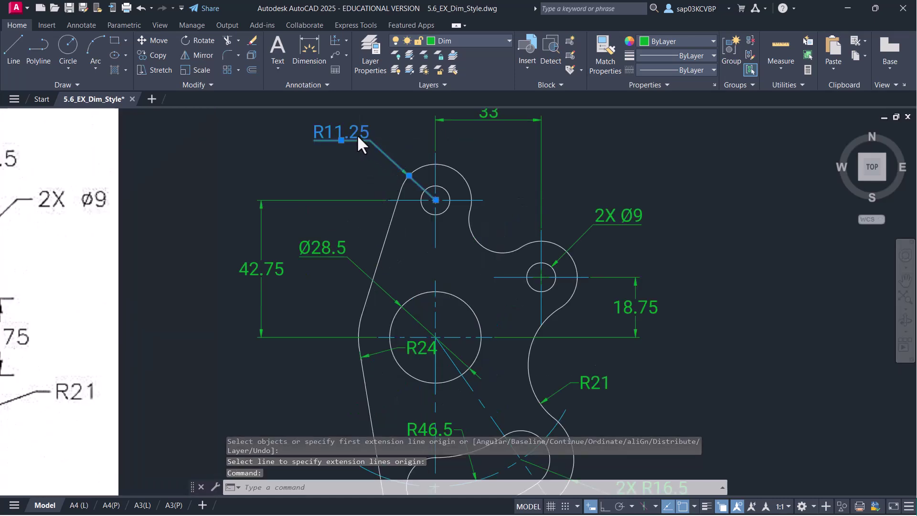
double_click(327, 138)
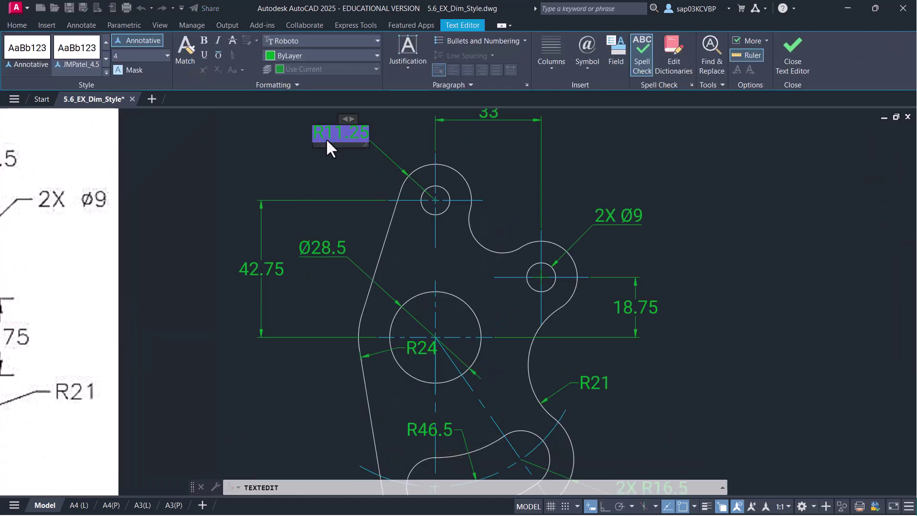
left_click(319, 136)
type("2X")
left_click(794, 53)
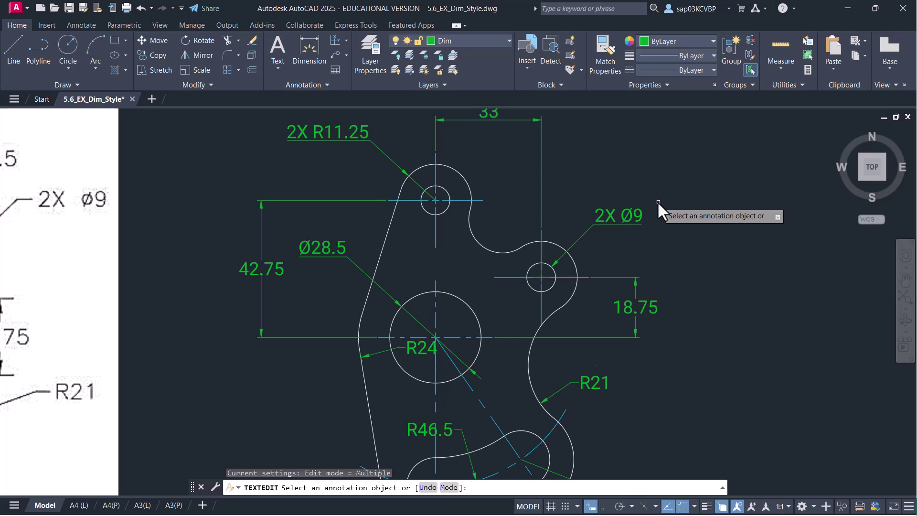
key("alt+Tab")
key("alt+Tab")
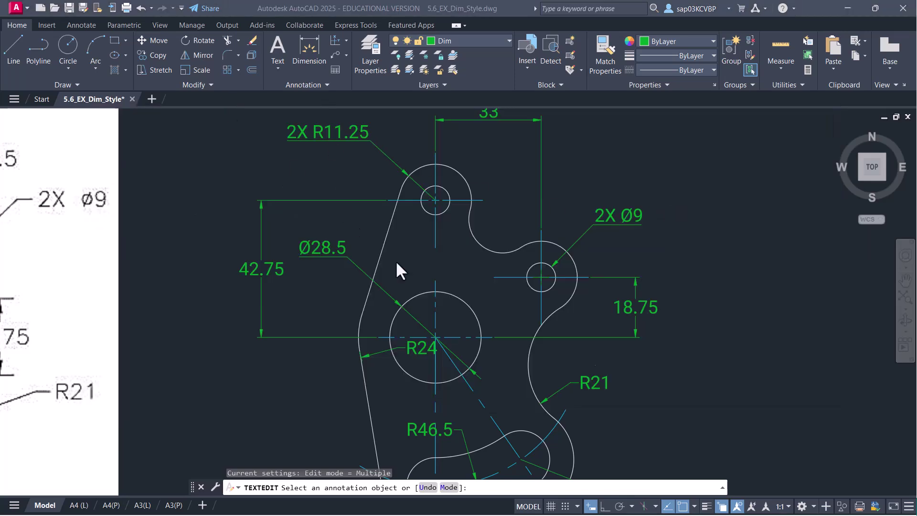
End the dimension text editing command
scroll(396, 260, "down", 2)
mouse_move(404, 313)
middle_mouse_down()
mouse_move(488, 283)
mouse_move(511, 307)
middle_mouse_up()
right_click(360, 263)
left_click(377, 270)
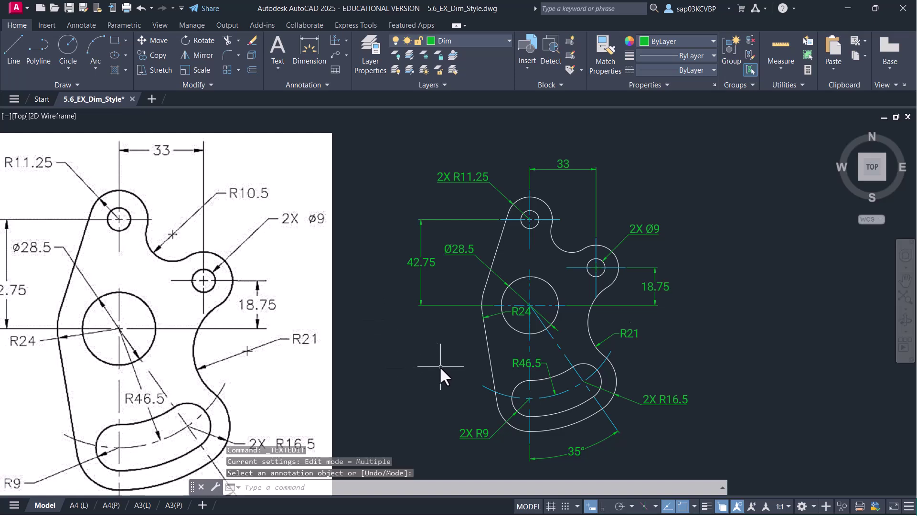
Delete the reference image beside the dimensioned plate and zoom to the drawing's extents
middle_click_drag(430, 371, 481, 348)
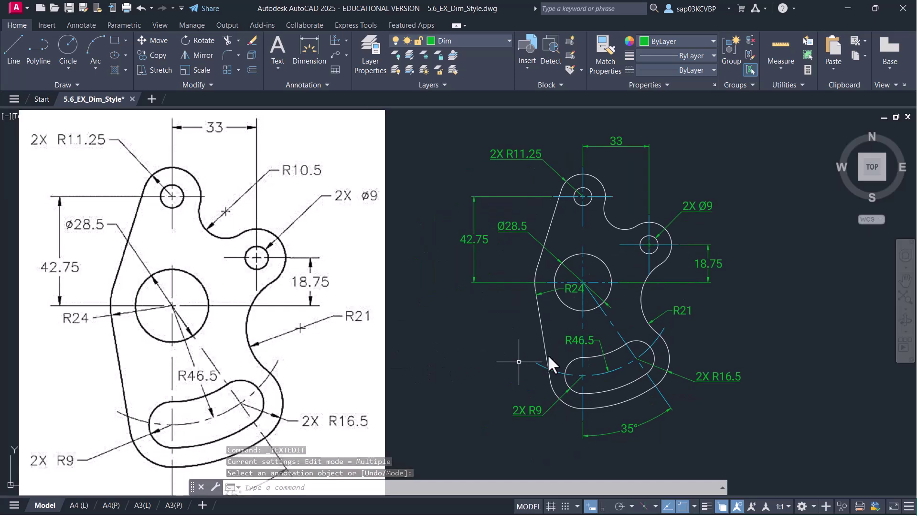
middle_click_drag(407, 270, 389, 292)
left_click(389, 293)
left_click(338, 321)
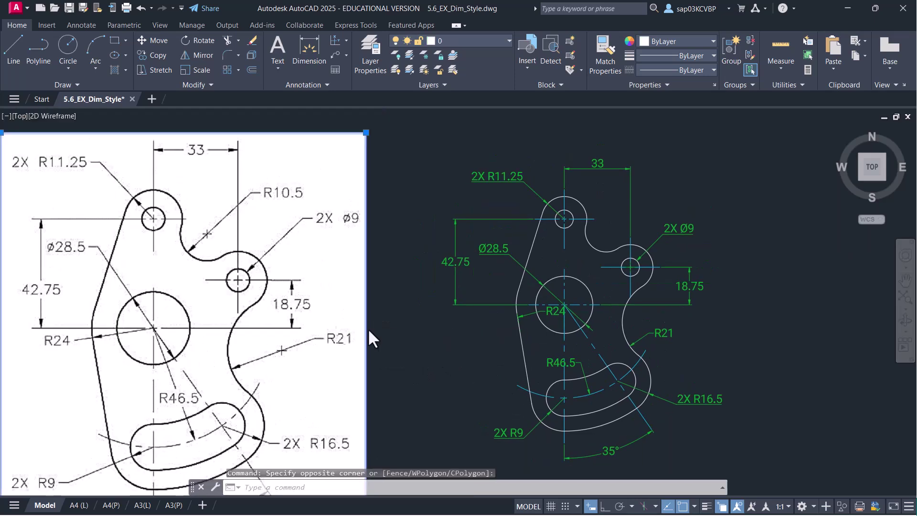
key("Delete")
middle_click_drag(440, 352, 422, 340)
type("z")
key("Return")
type("e")
key("Return")
Open the A4 (L) layout and make layer 0 the current layer
left_click(112, 506)
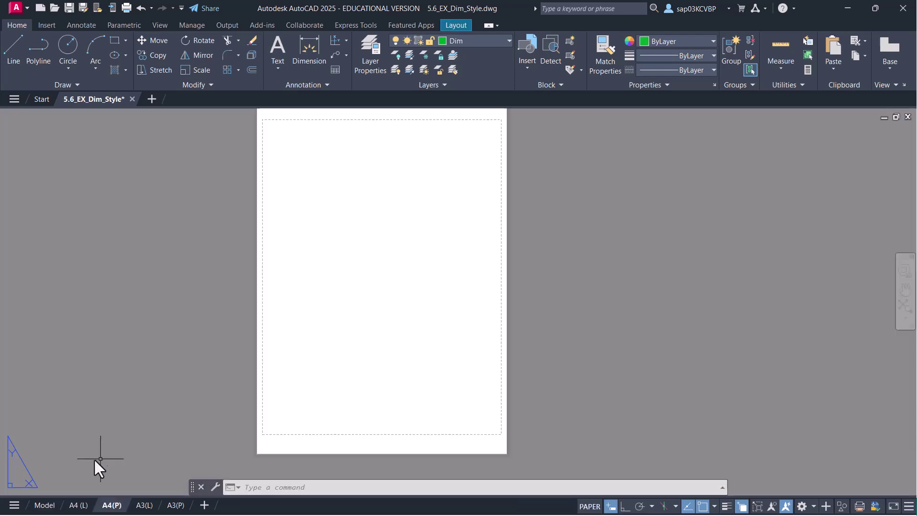
left_click(79, 506)
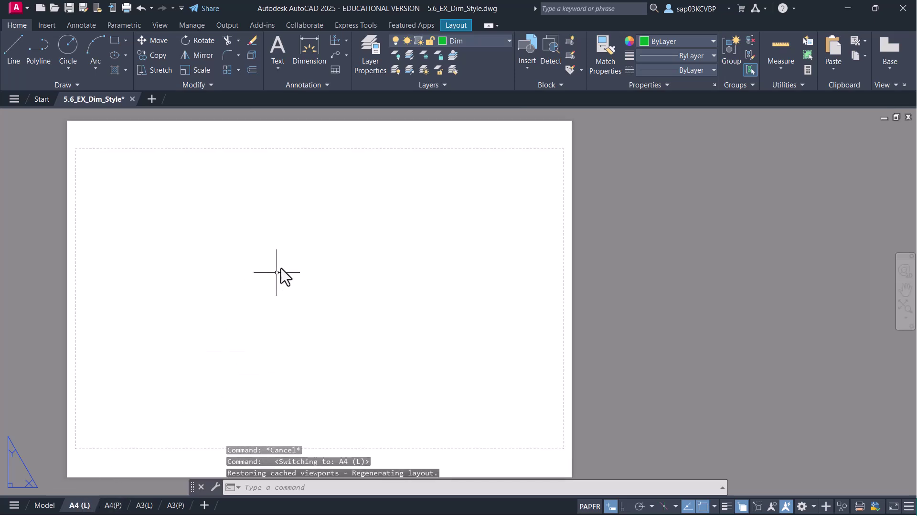
left_click(501, 41)
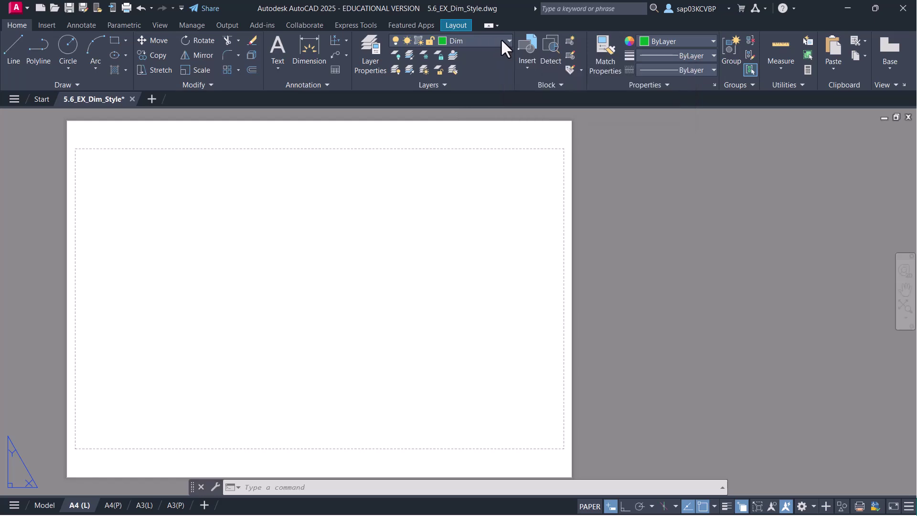
left_click(483, 56)
Start the VIEWPORTS command and choose the Two: Vertical configuration
middle_click_drag(342, 283, 382, 272)
type("mvIW")
key("BackSpace")
type("EWPORTS")
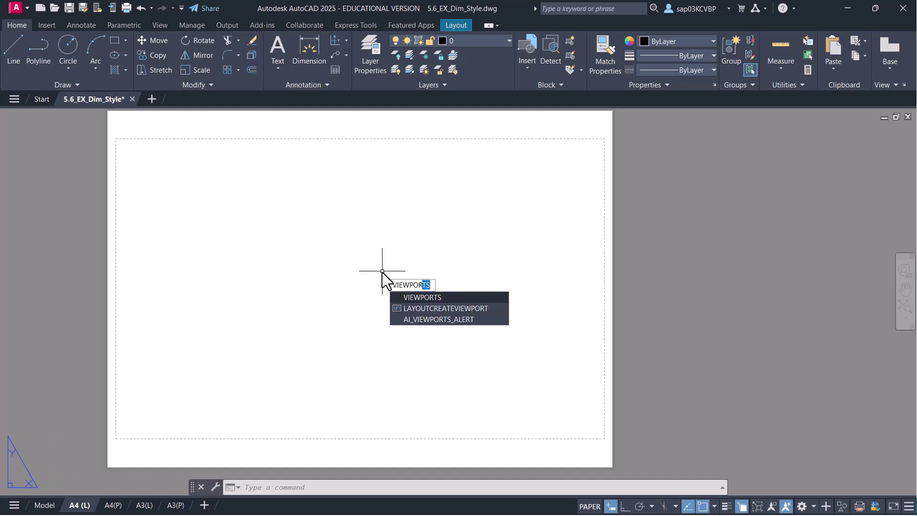
key("Return")
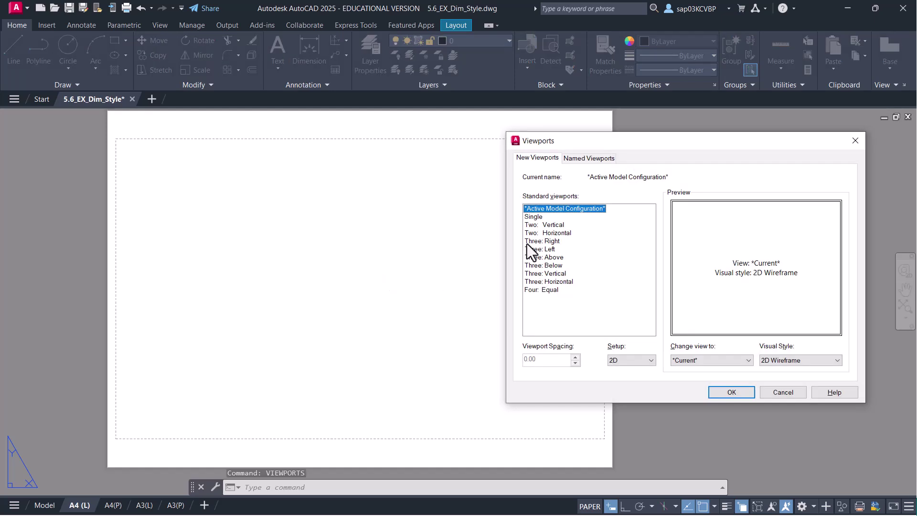
left_click(534, 217)
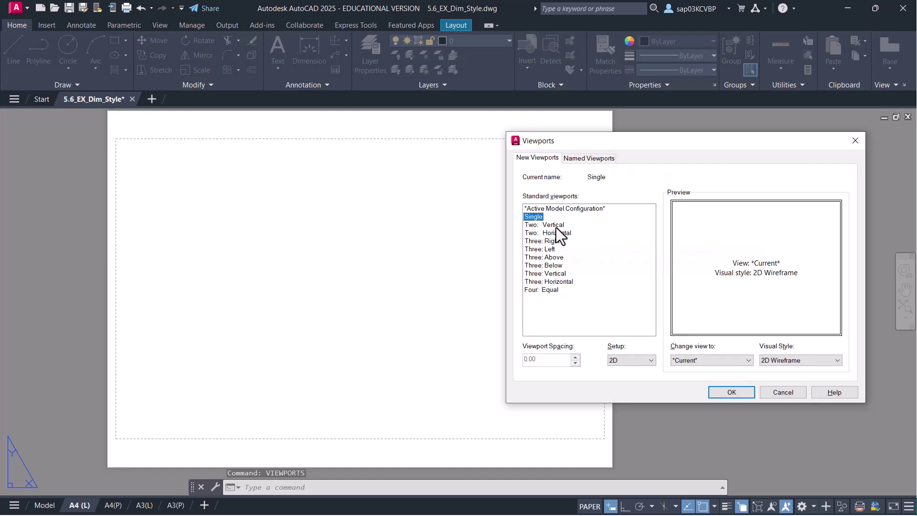
left_click(556, 226)
left_click(723, 388)
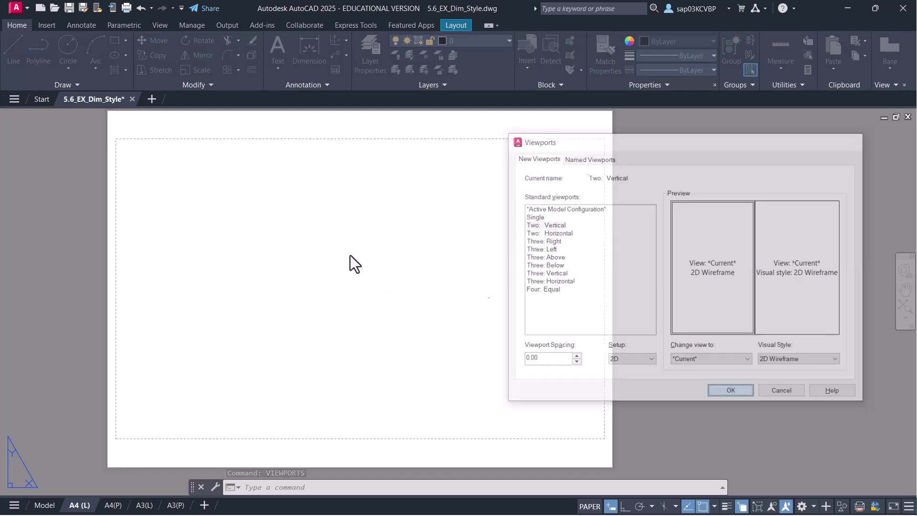
Place the two viewports across the A4 landscape sheet, from corner to corner just inside the dashed printable margin
scroll(142, 168, "up", 3)
middle_click_drag(141, 168, 157, 207)
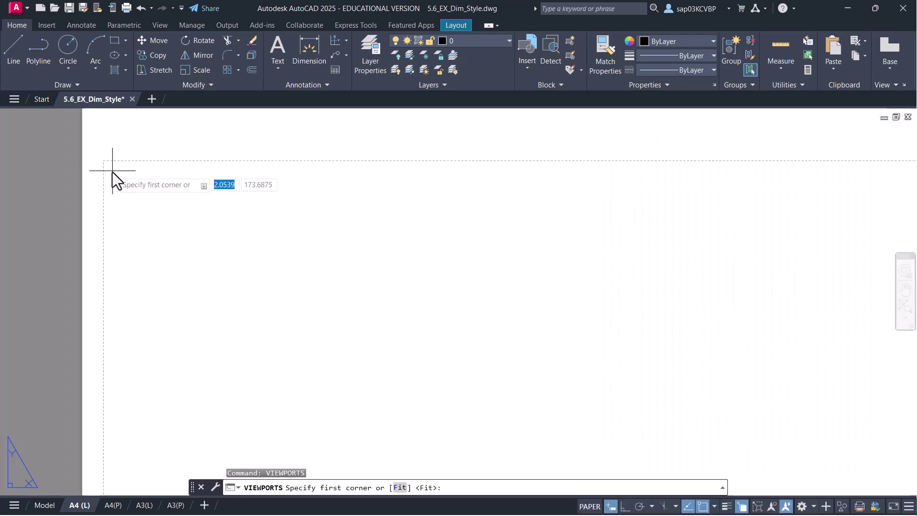
left_click(112, 172)
scroll(337, 267, "down", 3)
middle_click_drag(388, 332, 359, 302)
scroll(400, 335, "up", 2)
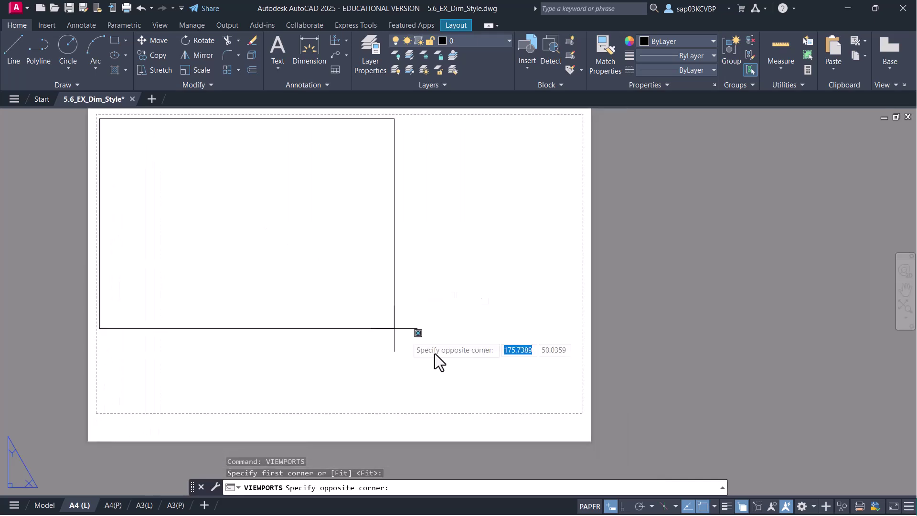
scroll(551, 401, "up", 3)
middle_click_drag(546, 391, 503, 339)
scroll(549, 360, "up", 4)
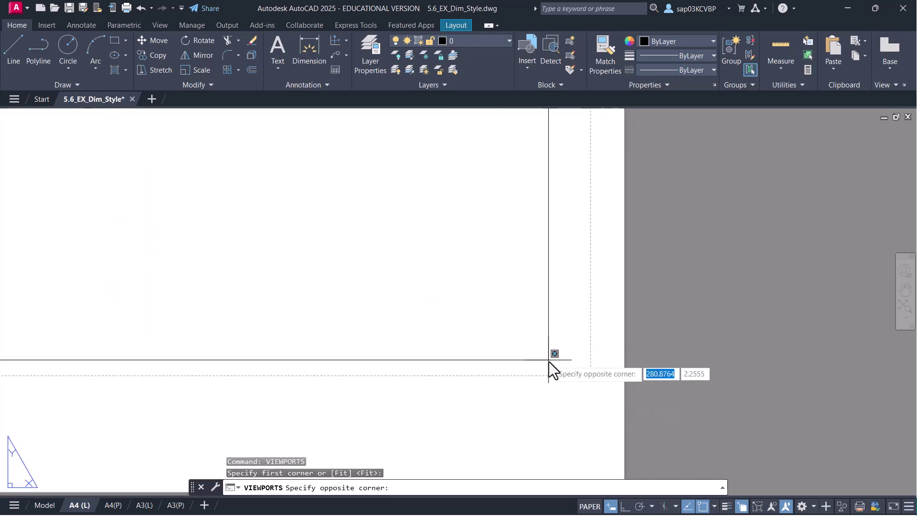
left_click(595, 371)
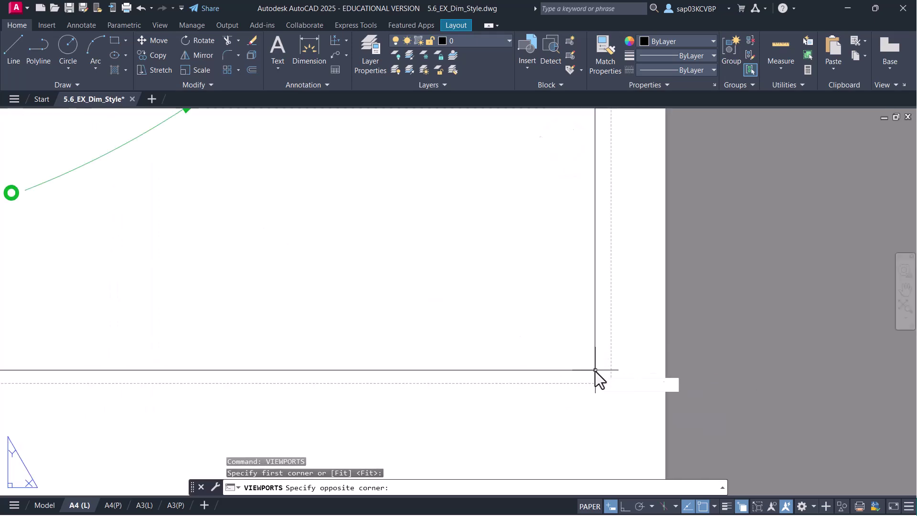
scroll(480, 318, "down", 5)
middle_click_drag(330, 297, 446, 382)
scroll(317, 316, "up", 2)
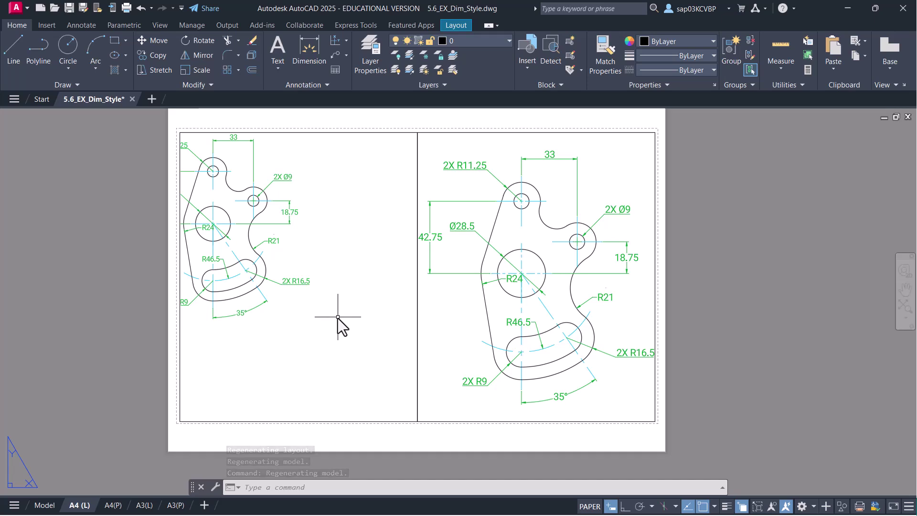
Activate the left viewport, set its scale to 1:1 and position the whole plate within it
double_click(338, 318)
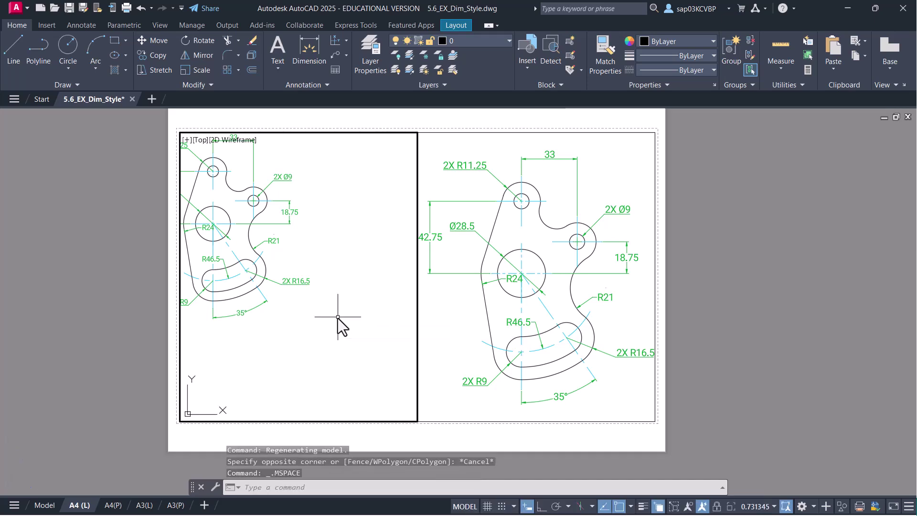
left_click(755, 508)
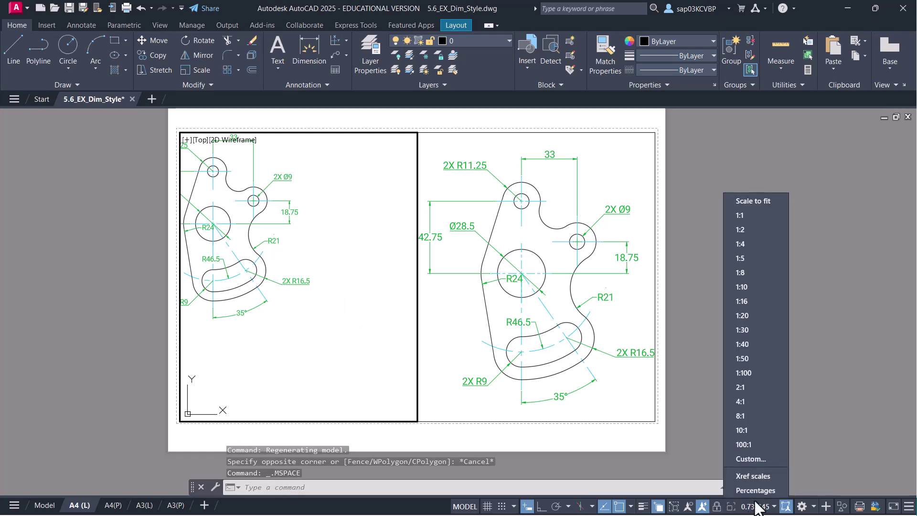
left_click(741, 215)
mouse_move(308, 312)
middle_mouse_down()
mouse_move(328, 338)
mouse_move(410, 395)
mouse_move(415, 389)
mouse_move(403, 382)
middle_mouse_up()
Activate the right viewport, set its scale to 2:1 and reposition the plate within it
left_click(448, 359)
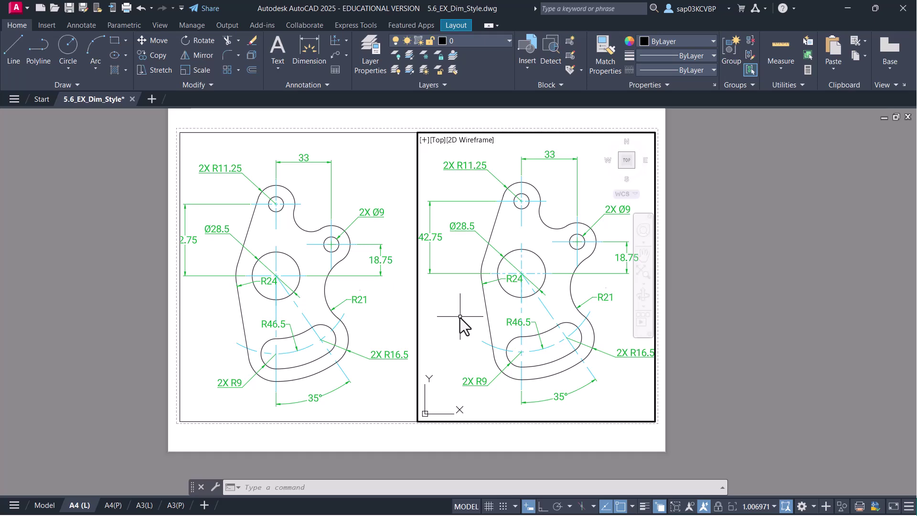
left_click(773, 506)
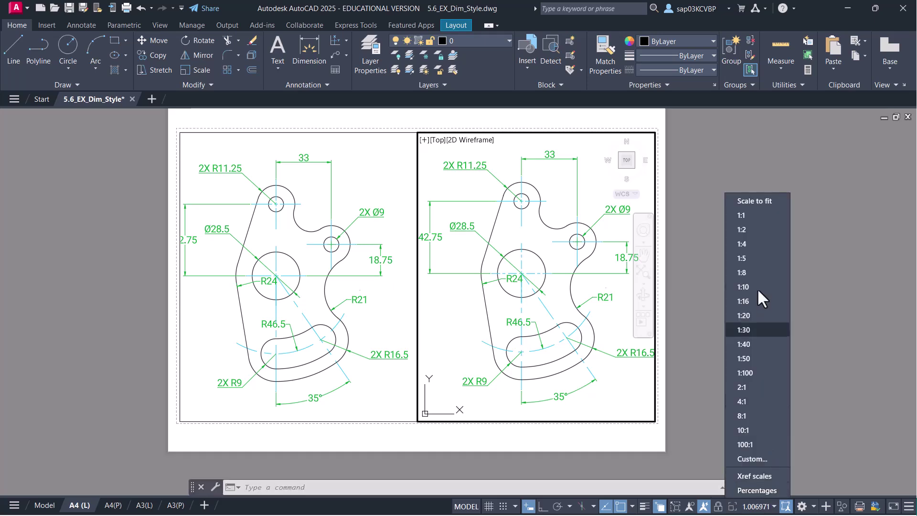
left_click(753, 387)
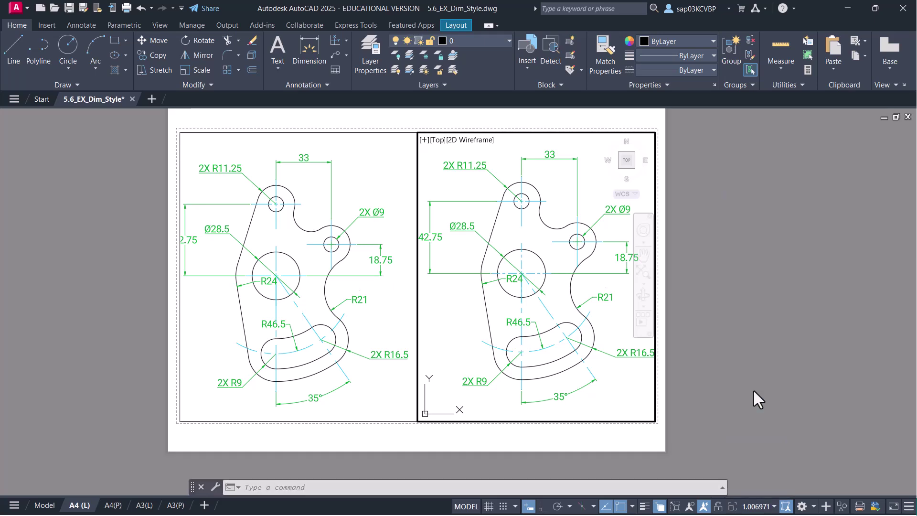
mouse_move(524, 332)
middle_mouse_down()
mouse_move(523, 313)
mouse_move(580, 332)
mouse_move(590, 342)
mouse_move(565, 351)
mouse_move(566, 360)
middle_mouse_up()
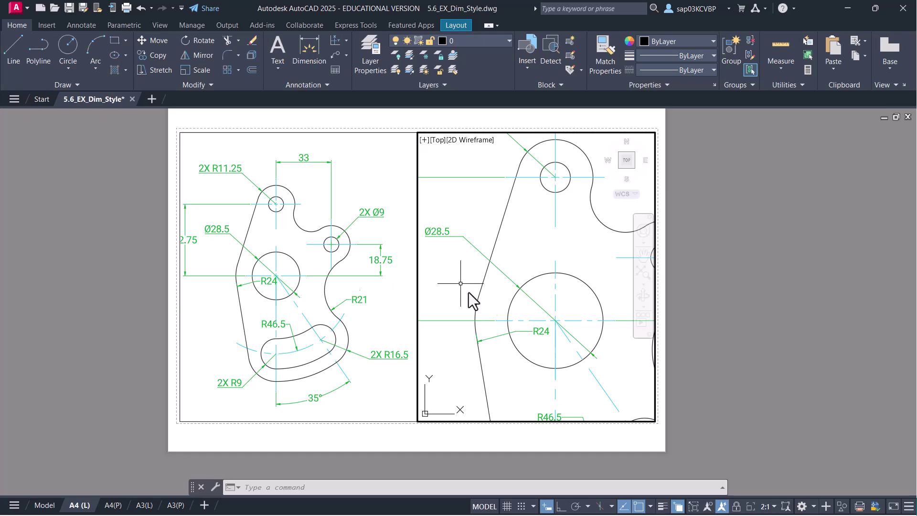
Set the right viewport's scale to 1:2 and reposition the plate so all its dimensions fit inside
left_click(773, 506)
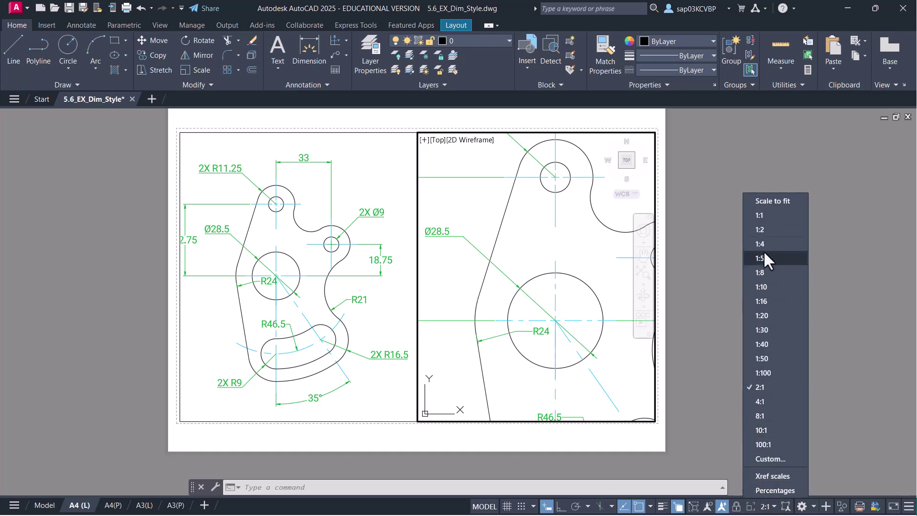
left_click(762, 231)
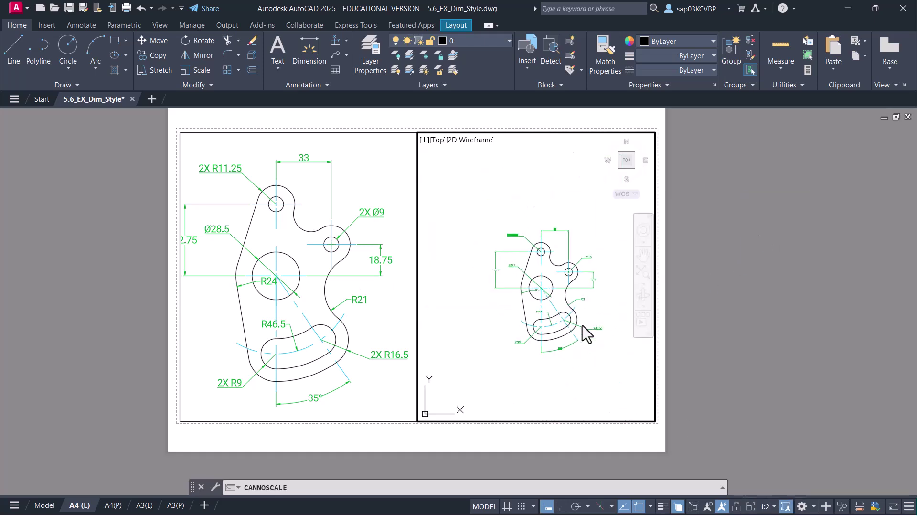
middle_click_drag(513, 270, 513, 269)
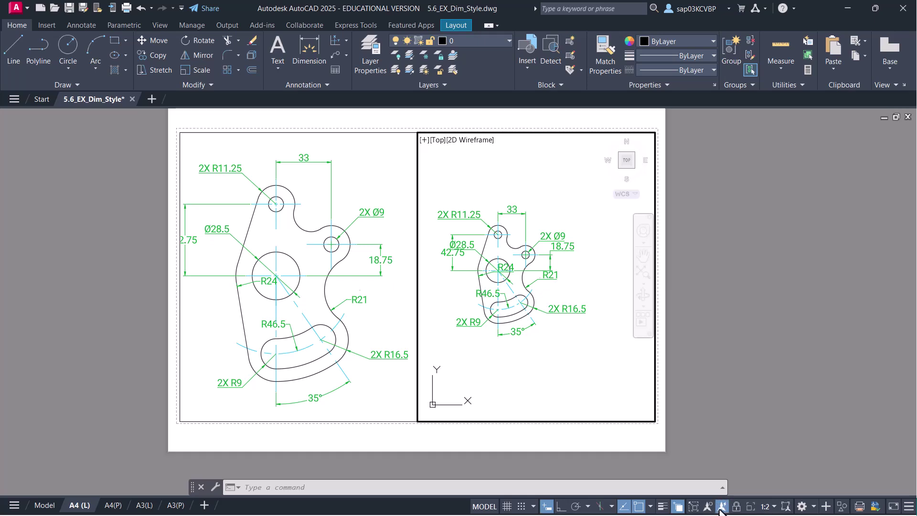
Set the right viewport's scale to 4:1 and move the view to the Ø9 hole and its nearby dimensions
left_click(772, 509)
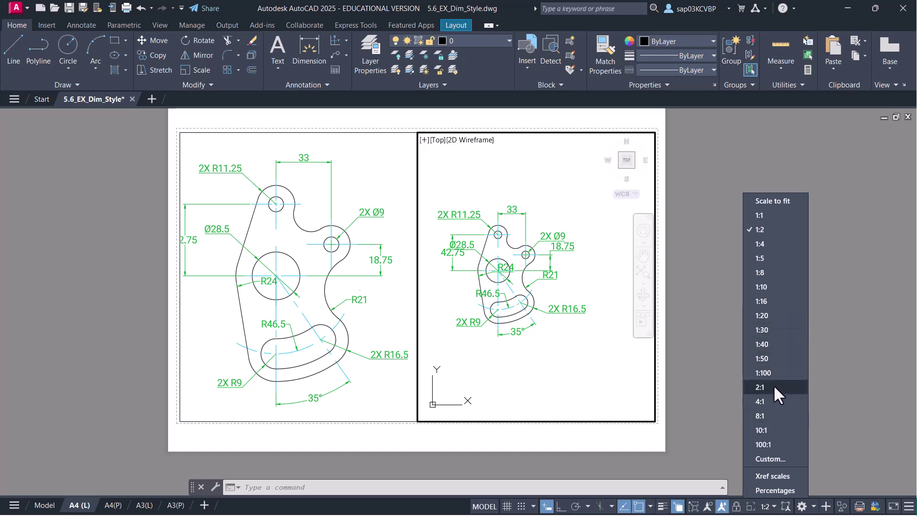
key("Escape")
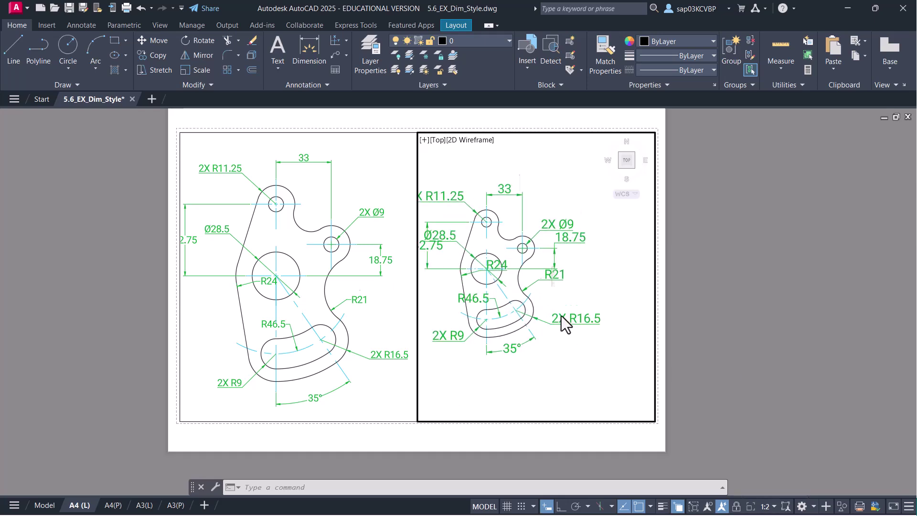
middle_click_drag(505, 274, 678, 357)
middle_click_drag(537, 252, 490, 323)
middle_click_drag(540, 302, 451, 330)
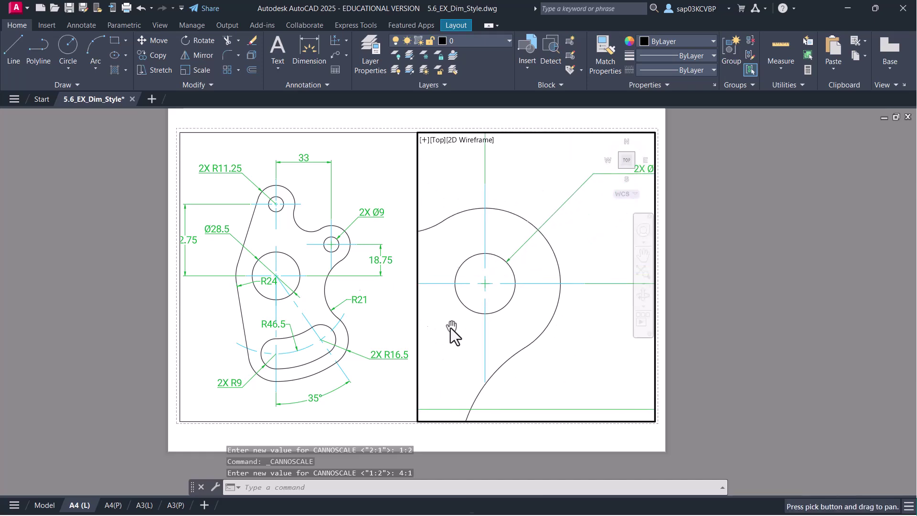
middle_click_drag(557, 297, 420, 275)
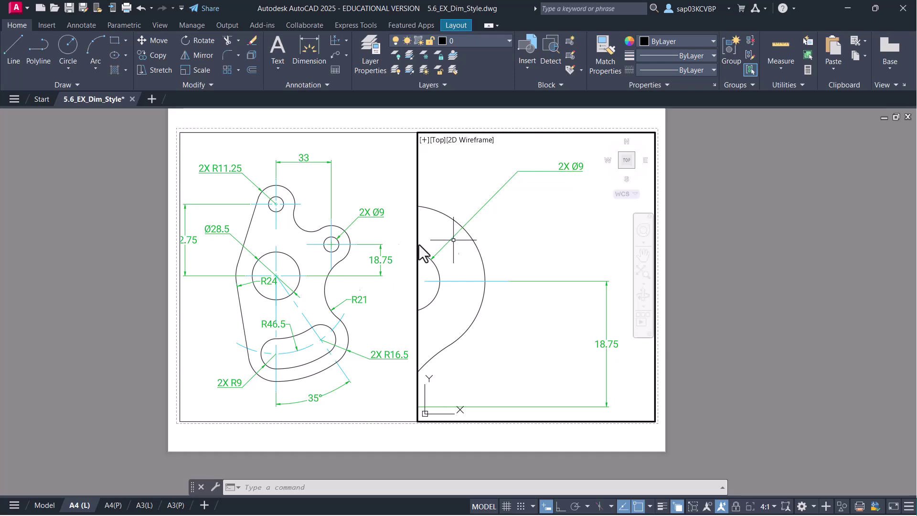
mouse_move(515, 303)
middle_mouse_down()
mouse_move(504, 301)
mouse_move(587, 290)
middle_mouse_up()
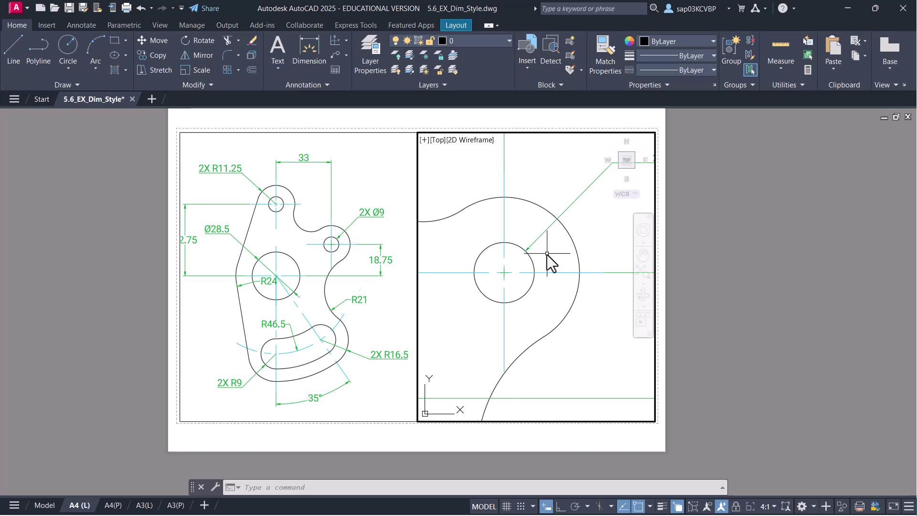
Set the right viewport's scale to 1:1 and position the whole plate within it
left_click(771, 507)
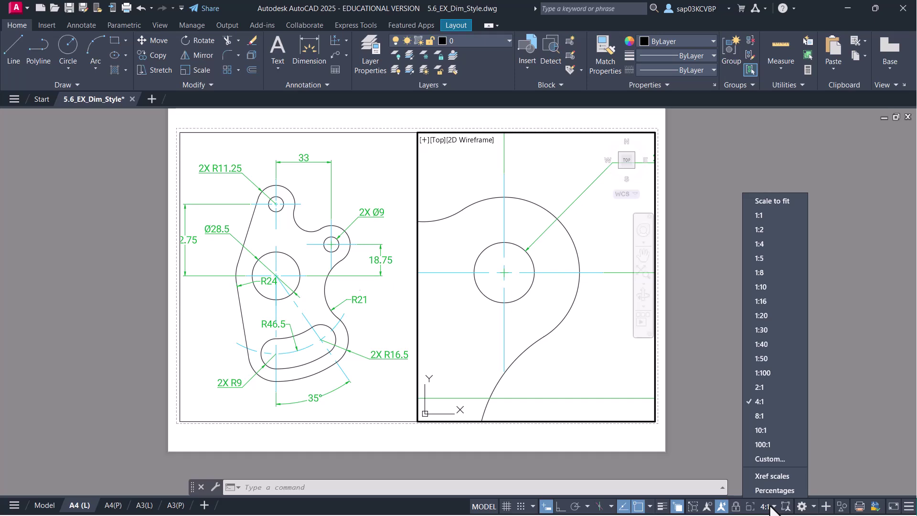
left_click(763, 216)
mouse_move(562, 331)
middle_mouse_down()
mouse_move(611, 307)
mouse_move(604, 317)
mouse_move(610, 304)
middle_mouse_up()
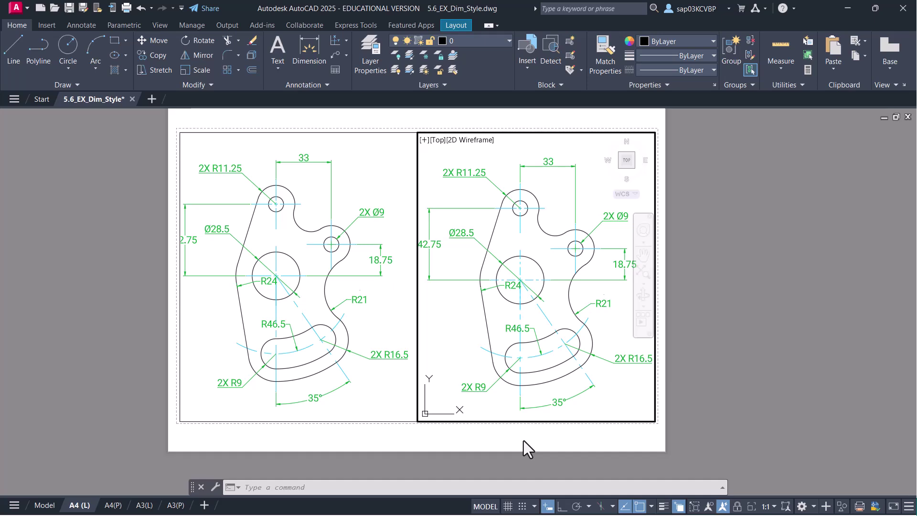